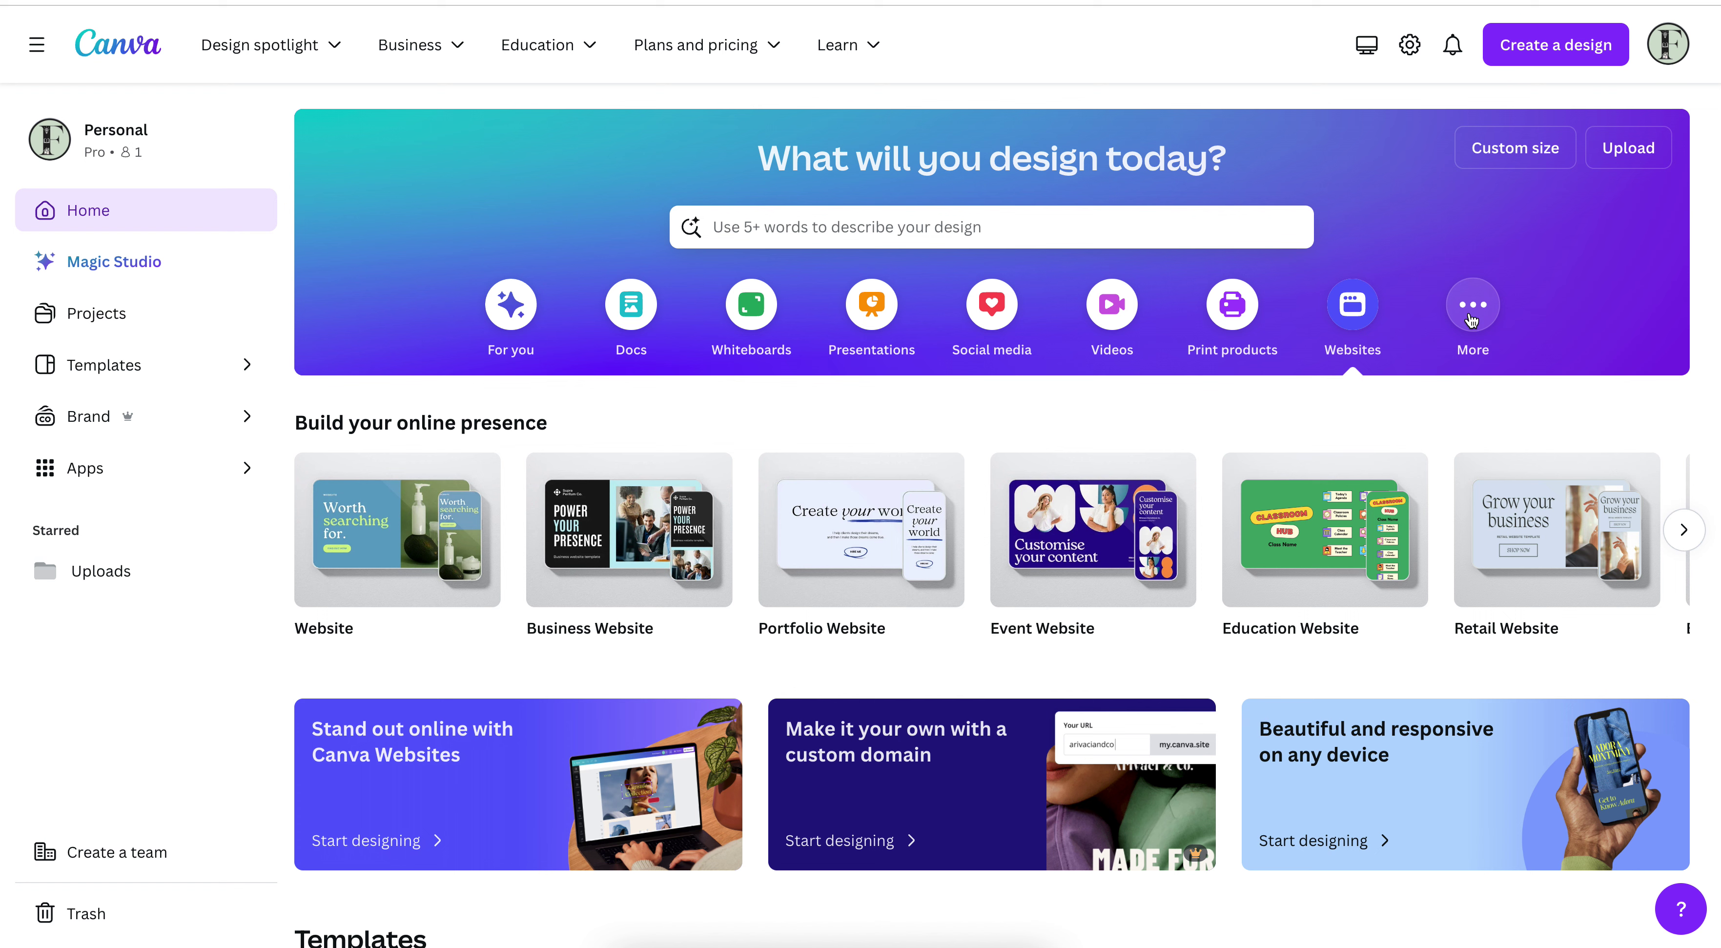
Search for 'logo' and show all 98,406 logo templates
{"action": "left_click", "coordinate": [1046, 221]}
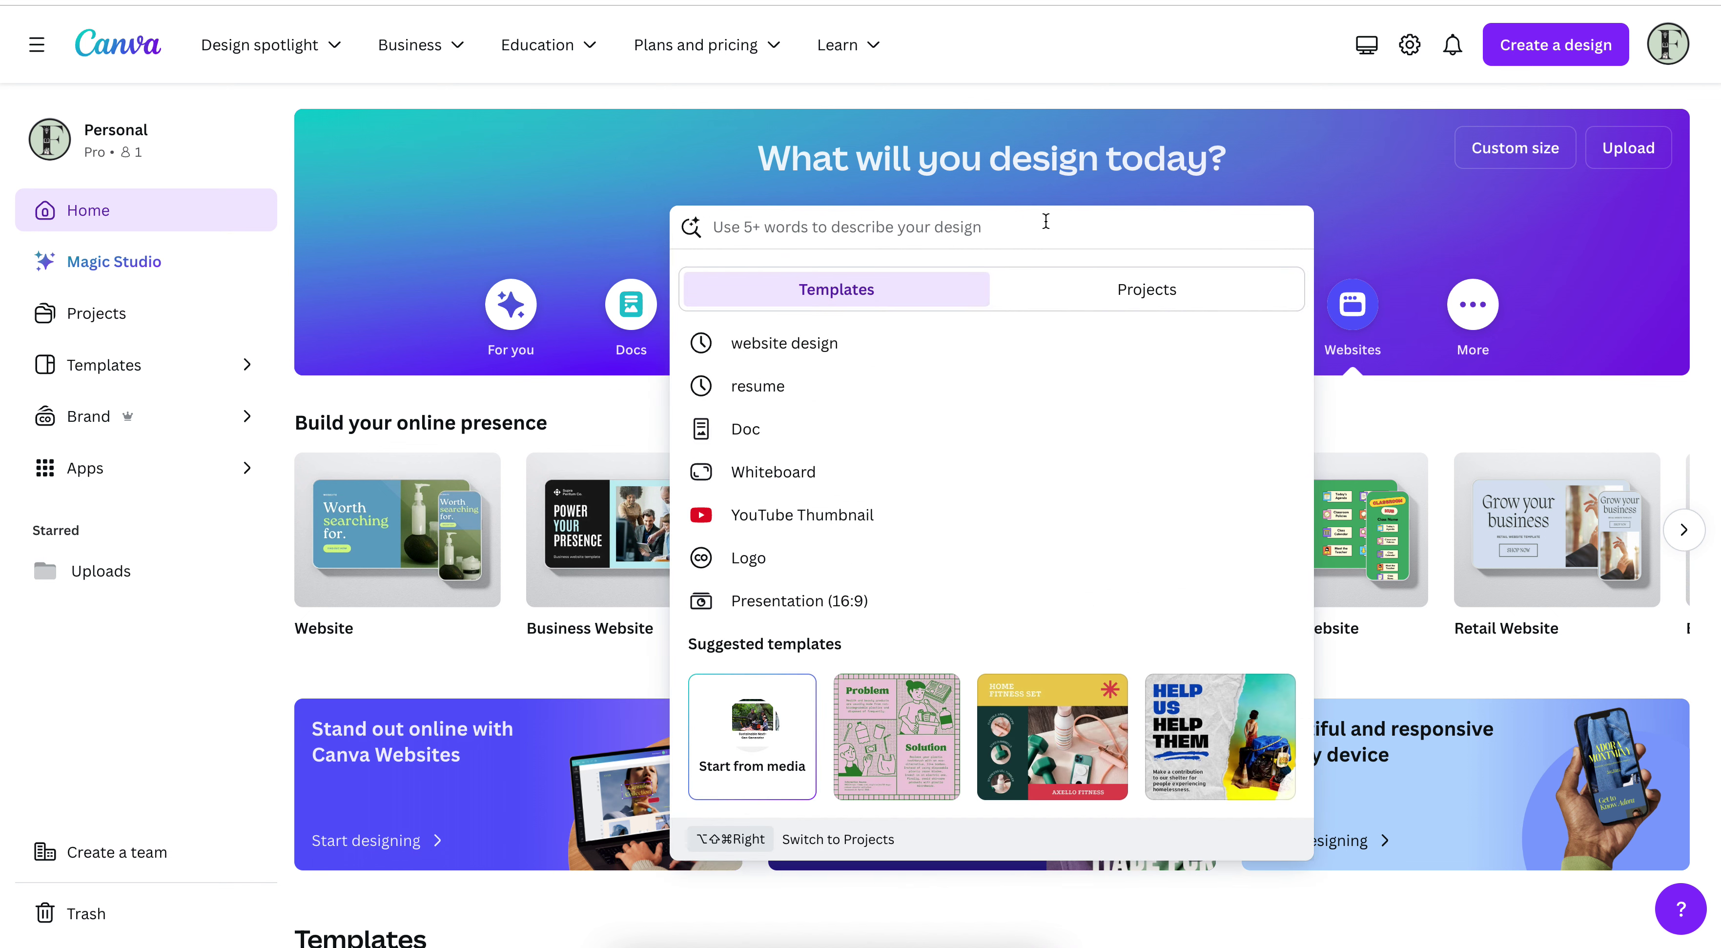
{"action": "type", "text": "lo"}
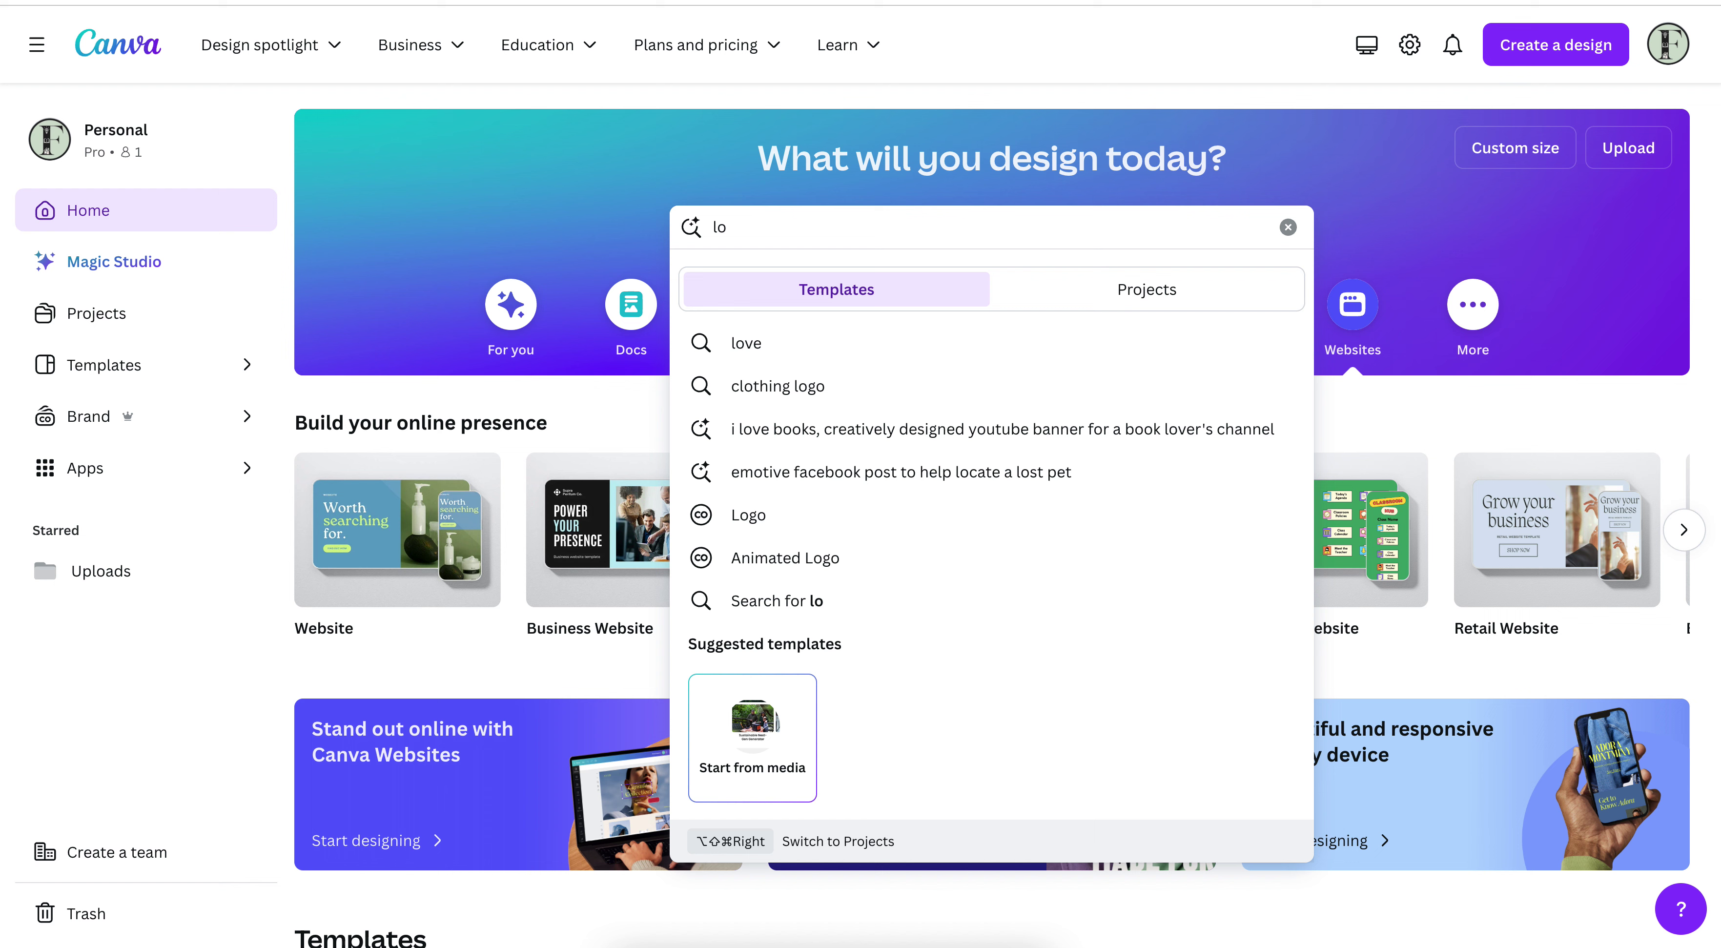
{"action": "type", "text": "go"}
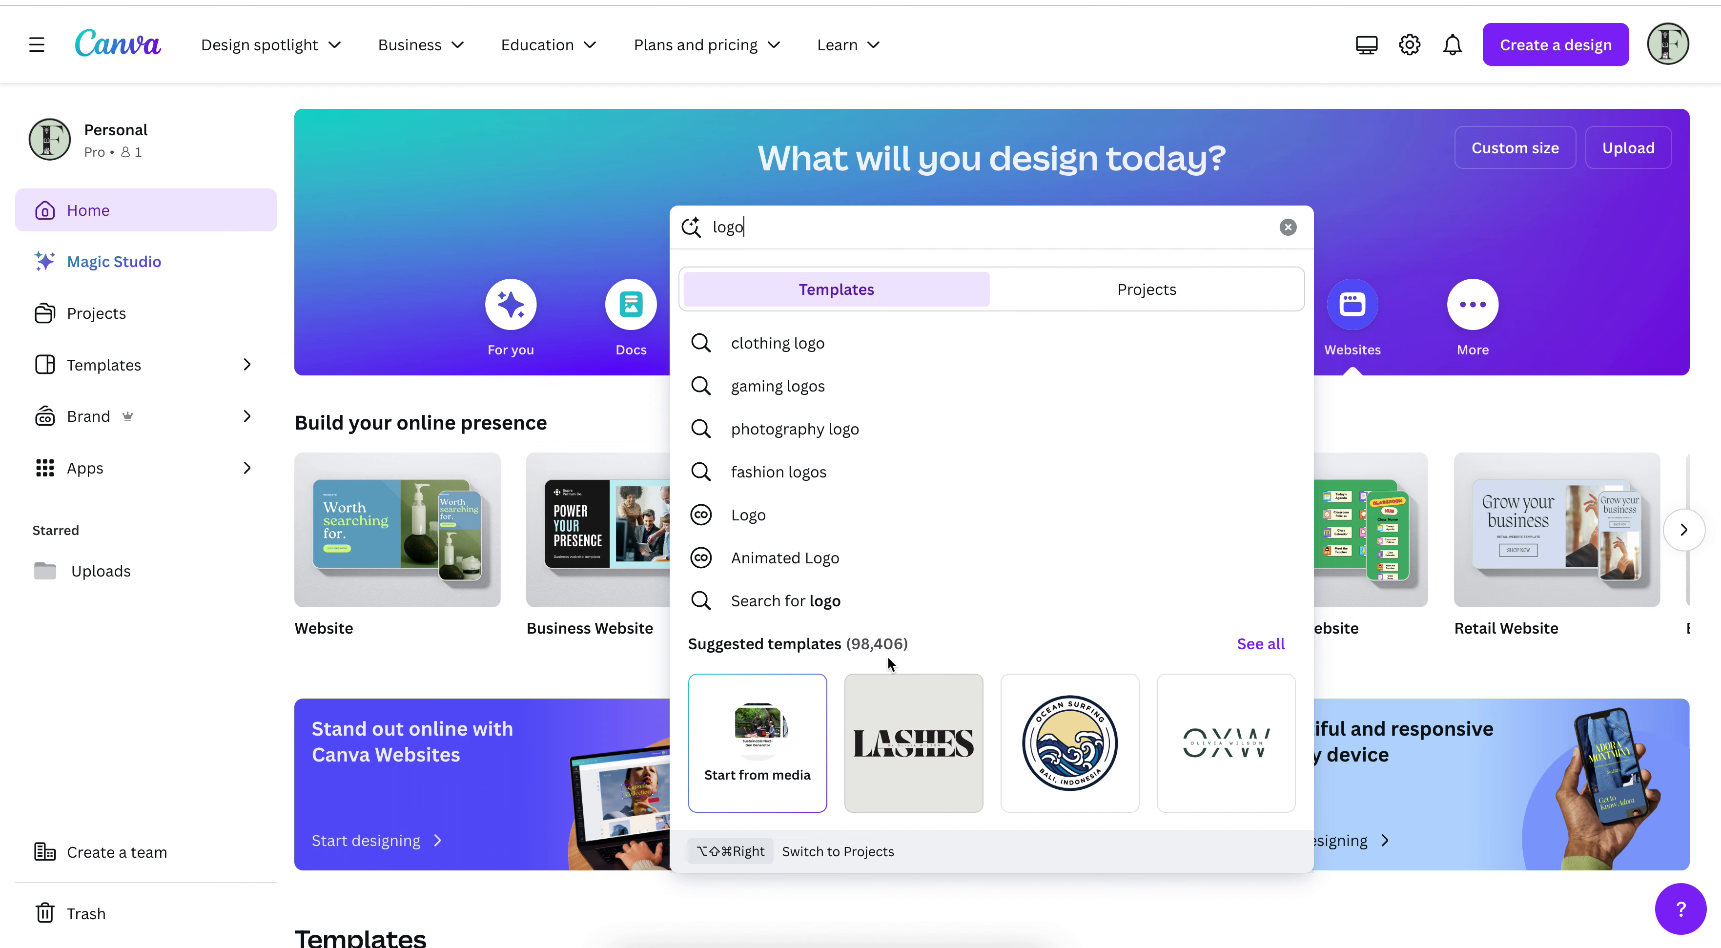
{"action": "left_click", "coordinate": [1256, 646]}
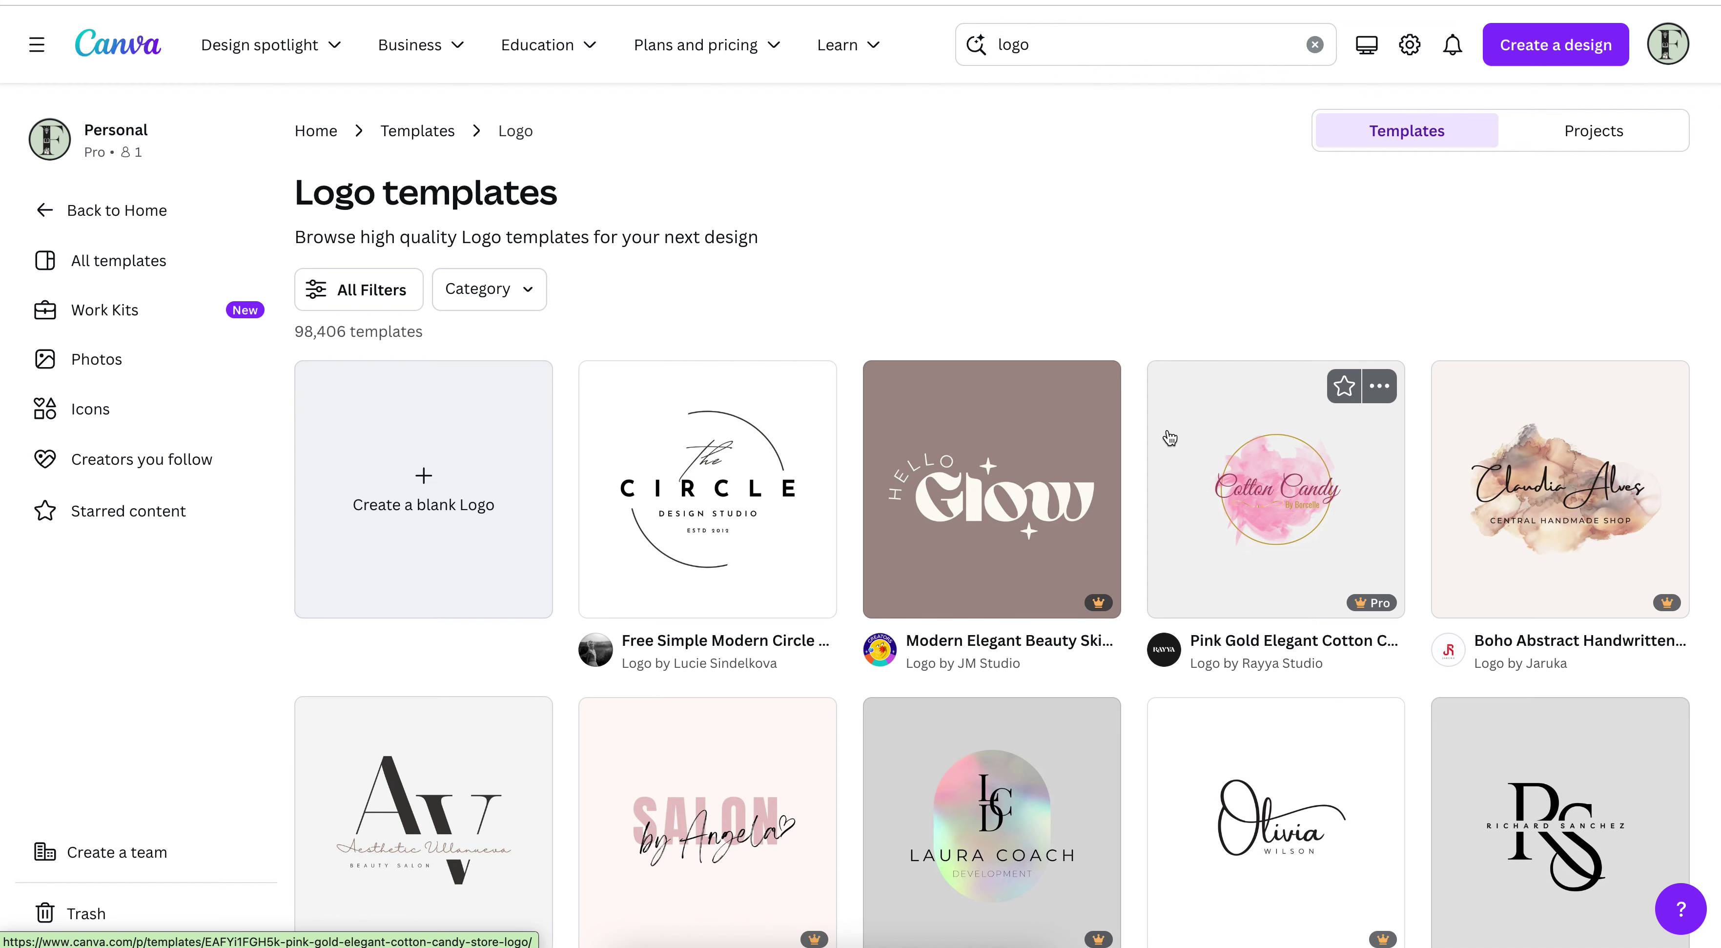
Scroll the logo templates to the pink and black Pretty Lovely cosmetics boutique template
{"action": "scroll", "coordinate": [1169, 437], "scroll_direction": "down", "scroll_amount": 8}
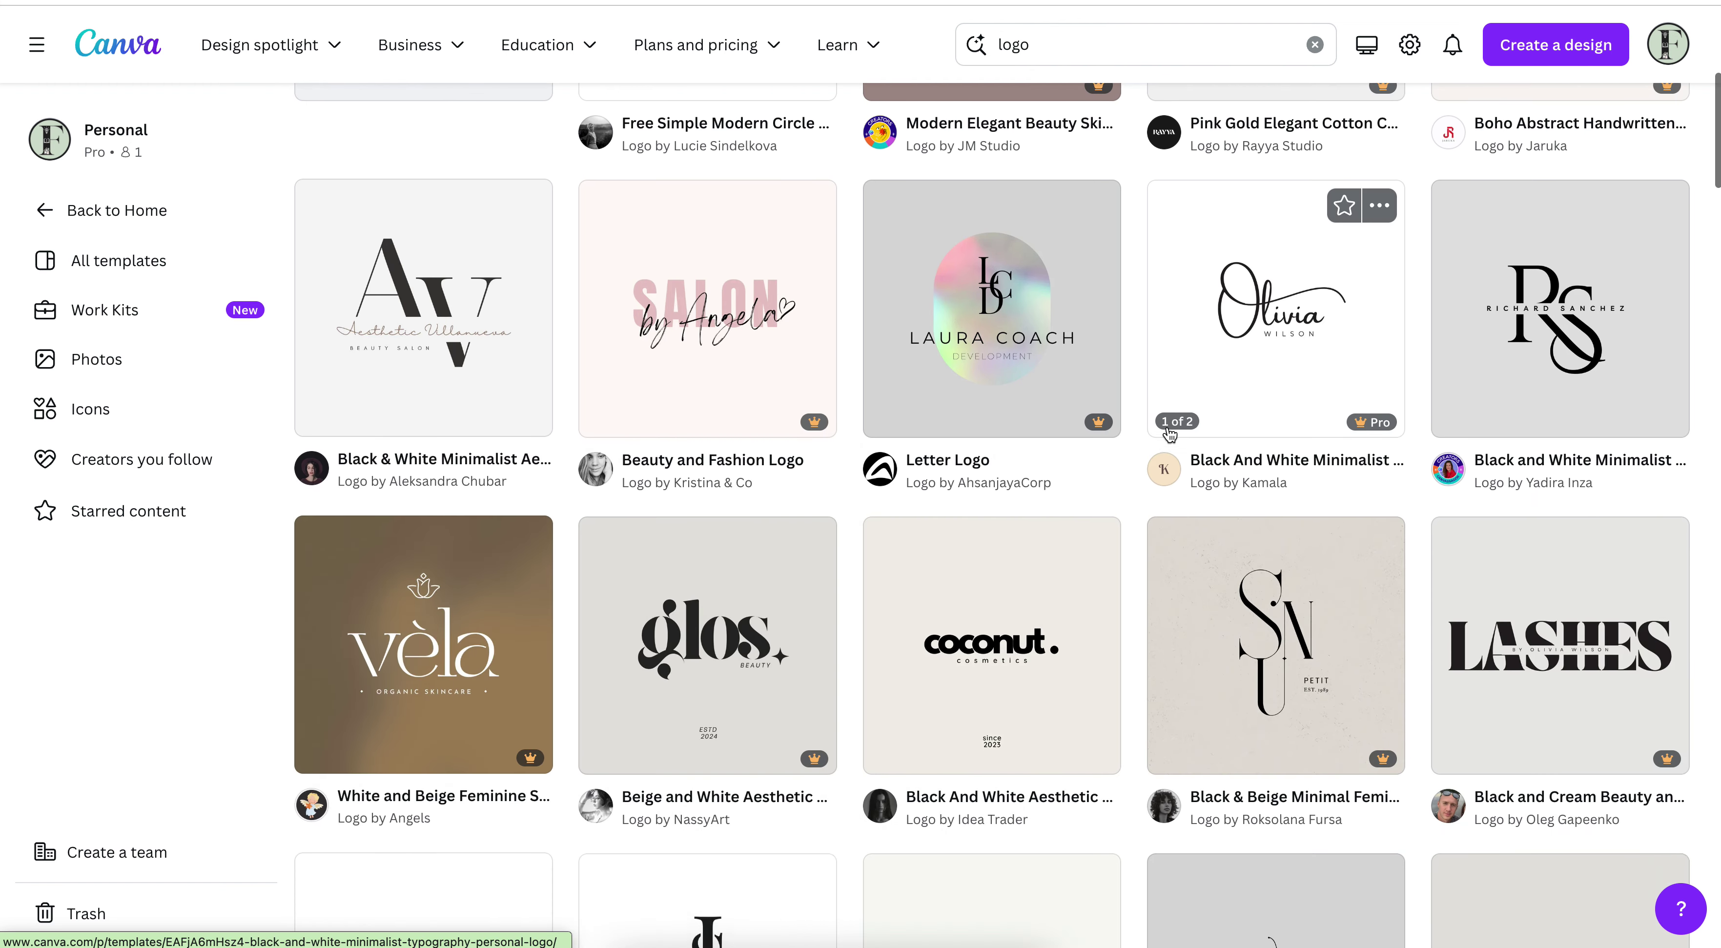
{"action": "scroll", "coordinate": [1169, 434], "scroll_direction": "down", "scroll_amount": 5}
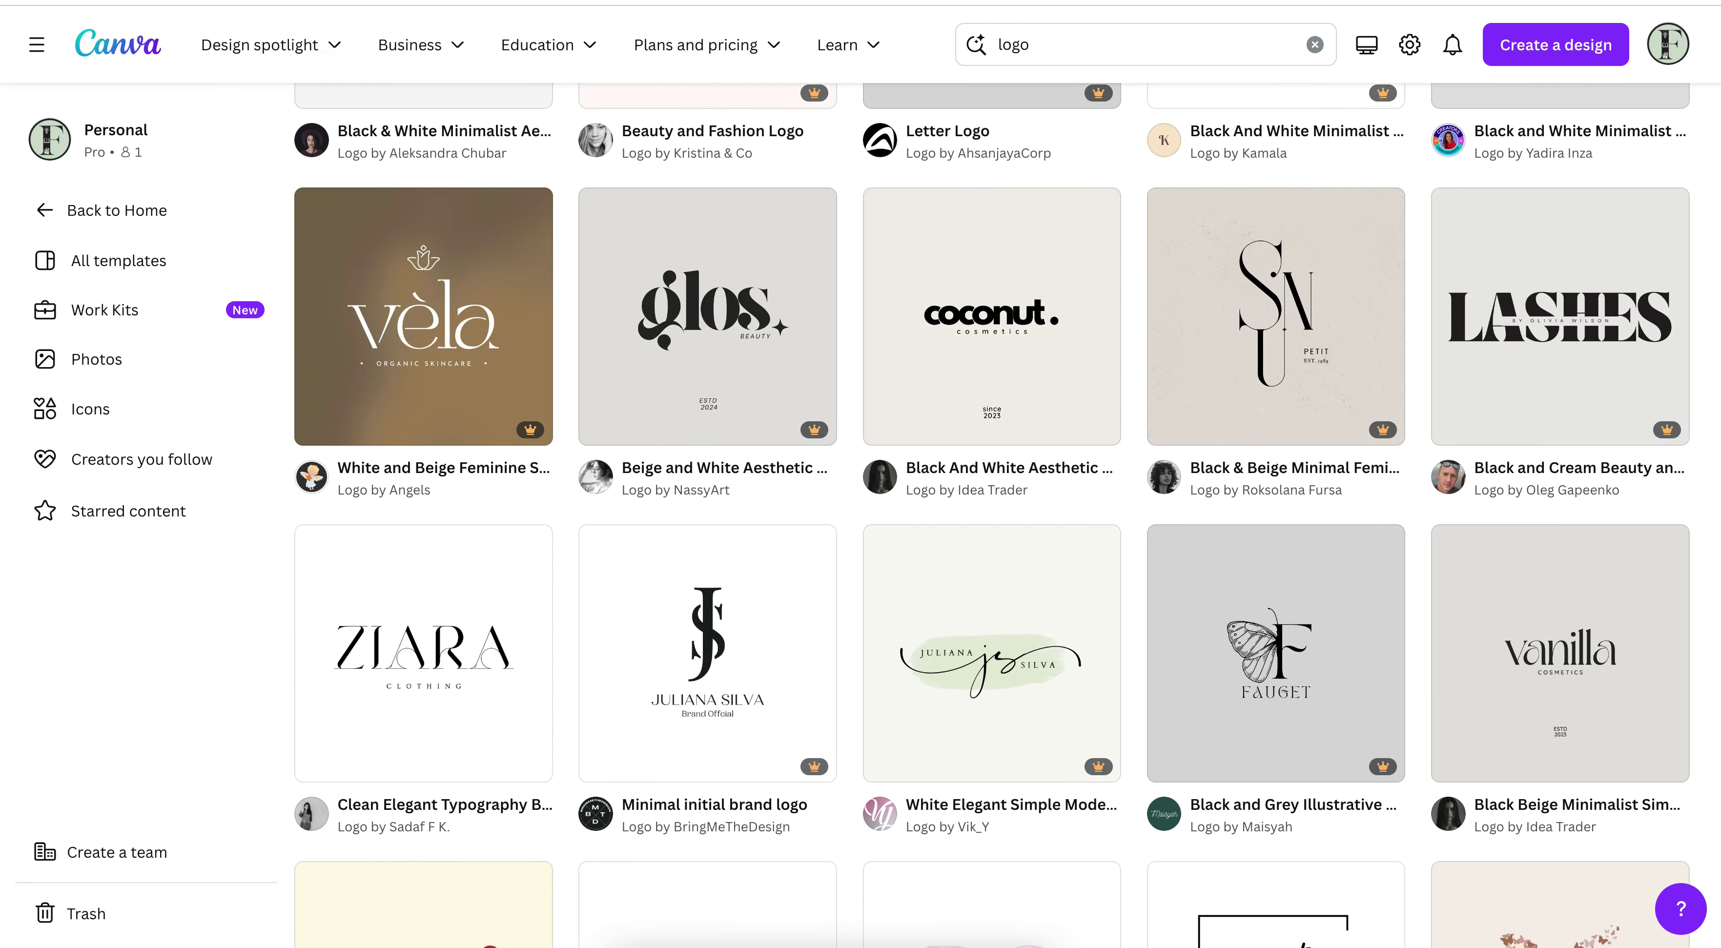
{"action": "mouse_move", "coordinate": [1381, 431]}
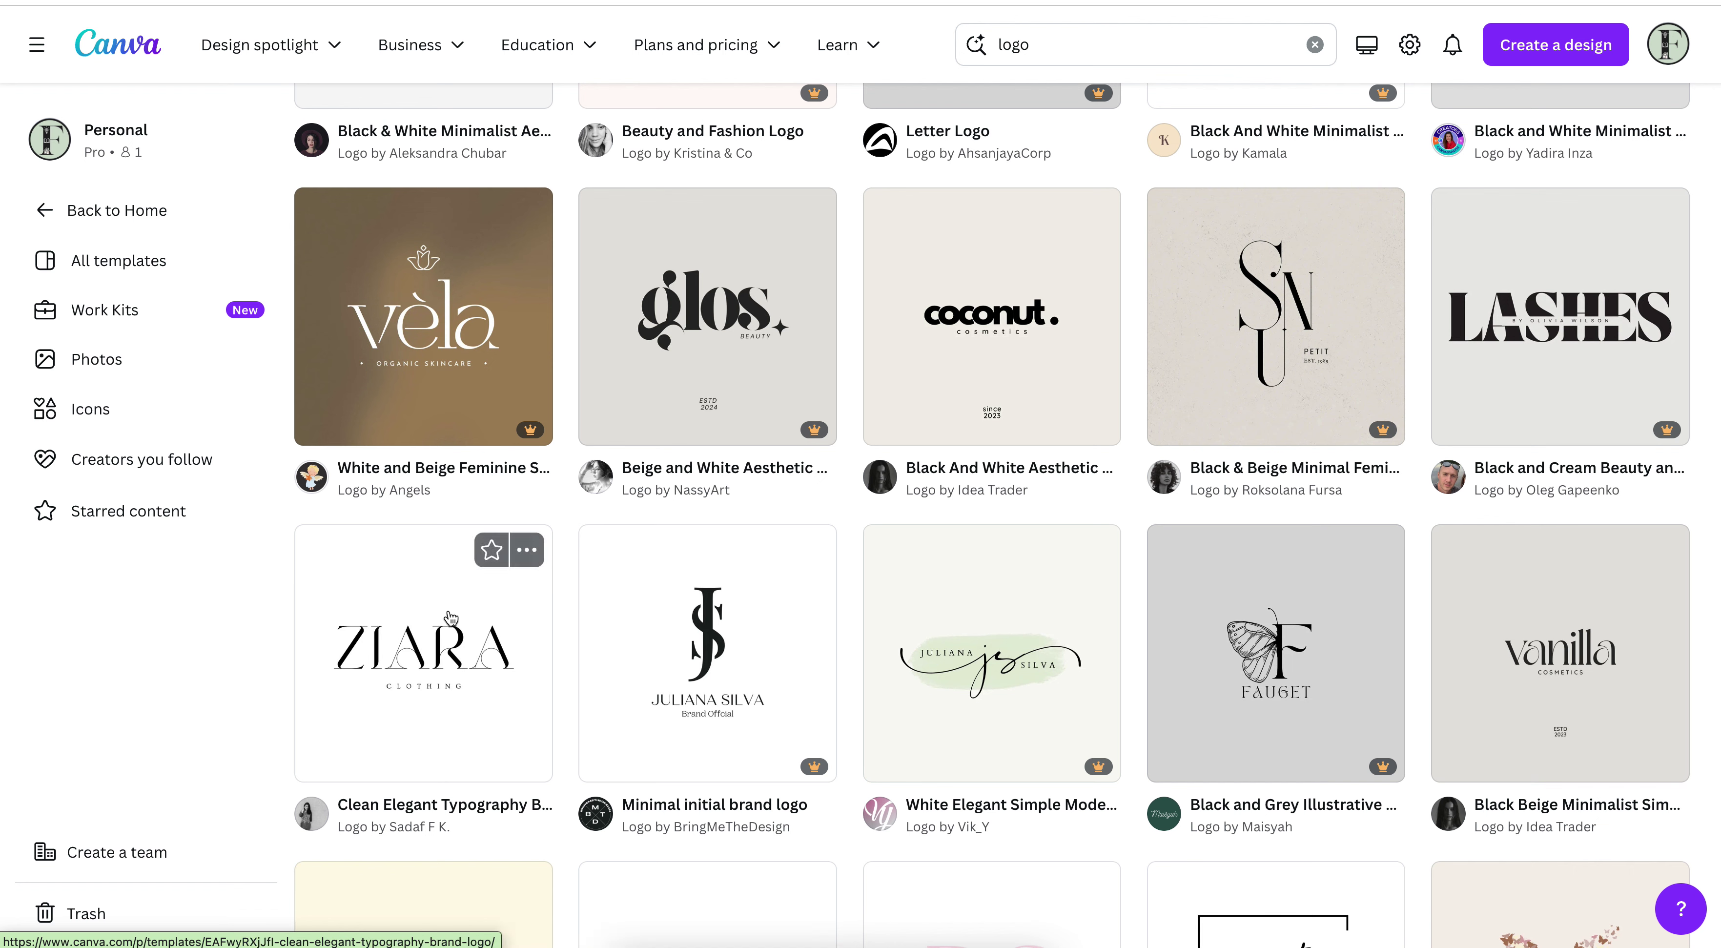
{"action": "scroll", "coordinate": [451, 618], "scroll_direction": "down", "scroll_amount": 1}
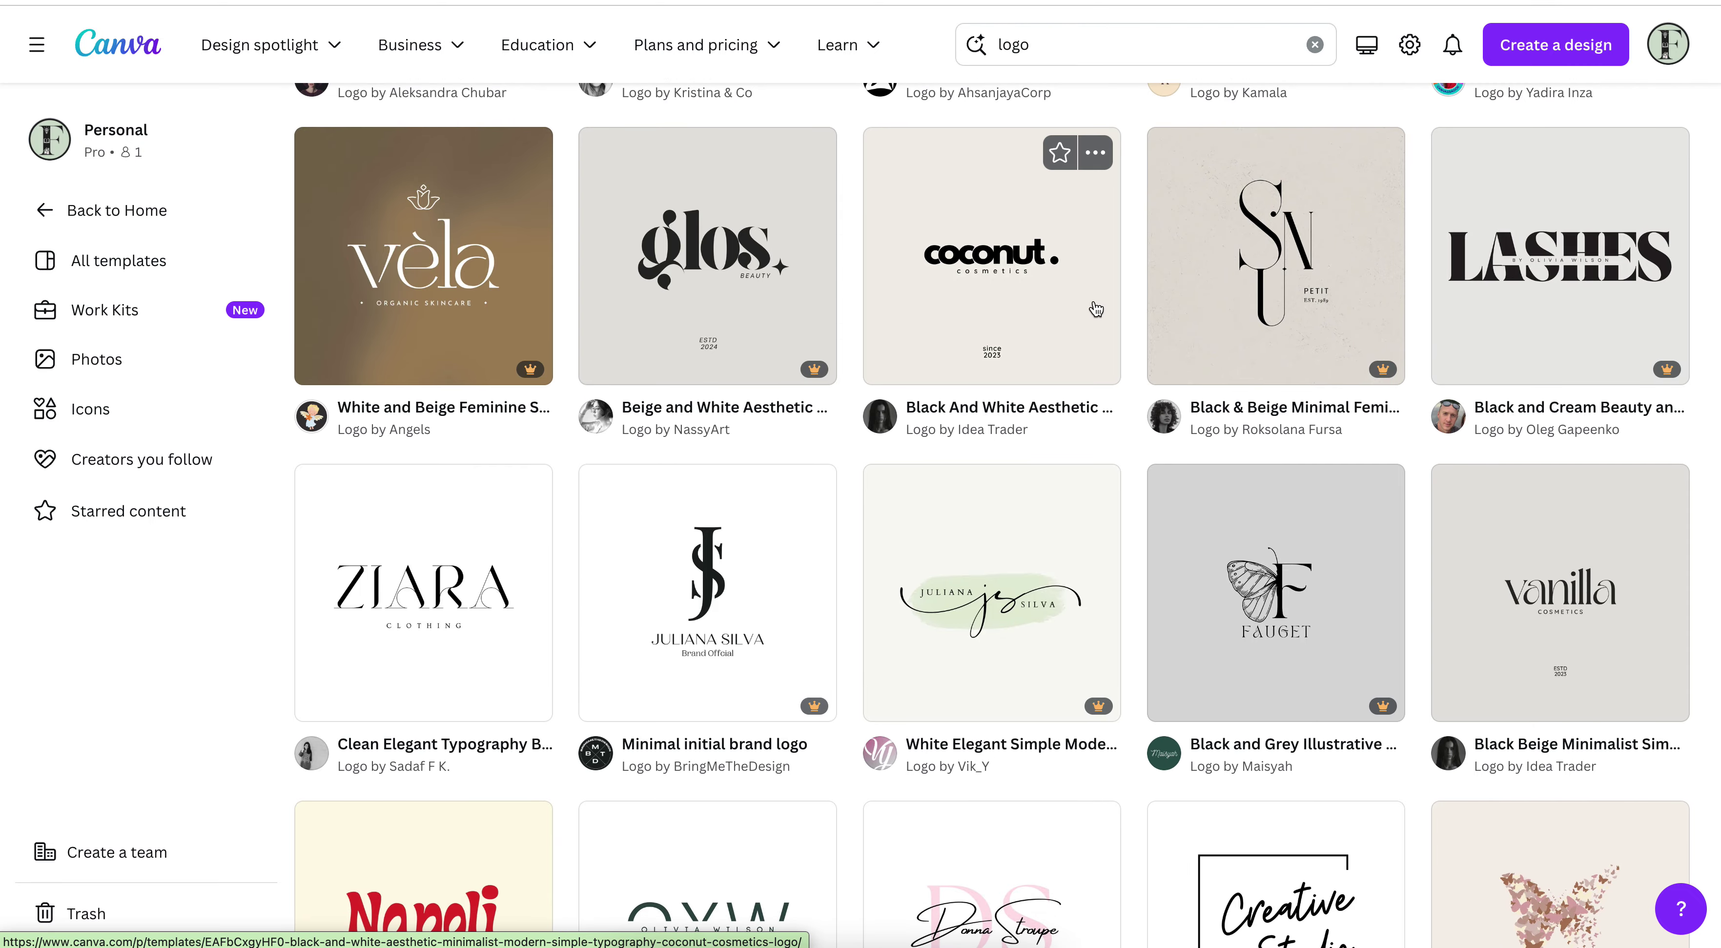
{"action": "scroll", "coordinate": [1040, 597], "scroll_direction": "down", "scroll_amount": 7}
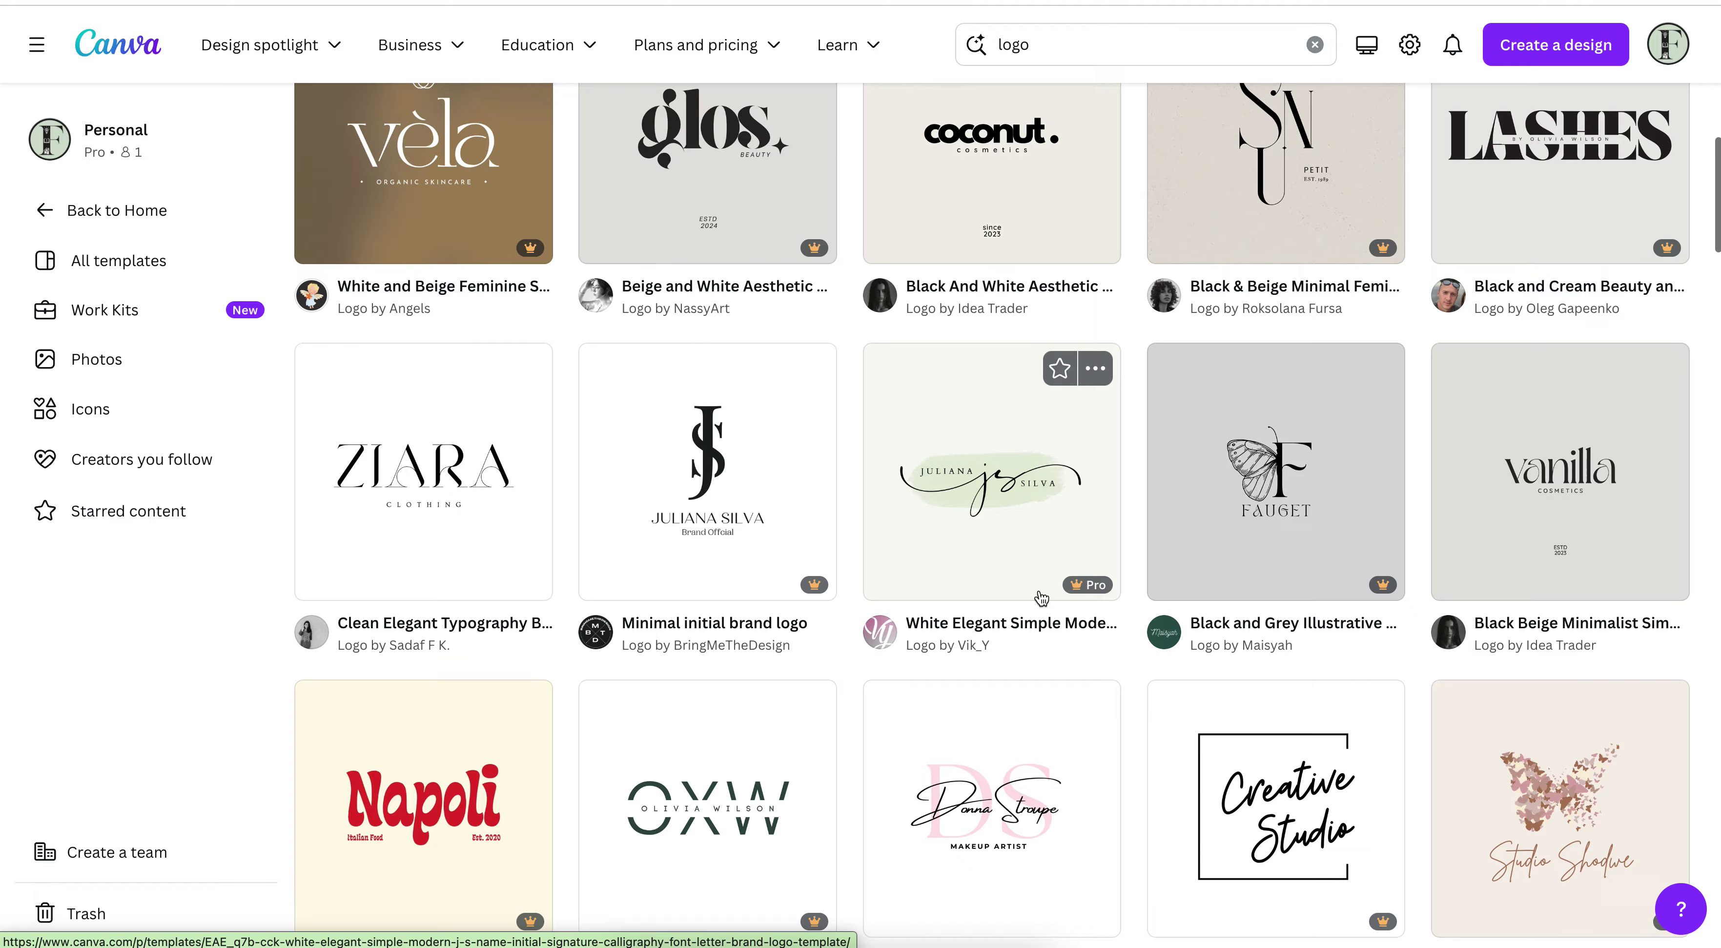
{"action": "scroll", "coordinate": [1040, 597], "scroll_direction": "down", "scroll_amount": 3}
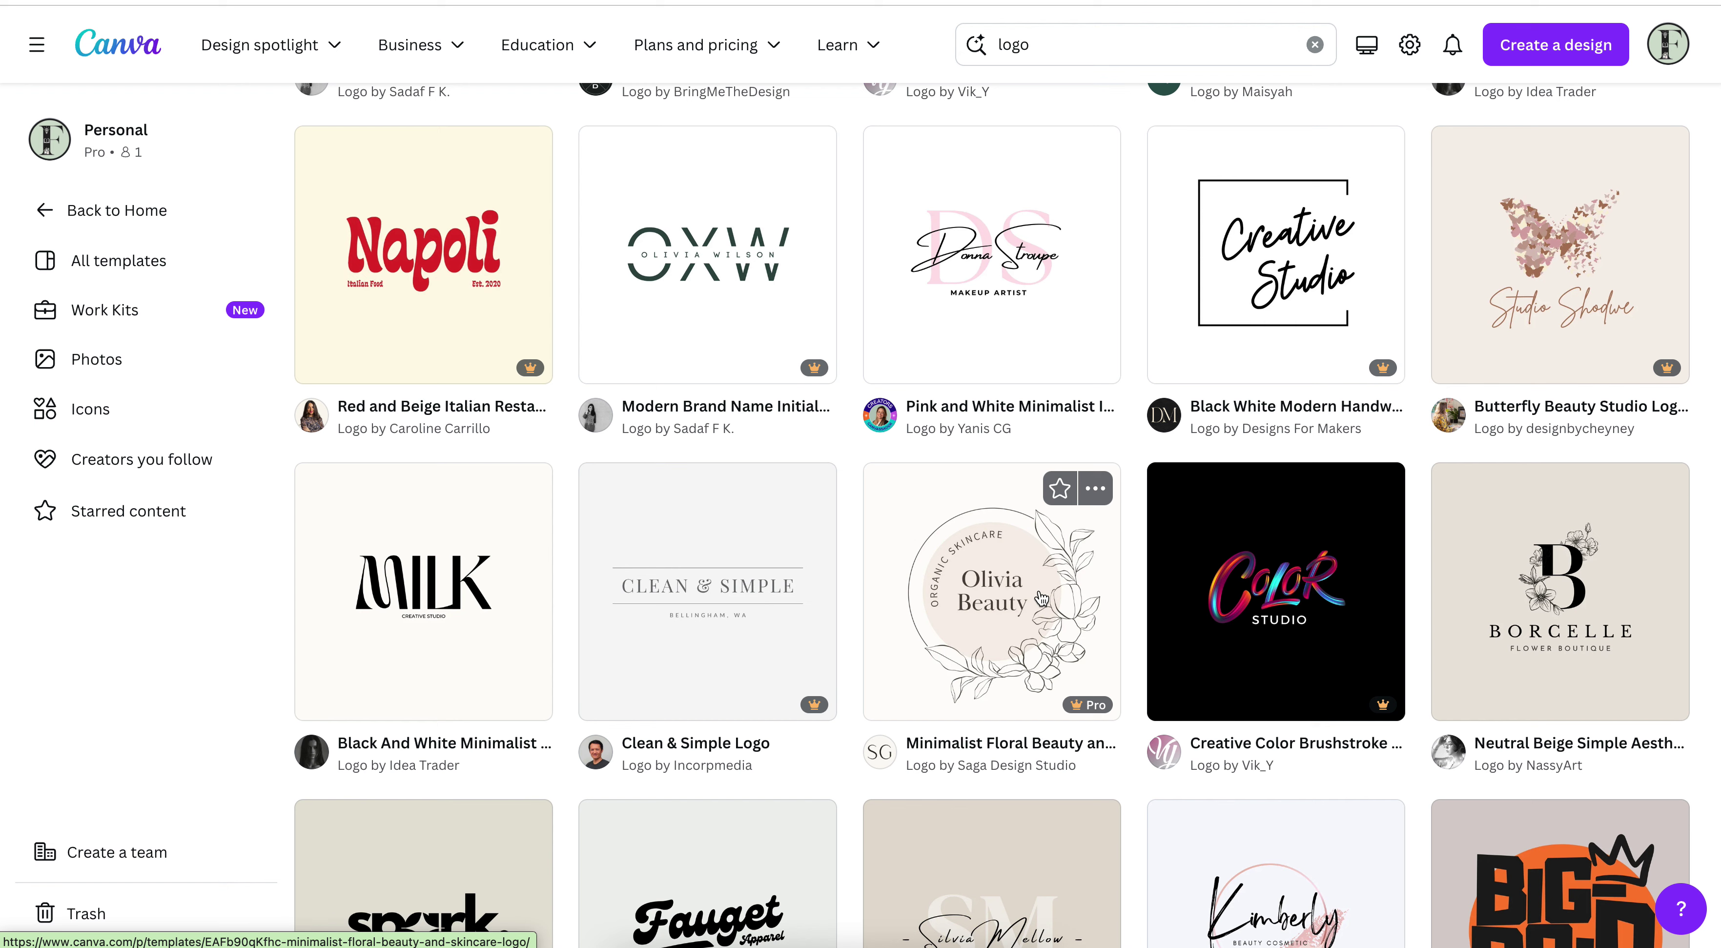
{"action": "scroll", "coordinate": [1040, 597], "scroll_direction": "down", "scroll_amount": 6}
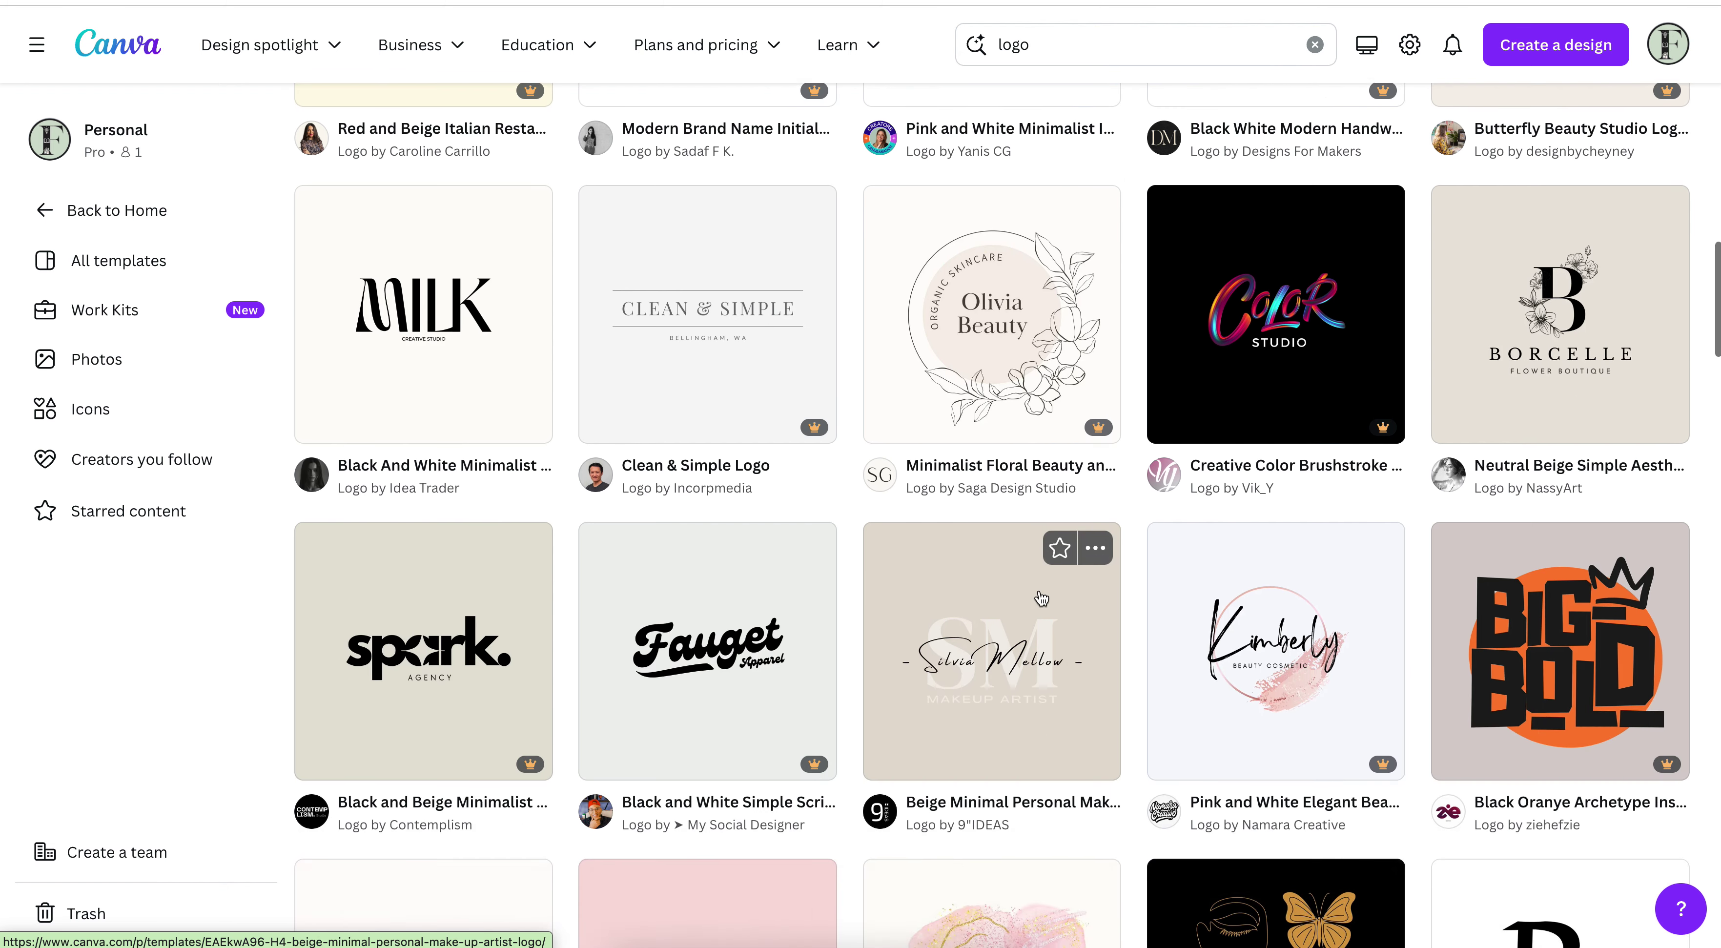
{"action": "scroll", "coordinate": [1042, 599], "scroll_direction": "down", "scroll_amount": 2}
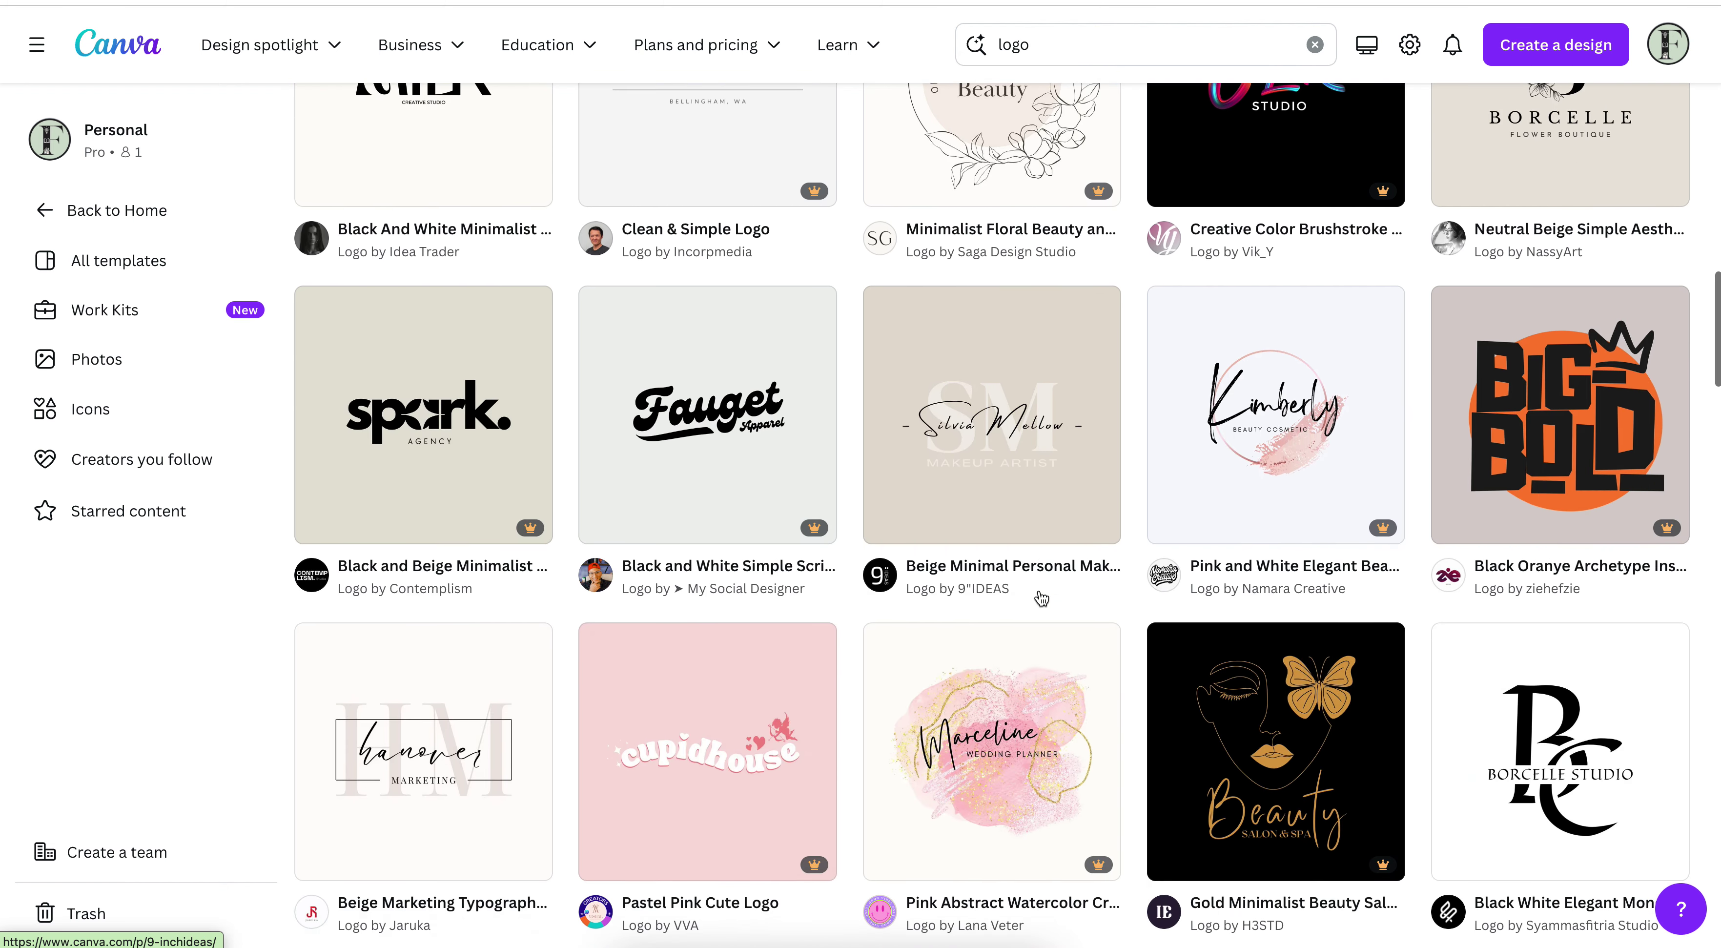
{"action": "scroll", "coordinate": [1041, 597], "scroll_direction": "down", "scroll_amount": 2}
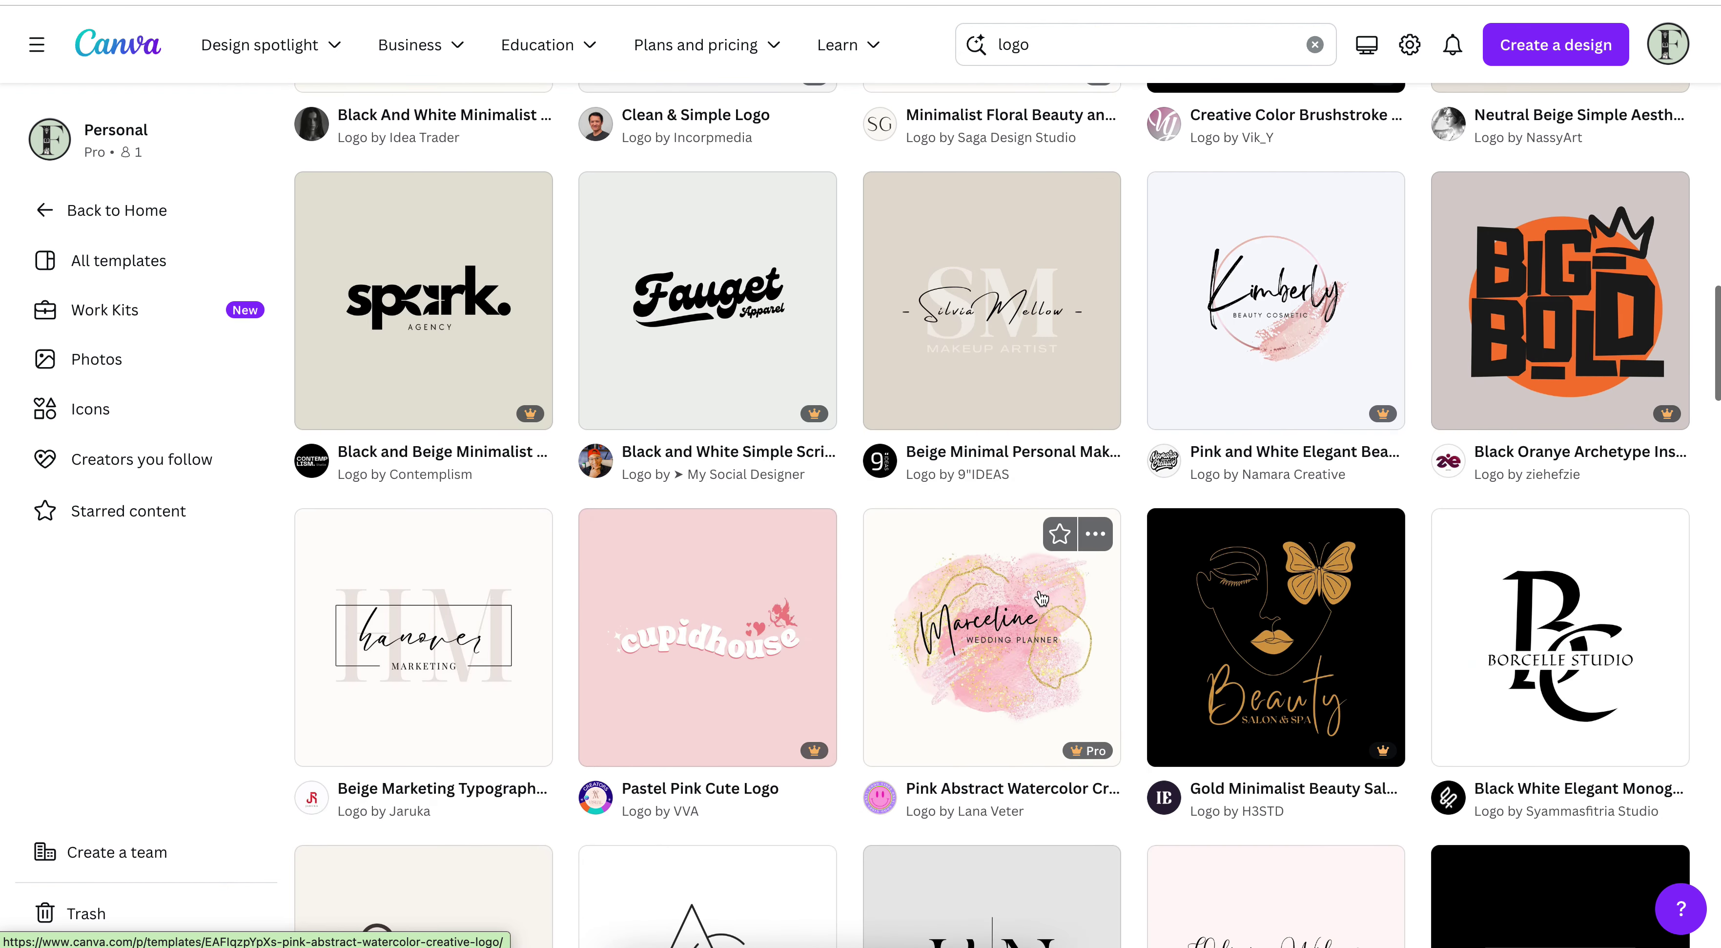
{"action": "scroll", "coordinate": [1040, 597], "scroll_direction": "down", "scroll_amount": 1}
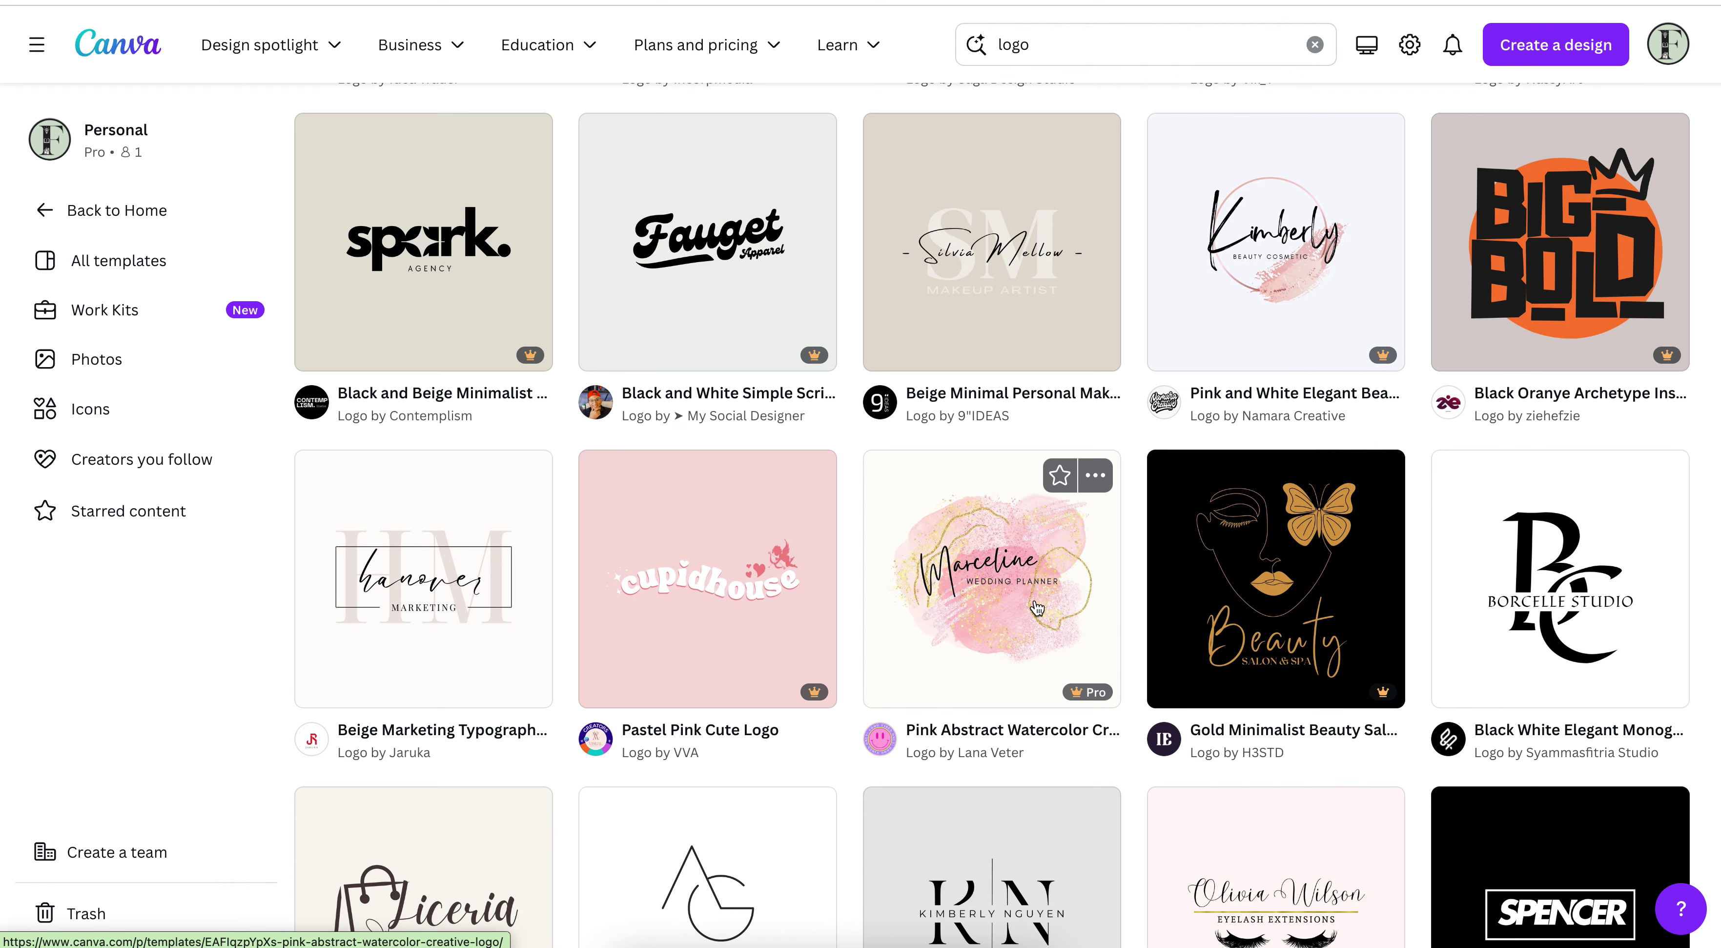
{"action": "scroll", "coordinate": [1037, 607], "scroll_direction": "down", "scroll_amount": 7}
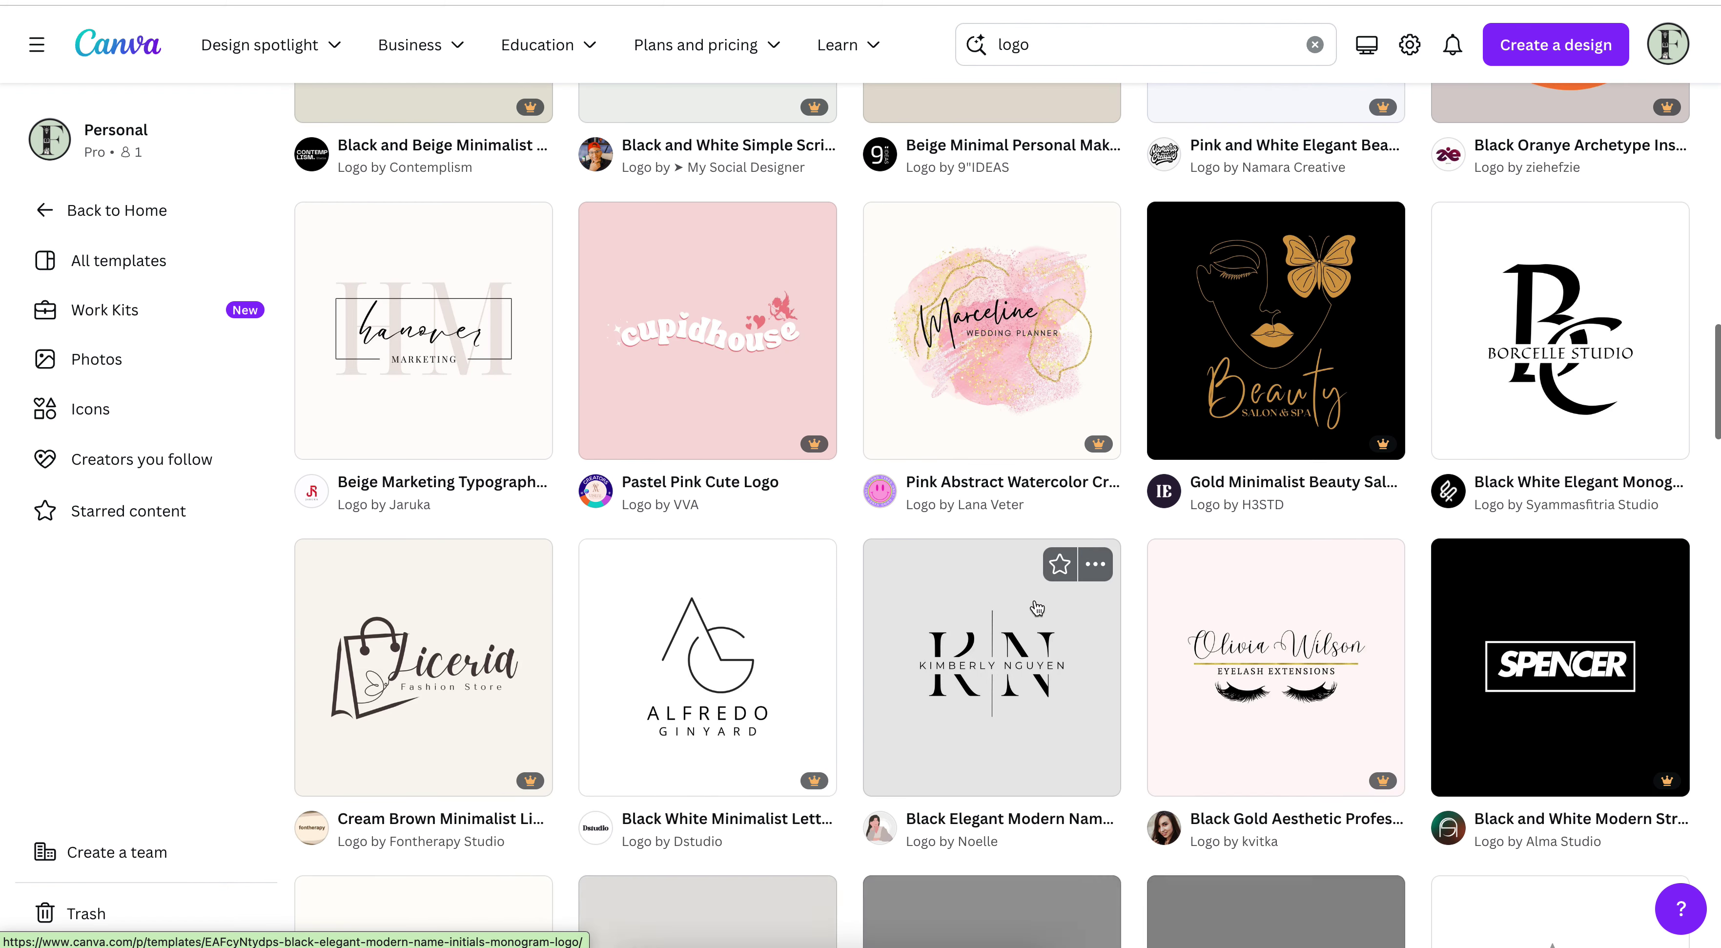
{"action": "scroll", "coordinate": [1036, 607], "scroll_direction": "down", "scroll_amount": 5}
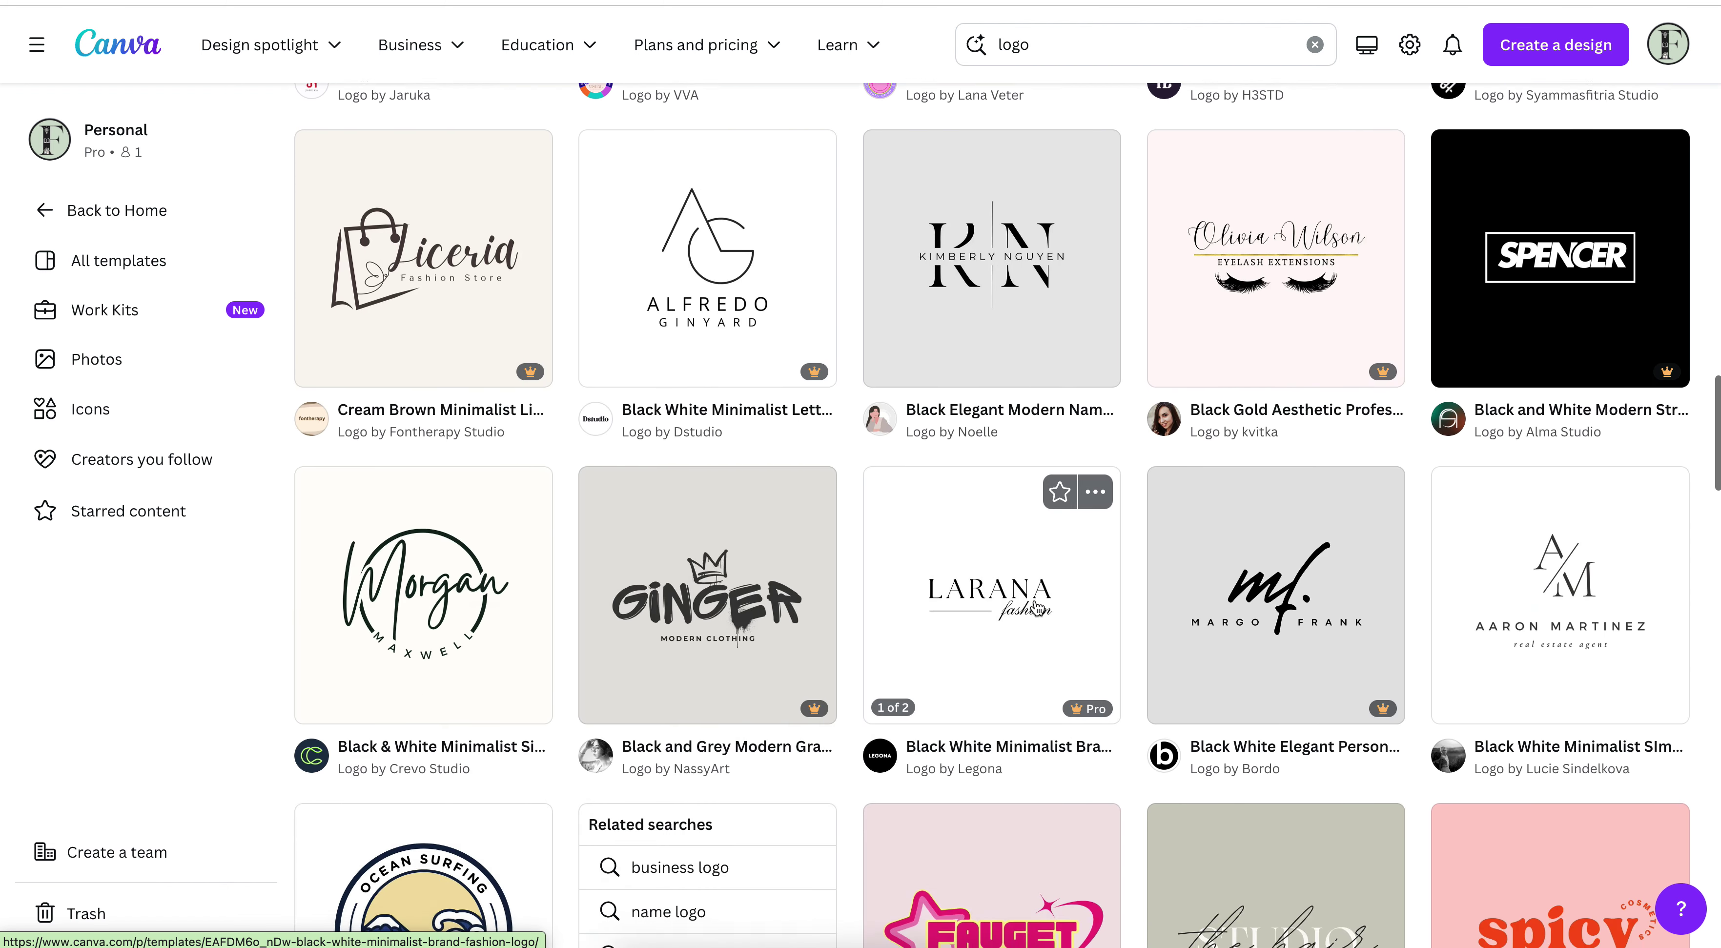
{"action": "scroll", "coordinate": [1037, 607], "scroll_direction": "down", "scroll_amount": 5}
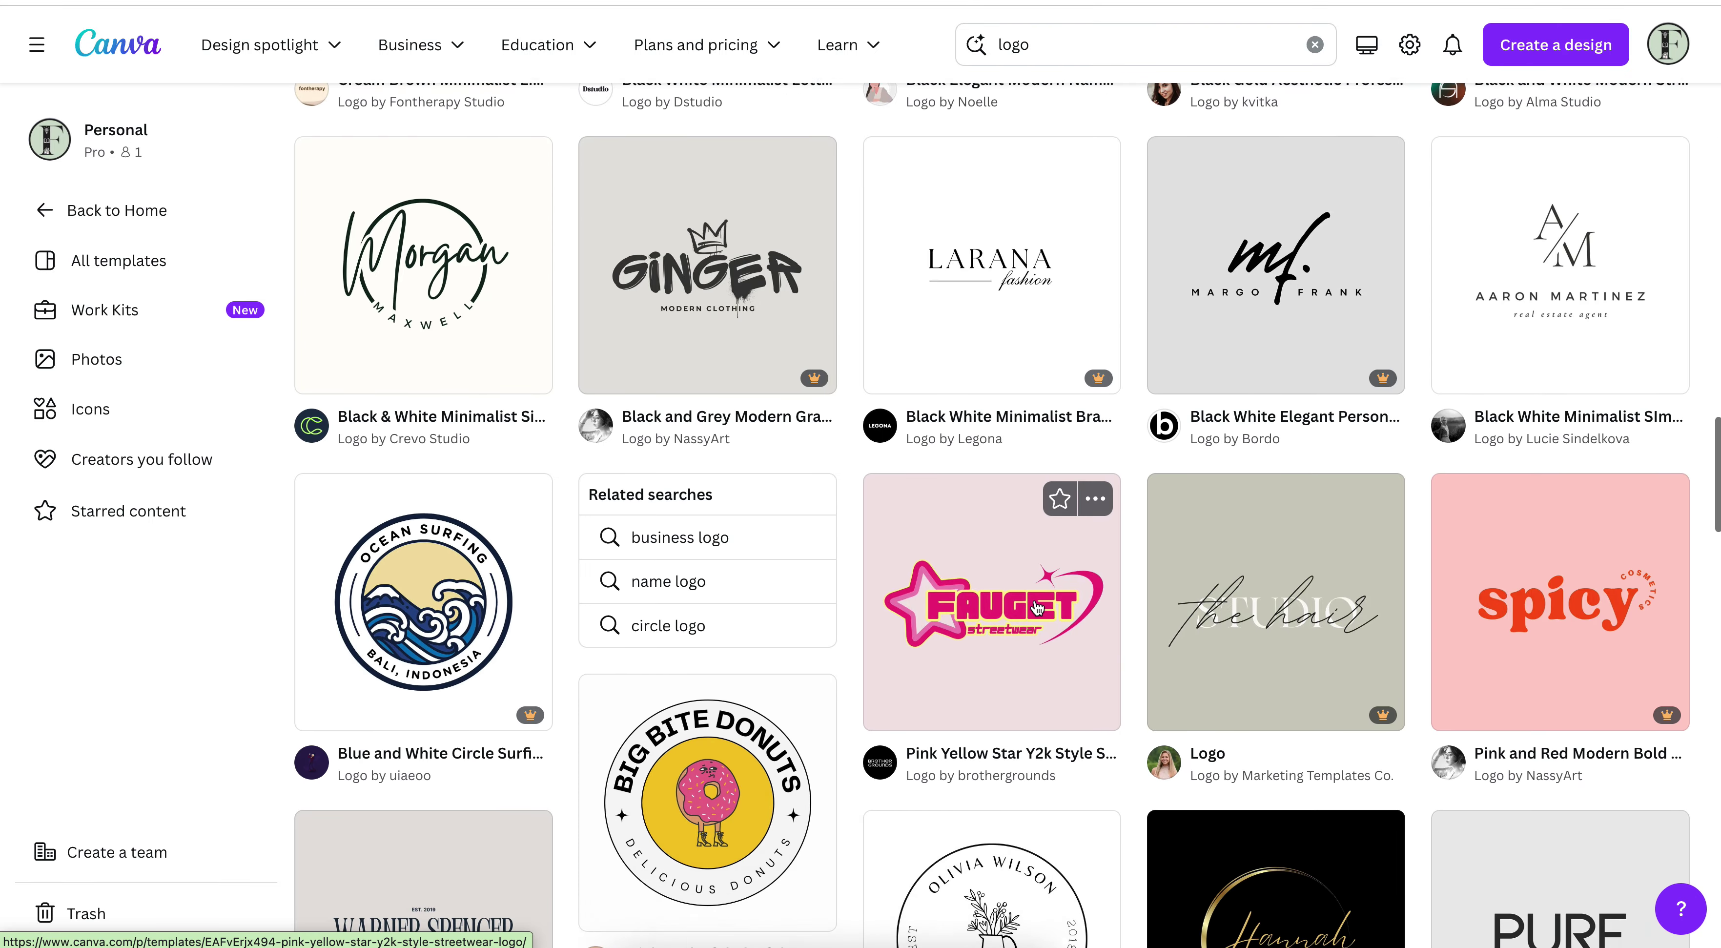
{"action": "scroll", "coordinate": [1037, 608], "scroll_direction": "down", "scroll_amount": 4}
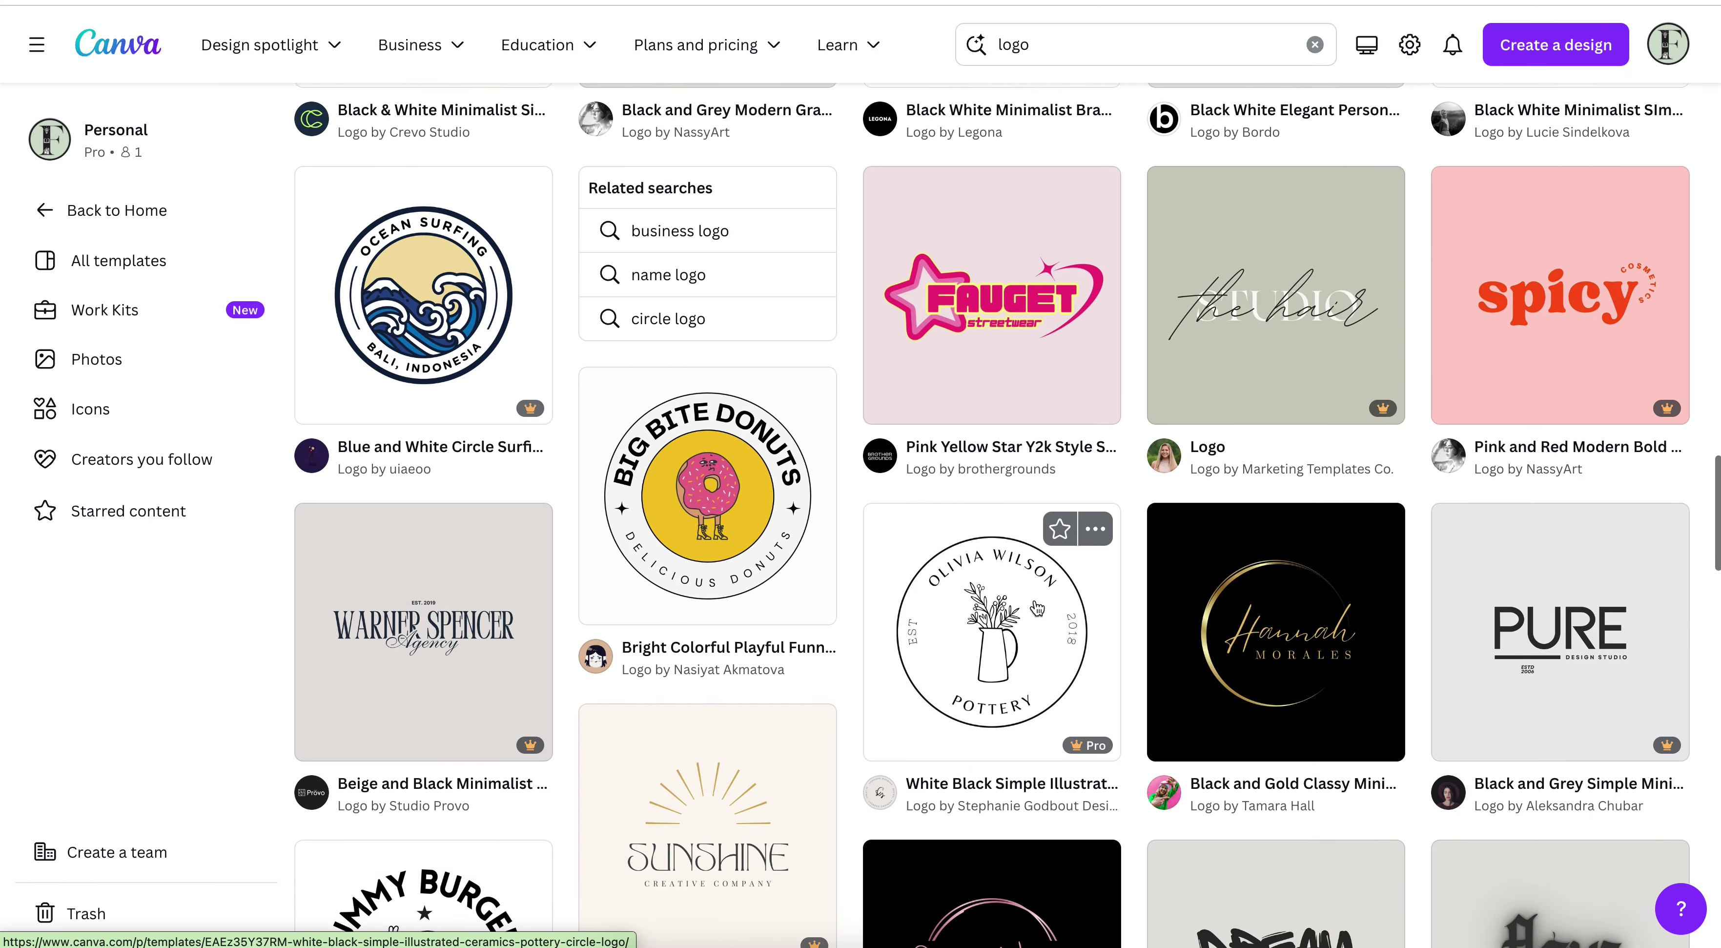
{"action": "scroll", "coordinate": [1037, 607], "scroll_direction": "down", "scroll_amount": 2}
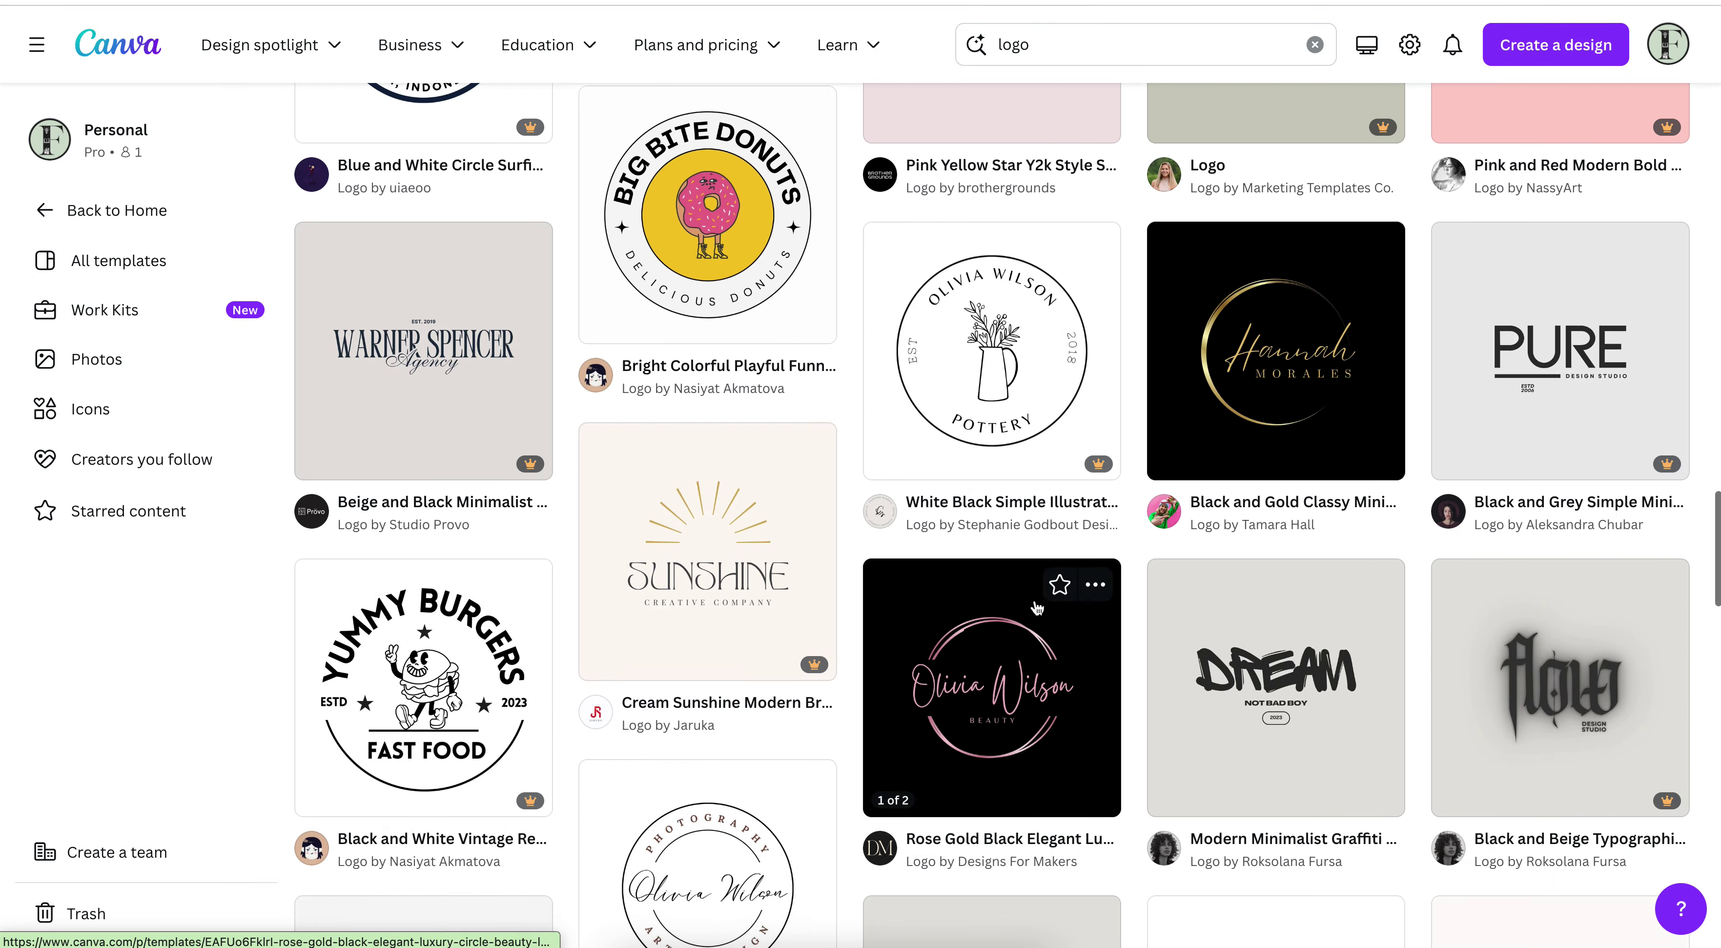
{"action": "scroll", "coordinate": [1037, 607], "scroll_direction": "down", "scroll_amount": 4}
{"action": "scroll", "coordinate": [1037, 607], "scroll_direction": "down", "scroll_amount": 1}
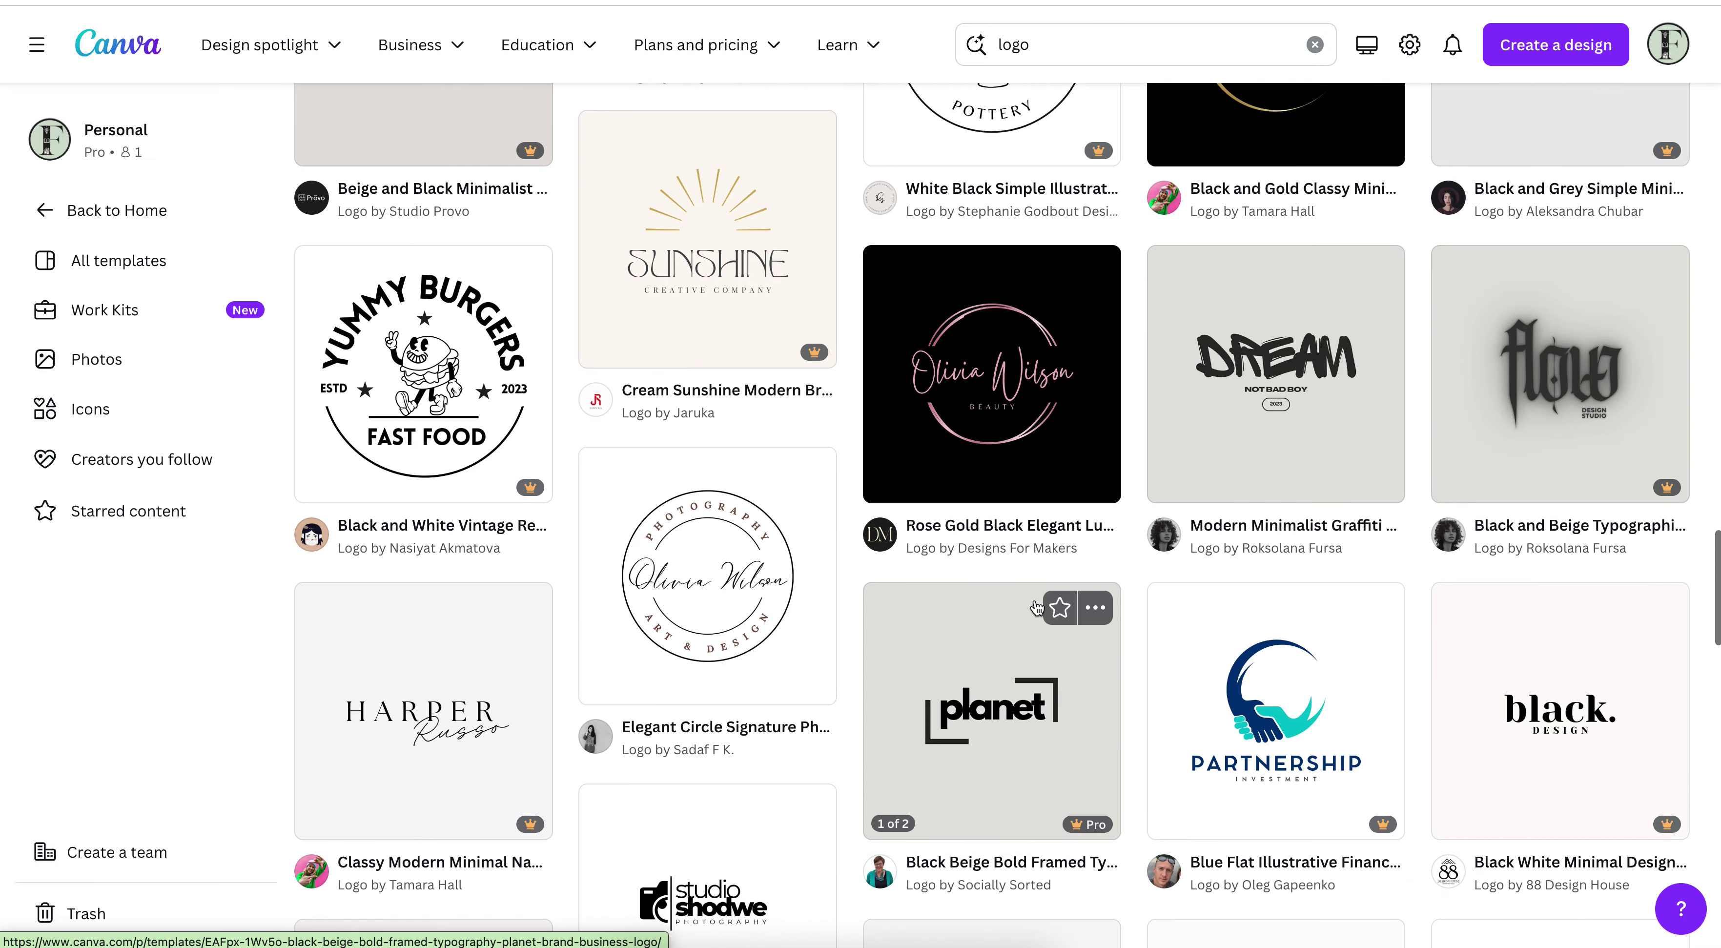
{"action": "scroll", "coordinate": [1037, 607], "scroll_direction": "down", "scroll_amount": 5}
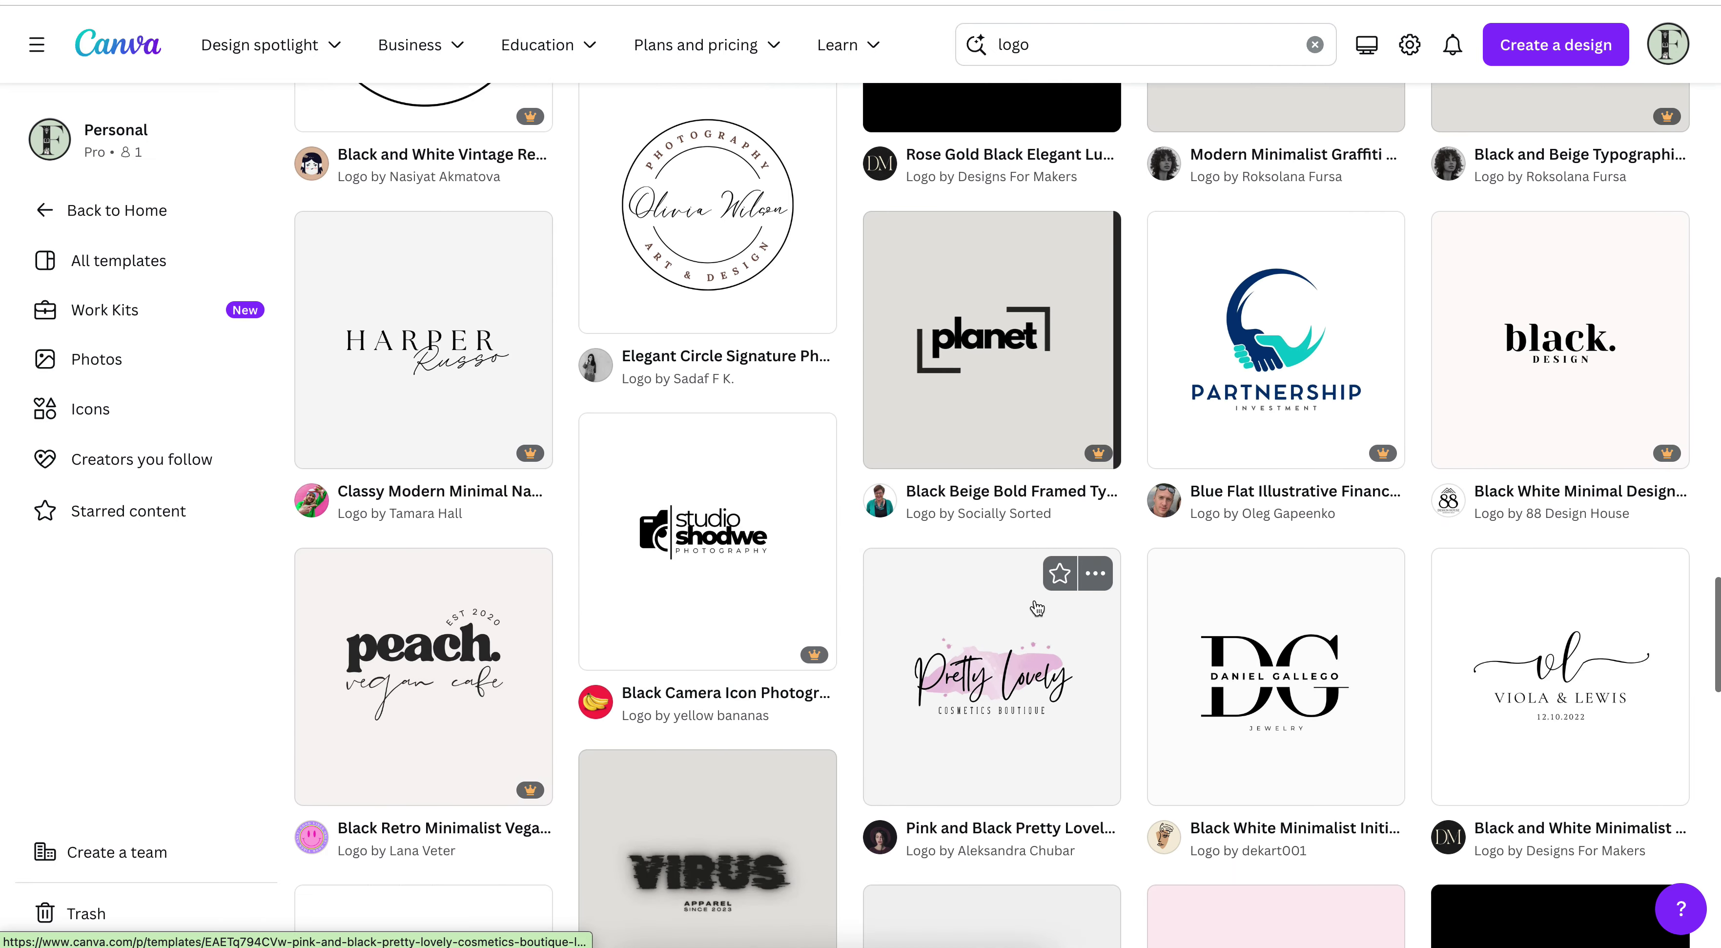
{"action": "scroll", "coordinate": [1037, 608], "scroll_direction": "down", "scroll_amount": 6}
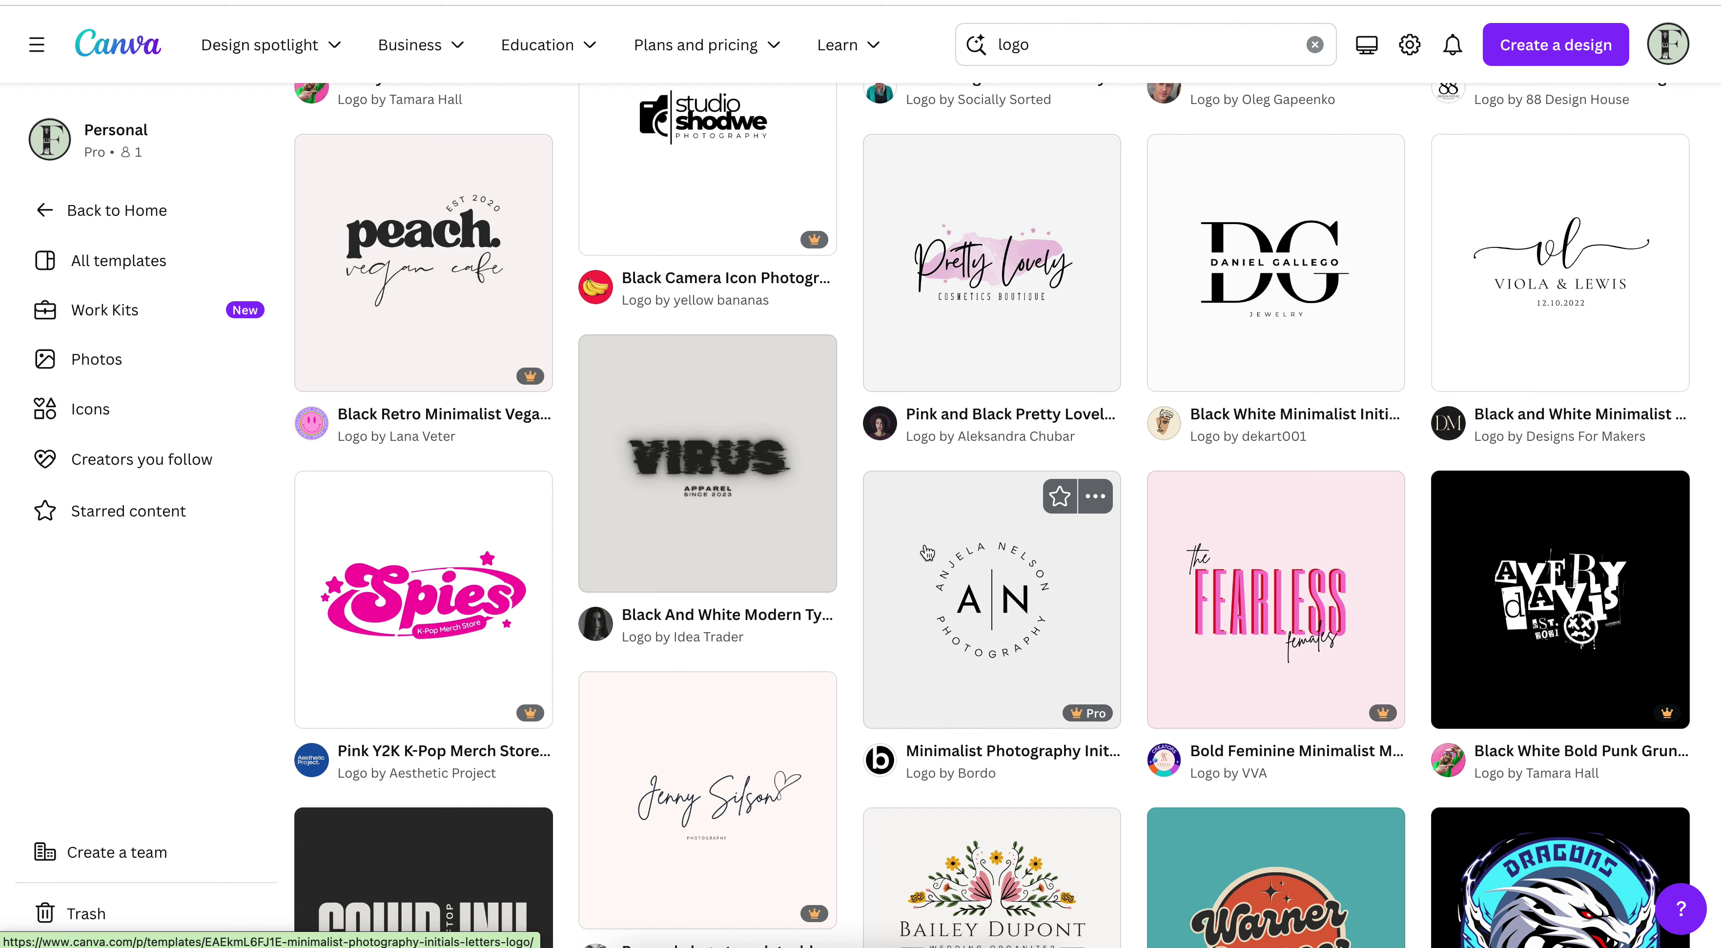
{"action": "scroll", "coordinate": [927, 552], "scroll_direction": "up", "scroll_amount": 4}
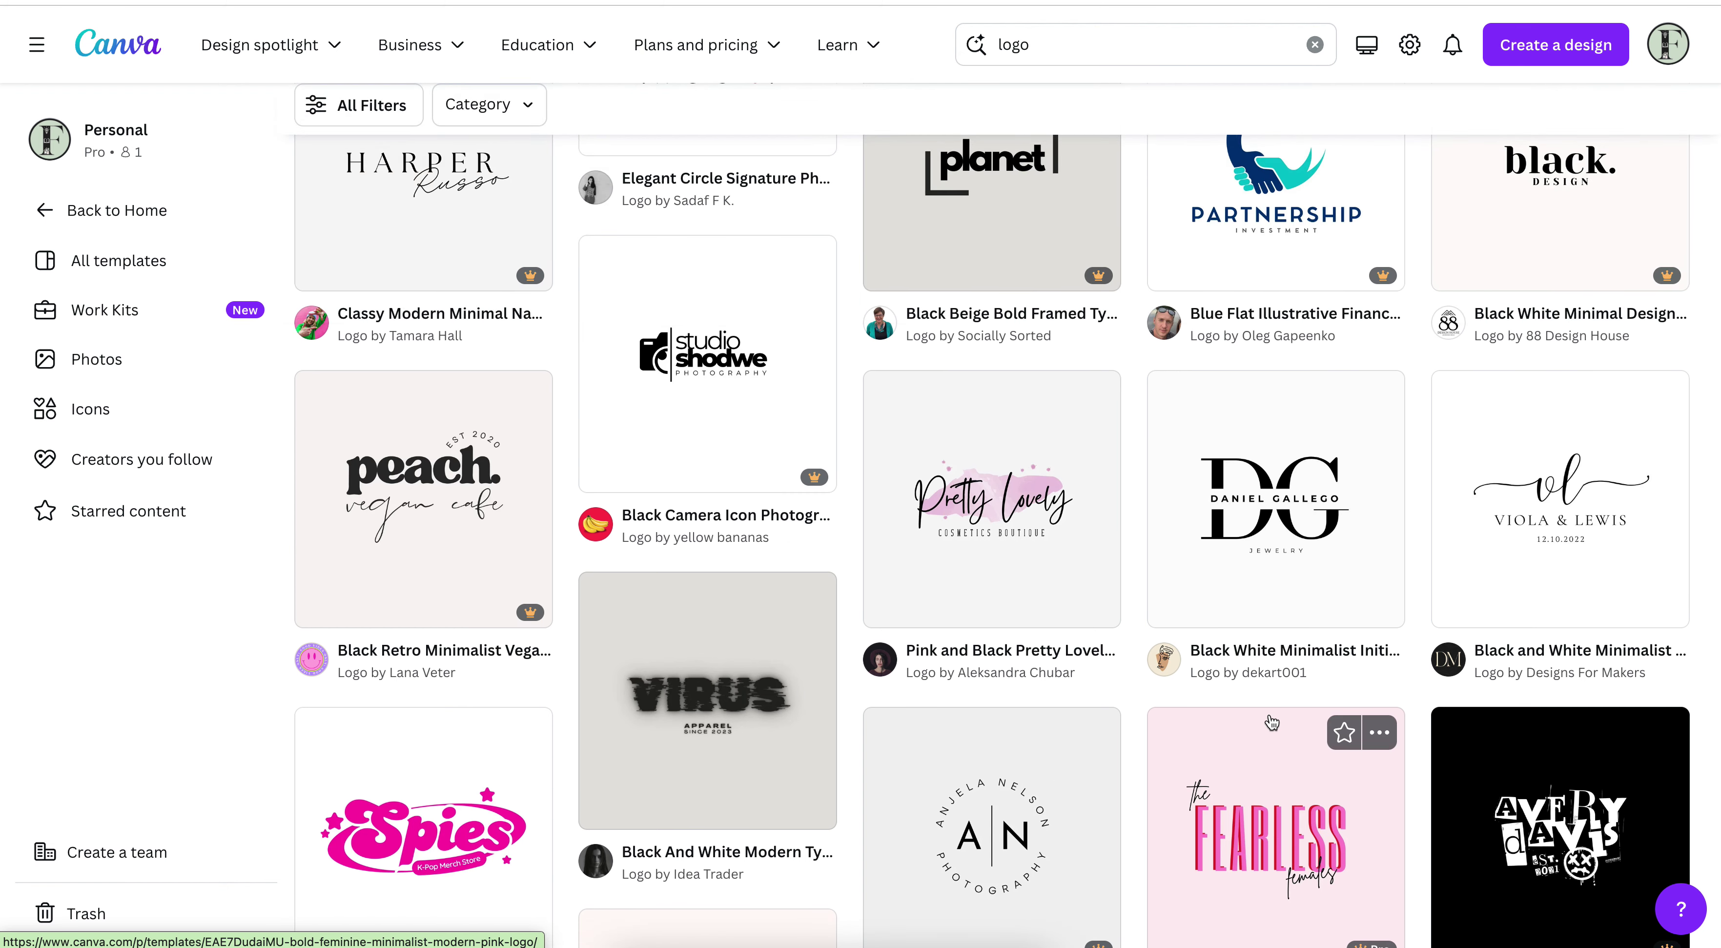
{"action": "scroll", "coordinate": [1272, 722], "scroll_direction": "up", "scroll_amount": 2}
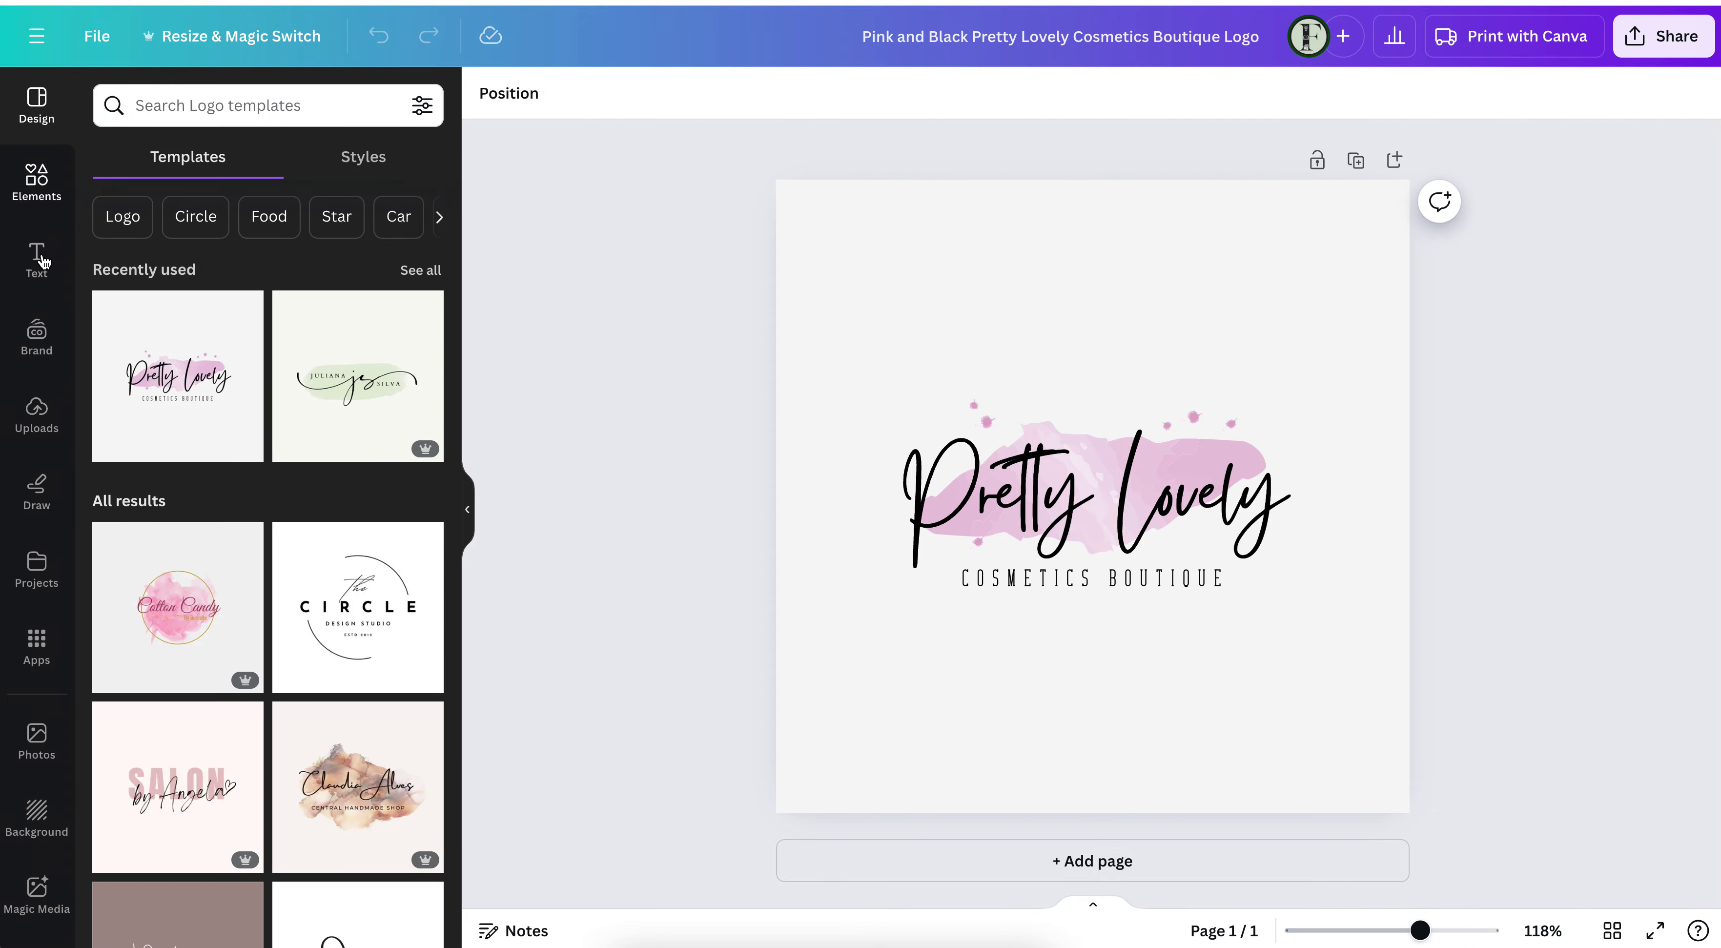
Look through the Elements, Text and Design panels, ending on Elements
{"action": "left_click", "coordinate": [37, 184]}
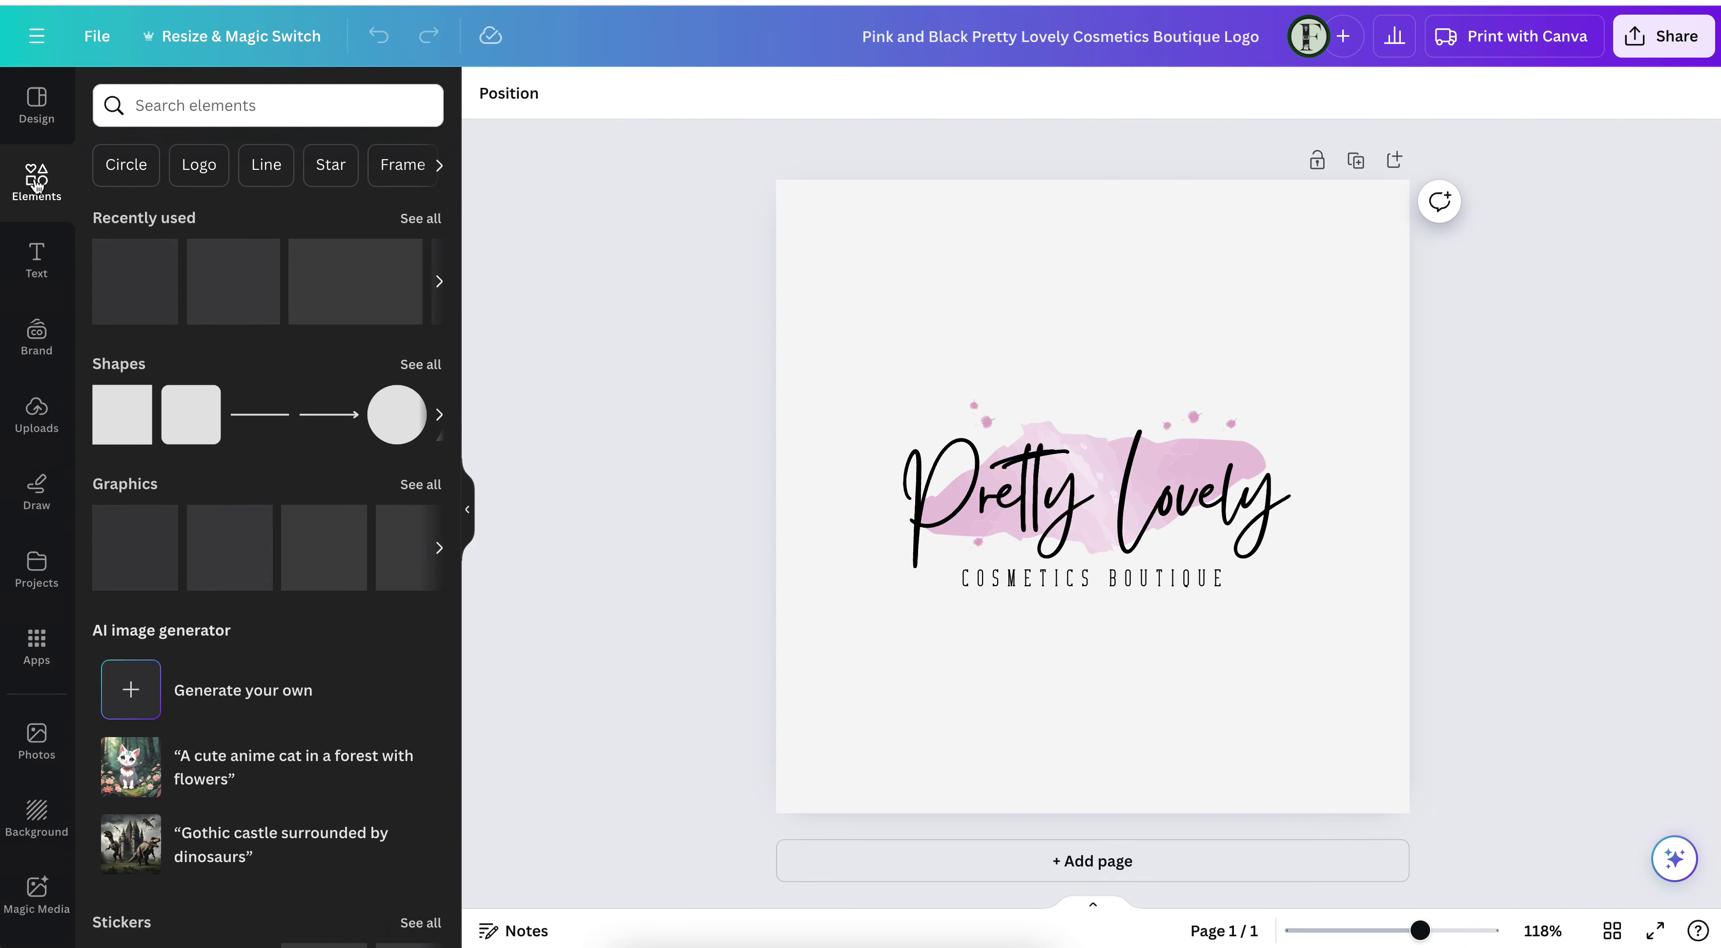
{"action": "left_click", "coordinate": [48, 257]}
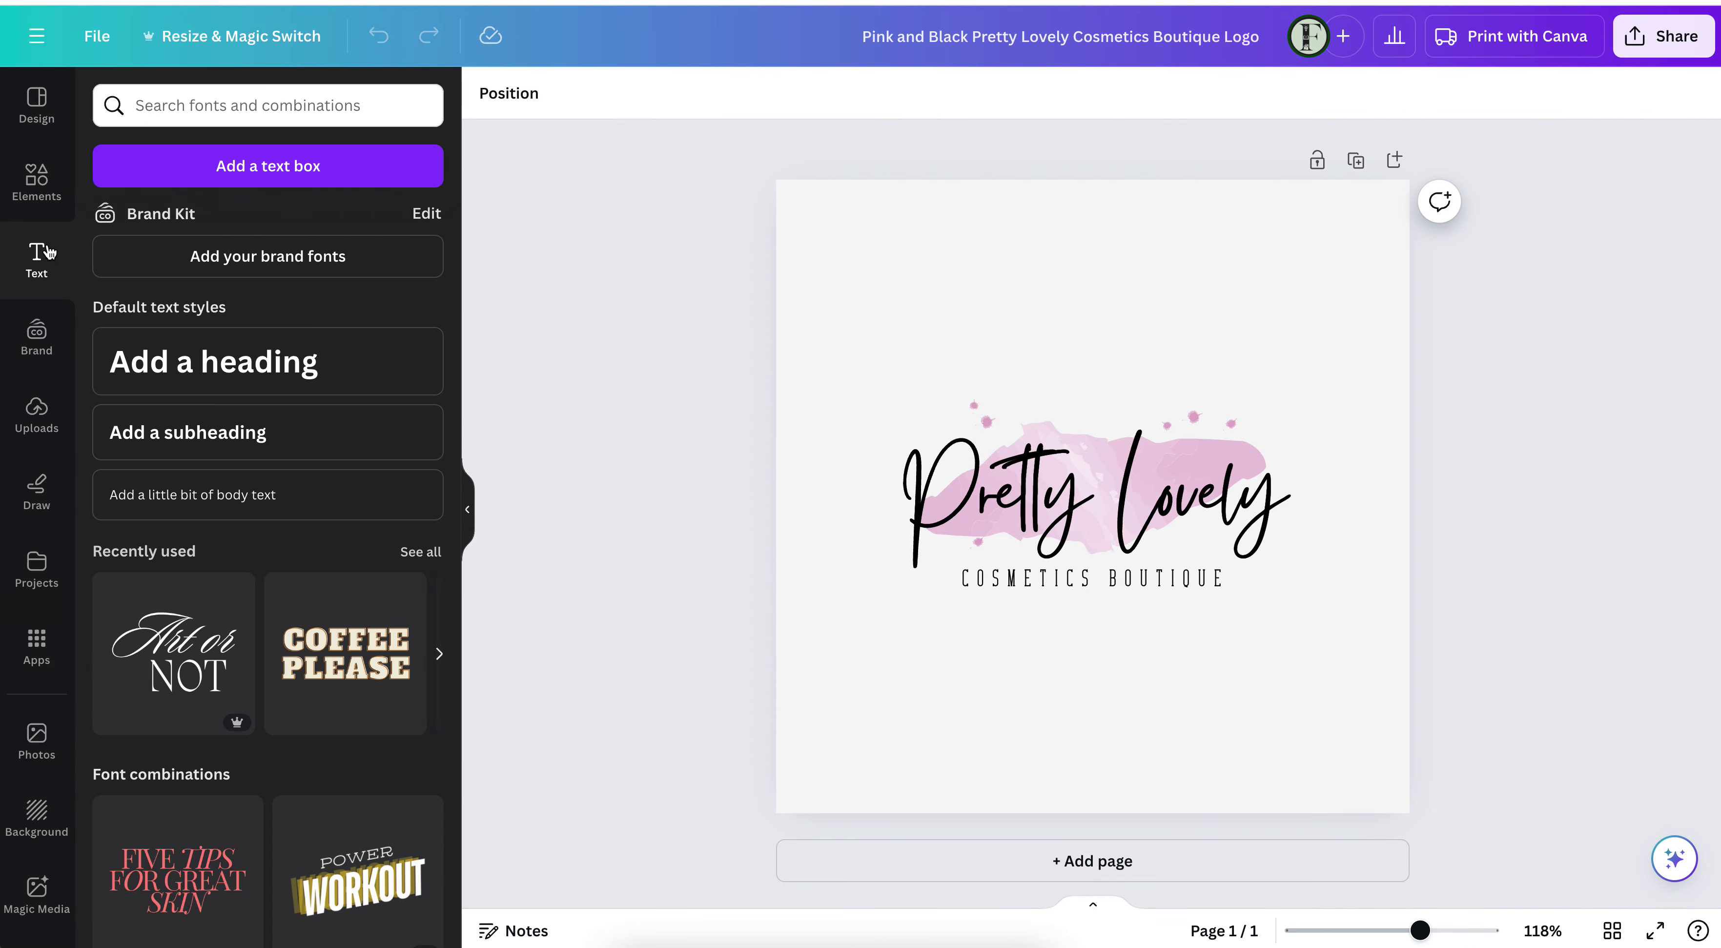
{"action": "left_click", "coordinate": [38, 182]}
{"action": "left_click", "coordinate": [37, 104]}
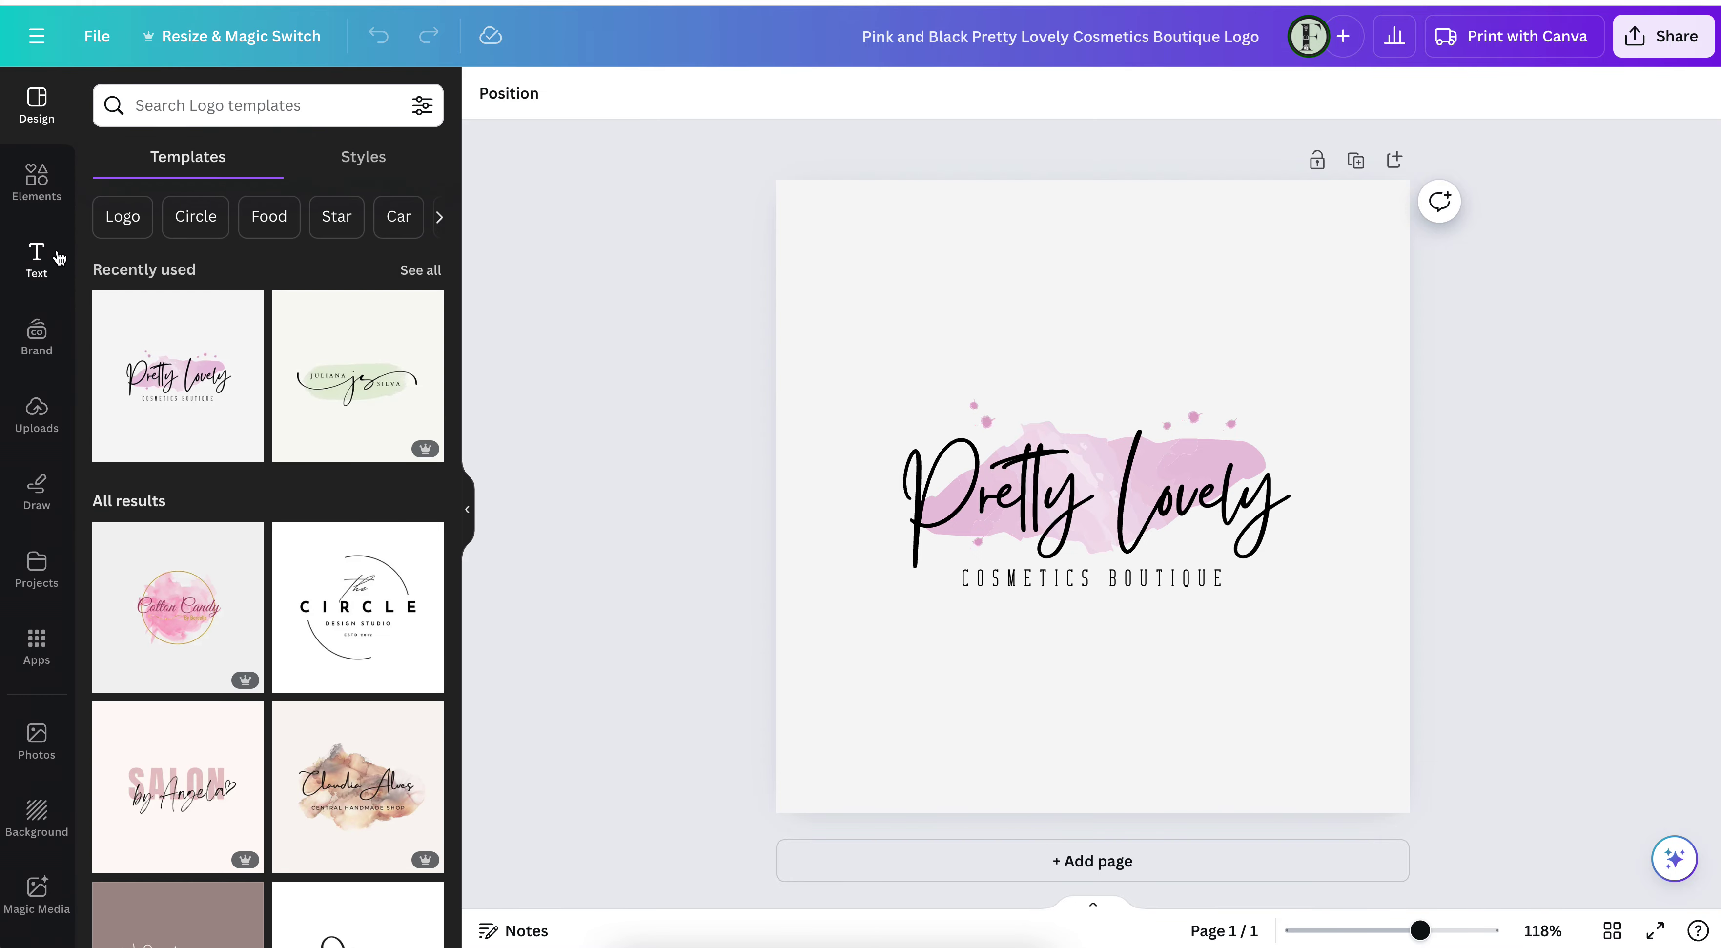
{"action": "left_click", "coordinate": [37, 180]}
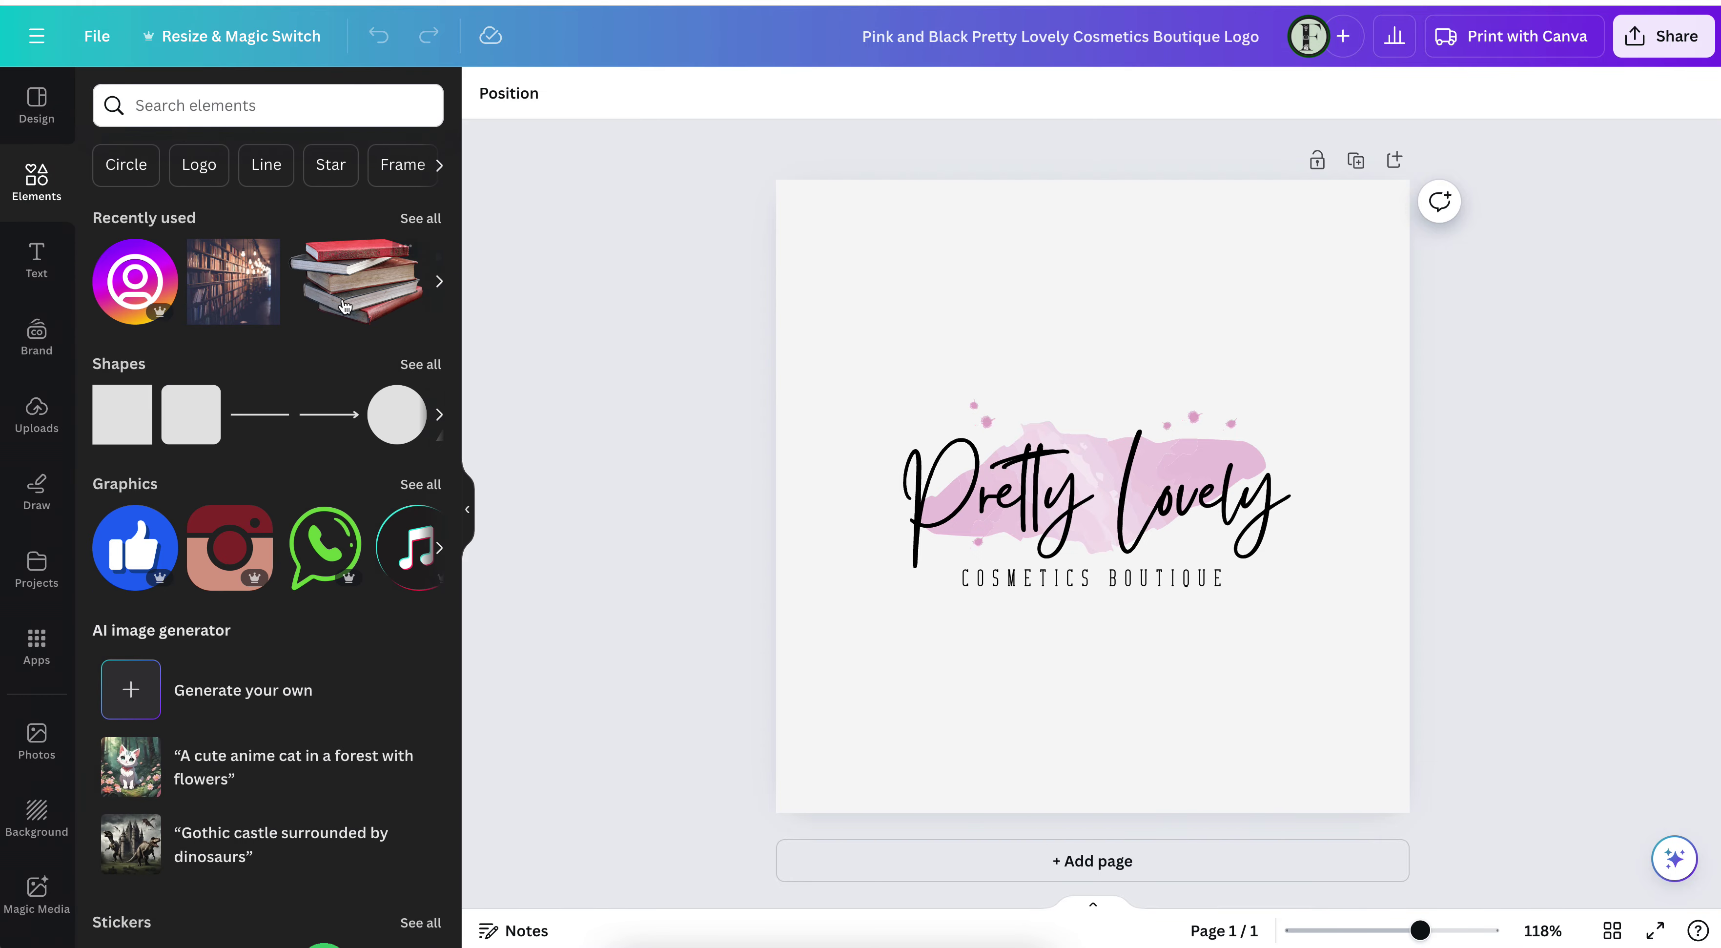
Search the elements library for 'lipstick'
{"action": "left_click", "coordinate": [290, 103]}
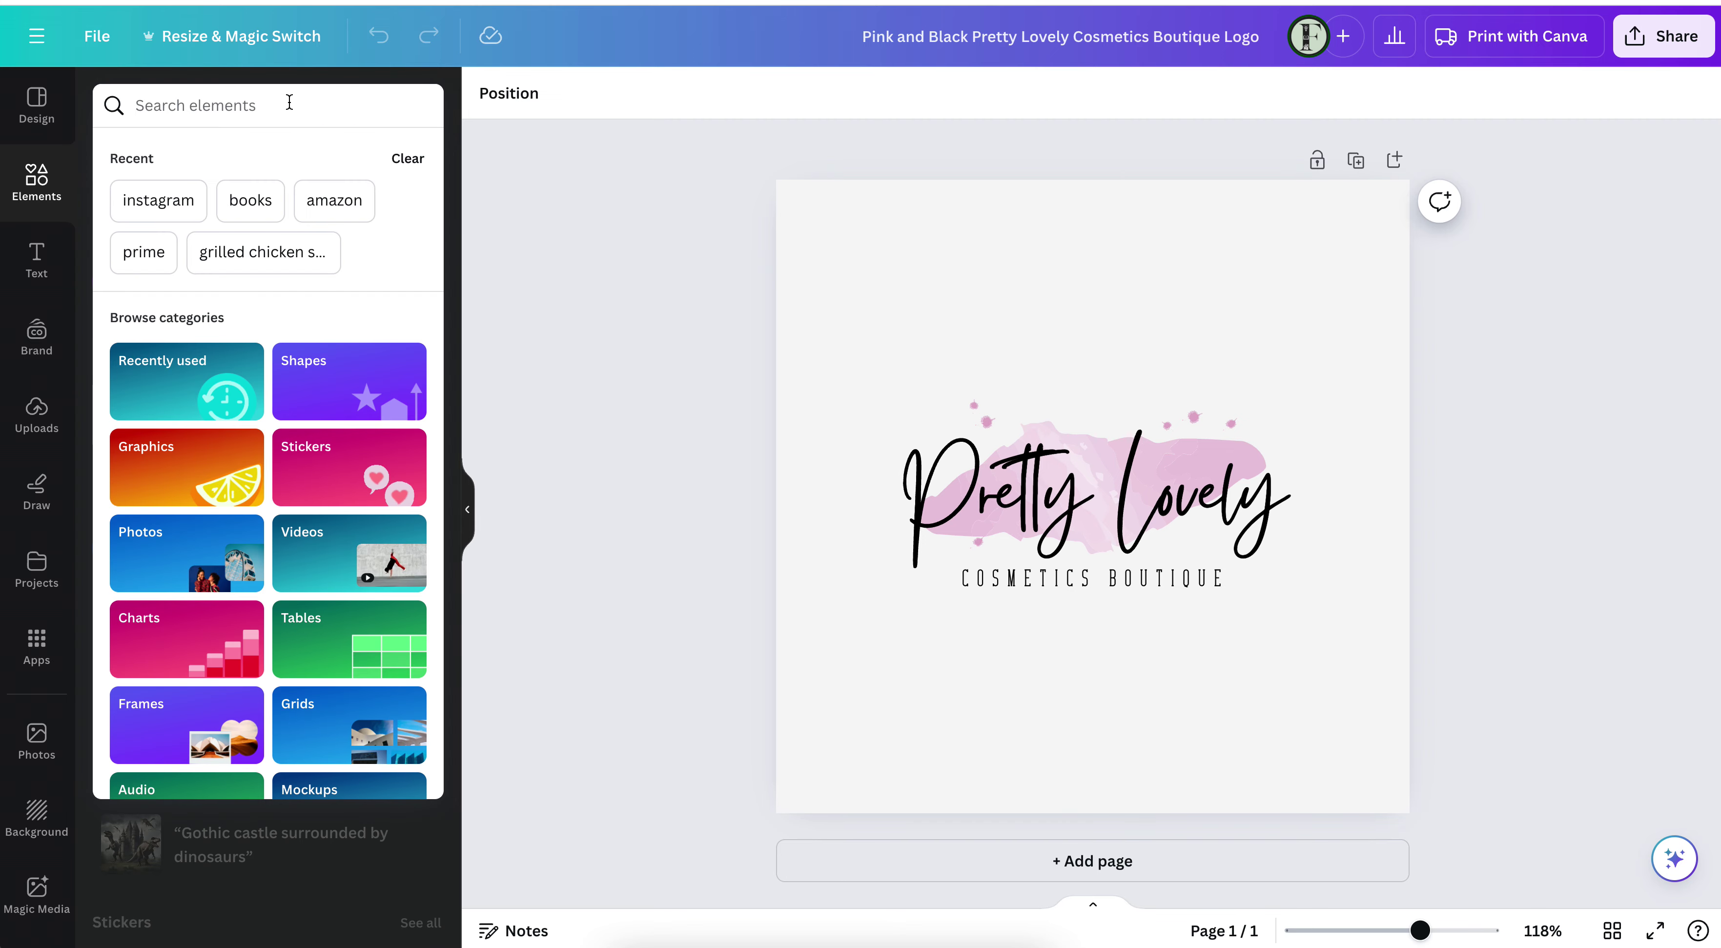
{"action": "type", "text": "lipstick"}
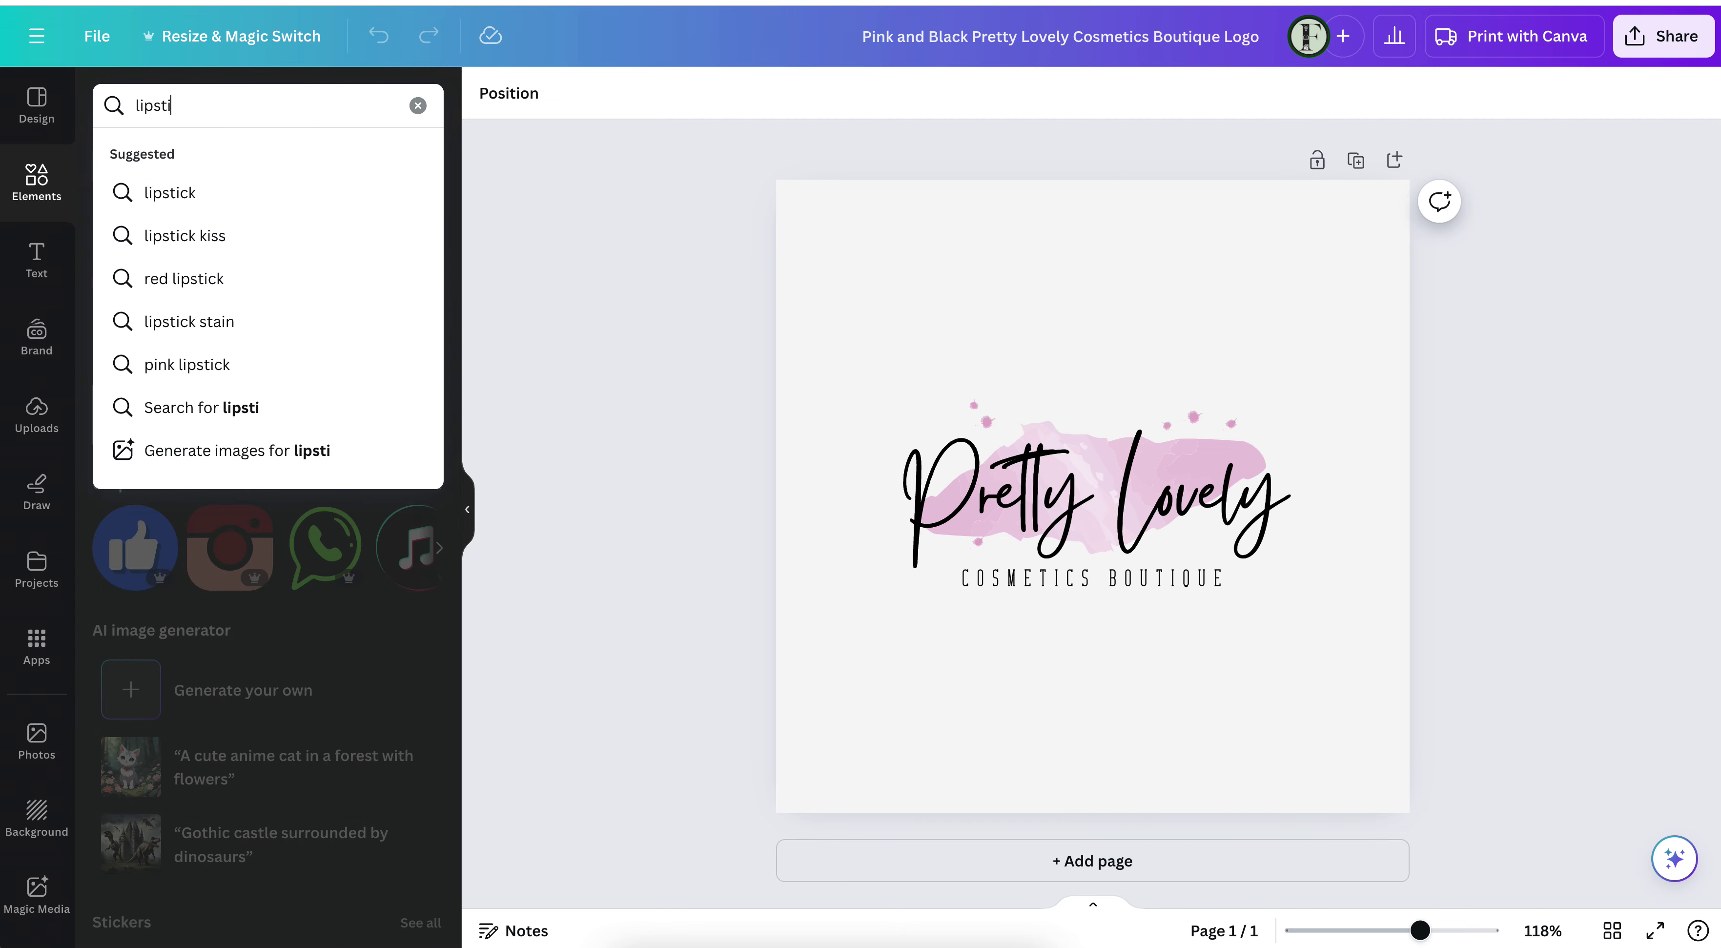
{"action": "key", "text": "Return"}
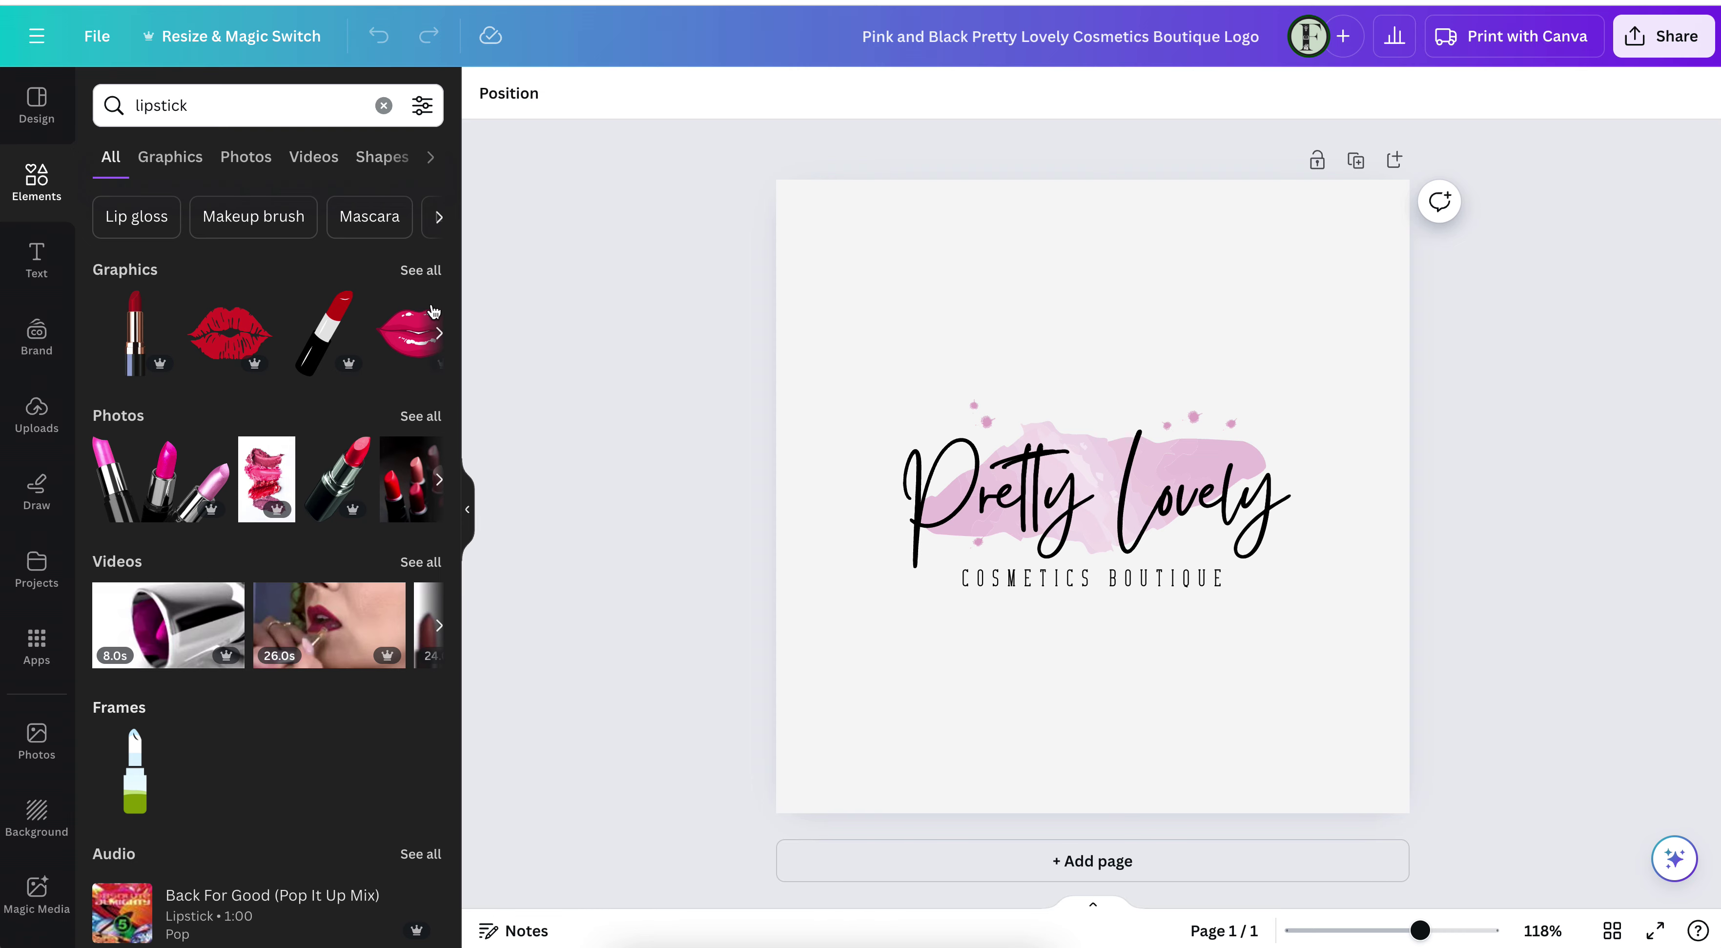
Add the pink-and-maroon lipstick graphic and place it right of 'Lovely'
{"action": "left_click", "coordinate": [419, 271]}
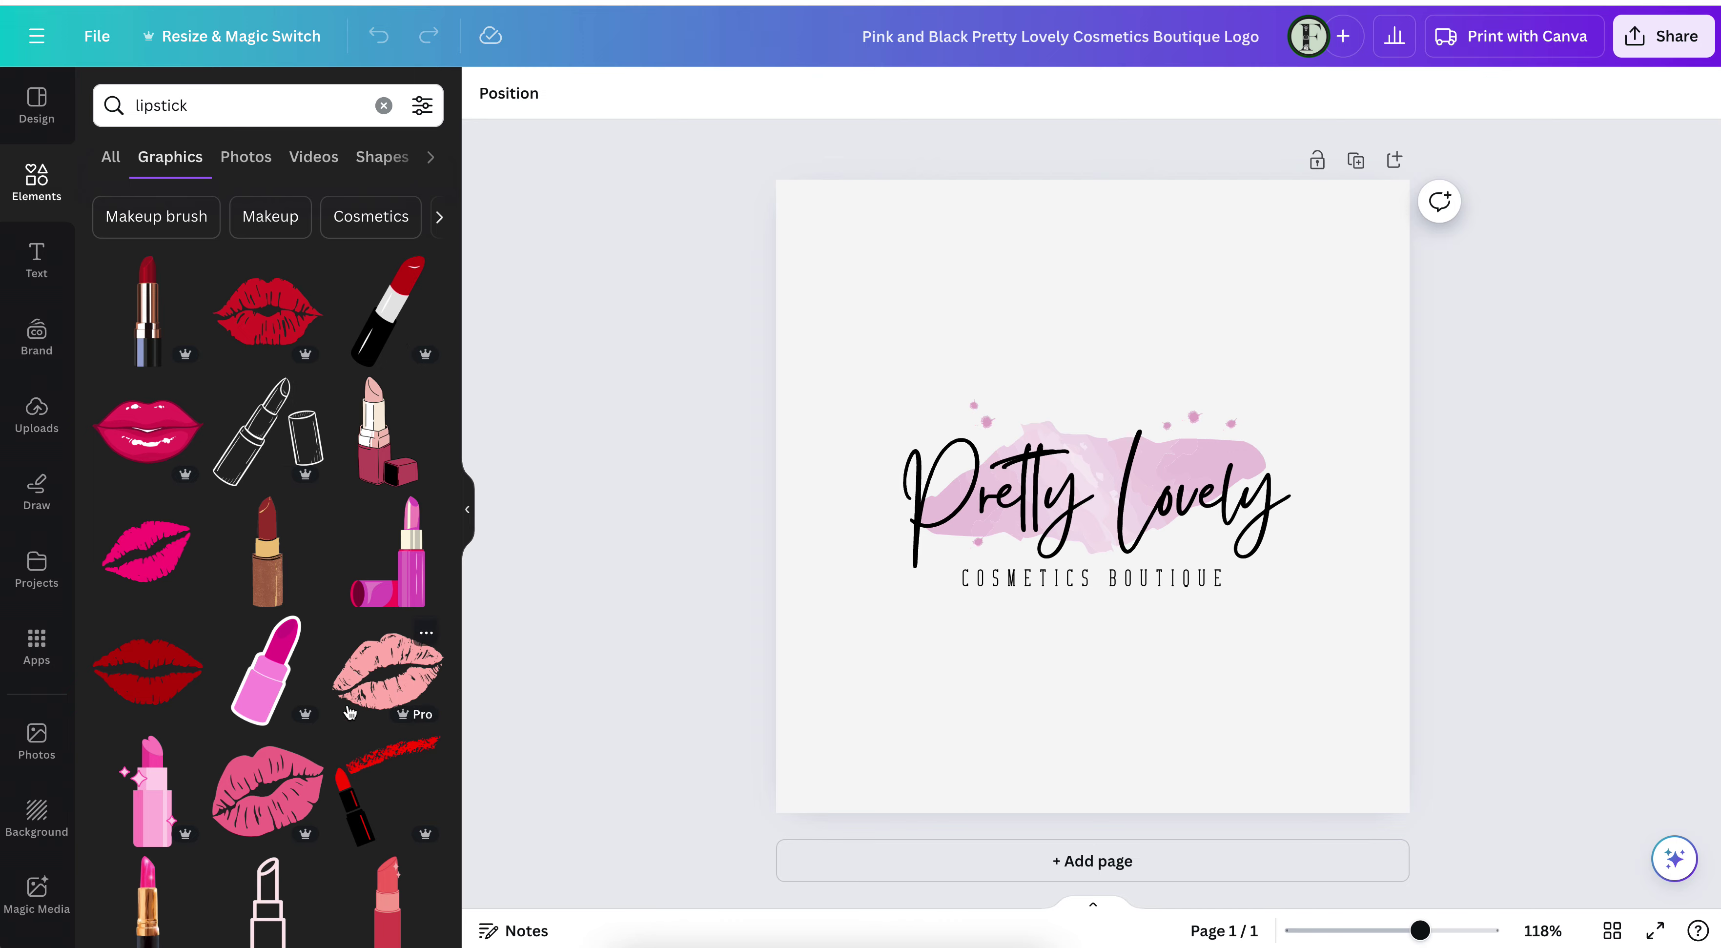
{"action": "left_click", "coordinate": [380, 457]}
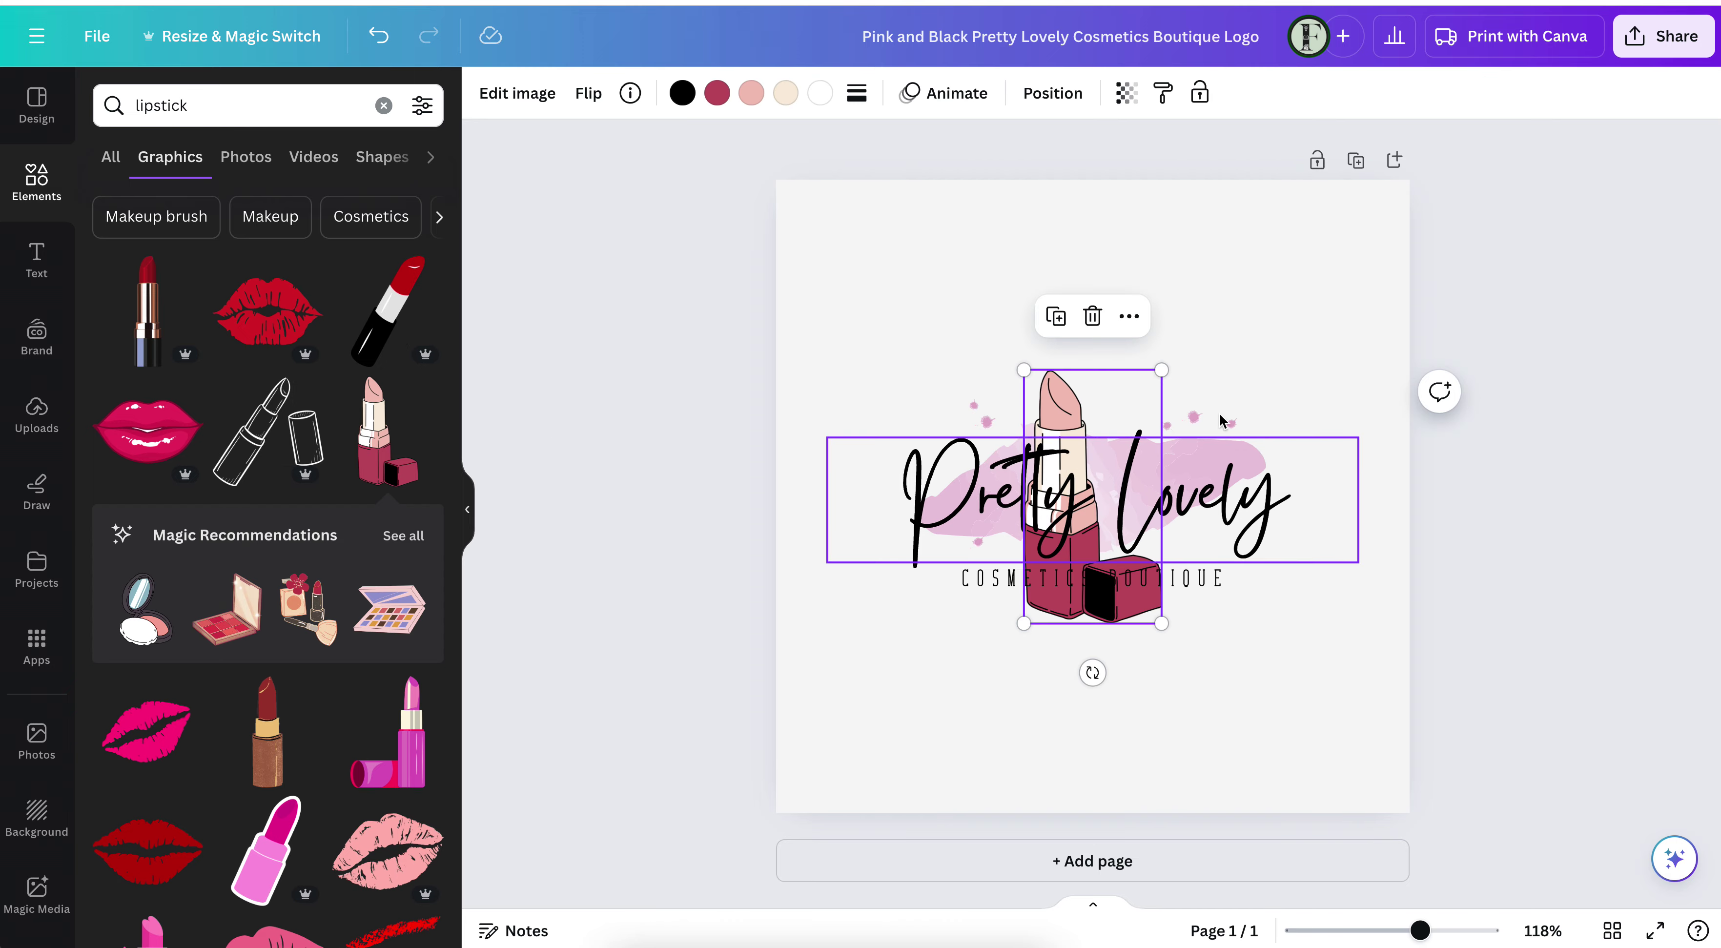
{"action": "left_click_drag", "start_coordinate": [1058, 407], "coordinate": [1301, 473]}
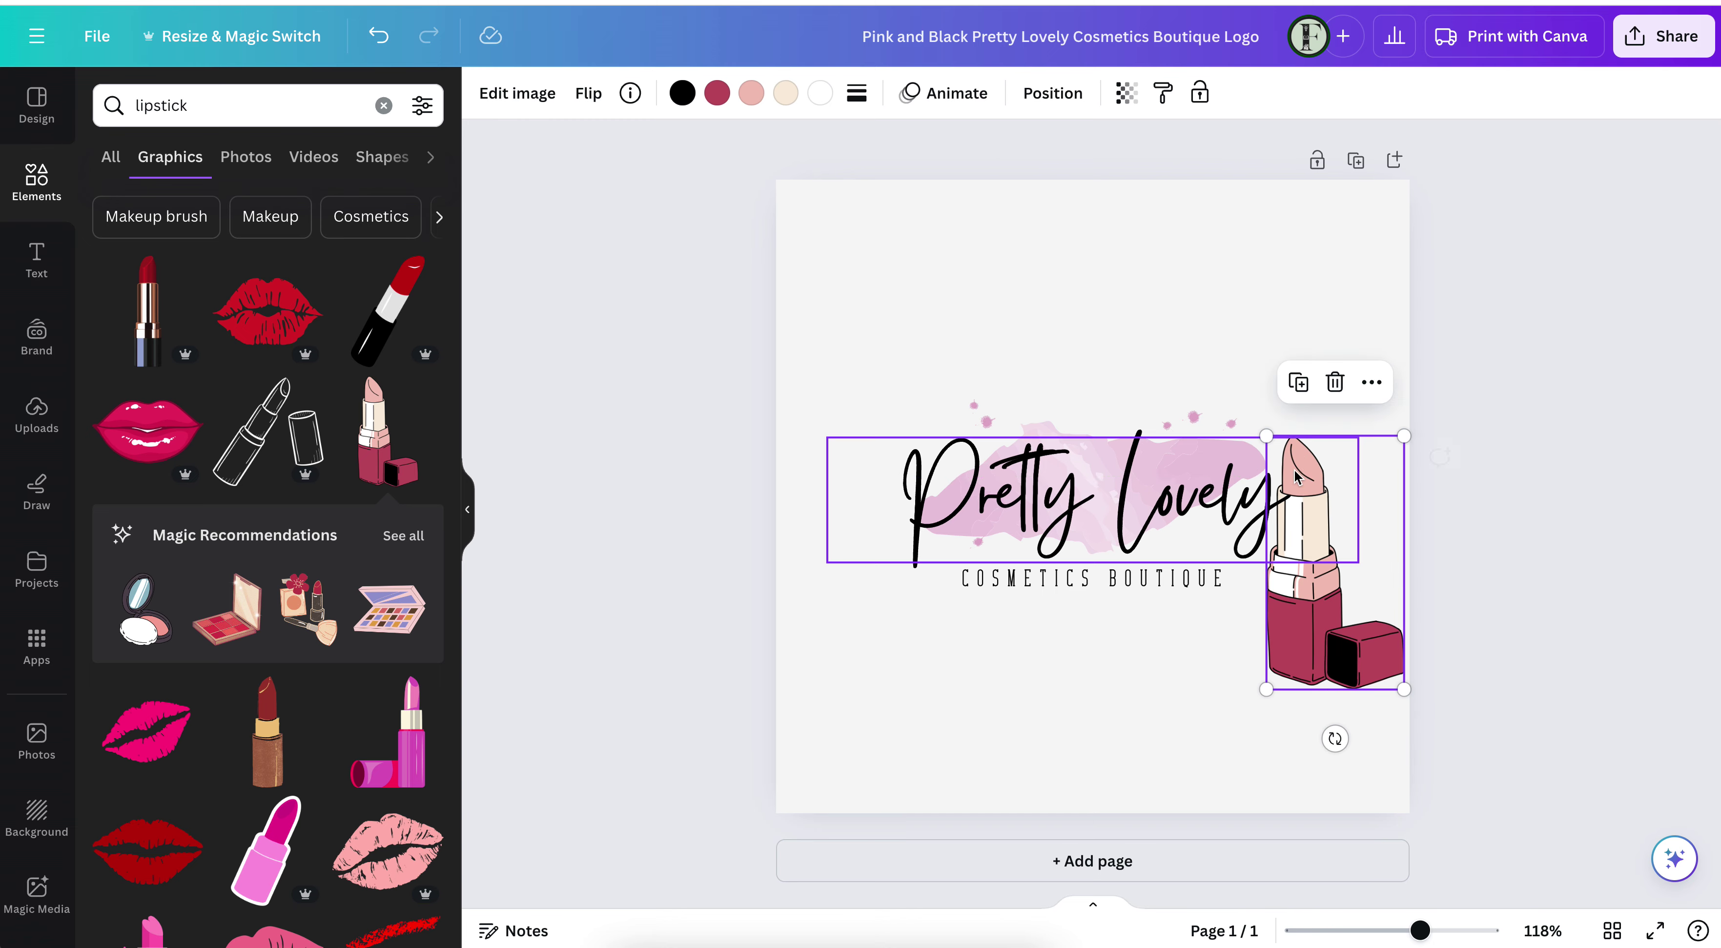
{"action": "left_click", "coordinate": [862, 280]}
Shift the three logo text elements left and move the lipstick closer beside them
{"action": "left_click_drag", "start_coordinate": [825, 266], "coordinate": [1103, 535]}
{"action": "left_click", "coordinate": [812, 261]}
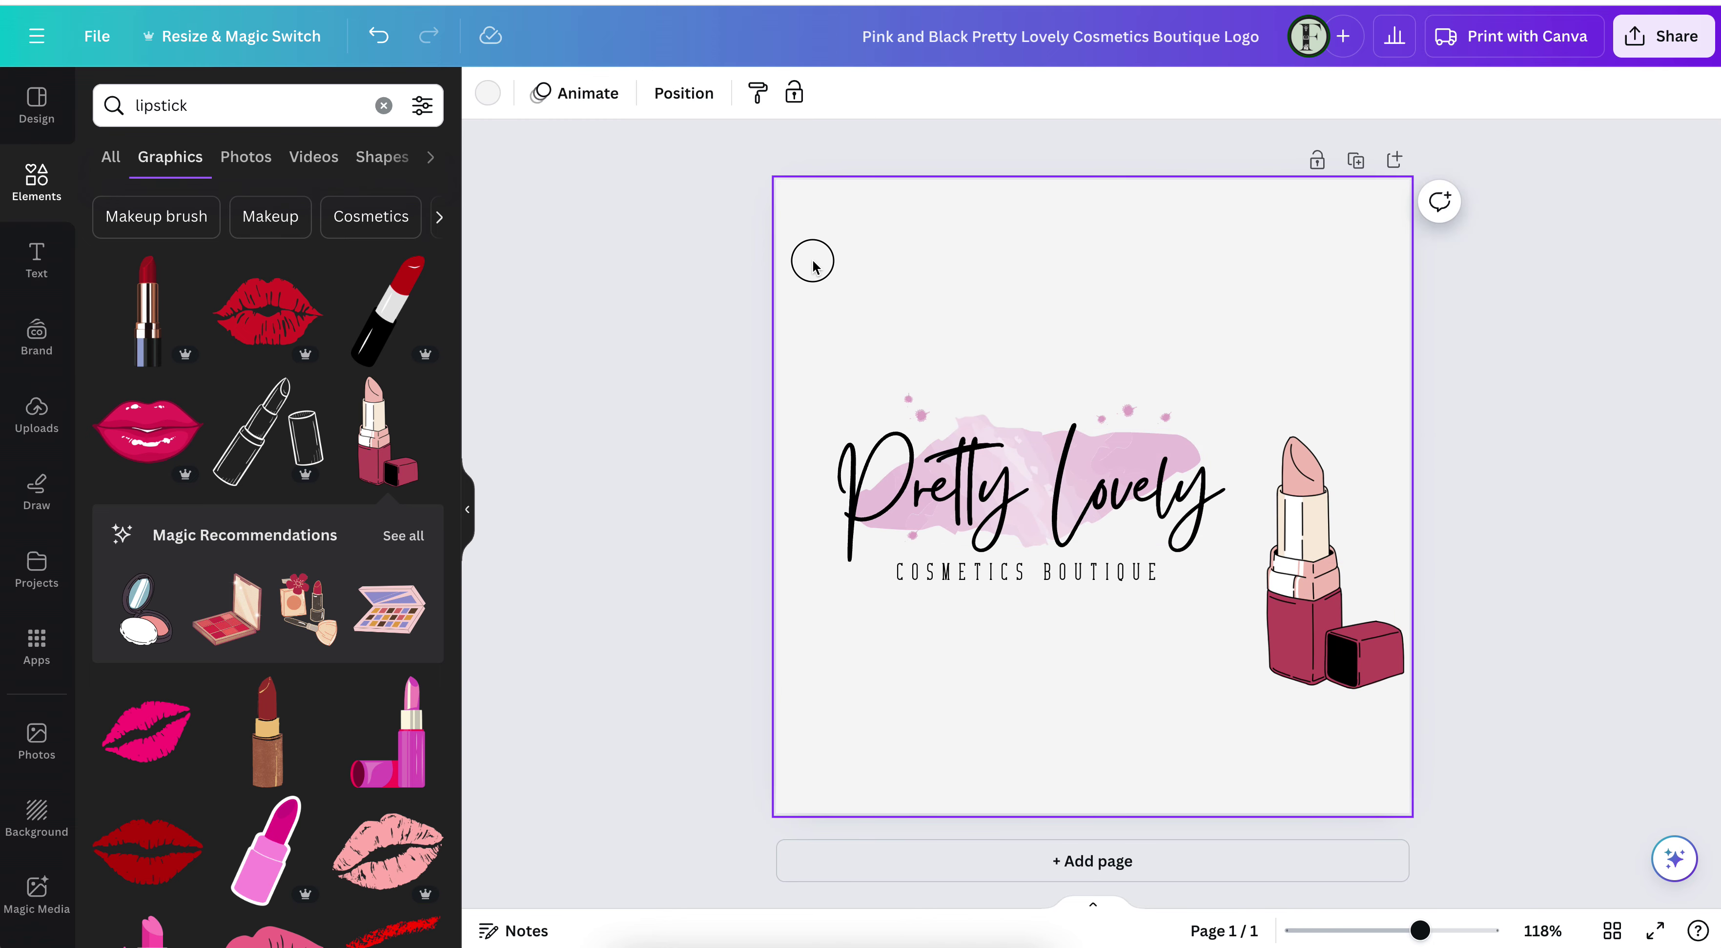
{"action": "left_click_drag", "start_coordinate": [812, 261], "coordinate": [1226, 662]}
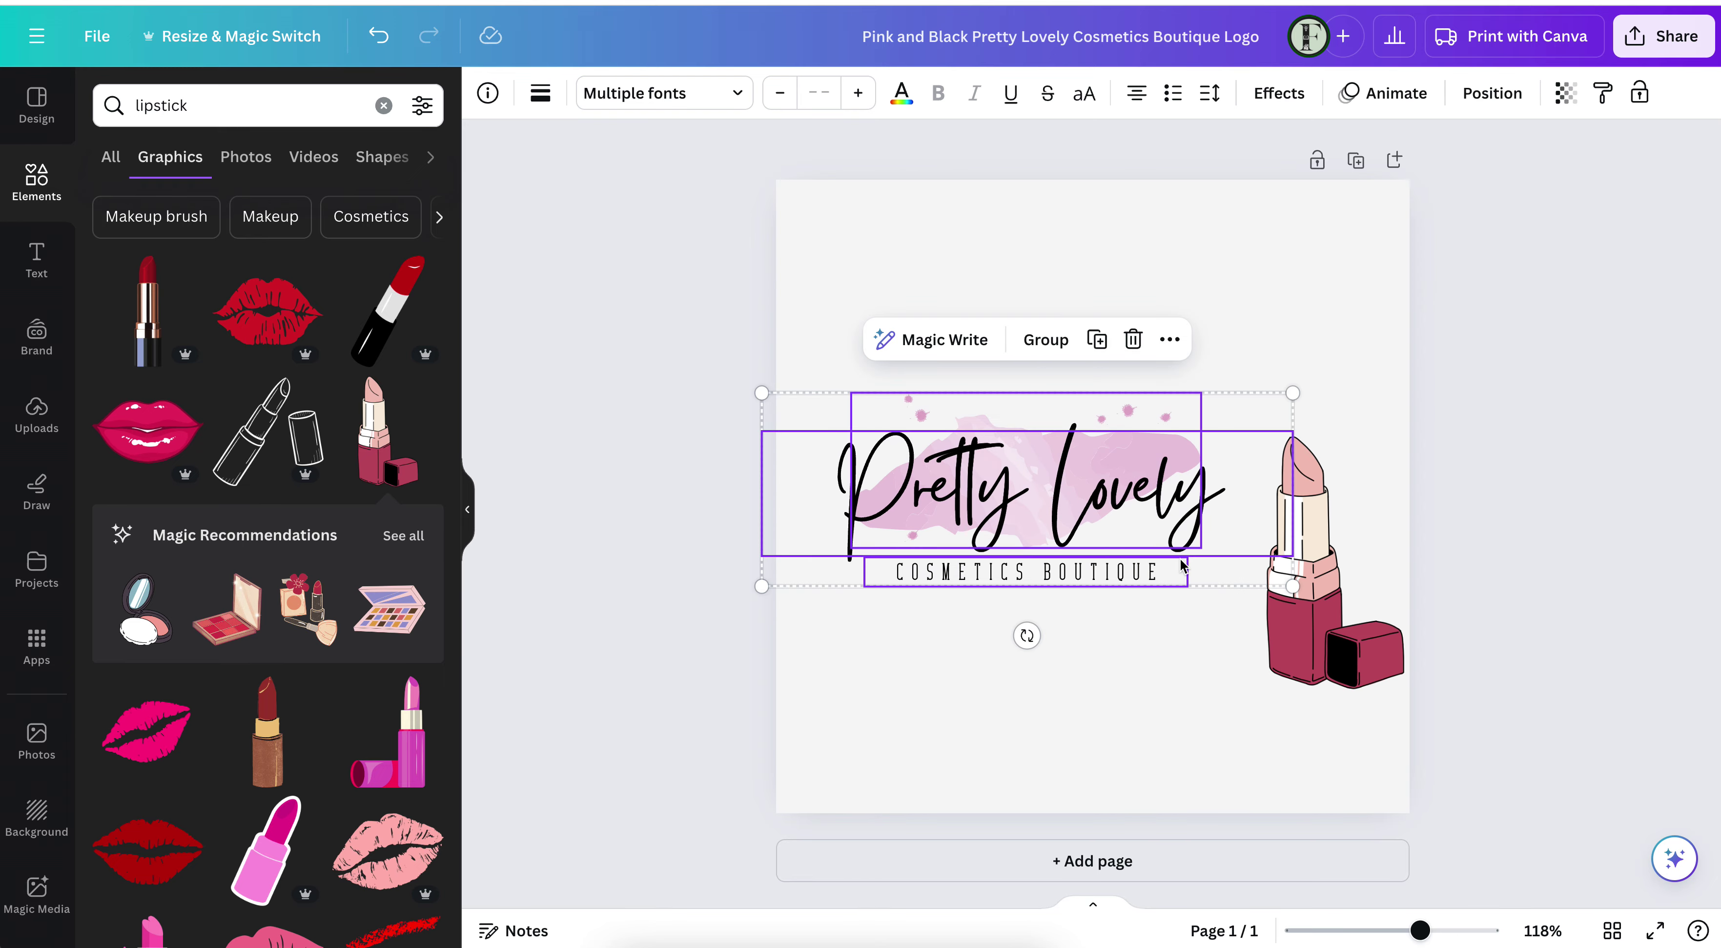
{"action": "left_click_drag", "start_coordinate": [1176, 558], "coordinate": [1153, 518]}
{"action": "left_click", "coordinate": [1153, 607]}
{"action": "left_click_drag", "start_coordinate": [1298, 638], "coordinate": [1240, 591]}
Add the outline lipstick graphic and place it below 'COSMETICS BOUTIQUE'
{"action": "left_click", "coordinate": [270, 458]}
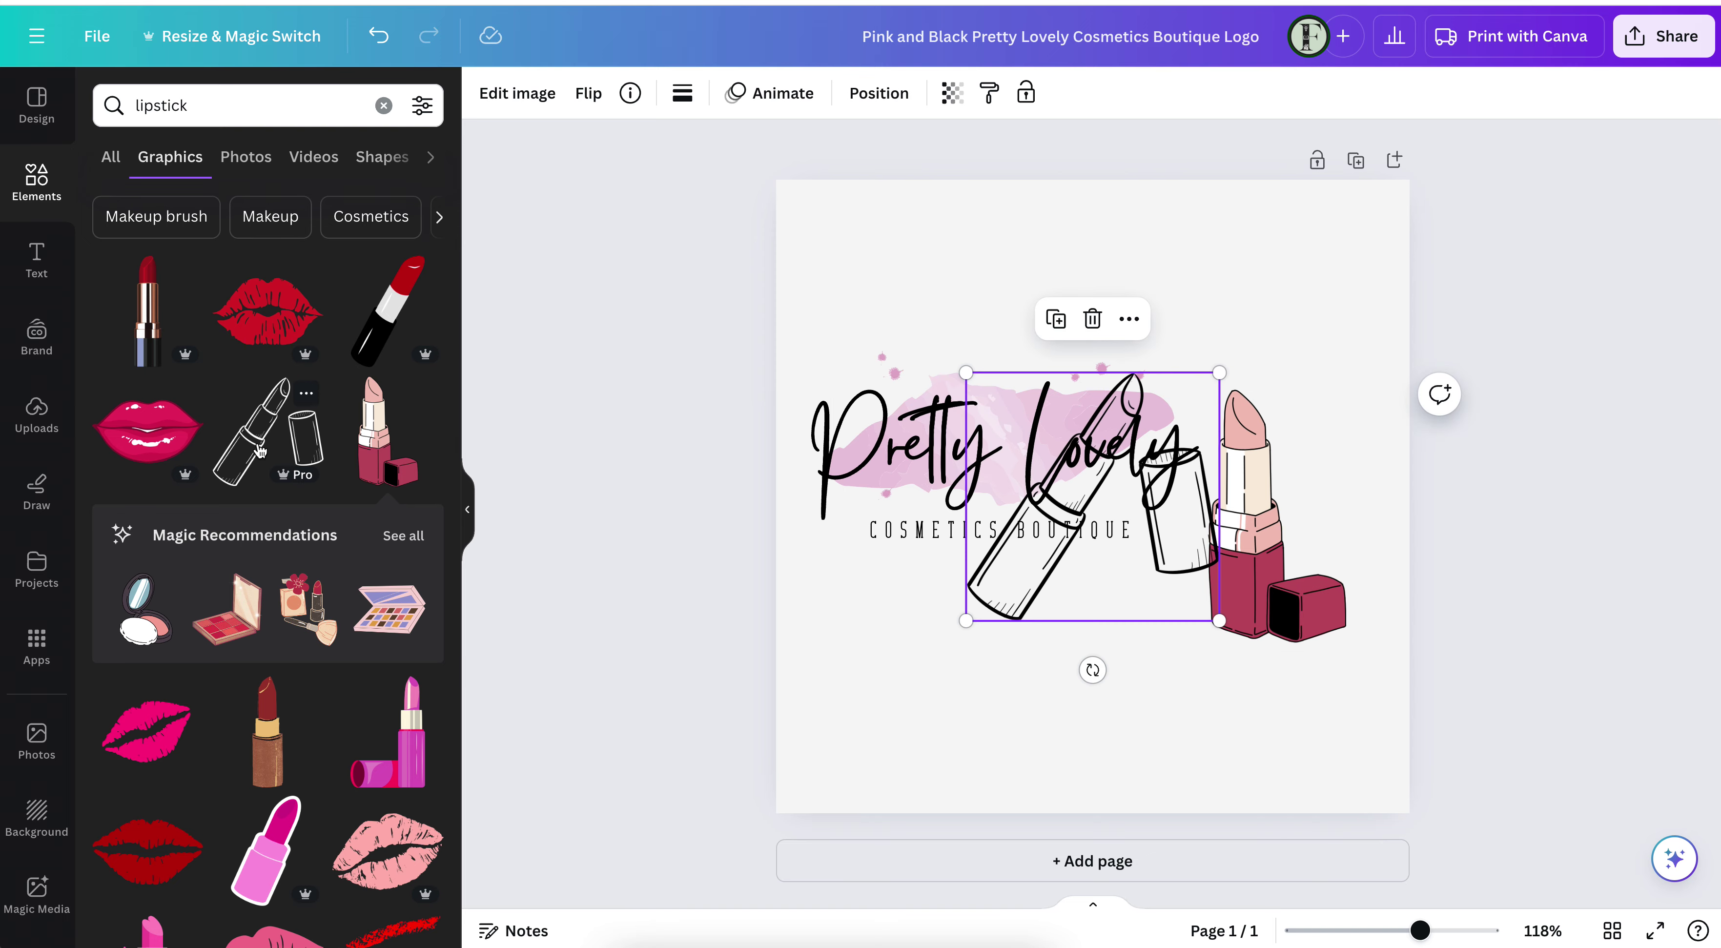
{"action": "left_click_drag", "start_coordinate": [1141, 607], "coordinate": [1012, 764]}
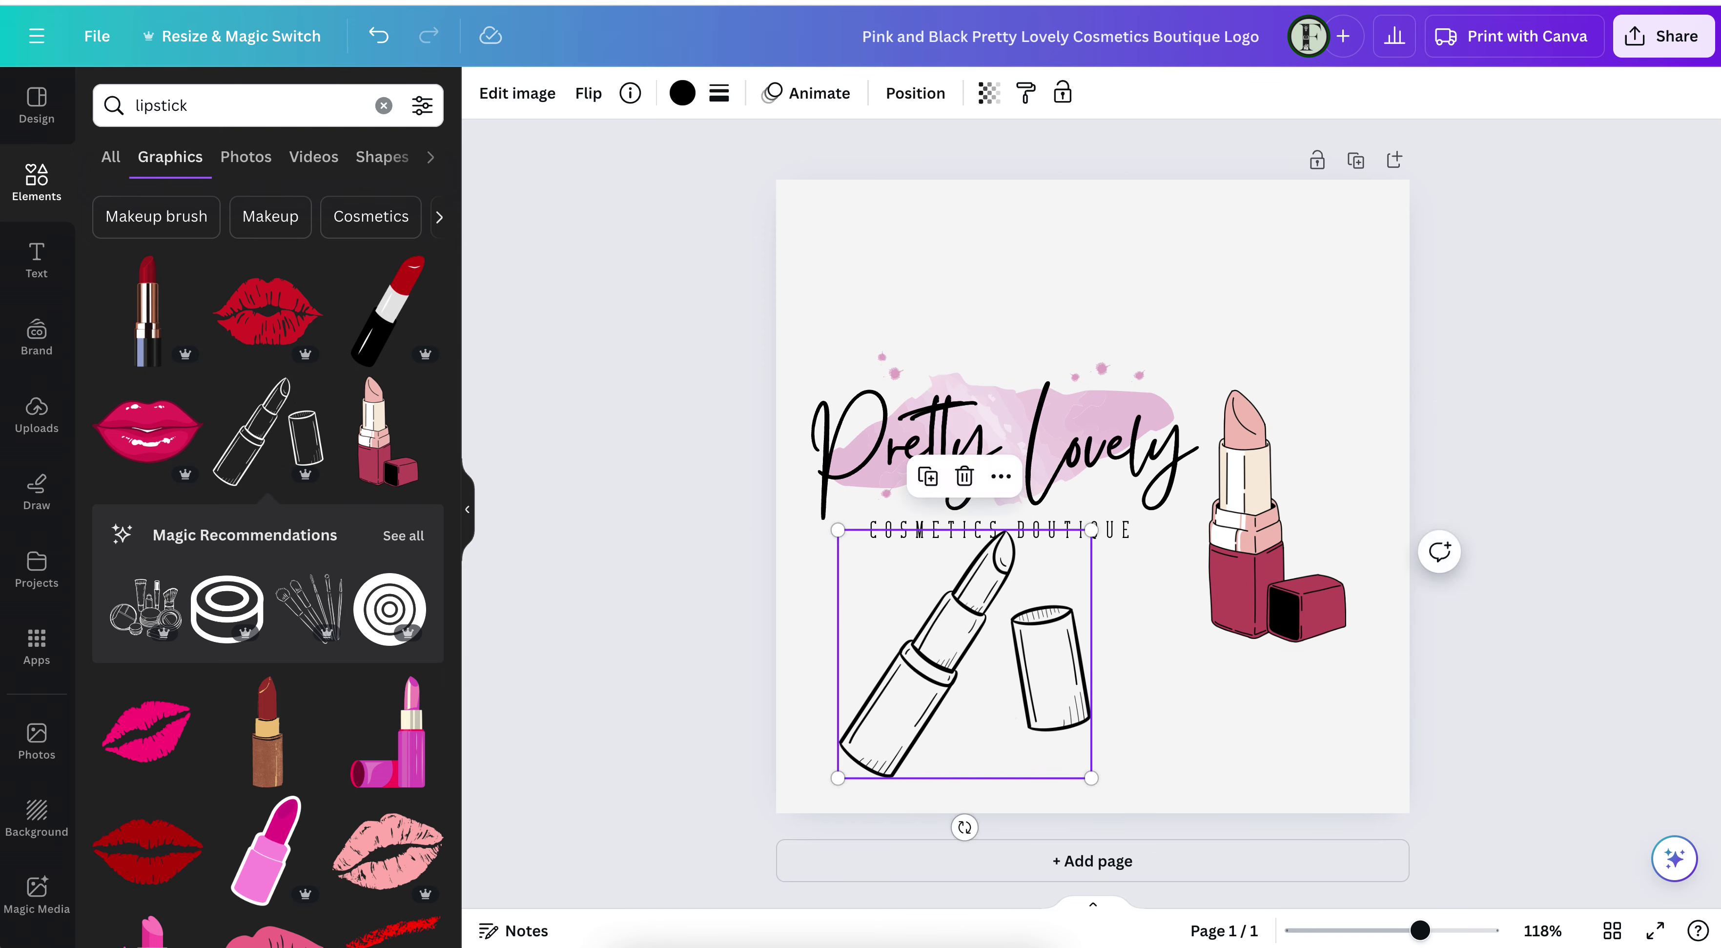
{"action": "left_click", "coordinate": [1512, 51]}
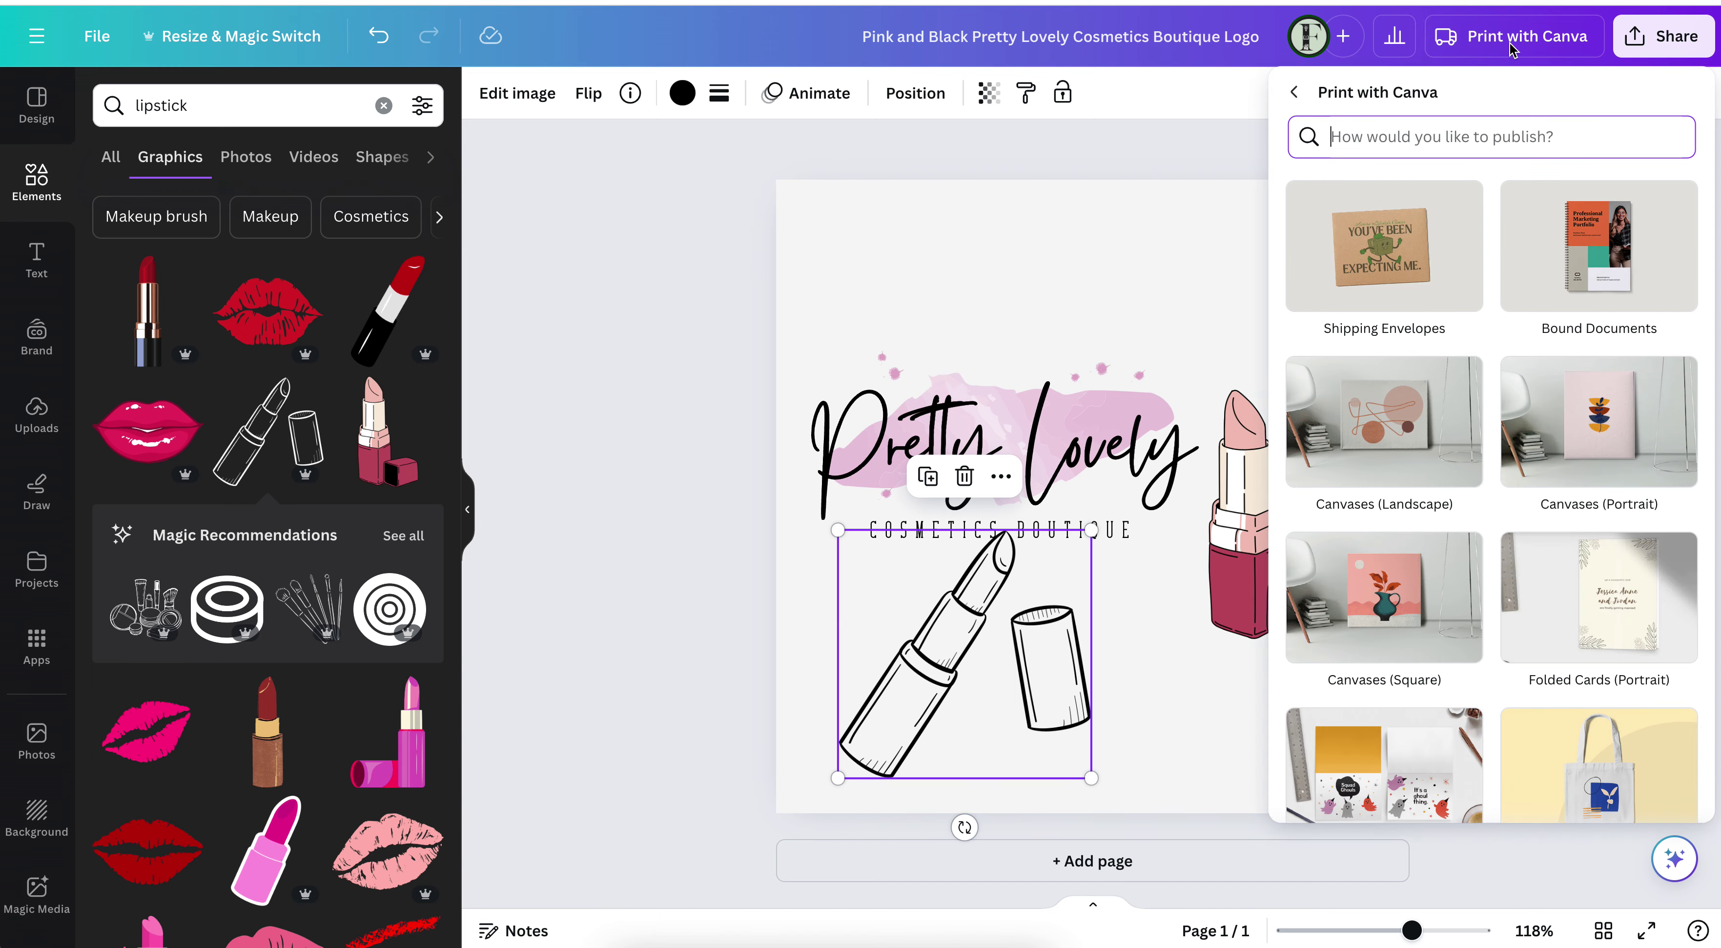
Close the print options and Share menu to see the whole logo page
{"action": "left_click", "coordinate": [1176, 160]}
{"action": "left_click", "coordinate": [1691, 38]}
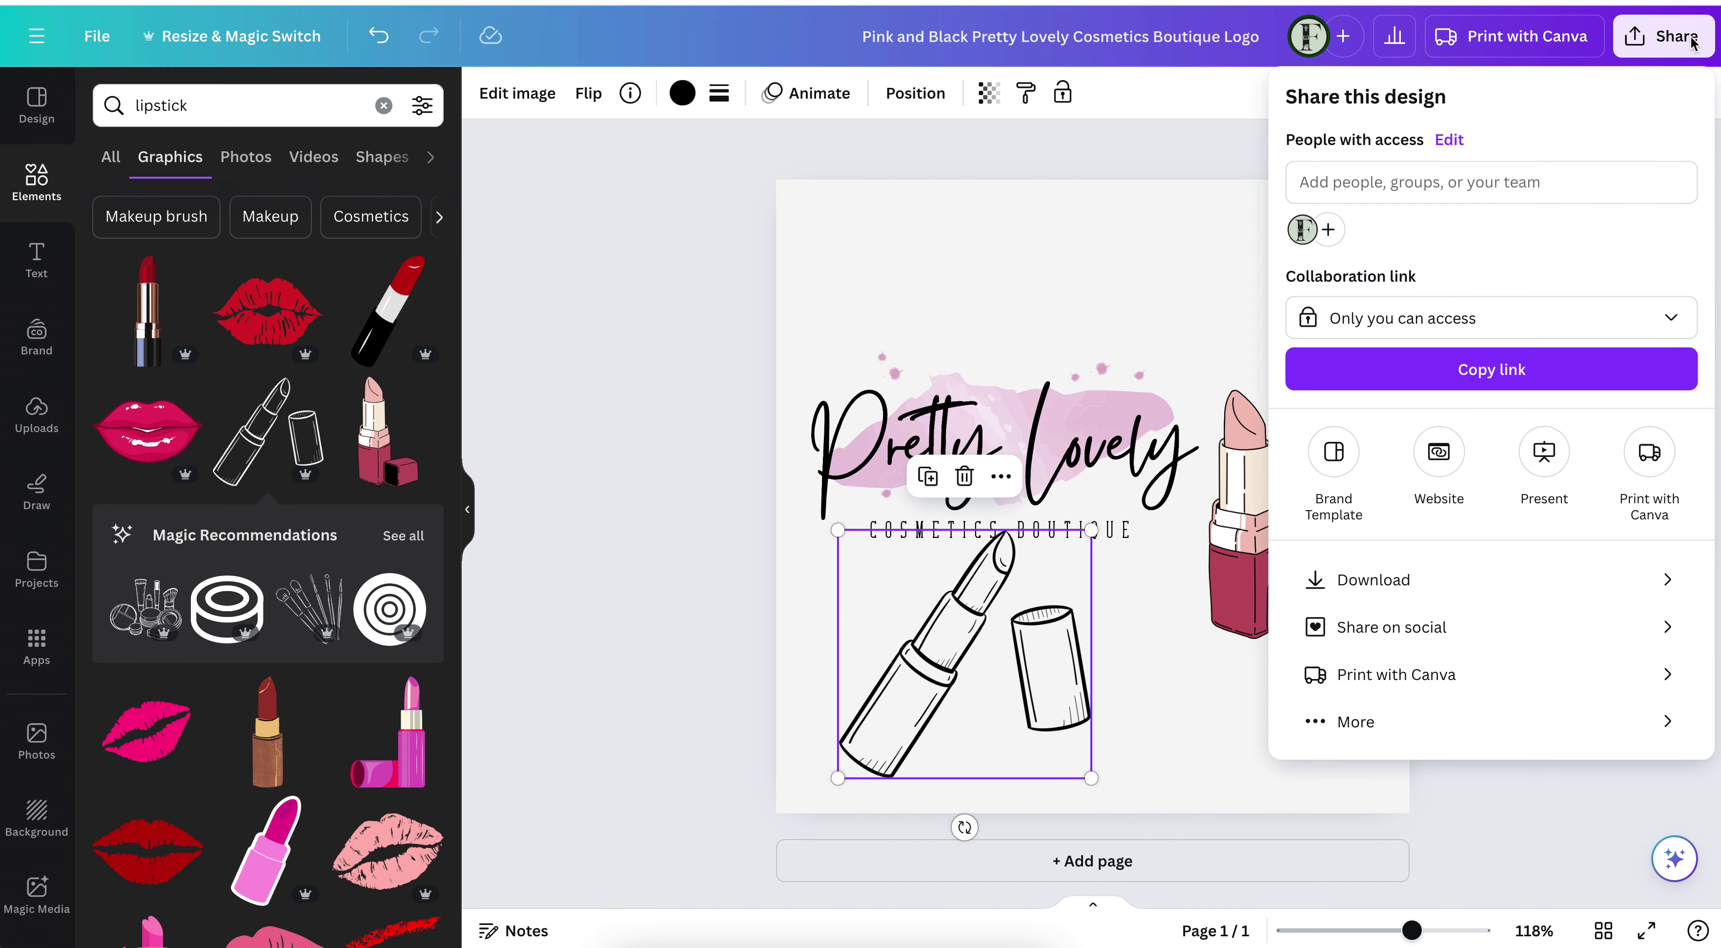
{"action": "left_click", "coordinate": [1168, 284]}
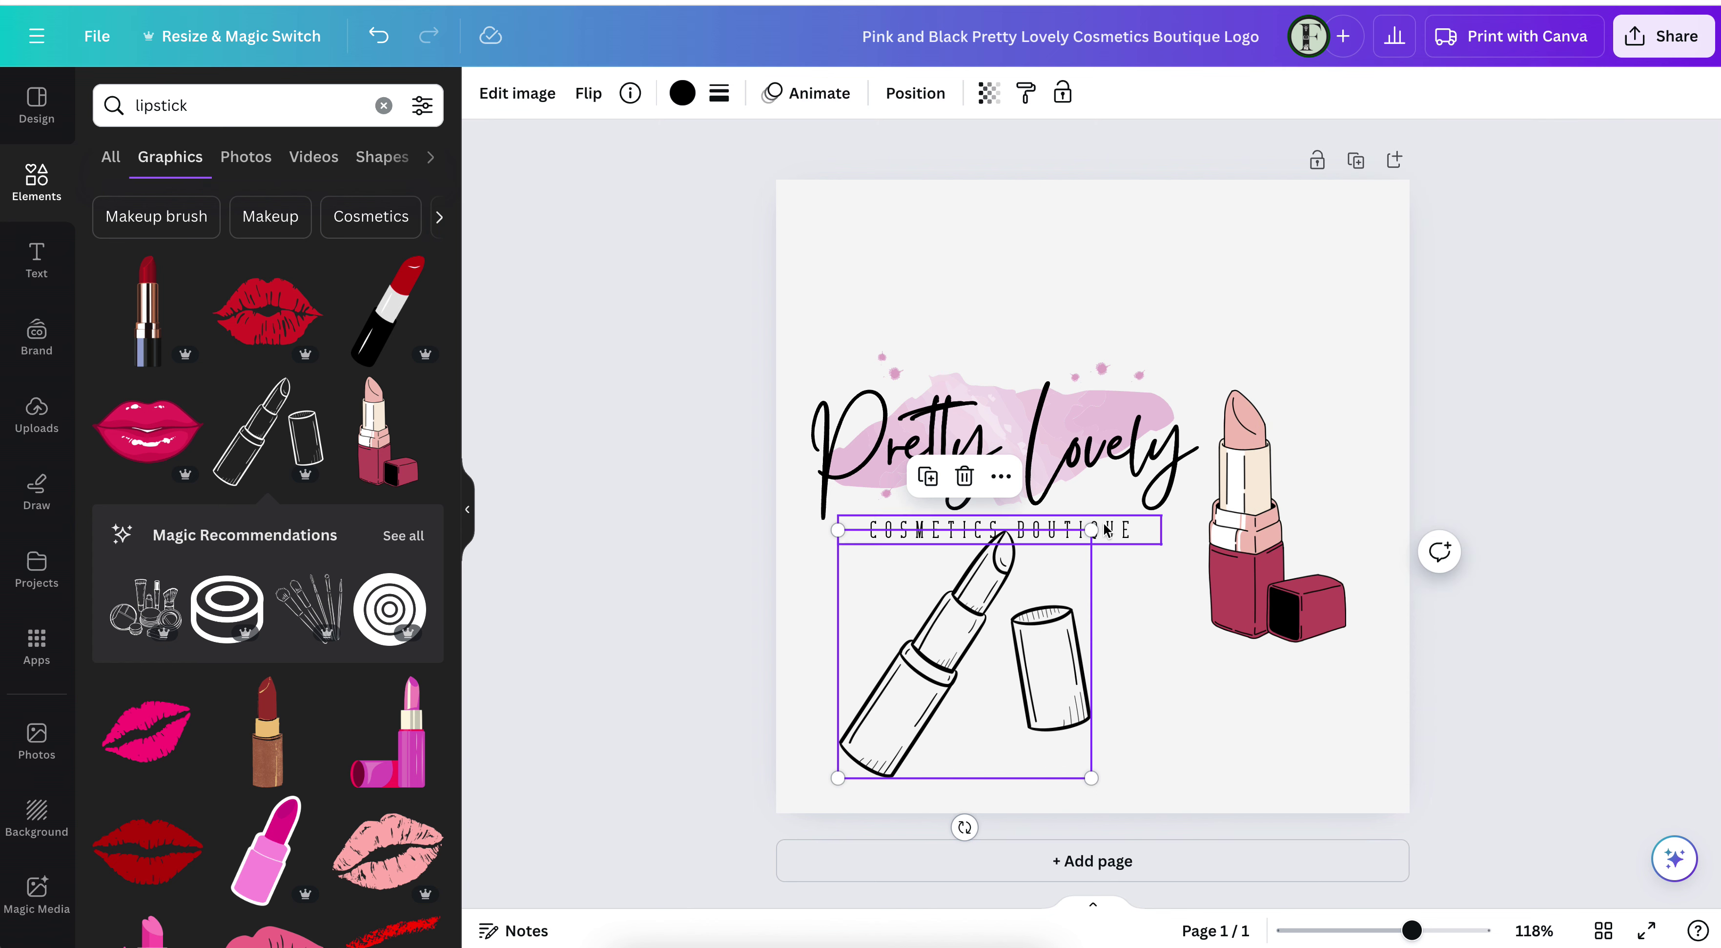
Shrink the outline lipstick, then delete it from the logo
{"action": "left_click_drag", "start_coordinate": [1091, 531], "coordinate": [1054, 566]}
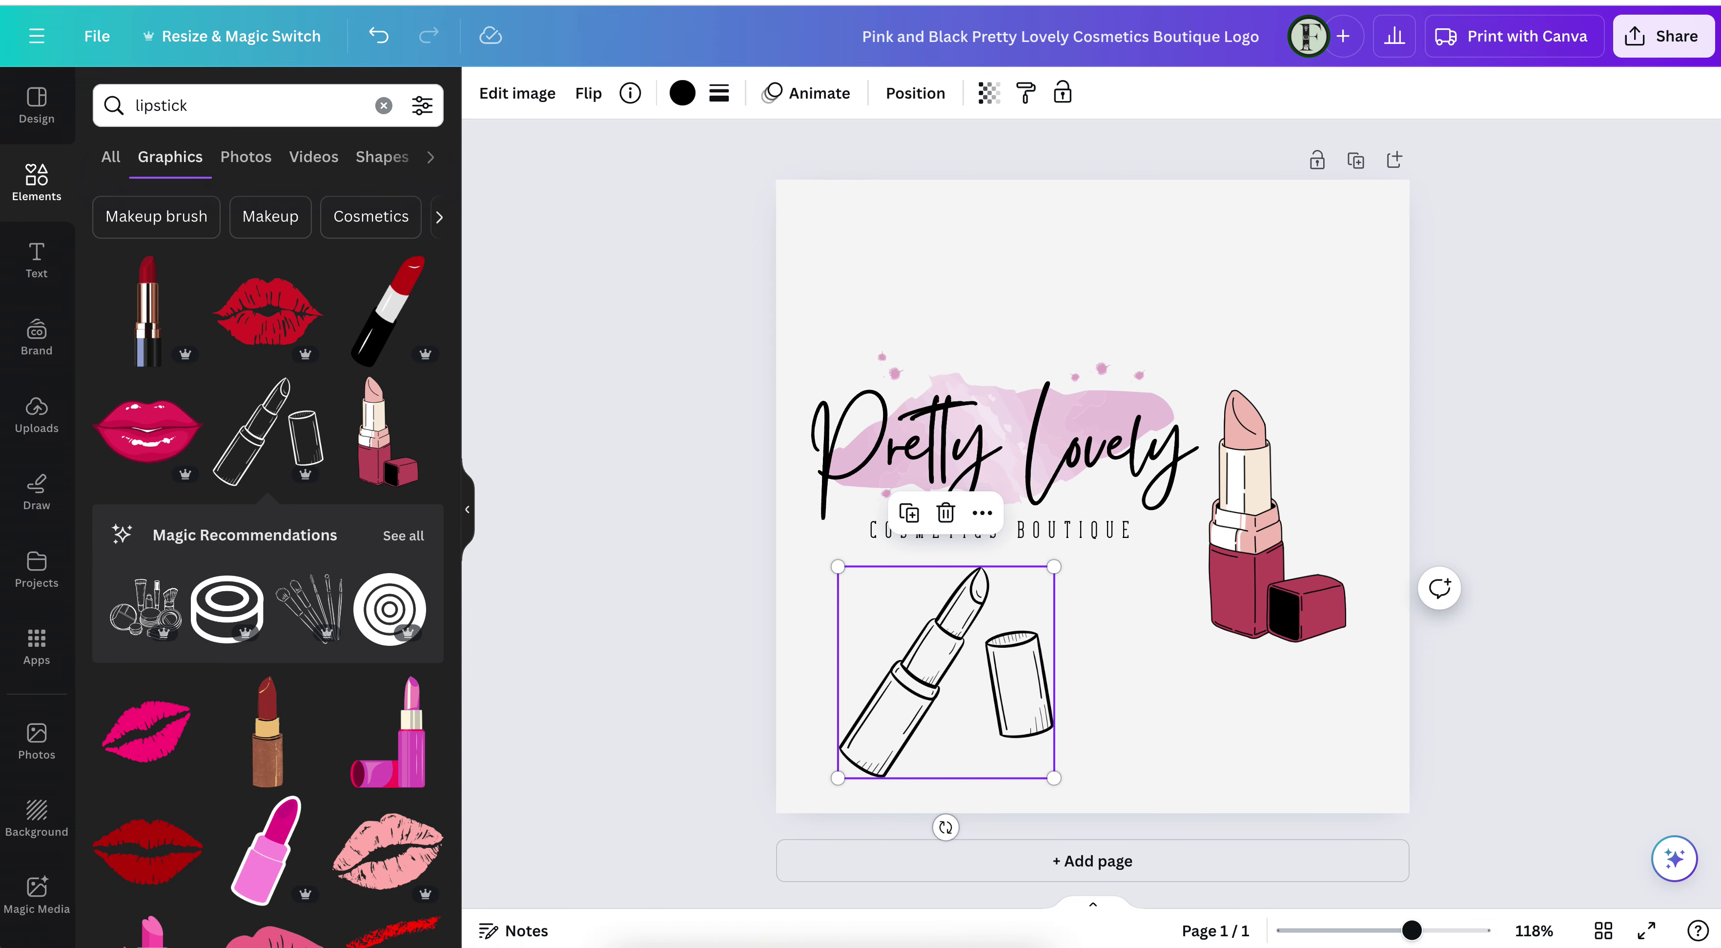
{"action": "left_click_drag", "start_coordinate": [1715, 945], "coordinate": [1716, 936]}
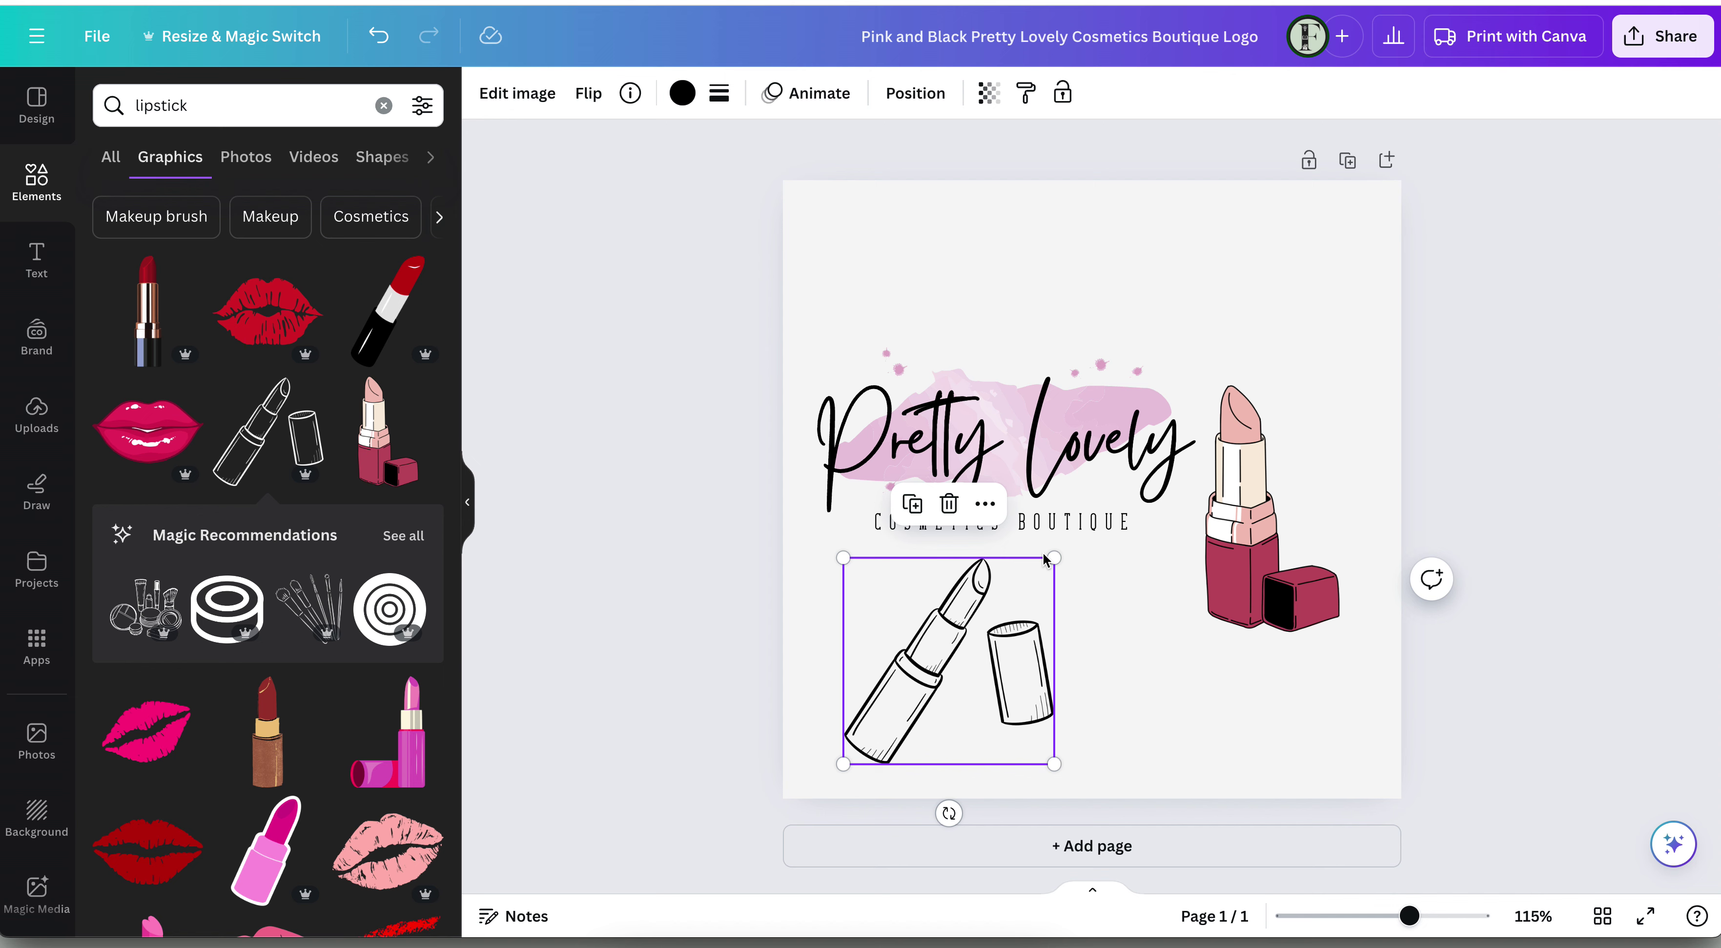
{"action": "key", "text": "Delete"}
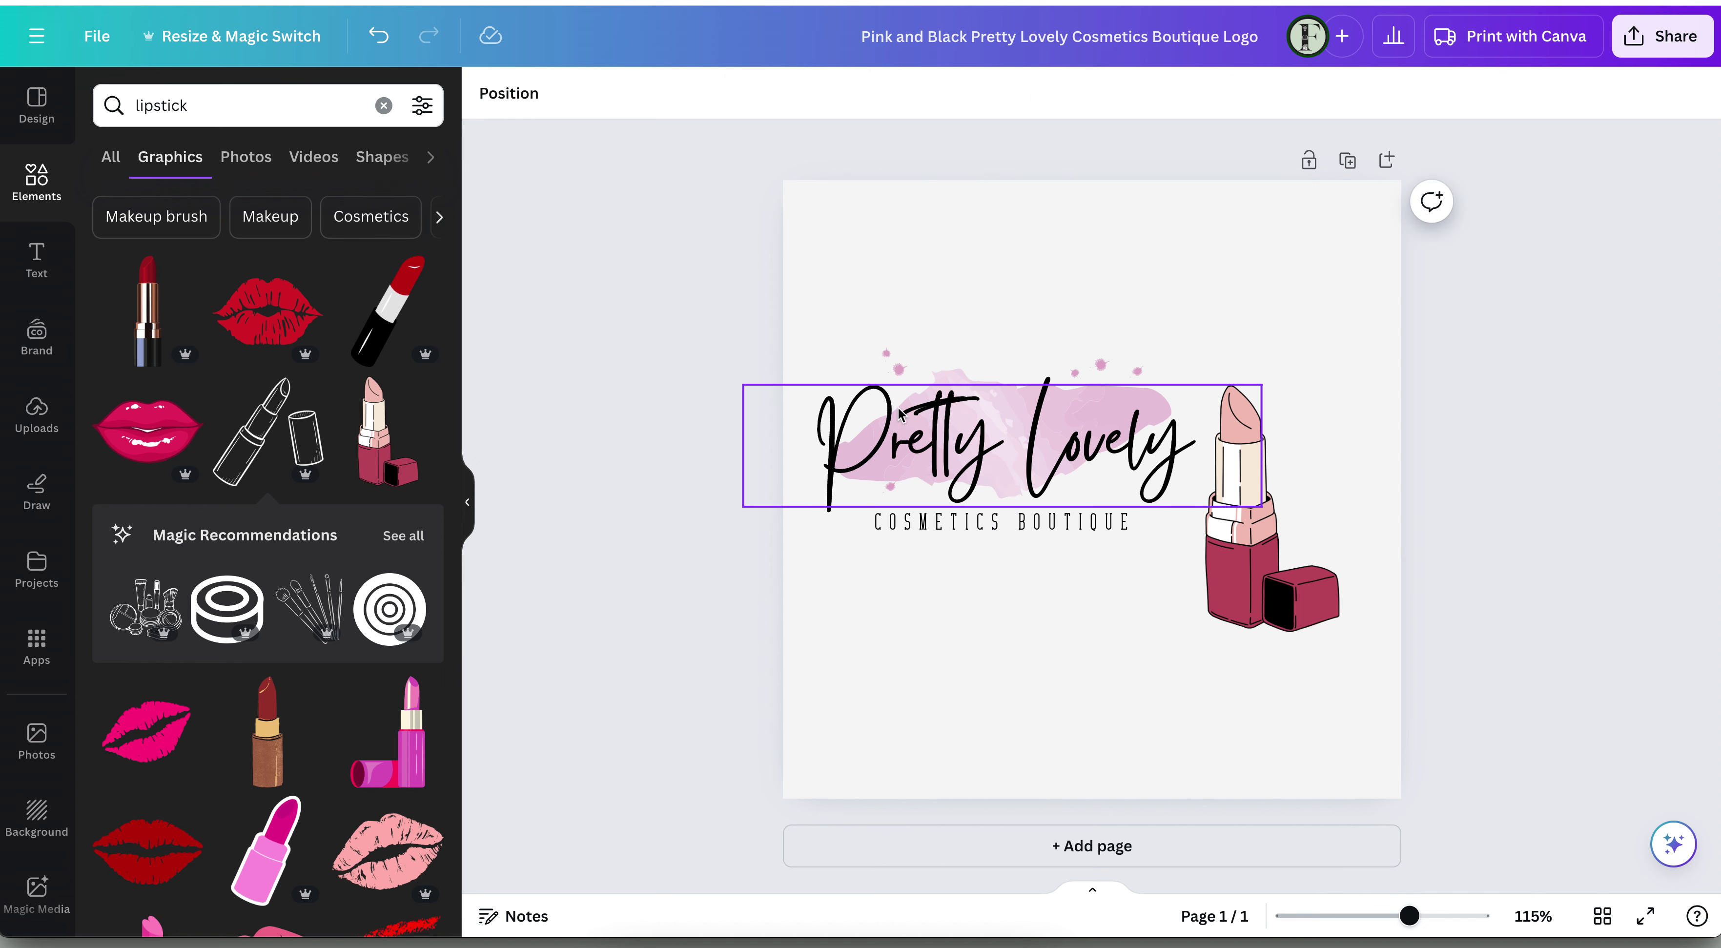
Shrink the pink-and-maroon lipstick and move it and the text group right until they meet
{"action": "left_click", "coordinate": [1265, 545]}
{"action": "left_click_drag", "start_coordinate": [1341, 380], "coordinate": [1307, 445]}
{"action": "left_click_drag", "start_coordinate": [1263, 496], "coordinate": [1294, 496]}
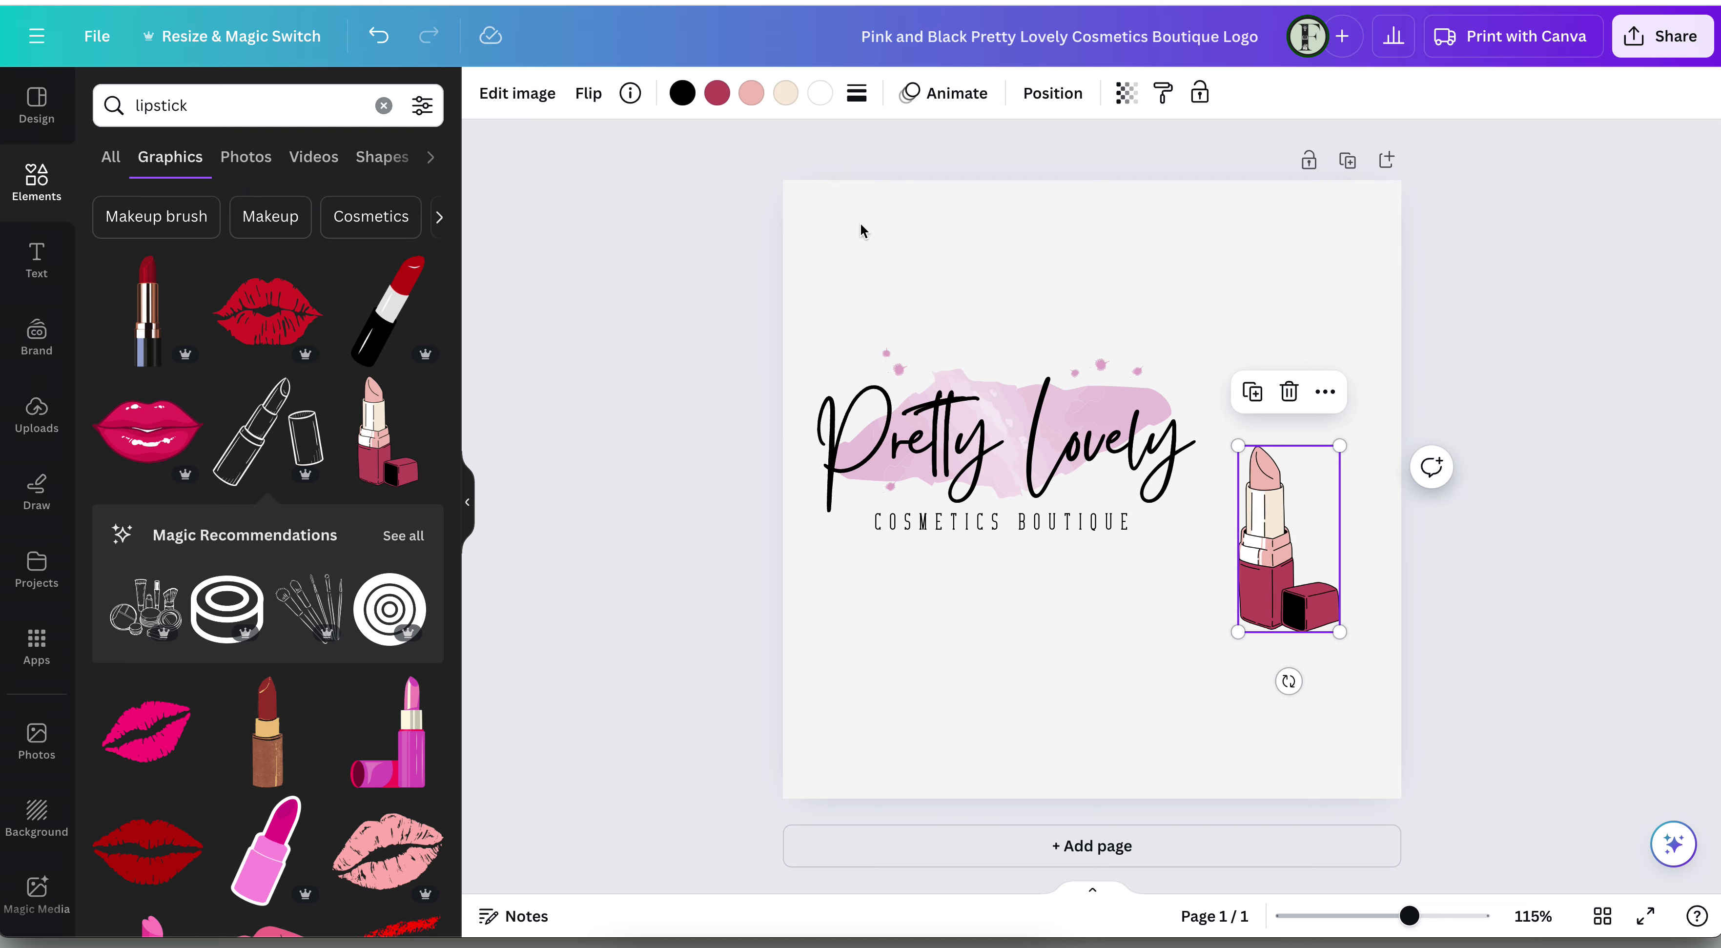
{"action": "left_click_drag", "start_coordinate": [834, 211], "coordinate": [1213, 581]}
{"action": "left_click_drag", "start_coordinate": [1140, 451], "coordinate": [1184, 462]}
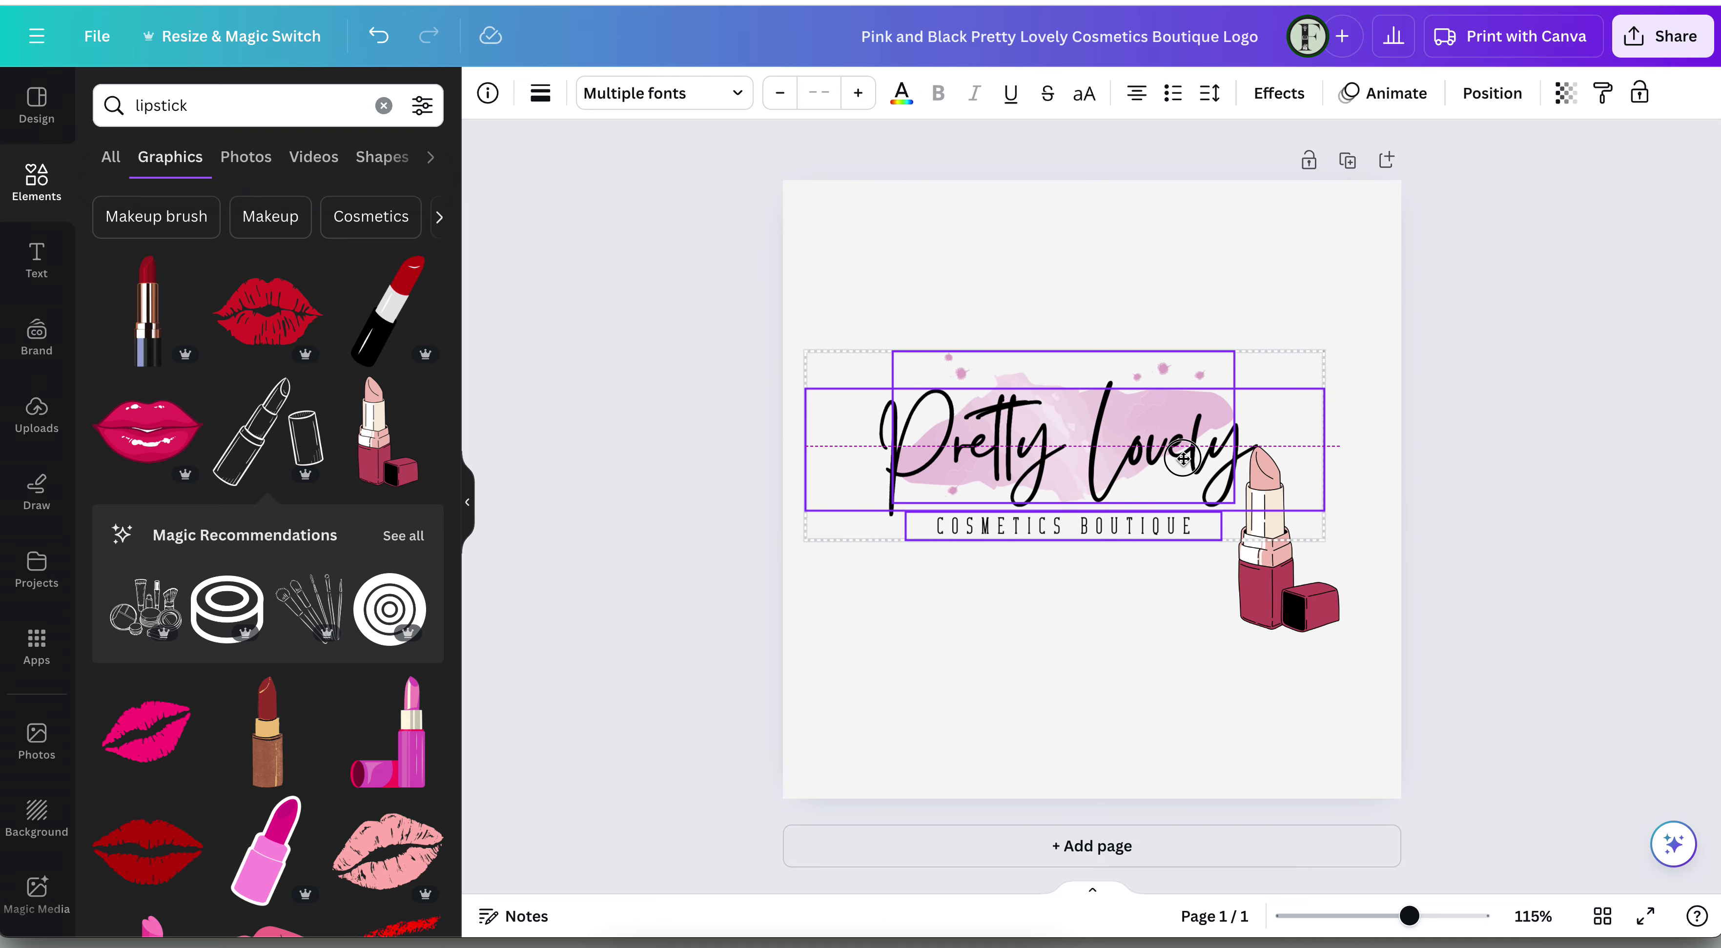
{"action": "left_click", "coordinate": [38, 107]}
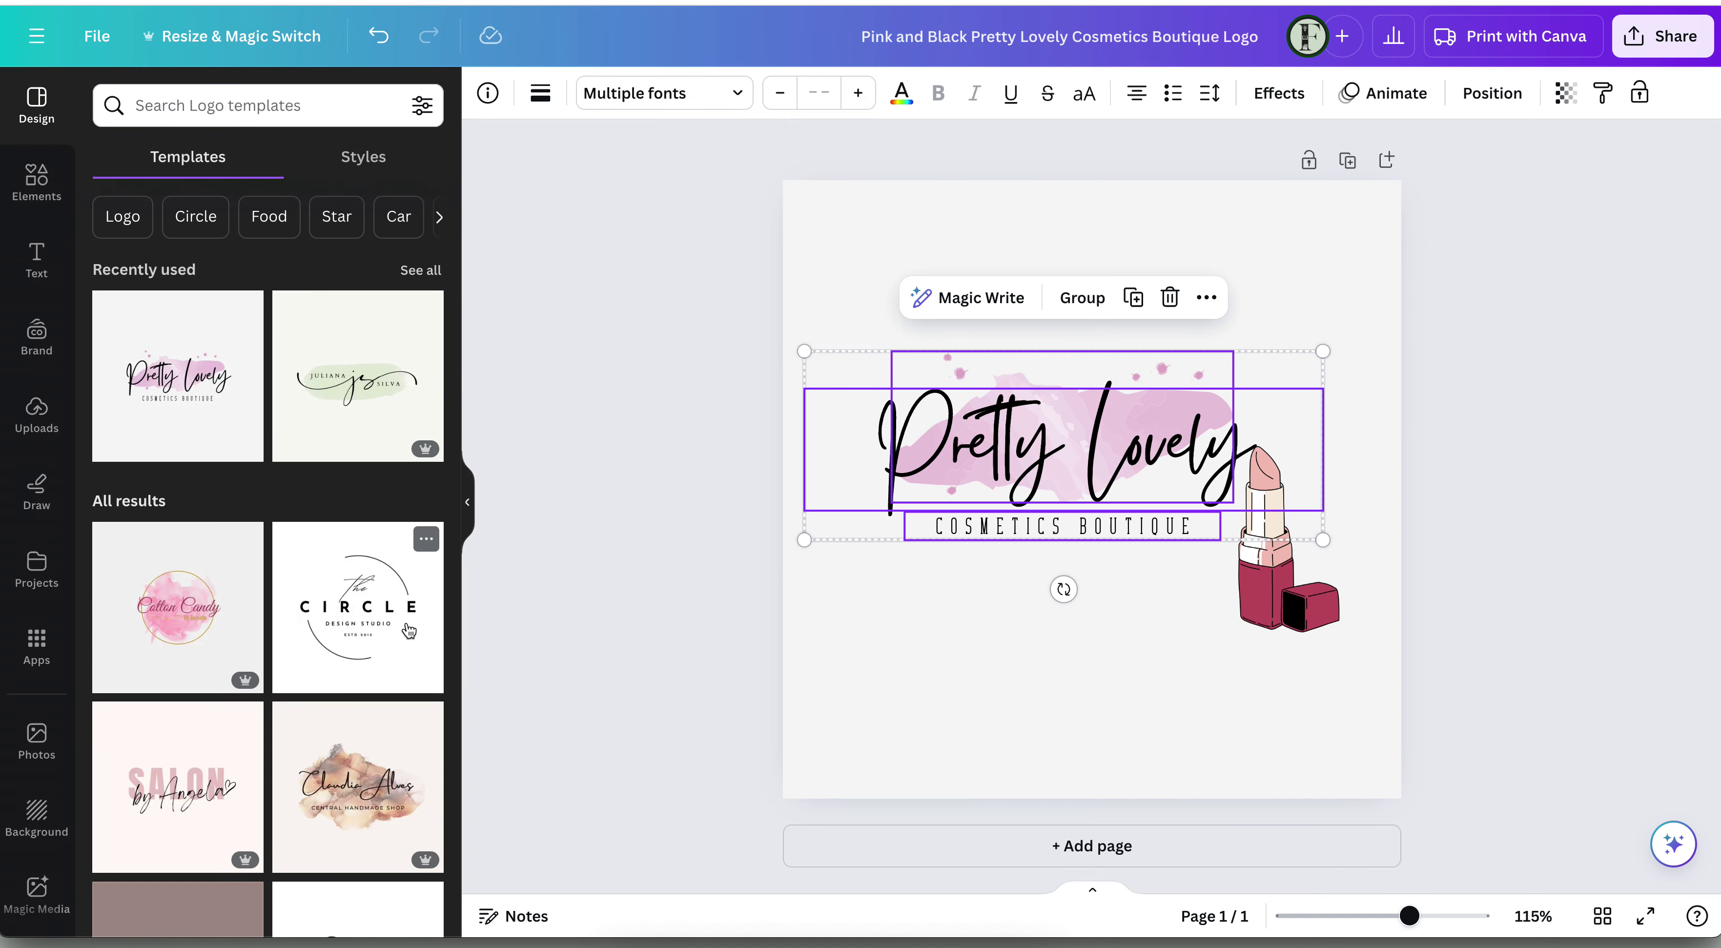
{"action": "left_click", "coordinate": [36, 180]}
Search elements for 'circle' and add the thin gold leaf-branch circle
{"action": "left_click", "coordinate": [232, 97]}
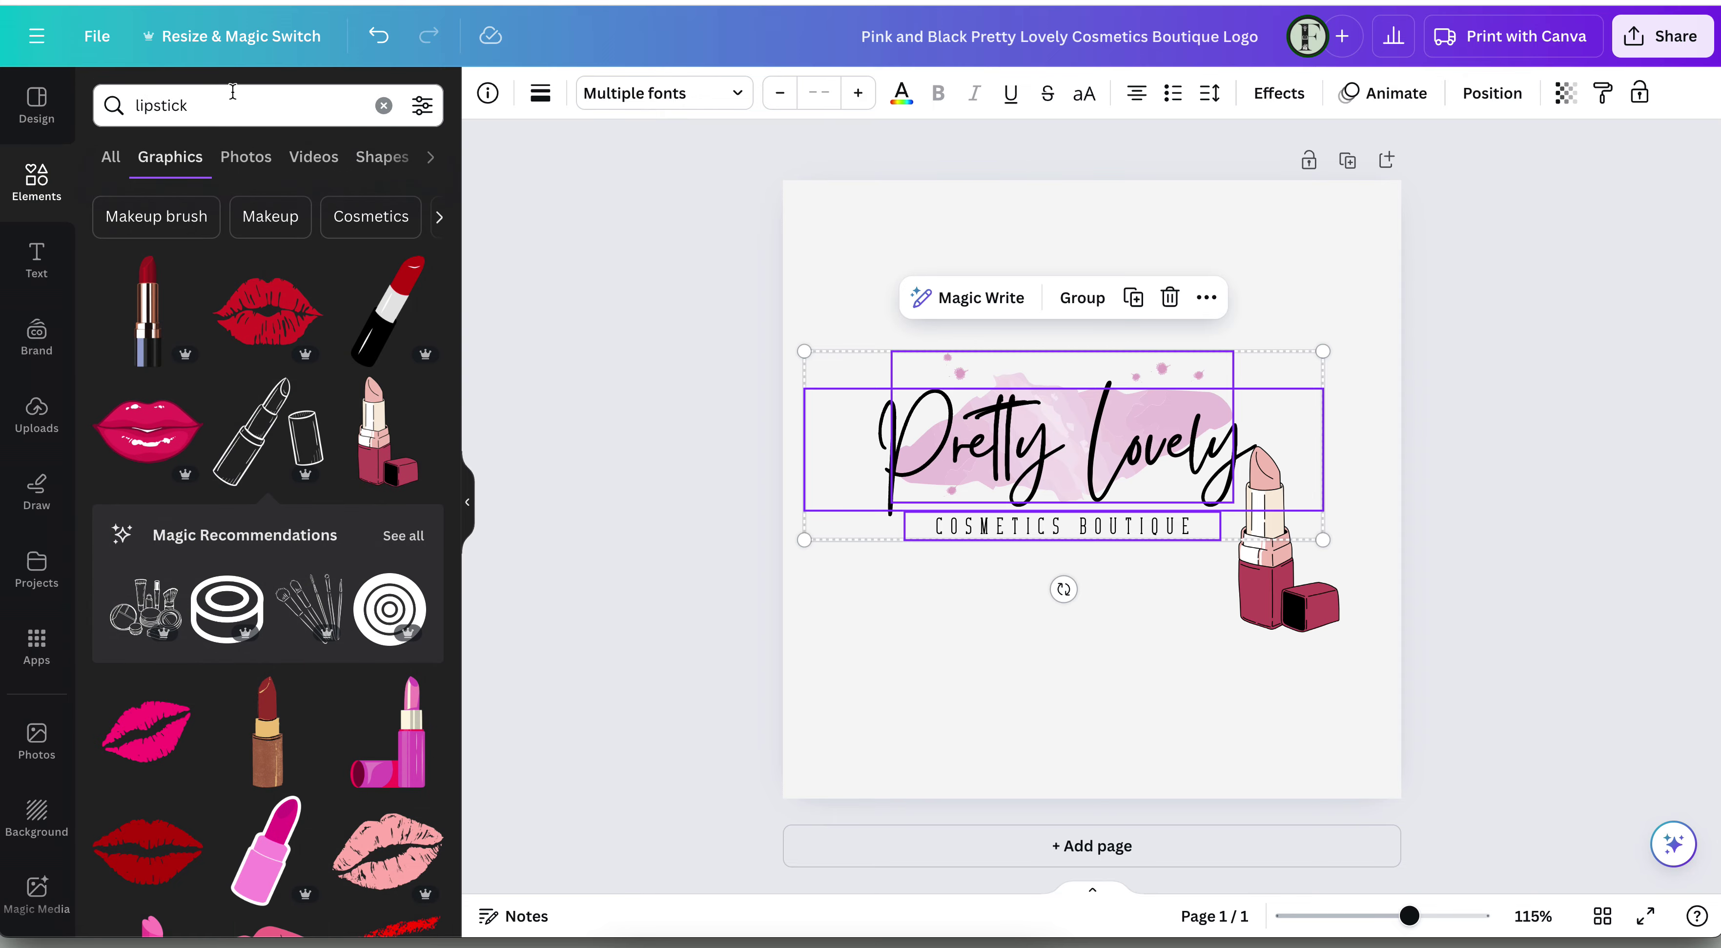
{"action": "type", "text": "cir"}
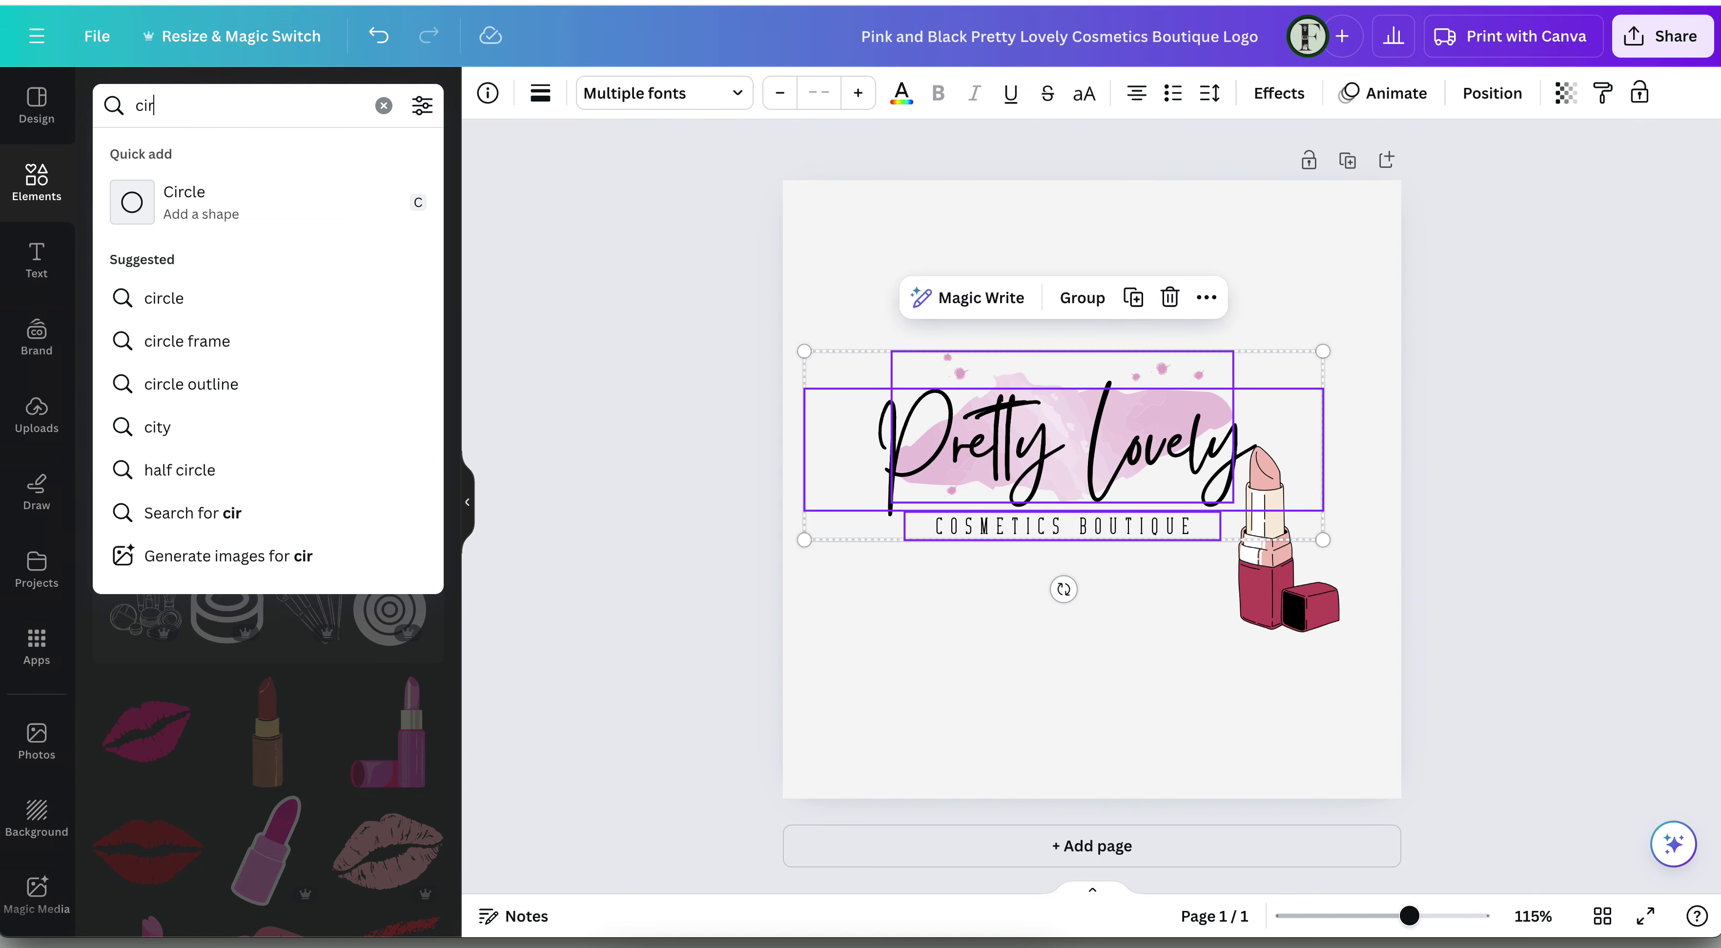
{"action": "type", "text": "cle"}
{"action": "key", "text": "Return"}
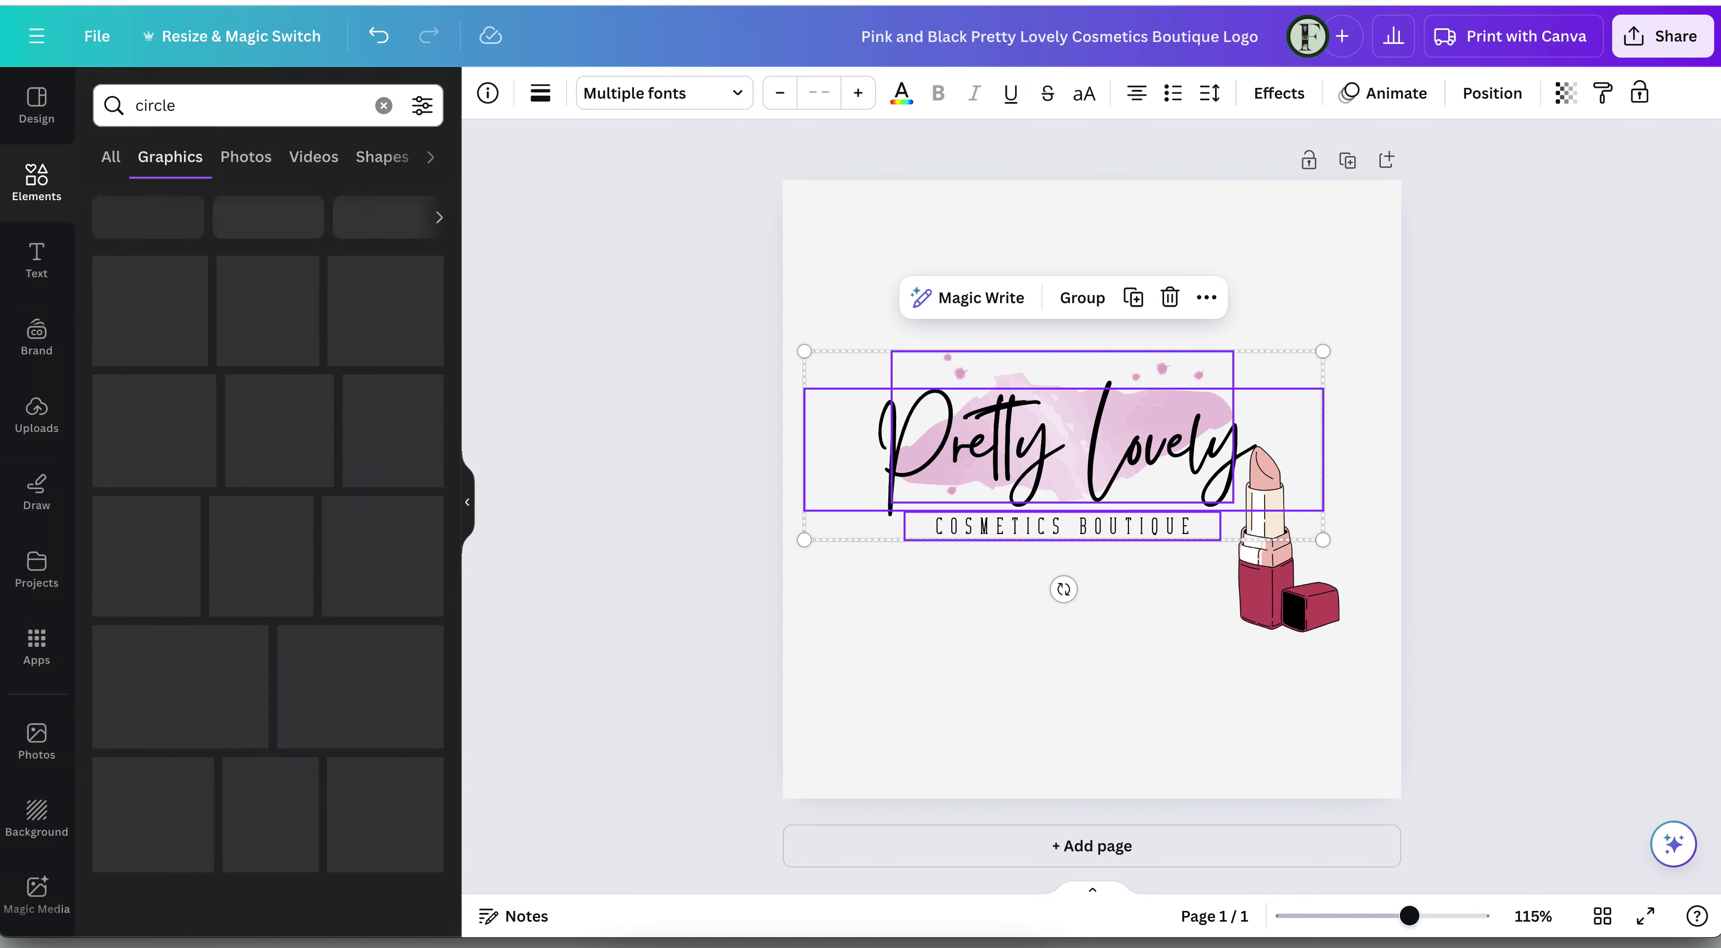
{"action": "scroll", "coordinate": [272, 755], "scroll_direction": "down", "scroll_amount": 2}
{"action": "scroll", "coordinate": [271, 755], "scroll_direction": "down", "scroll_amount": 6}
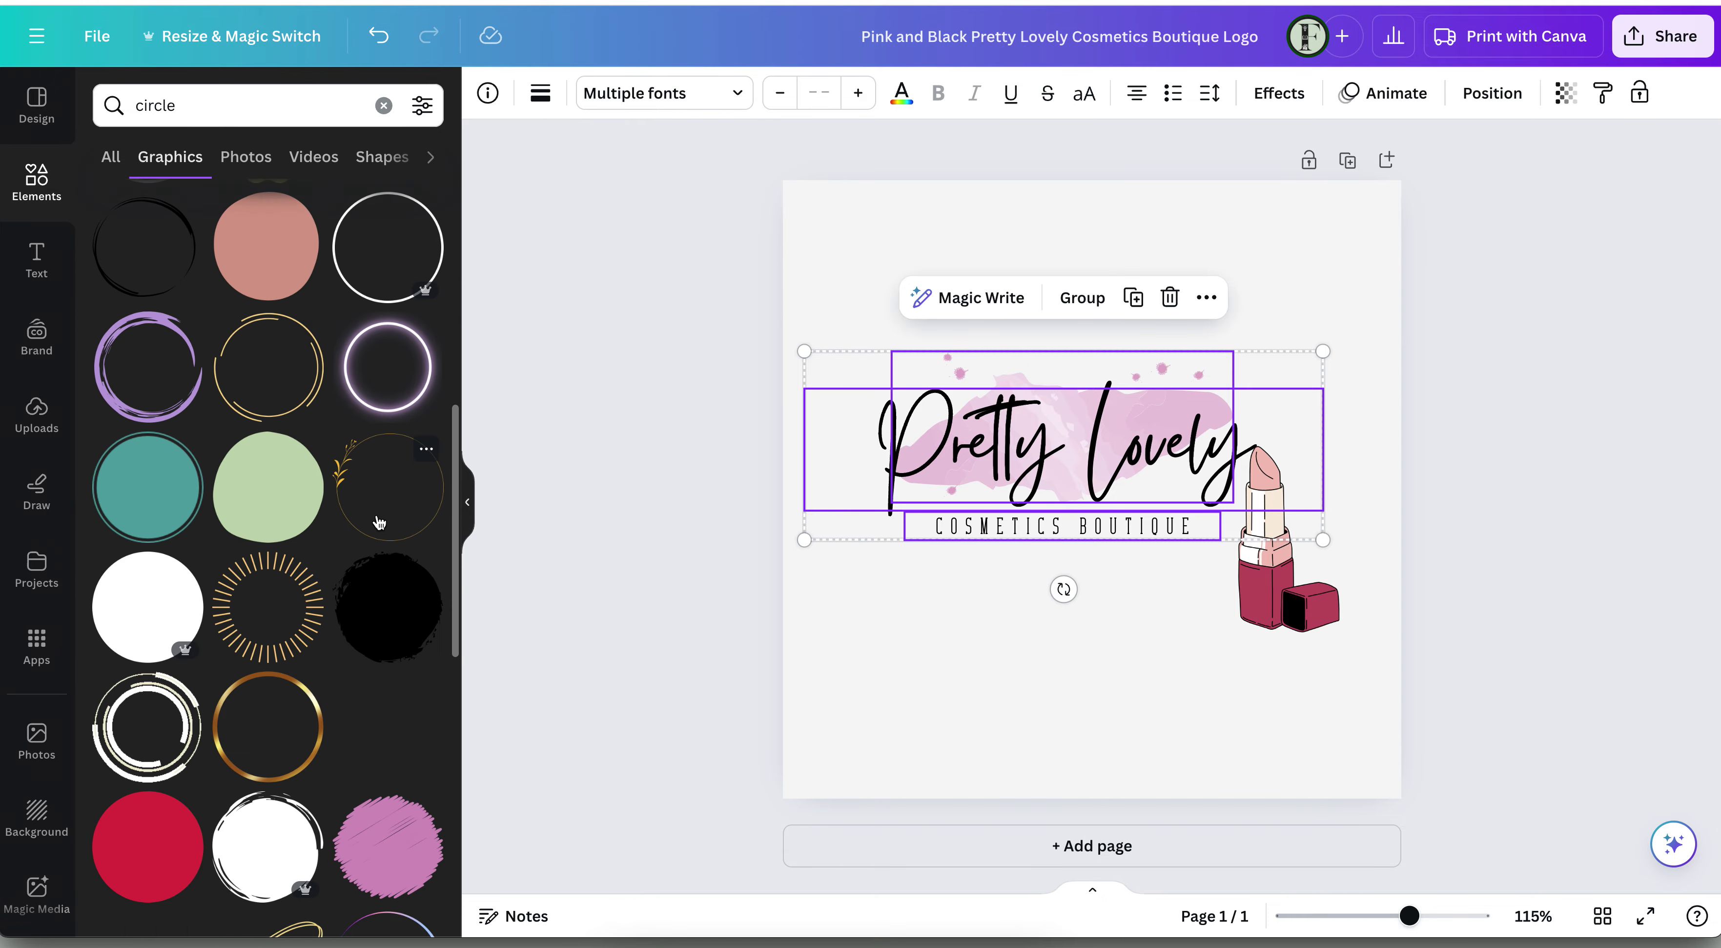
{"action": "left_click", "coordinate": [387, 486]}
Enlarge and centre the gold circle so it frames the whole logo
{"action": "left_click_drag", "start_coordinate": [970, 603], "coordinate": [770, 799]}
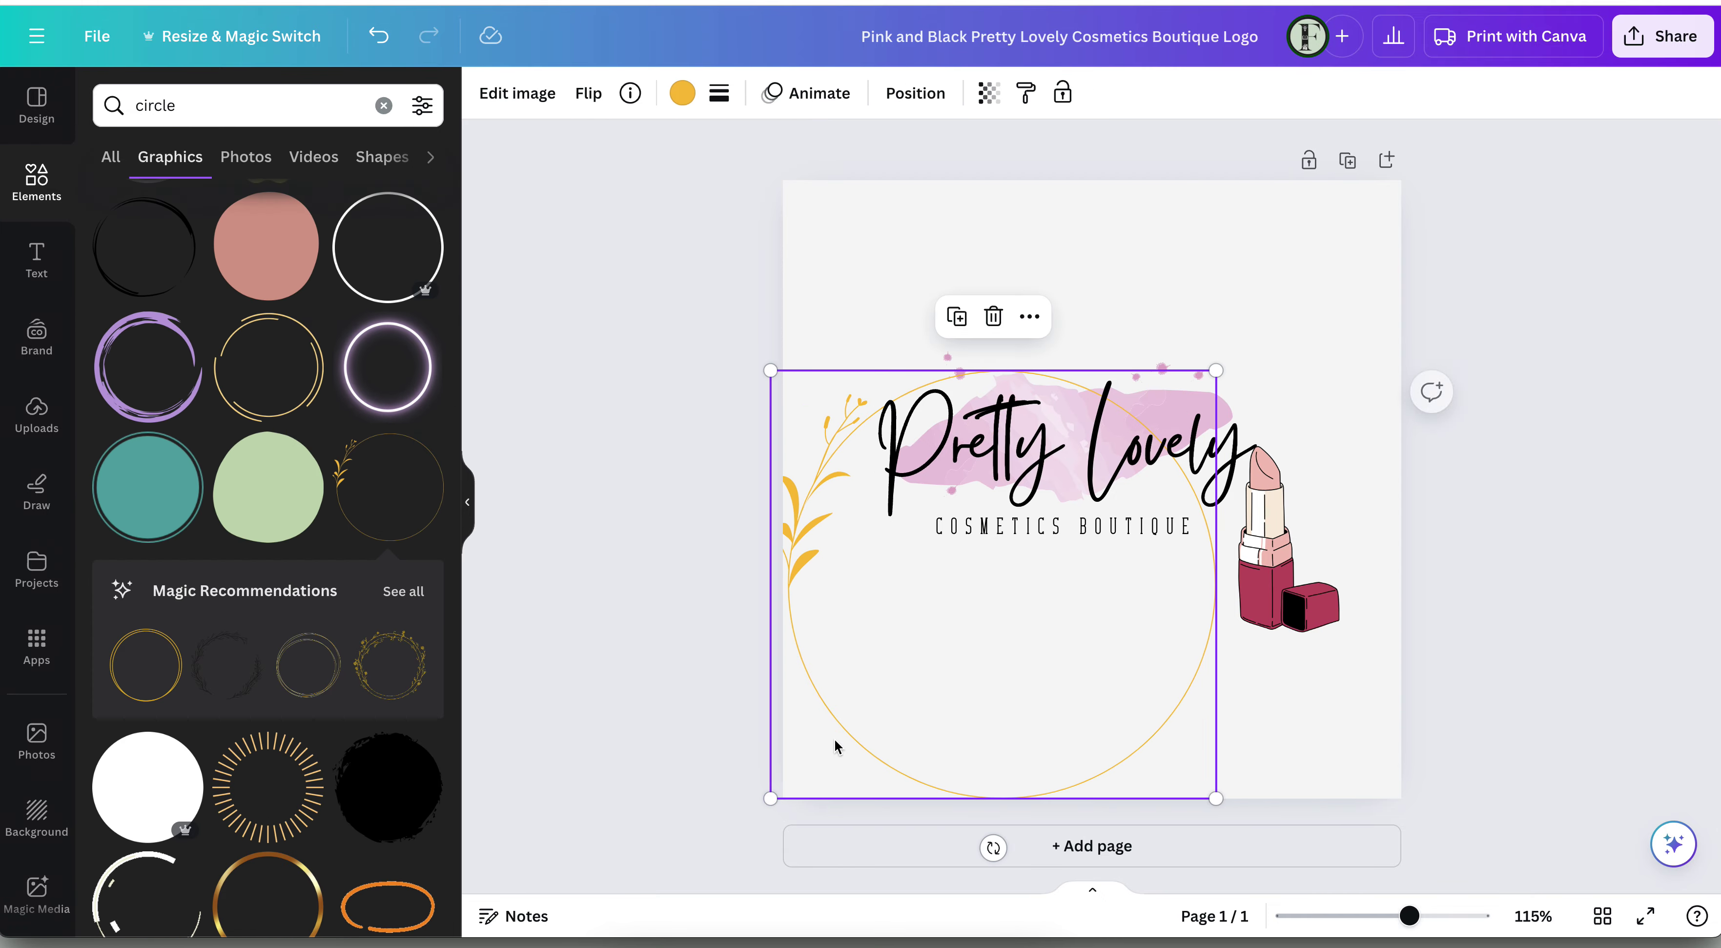
{"action": "left_click_drag", "start_coordinate": [1214, 371], "coordinate": [1323, 268]}
{"action": "left_click_drag", "start_coordinate": [1074, 760], "coordinate": [1119, 731]}
{"action": "left_click_drag", "start_coordinate": [1366, 236], "coordinate": [1383, 219]}
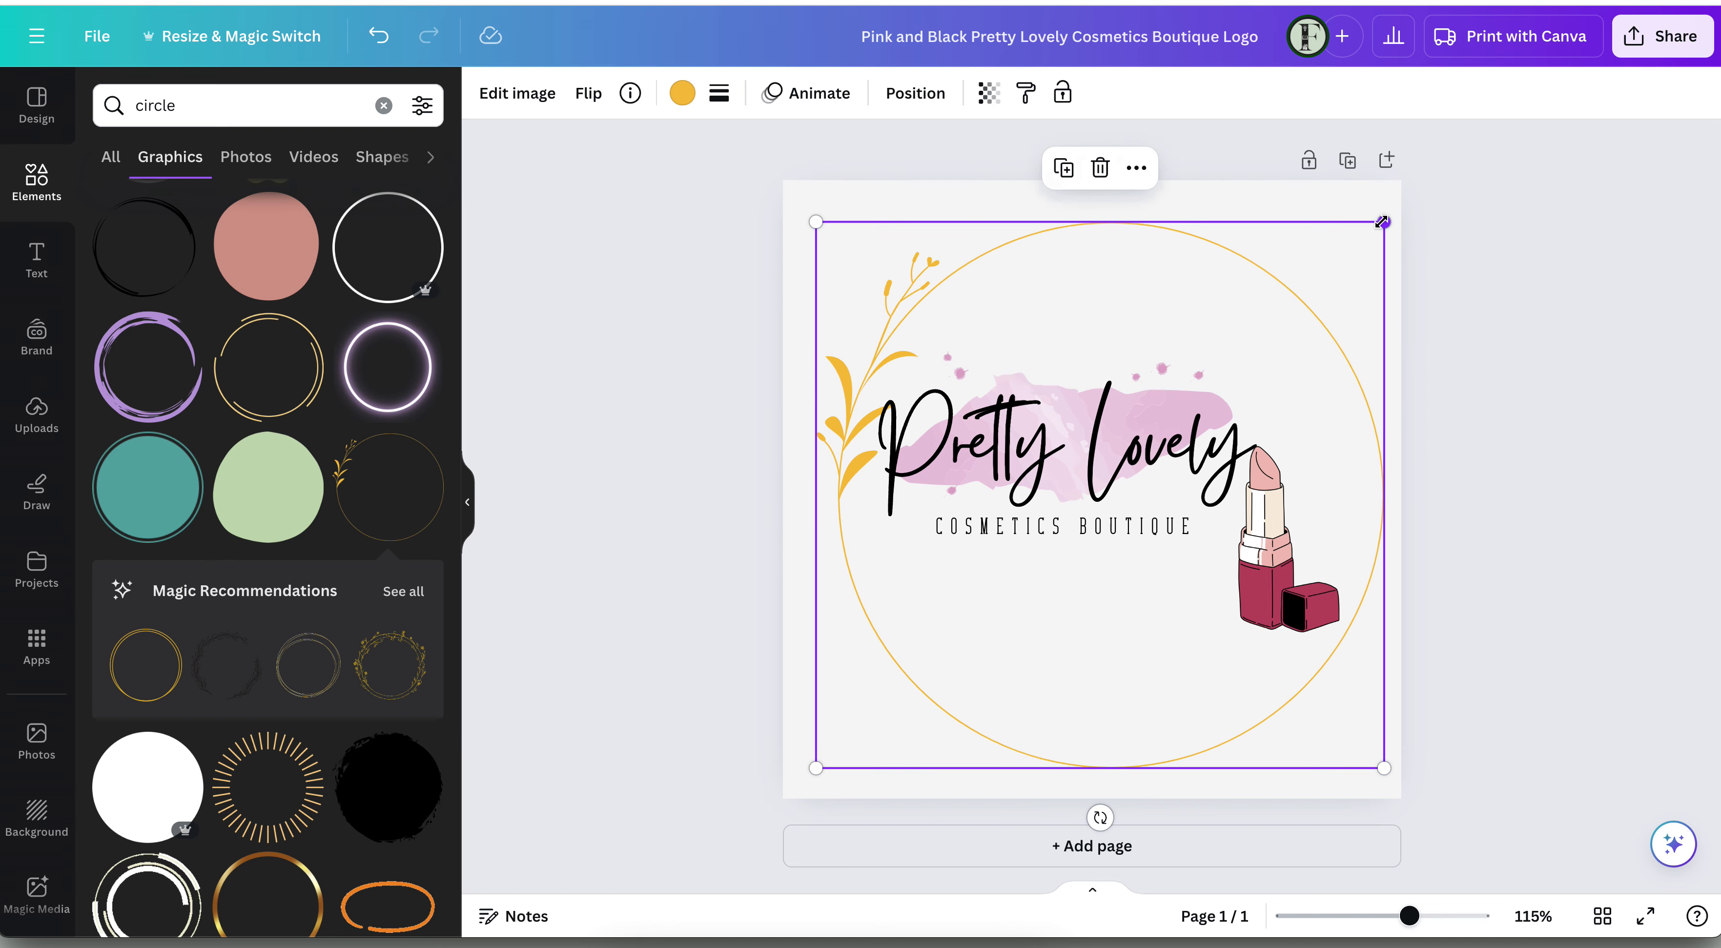
{"action": "left_click_drag", "start_coordinate": [1302, 294], "coordinate": [1290, 291]}
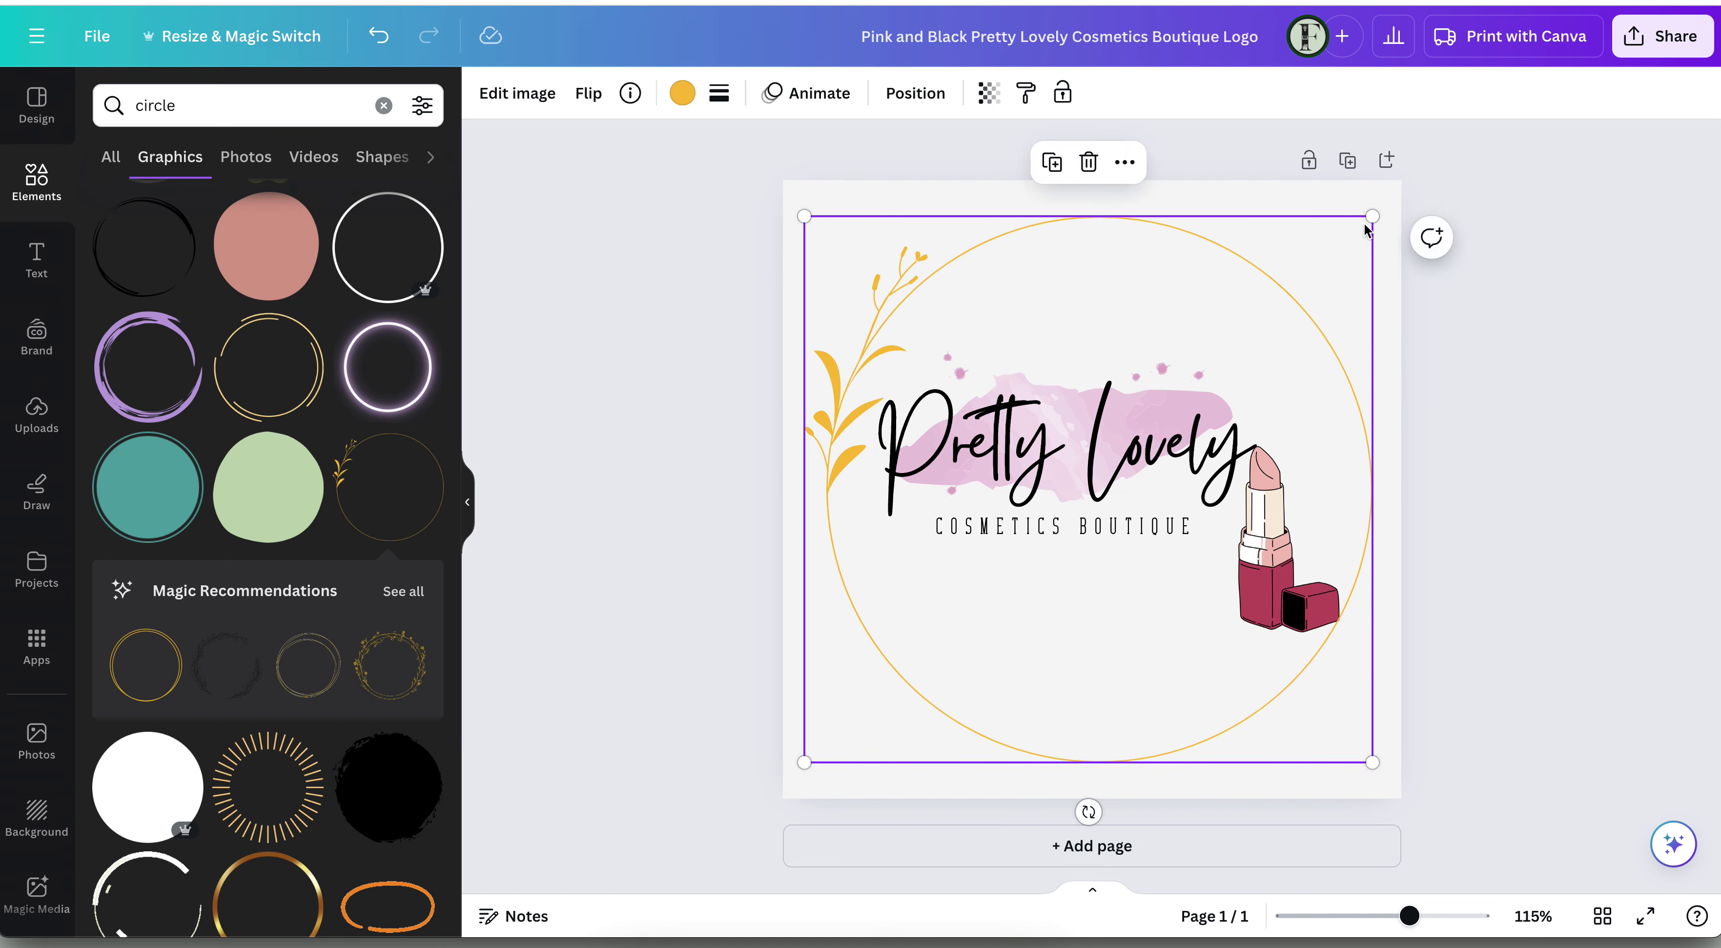
{"action": "left_click_drag", "start_coordinate": [1370, 220], "coordinate": [1382, 207]}
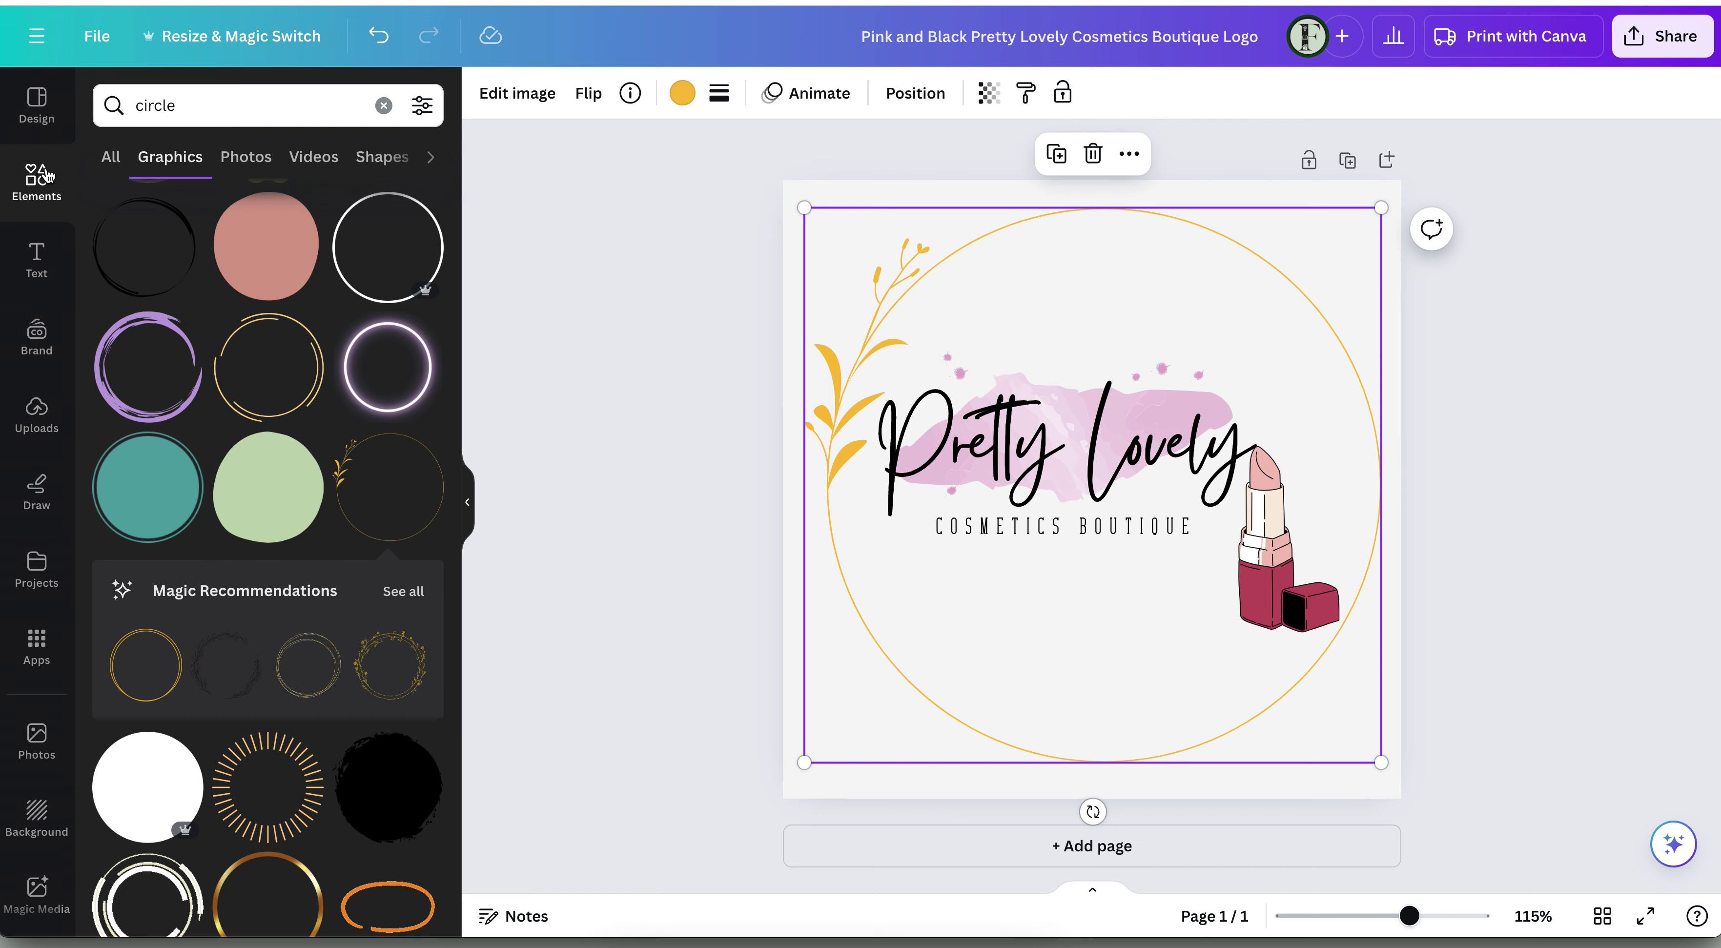
Duplicate the logo page as Page 2, after trial page additions and deletions
{"action": "left_click", "coordinate": [1069, 862]}
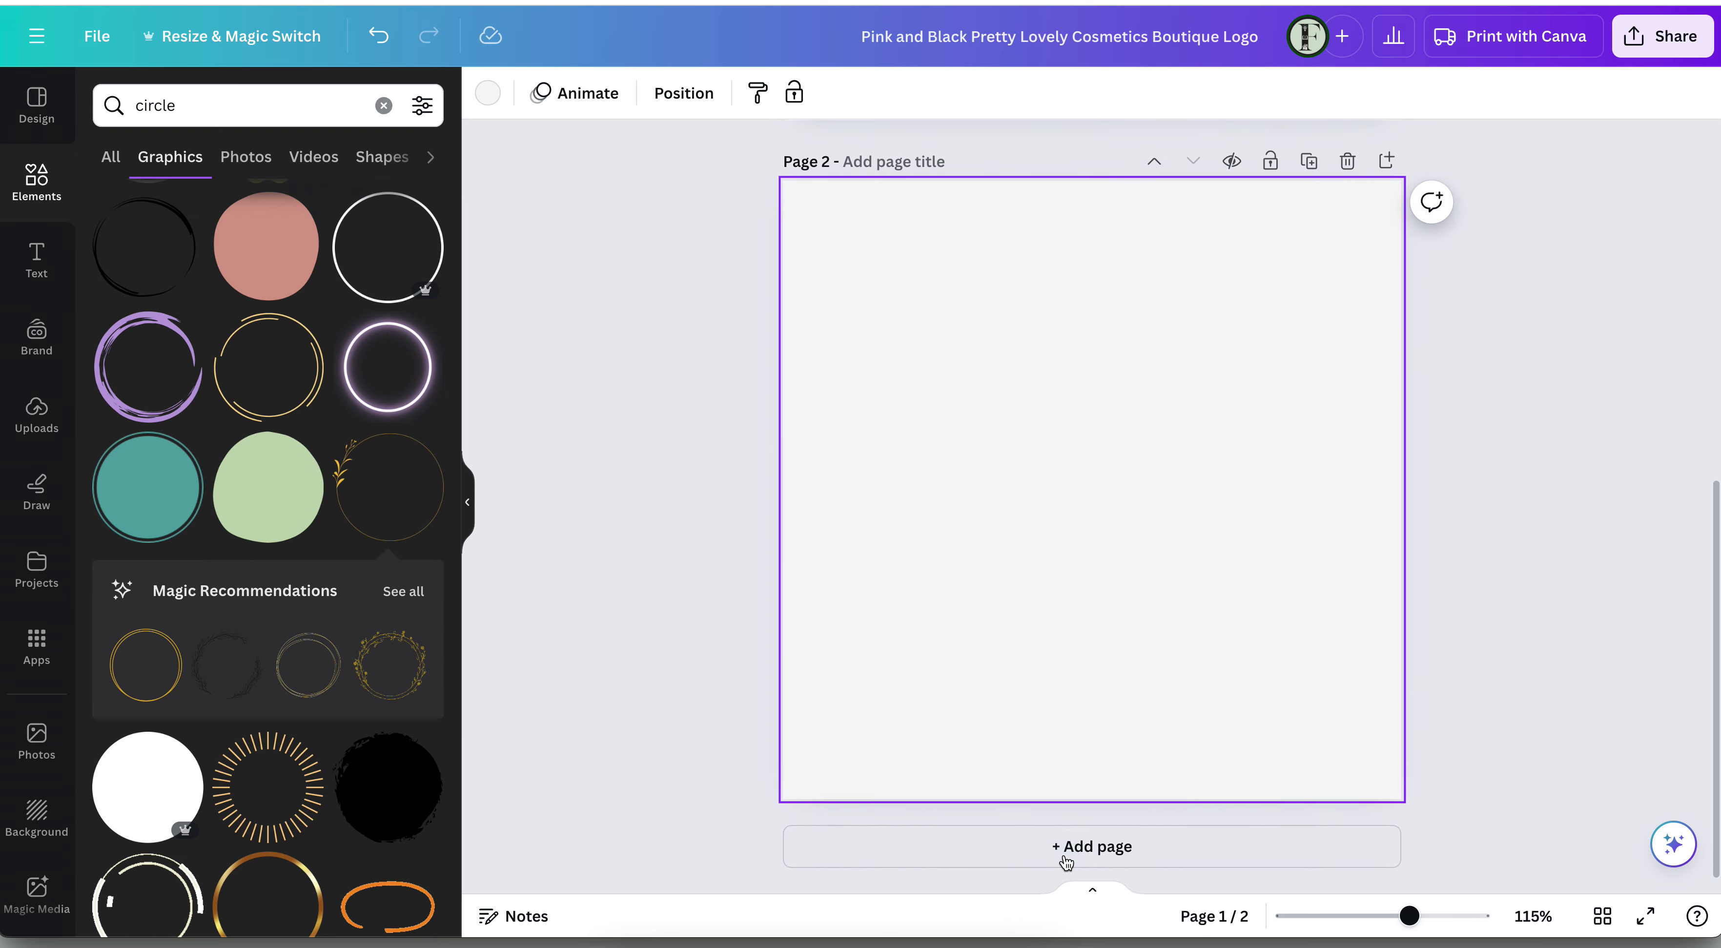
{"action": "left_click", "coordinate": [1348, 161]}
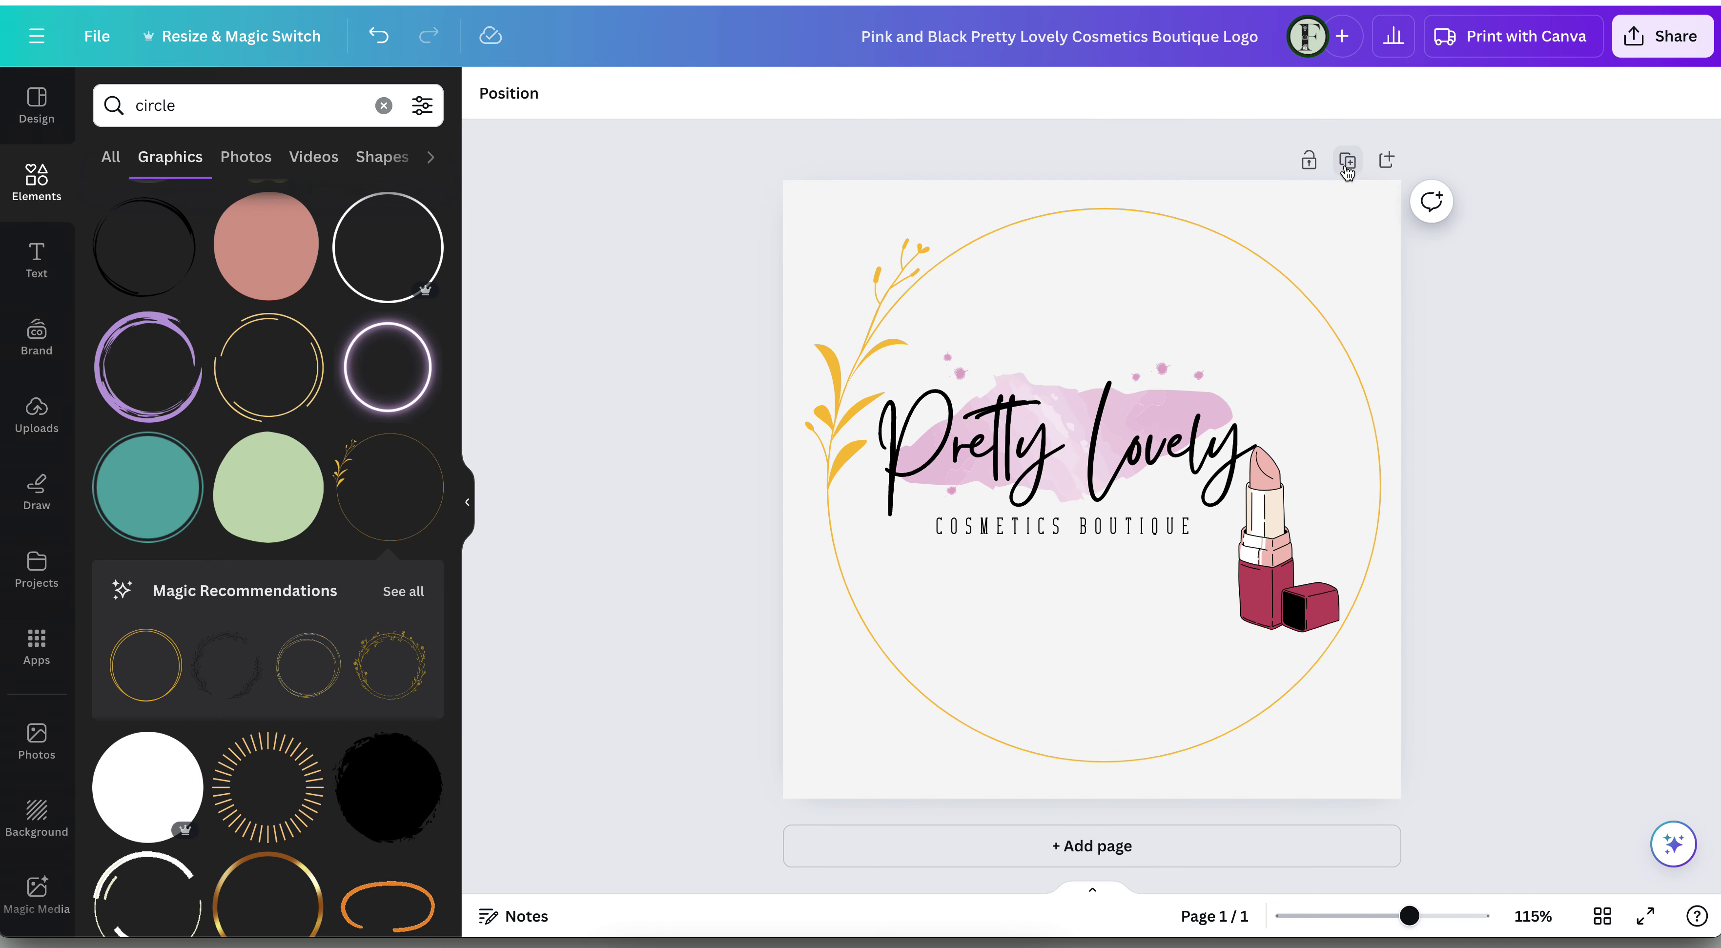
{"action": "left_click", "coordinate": [1101, 848]}
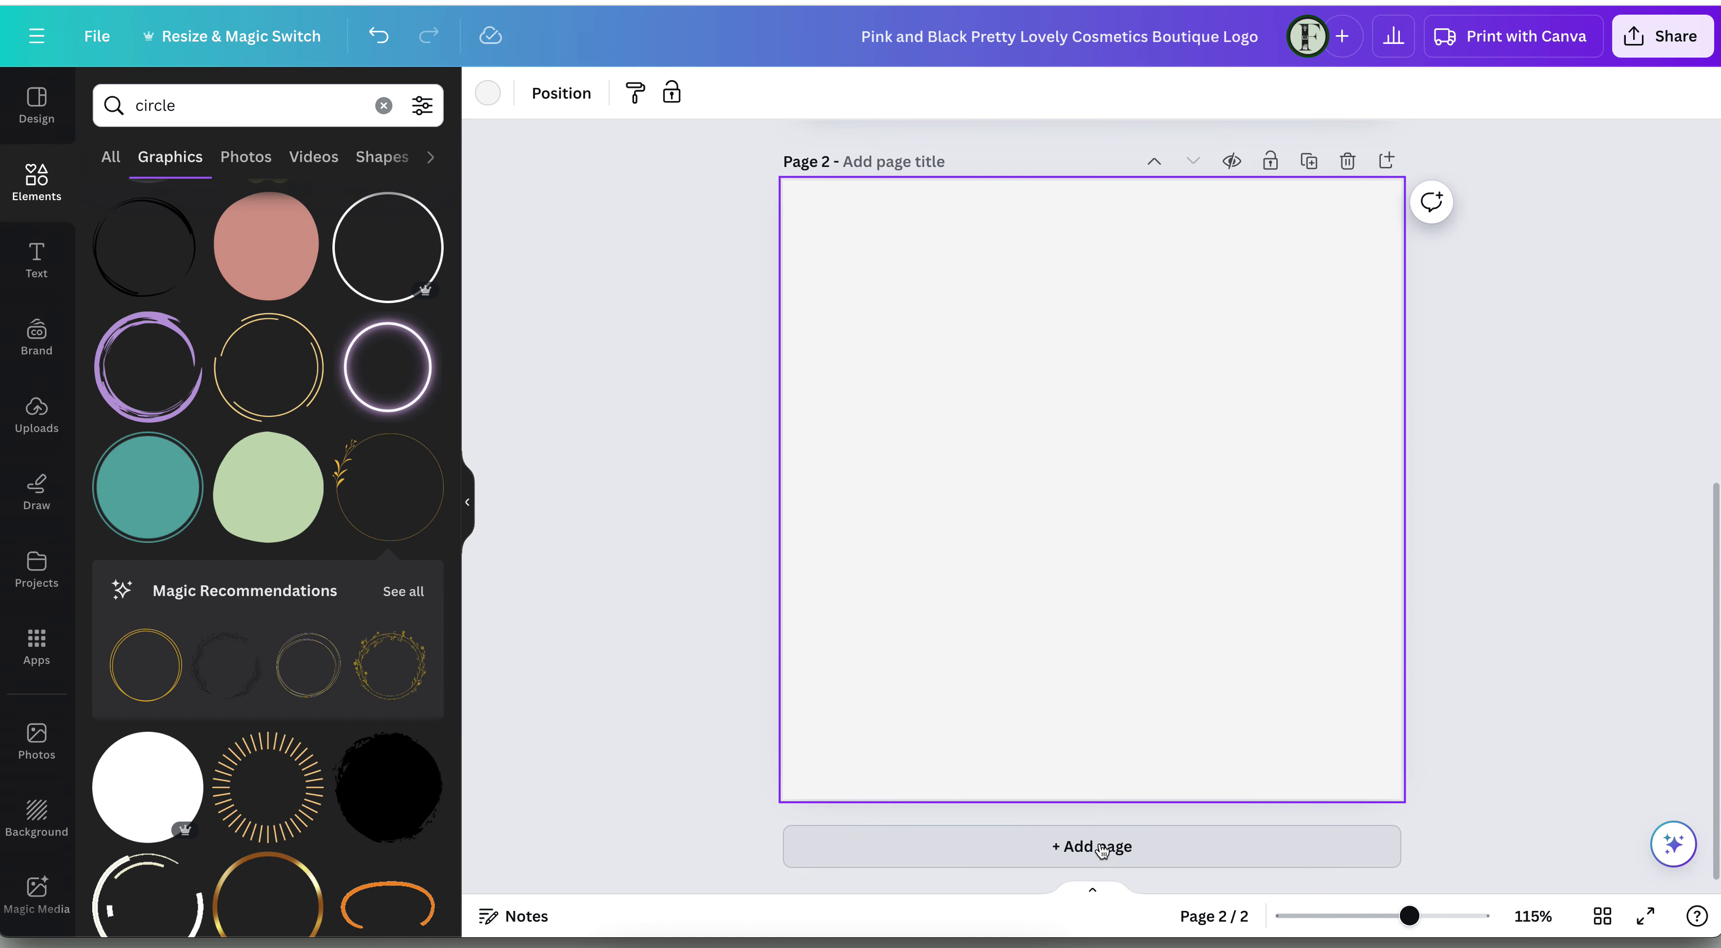
{"action": "left_click", "coordinate": [1354, 167]}
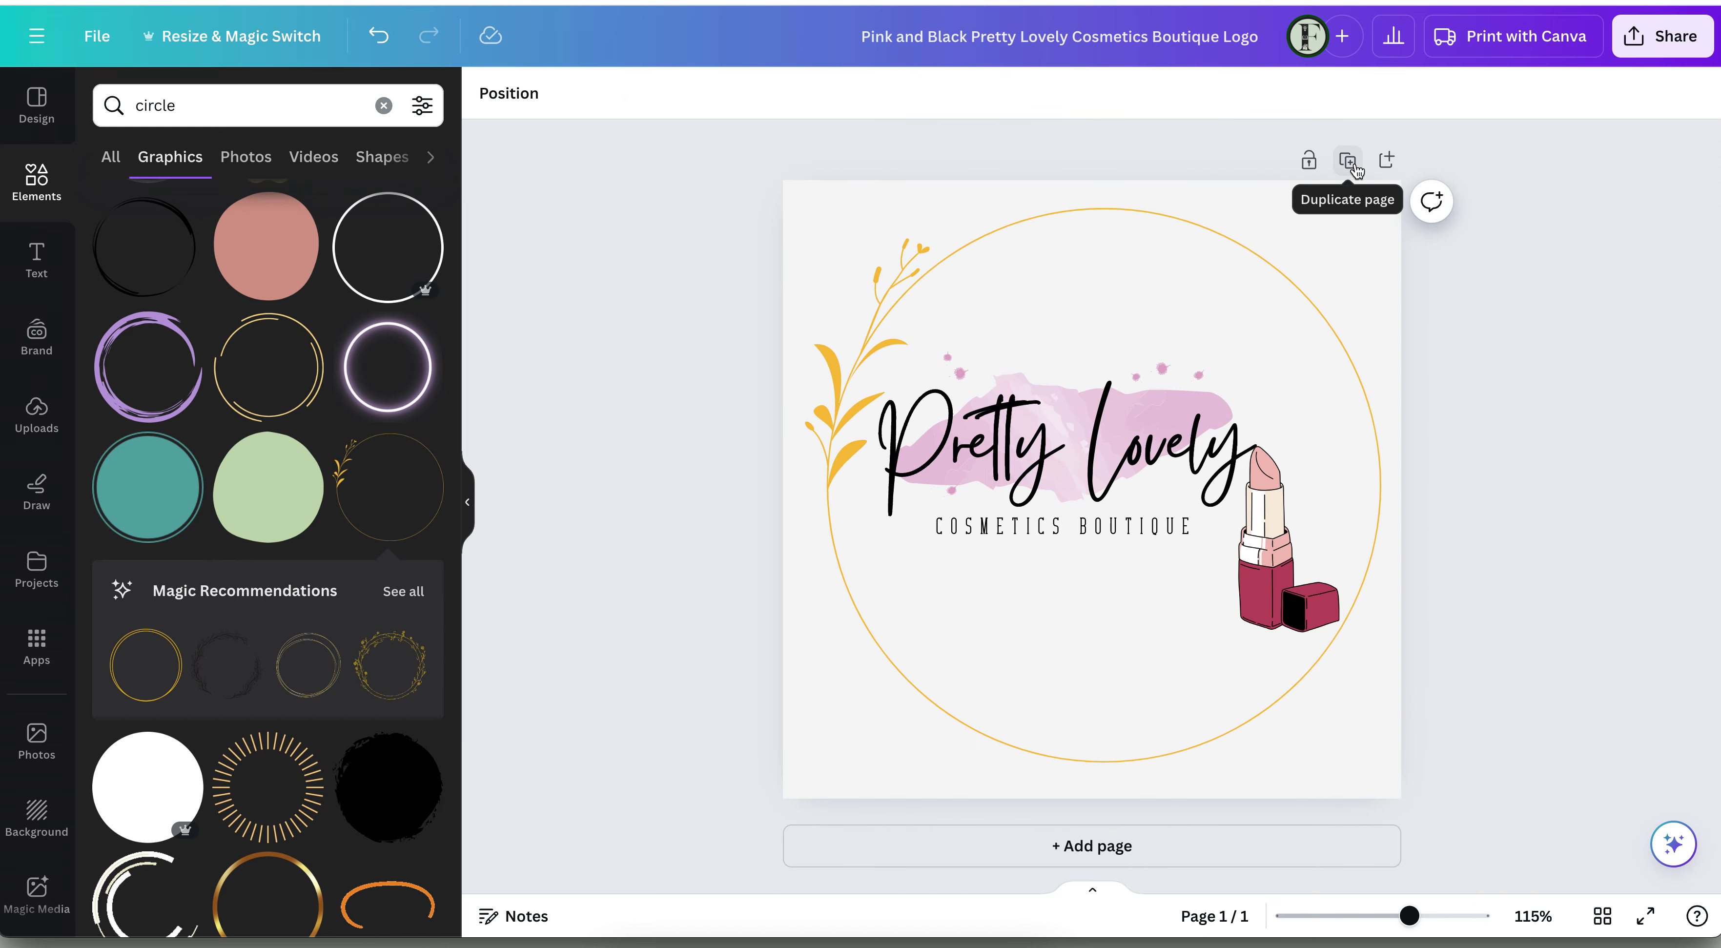
{"action": "left_click", "coordinate": [1348, 162]}
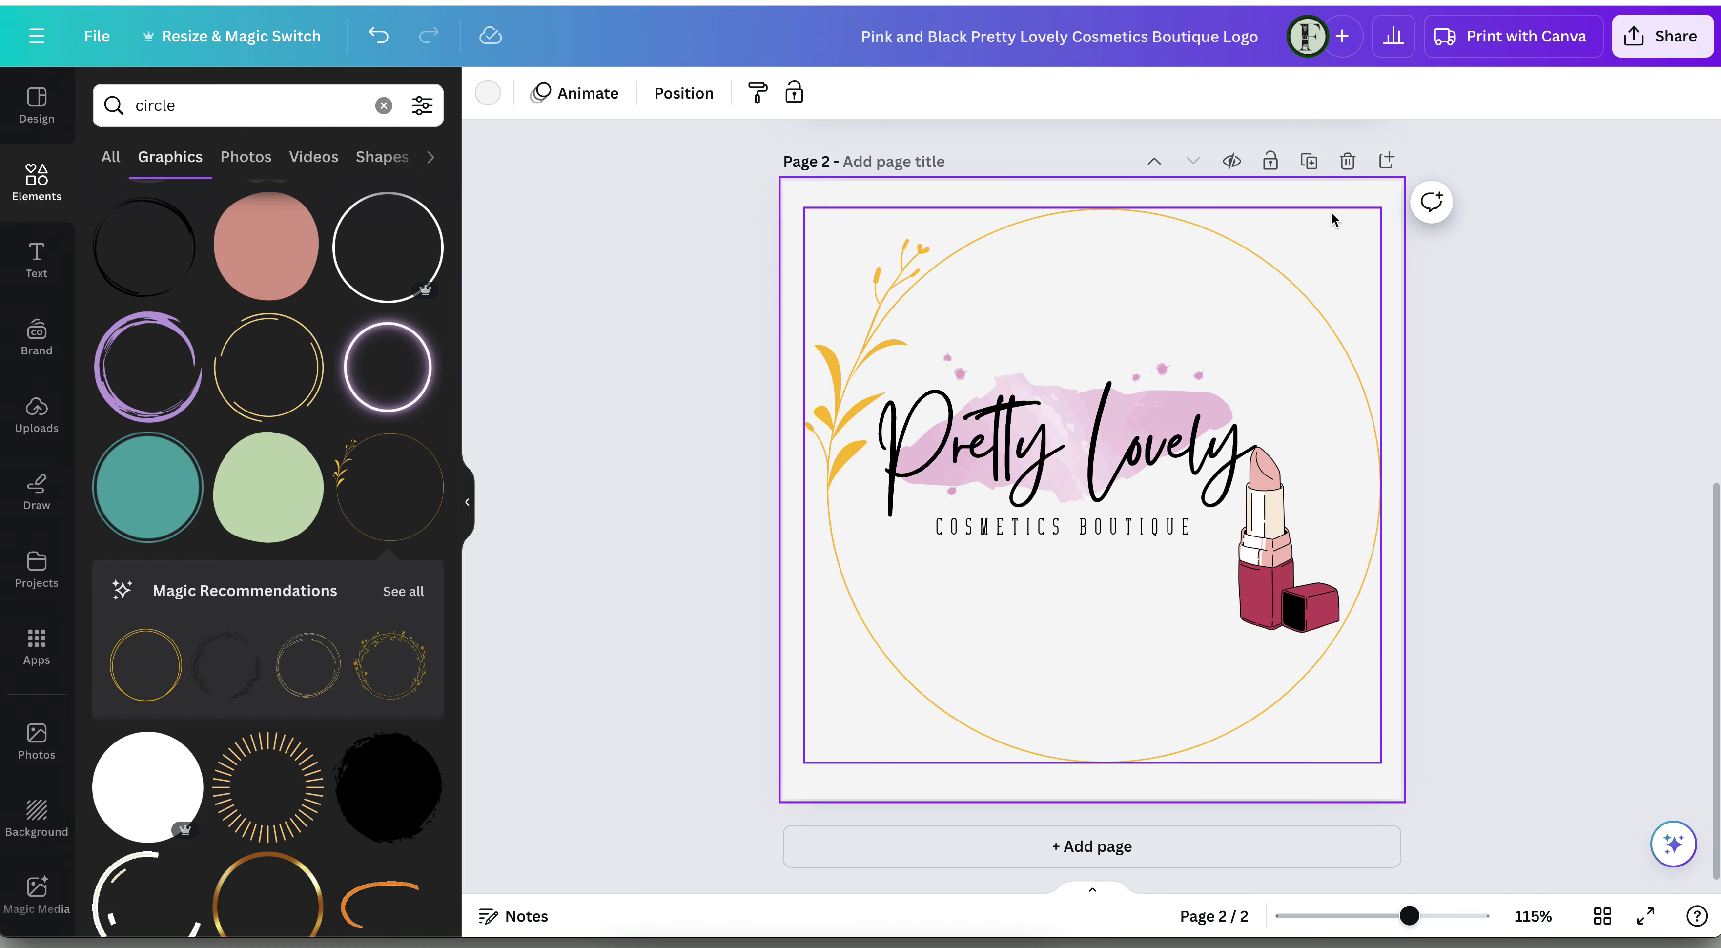
{"action": "left_click", "coordinate": [1347, 162]}
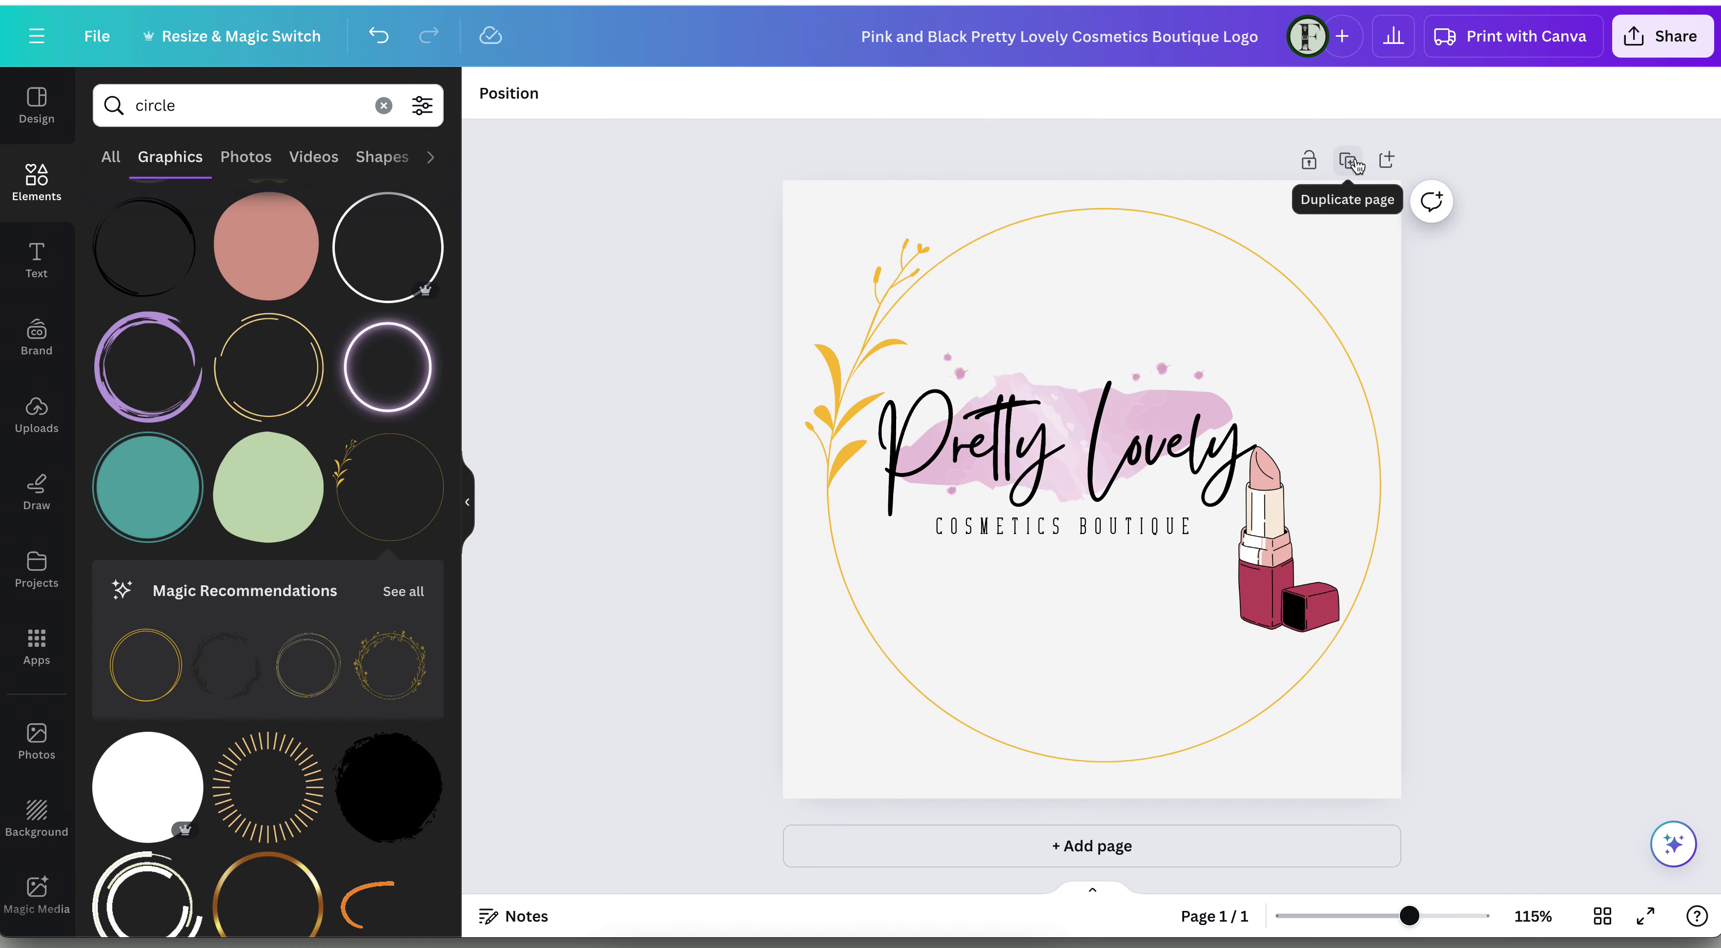
{"action": "left_click", "coordinate": [1347, 162]}
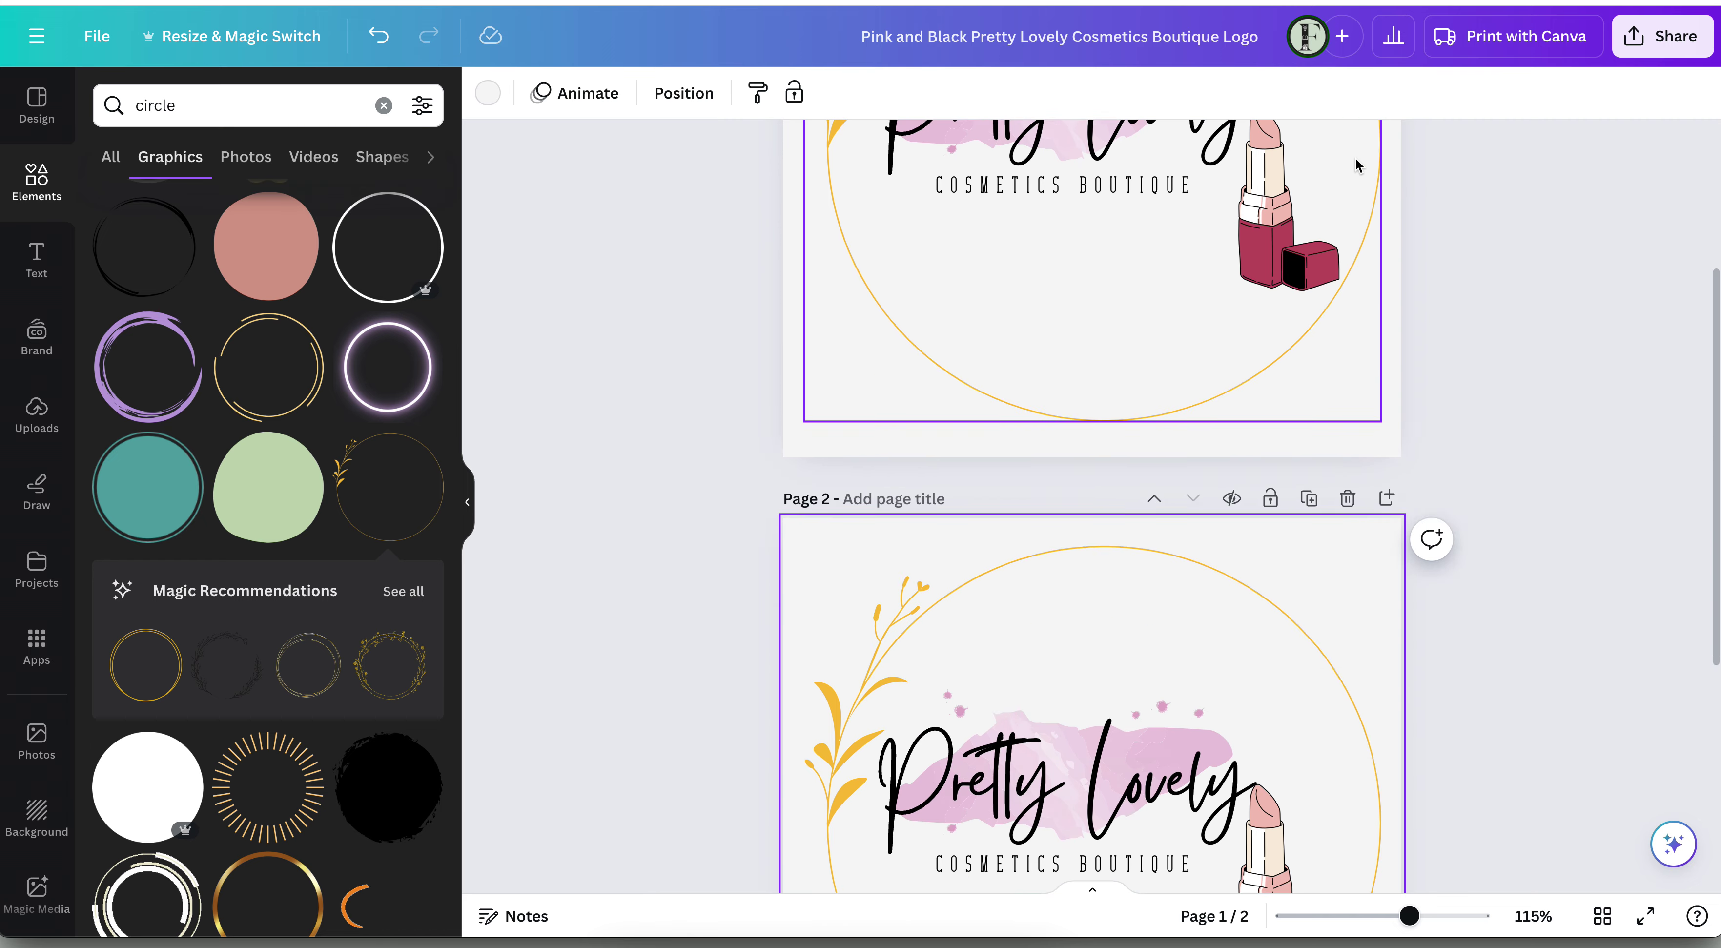
Delete the gold circle from the copied page and add a blank third page
{"action": "left_click", "coordinate": [1309, 313]}
{"action": "key", "text": "Delete"}
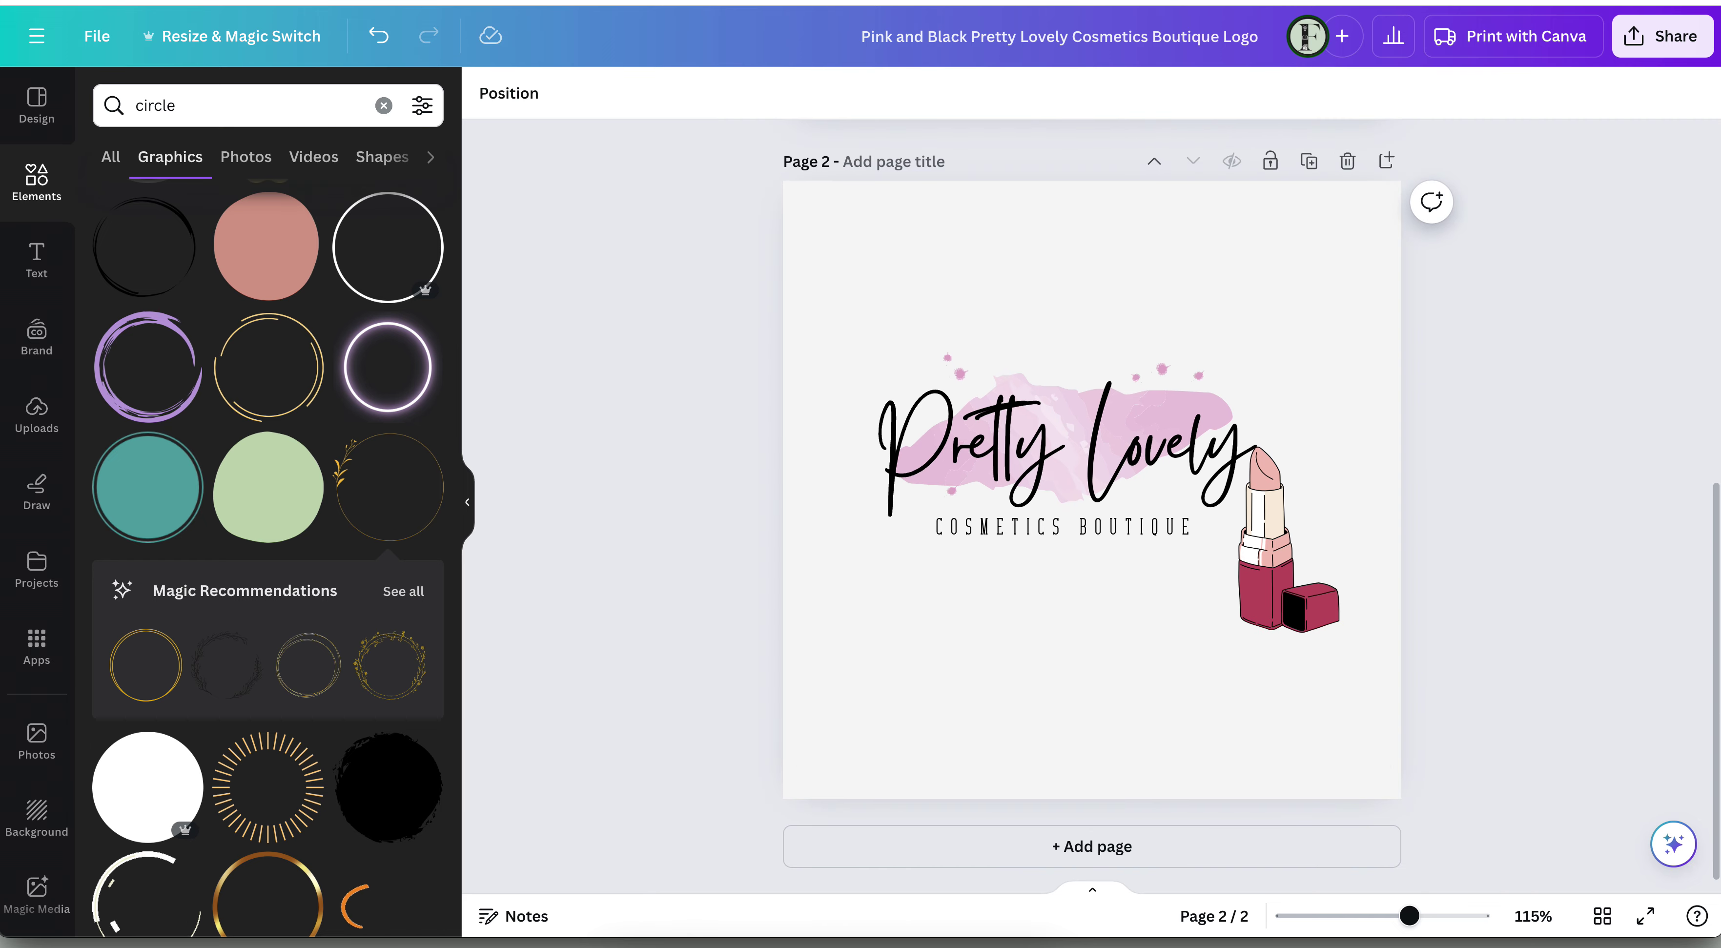
{"action": "left_click", "coordinate": [36, 118]}
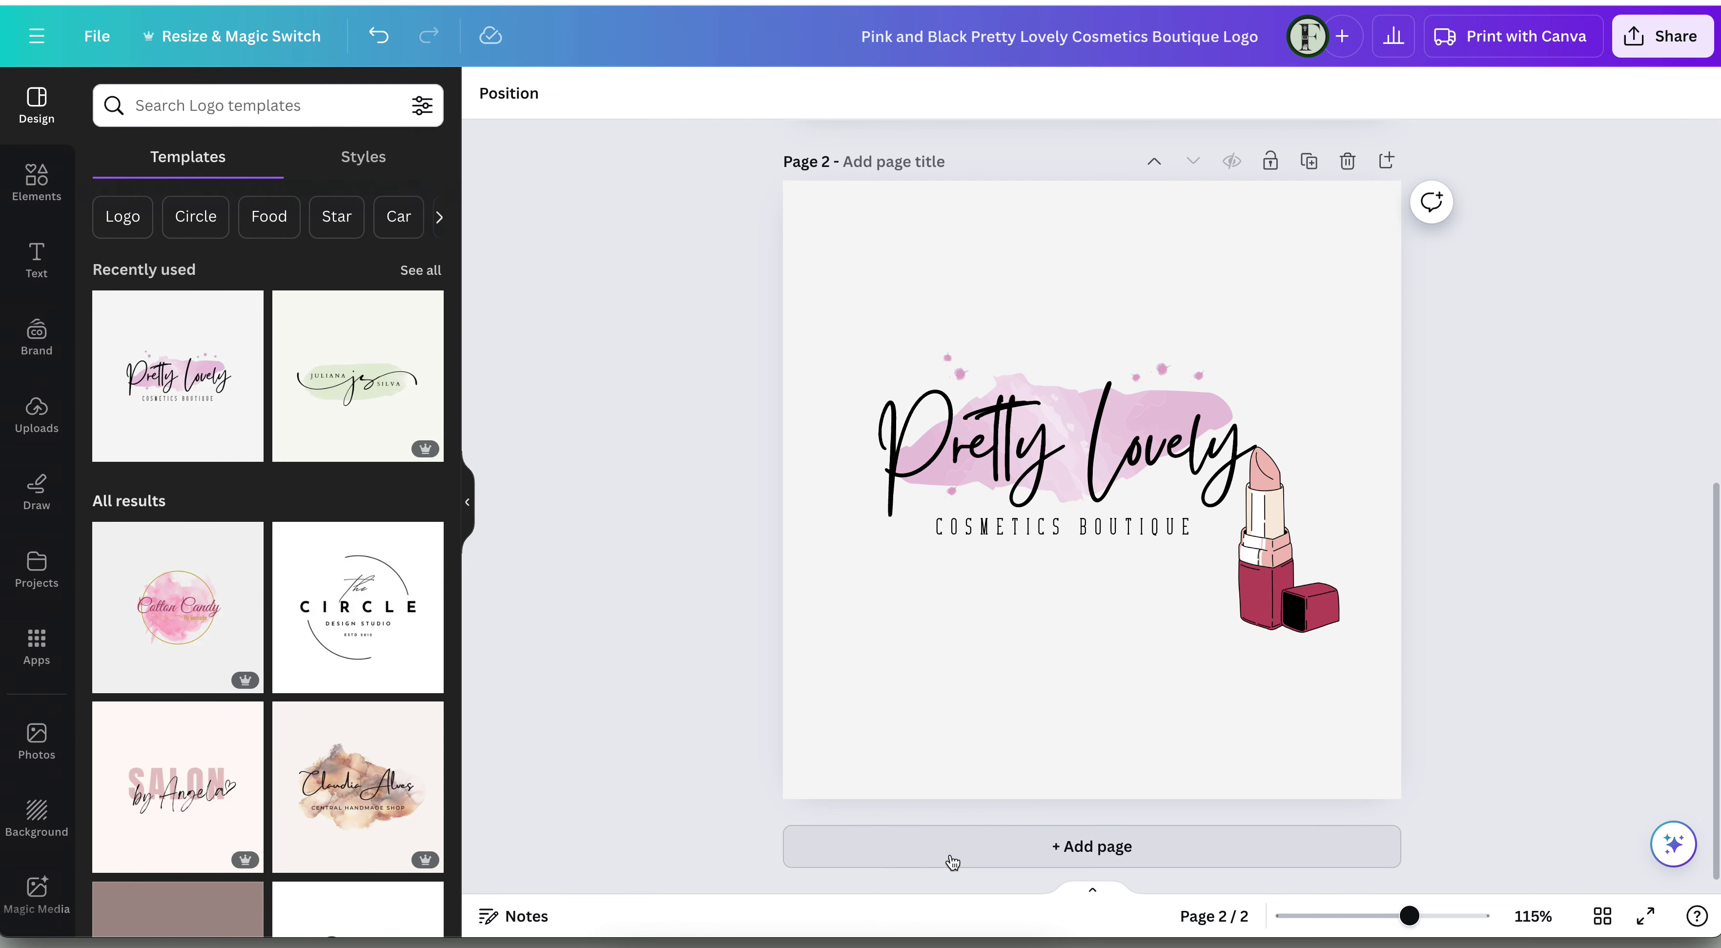
{"action": "left_click", "coordinate": [952, 846]}
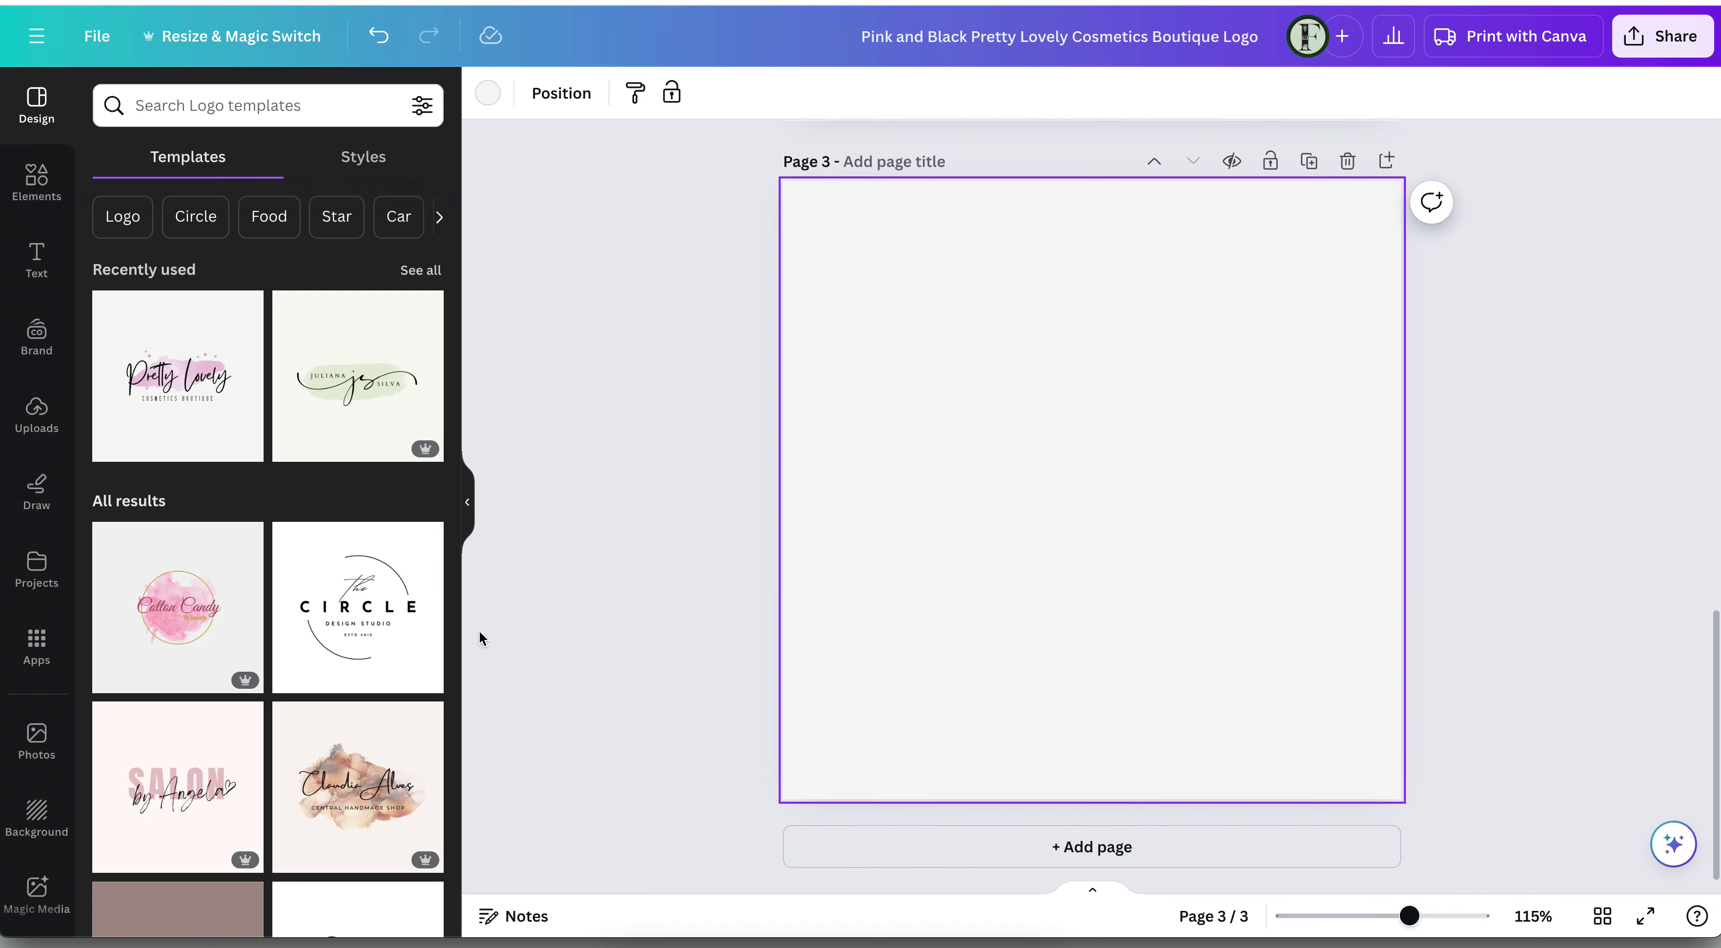
Apply the Circle design studio template to Page 3 and select its black arc
{"action": "left_click", "coordinate": [374, 612]}
{"action": "left_click", "coordinate": [1189, 345]}
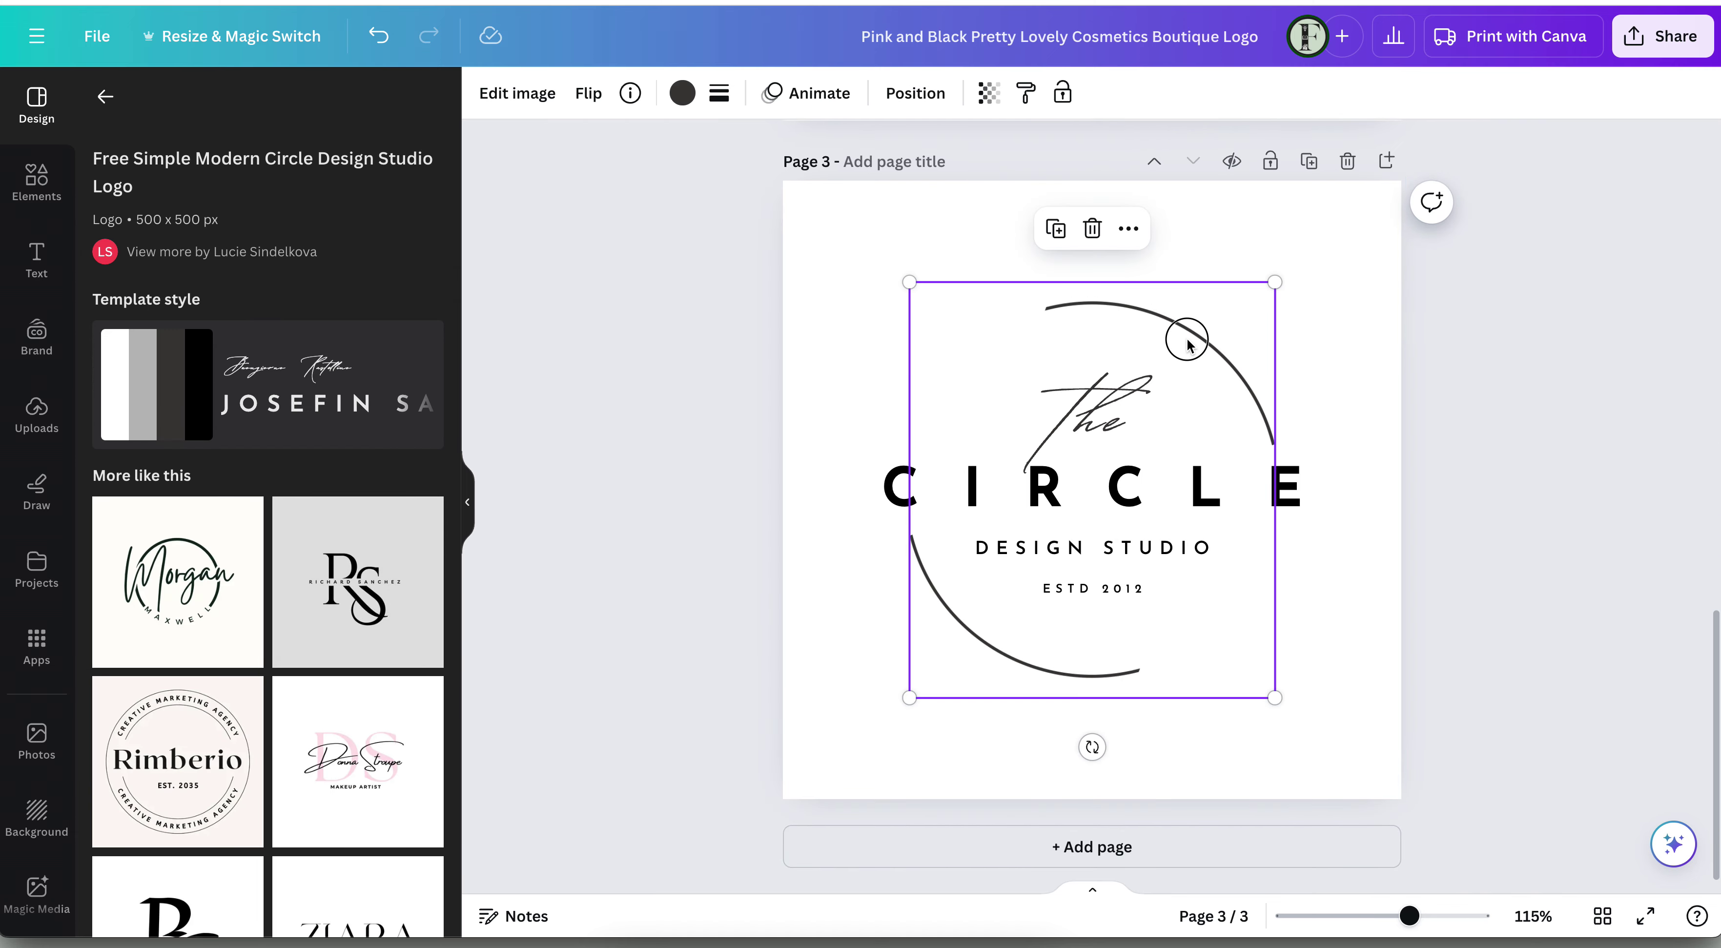
{"action": "left_click", "coordinate": [1326, 327]}
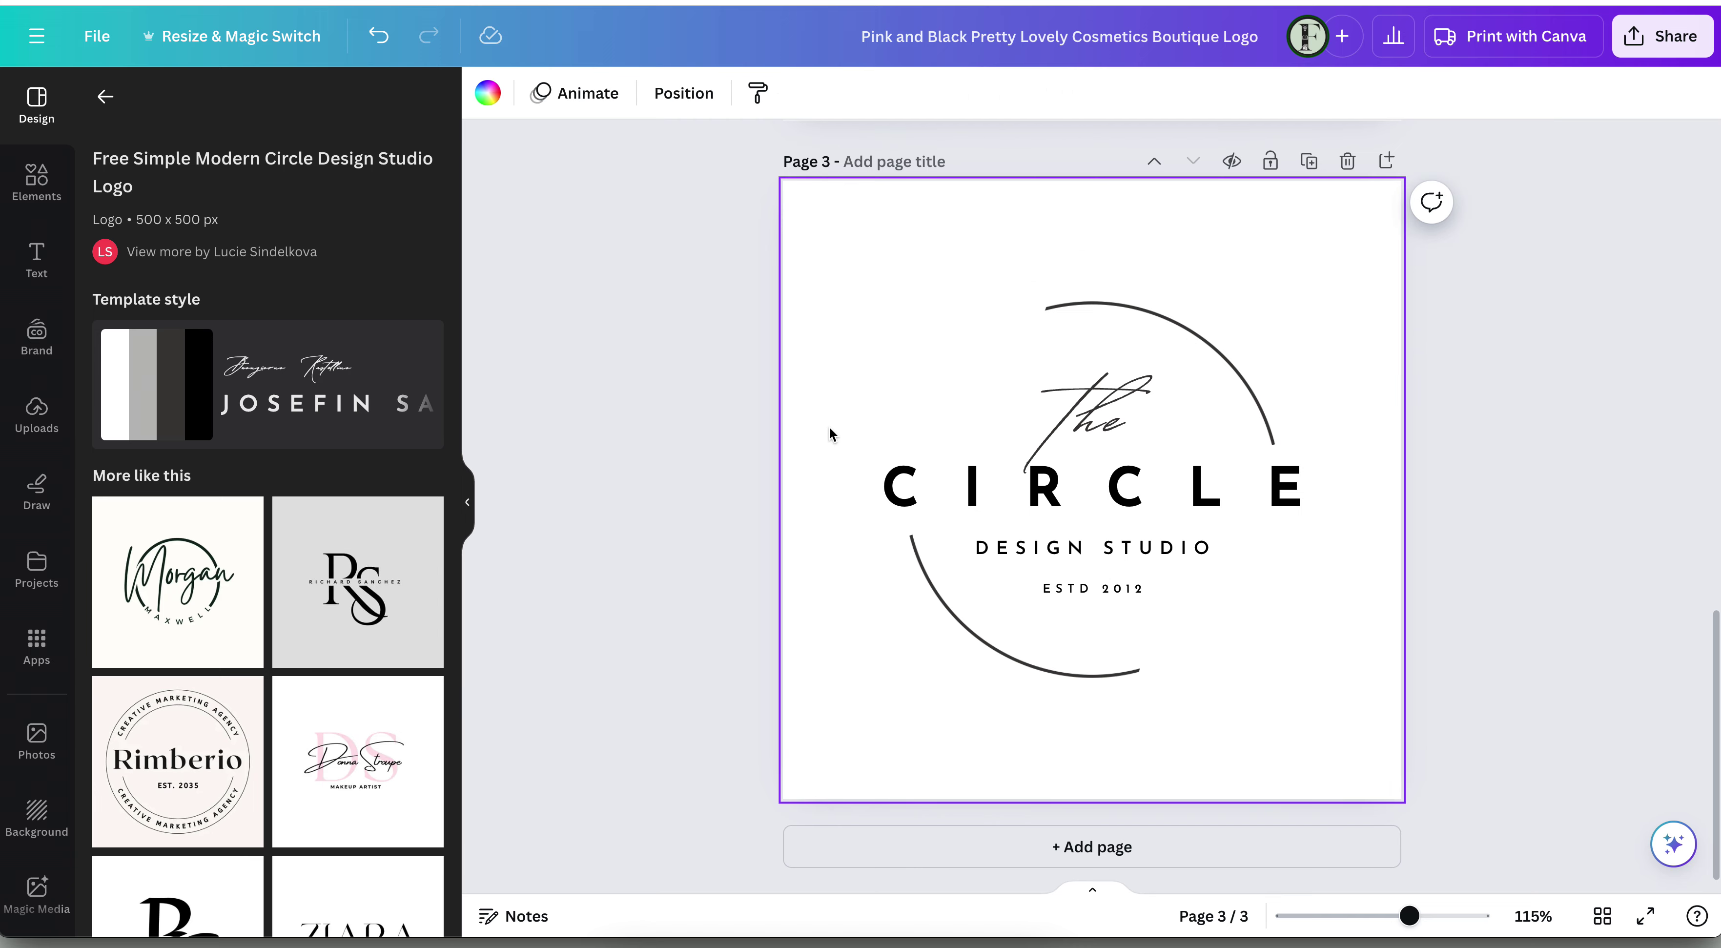
{"action": "left_click", "coordinate": [1179, 299]}
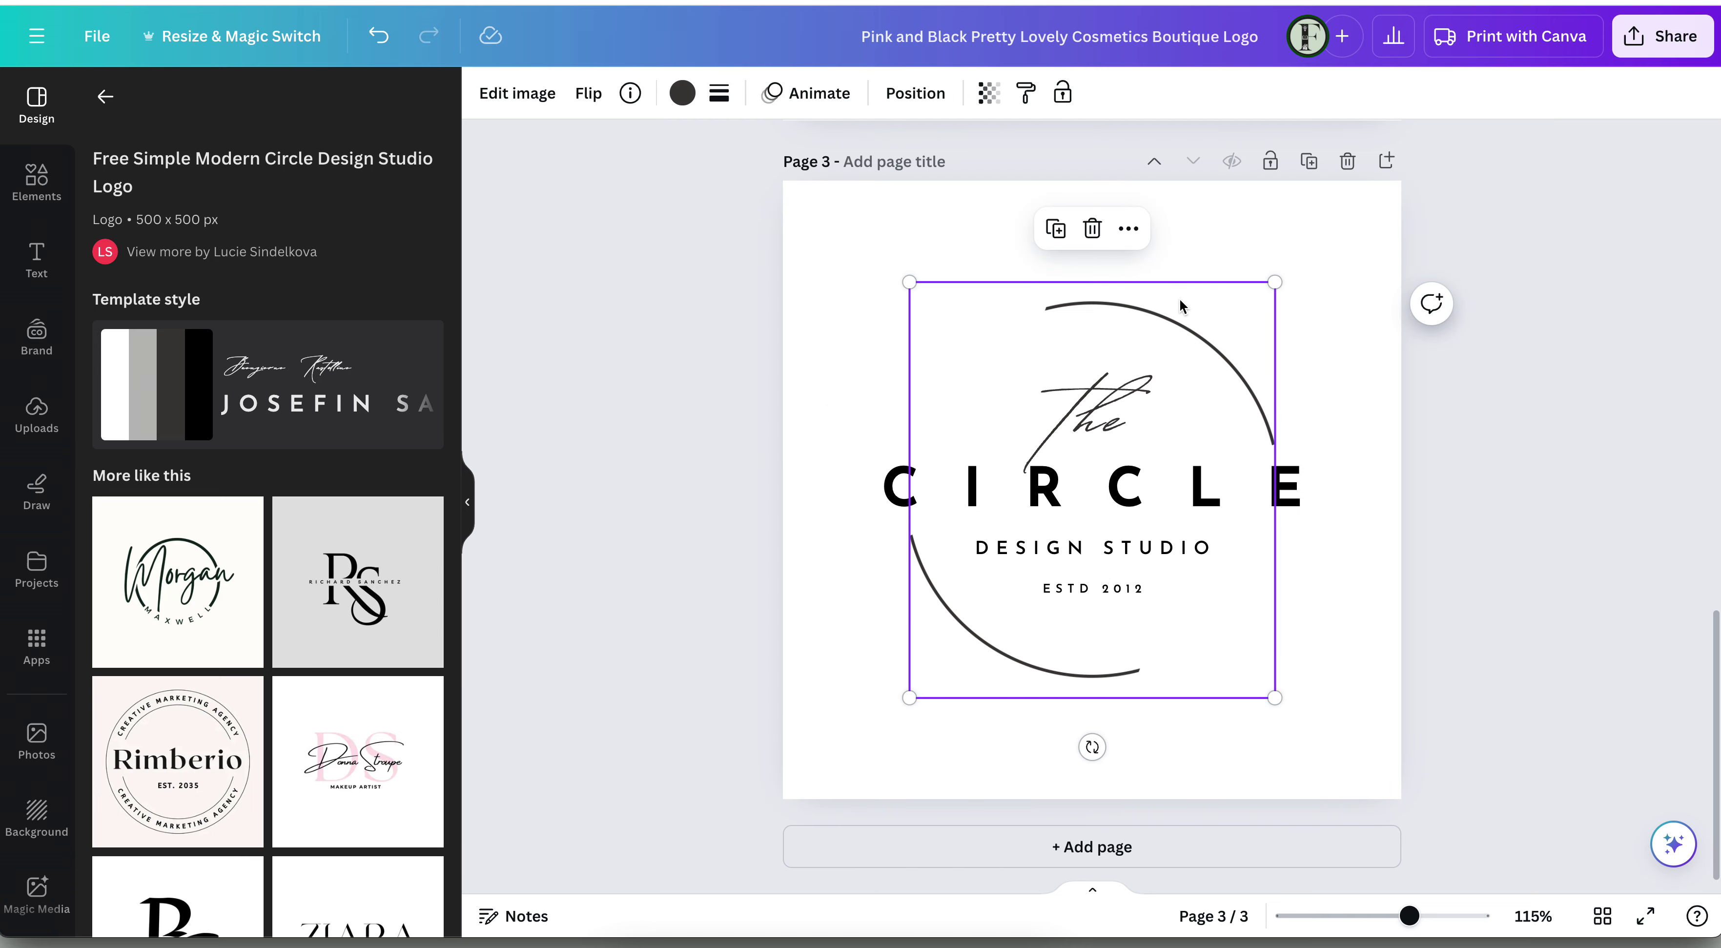
Enlarge the black arc on Page 2 so it surrounds the lipstick logo
{"action": "scroll", "coordinate": [1180, 306], "scroll_direction": "up", "scroll_amount": 5}
{"action": "left_click", "coordinate": [1179, 306]}
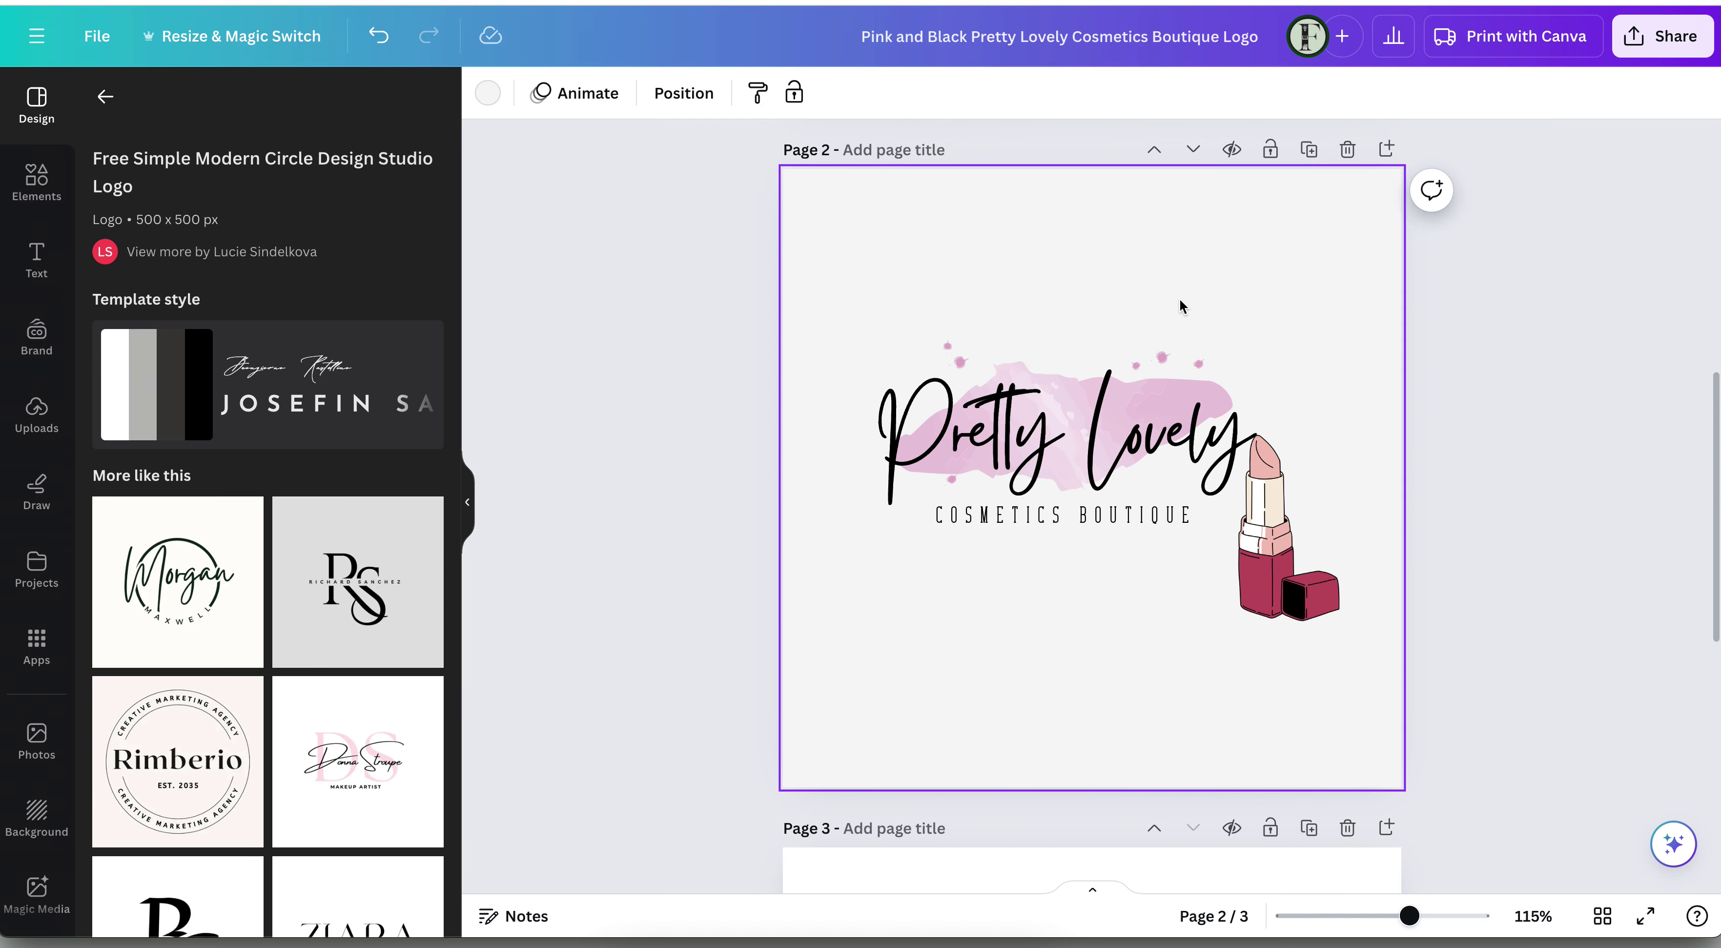
{"action": "left_click", "coordinate": [1180, 306]}
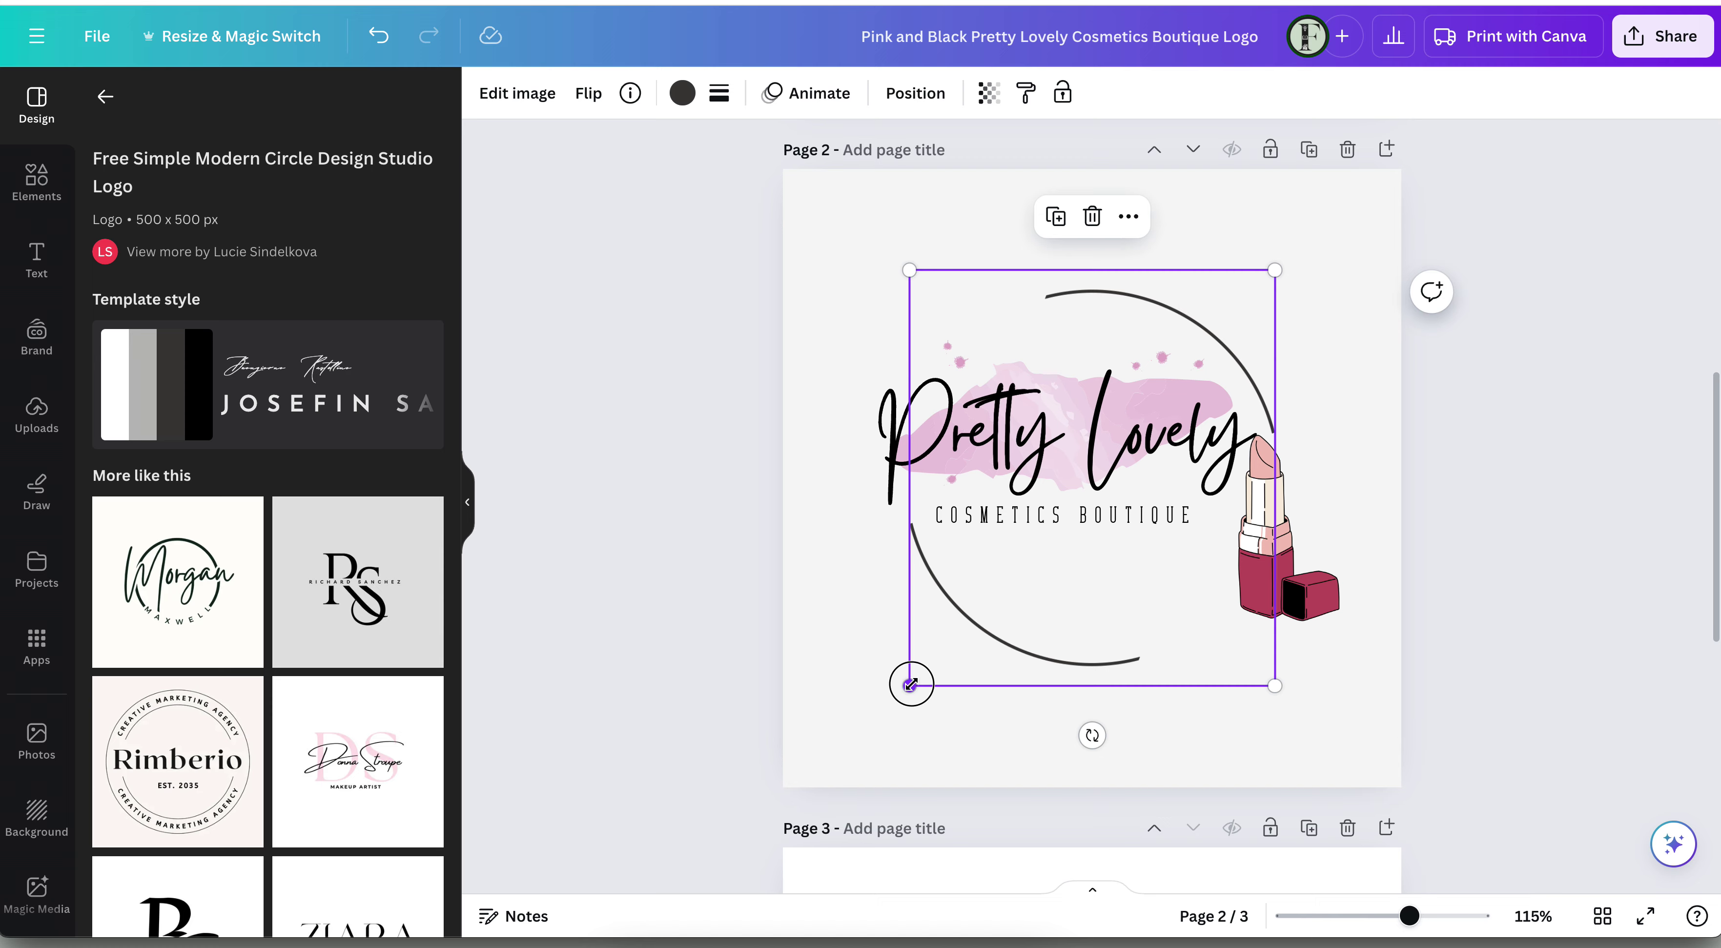
{"action": "left_click_drag", "start_coordinate": [911, 684], "coordinate": [821, 787]}
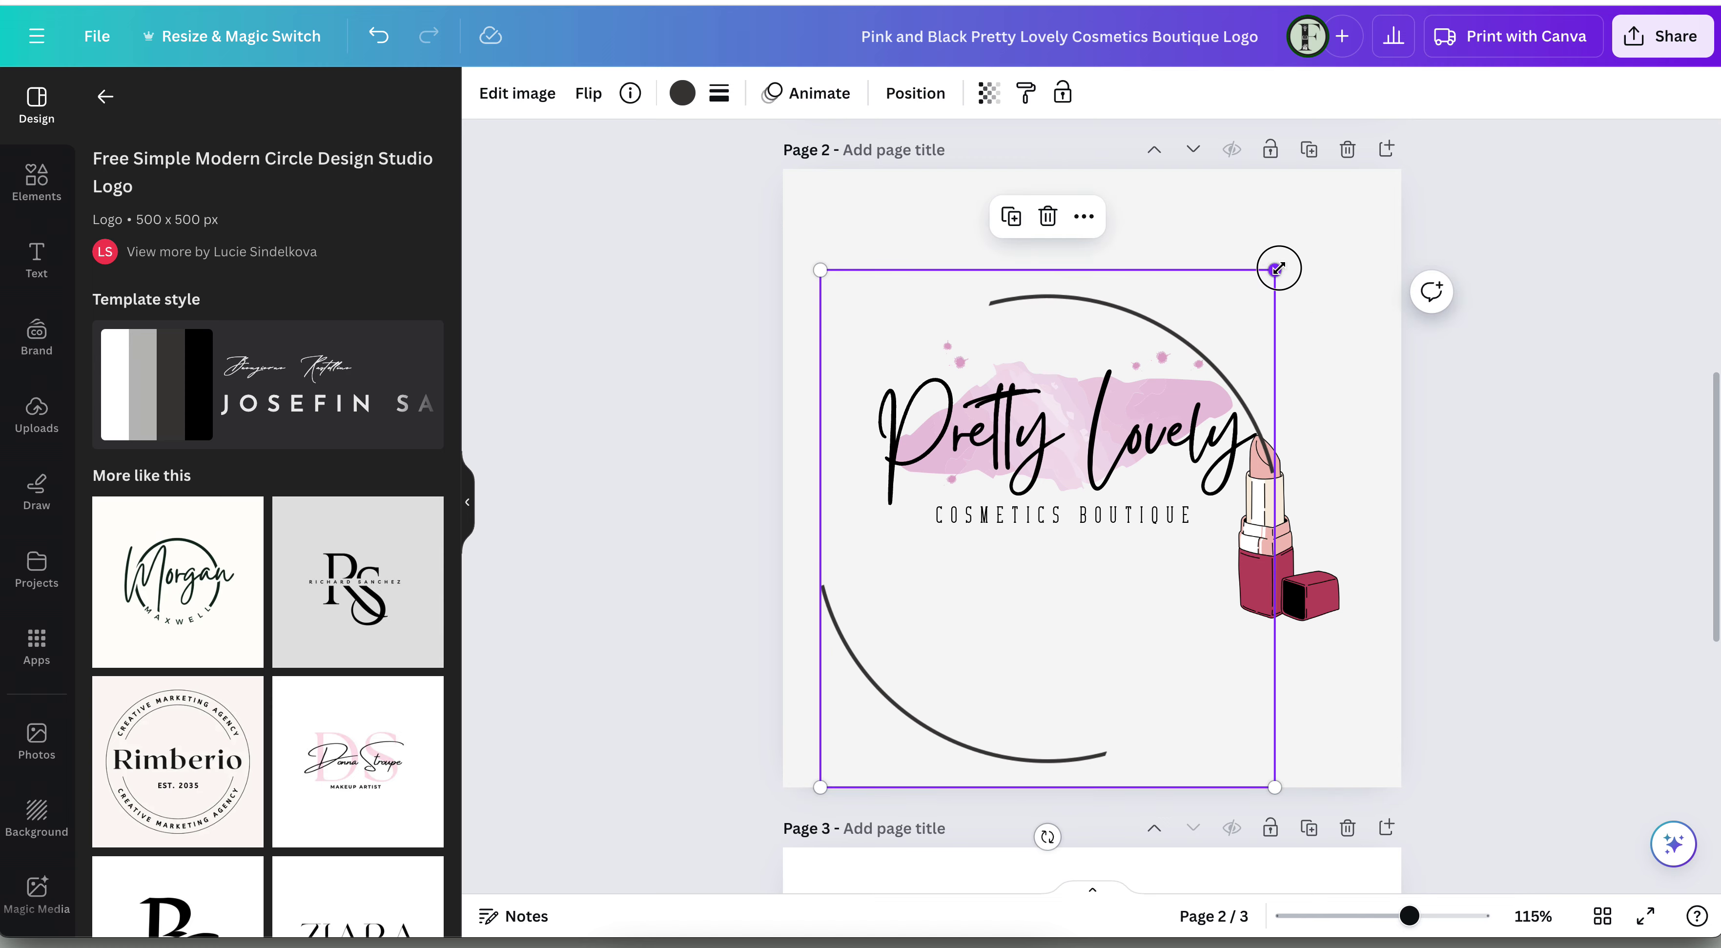
{"action": "left_click_drag", "start_coordinate": [1278, 269], "coordinate": [1318, 261]}
{"action": "scroll", "coordinate": [1320, 264], "scroll_direction": "up", "scroll_amount": 10}
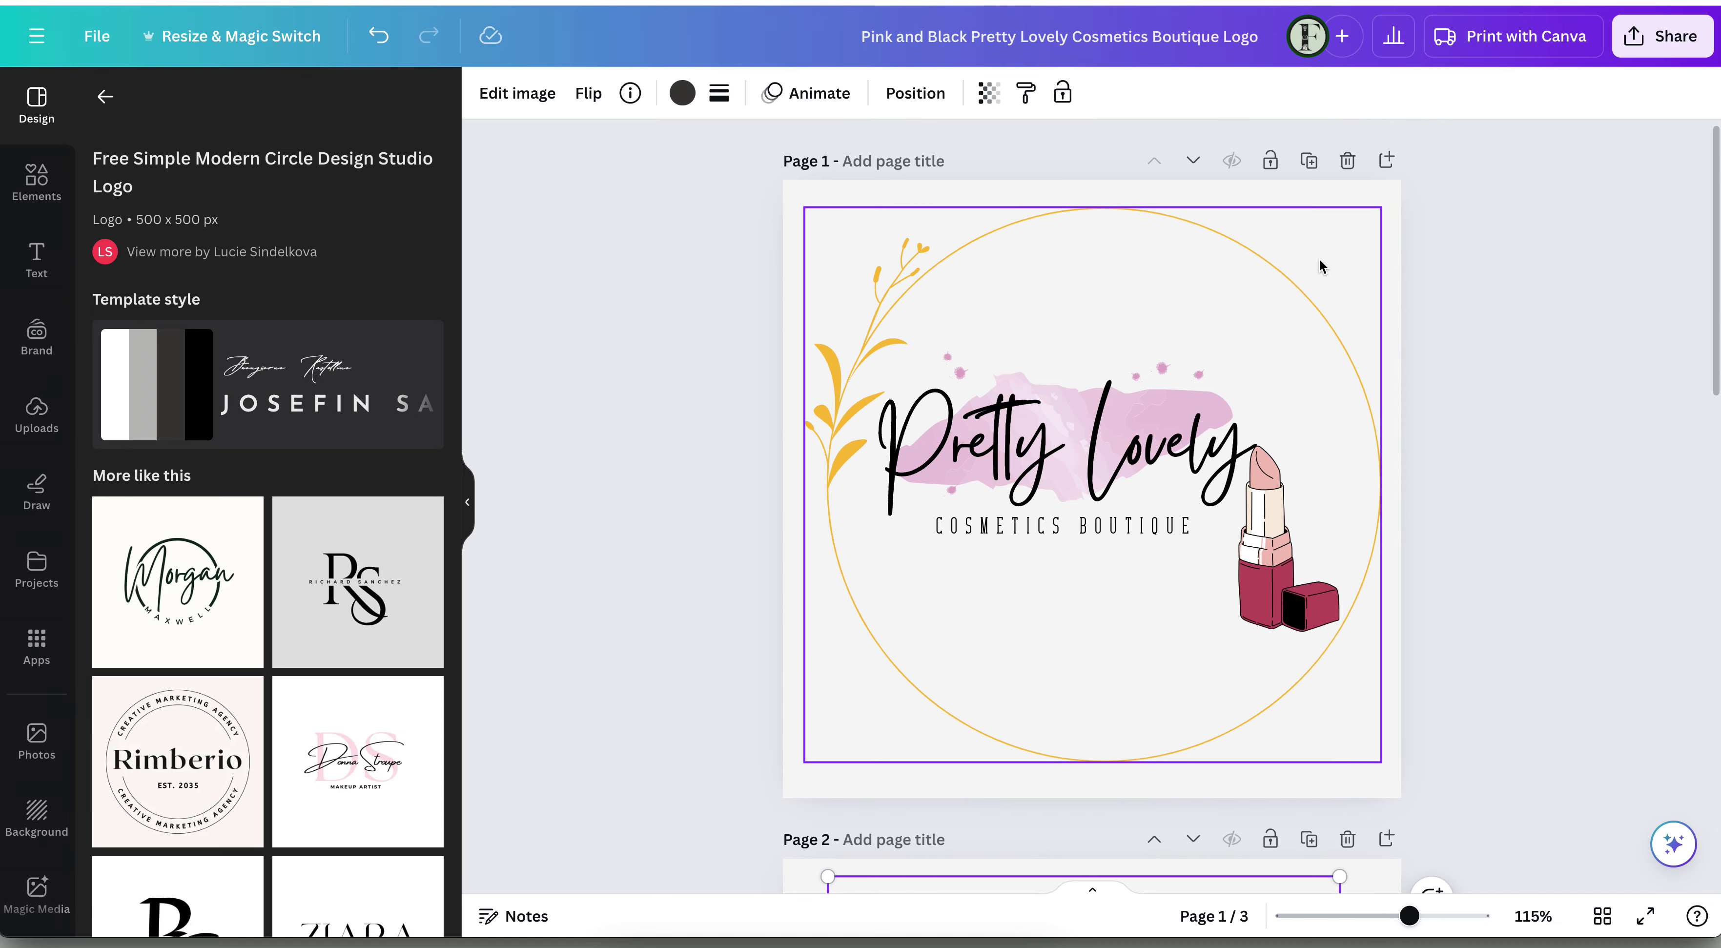
Open Page 2's Pretty Lovely logo image in crop mode, then exit without cropping
{"action": "scroll", "coordinate": [1319, 265], "scroll_direction": "down", "scroll_amount": 10}
{"action": "scroll", "coordinate": [1320, 265], "scroll_direction": "up", "scroll_amount": 10}
{"action": "scroll", "coordinate": [1319, 266], "scroll_direction": "down", "scroll_amount": 10}
{"action": "left_click", "coordinate": [1158, 359]}
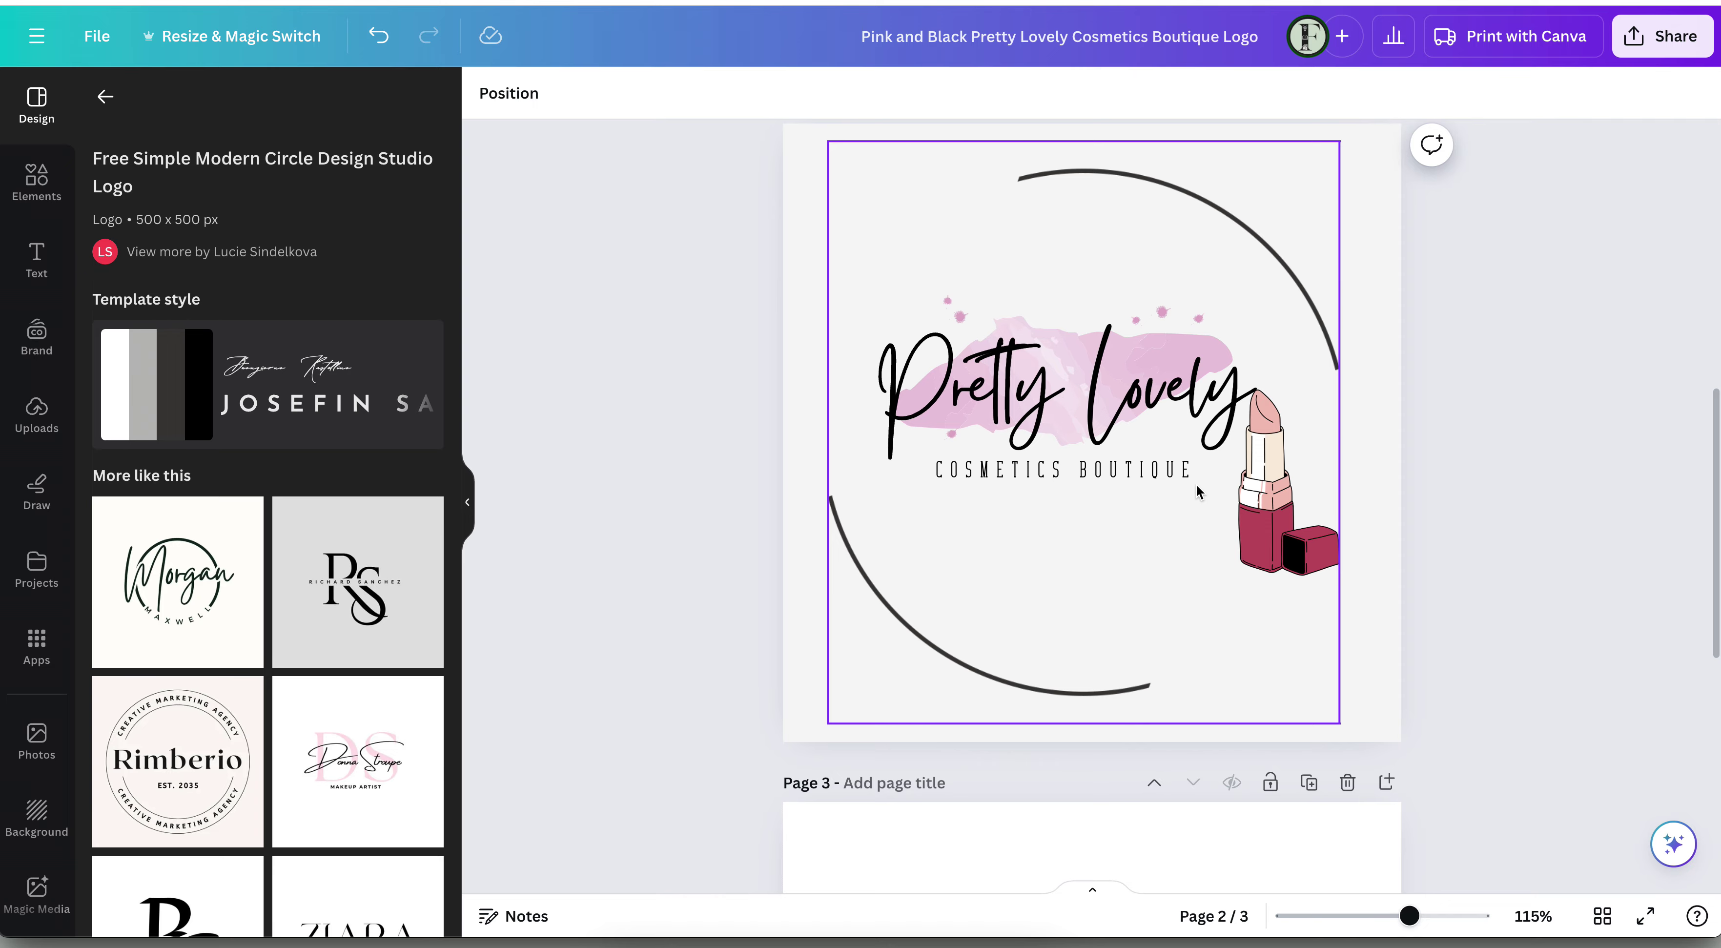
{"action": "left_click", "coordinate": [1007, 369]}
{"action": "double_click", "coordinate": [1022, 397]}
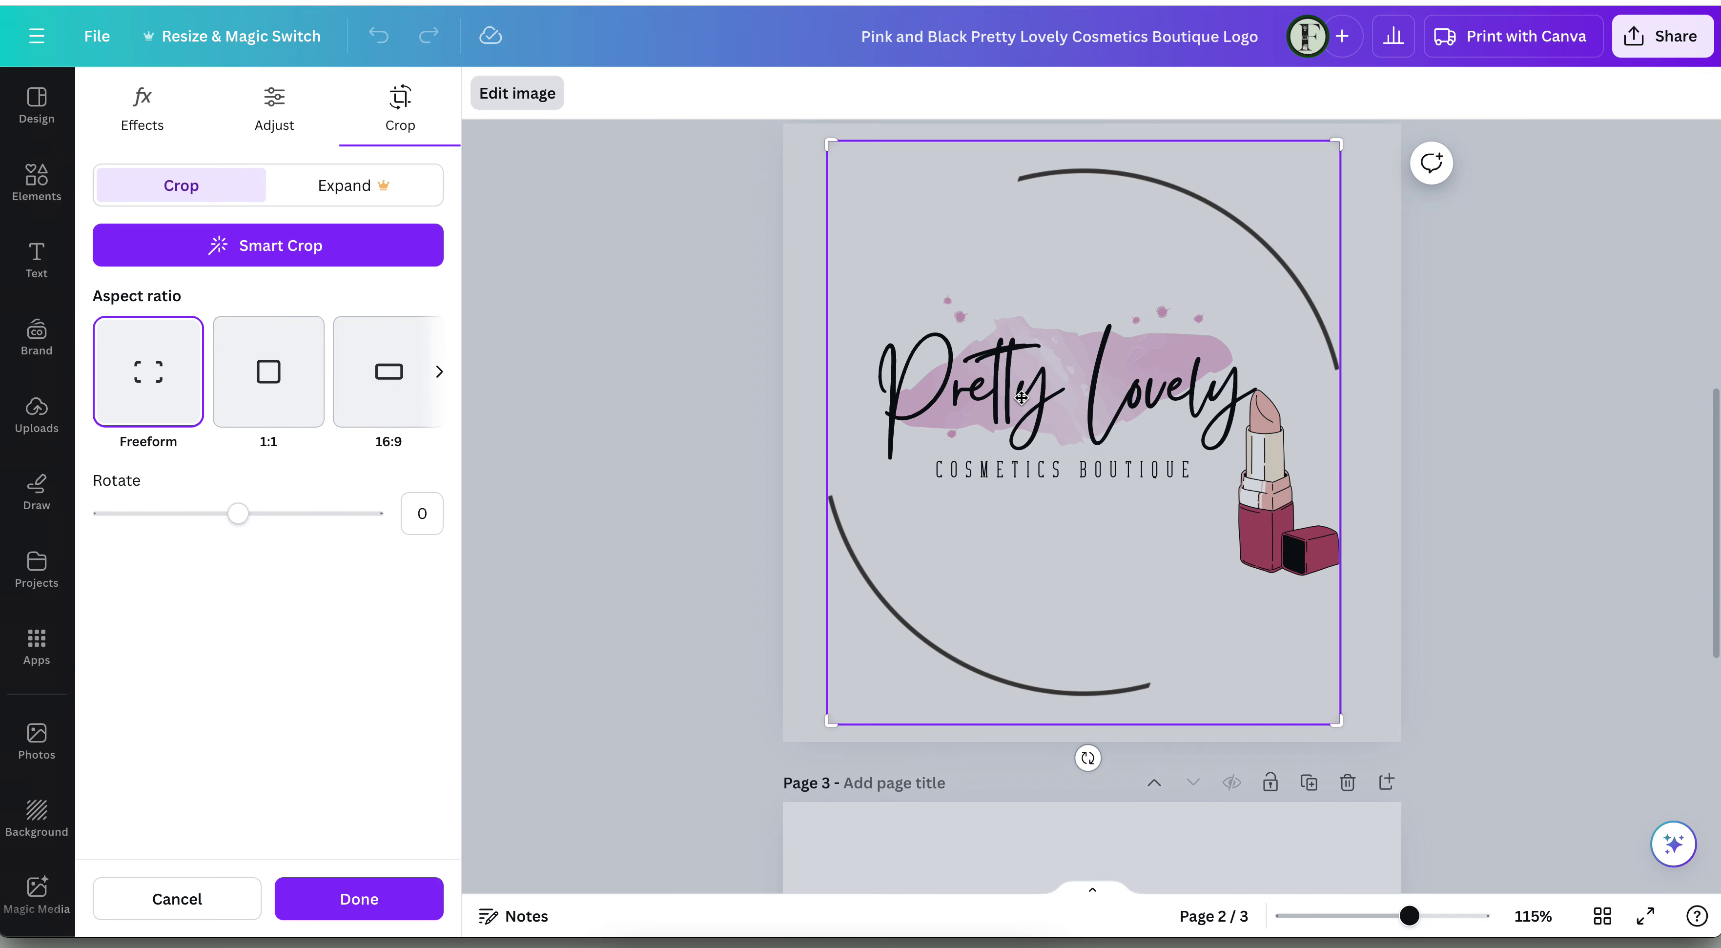
{"action": "left_click", "coordinate": [1610, 380]}
Return the side panel to the full logo templates list
{"action": "scroll", "coordinate": [1415, 527], "scroll_direction": "up", "scroll_amount": 5}
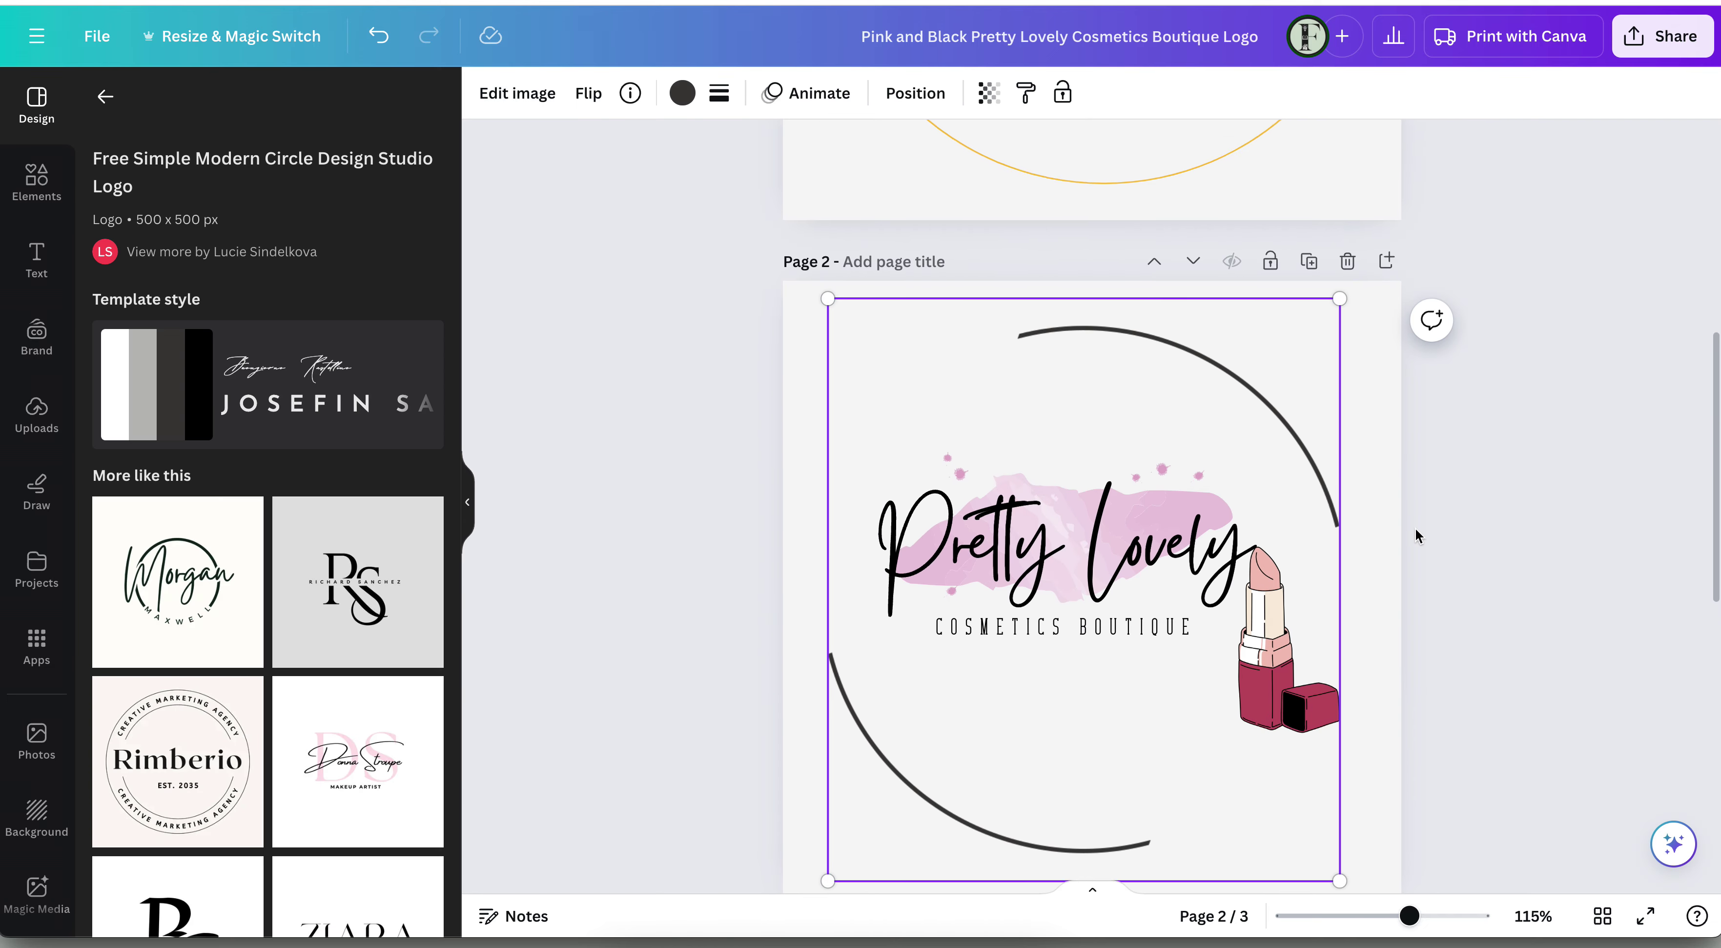
{"action": "scroll", "coordinate": [1415, 530], "scroll_direction": "up", "scroll_amount": 5}
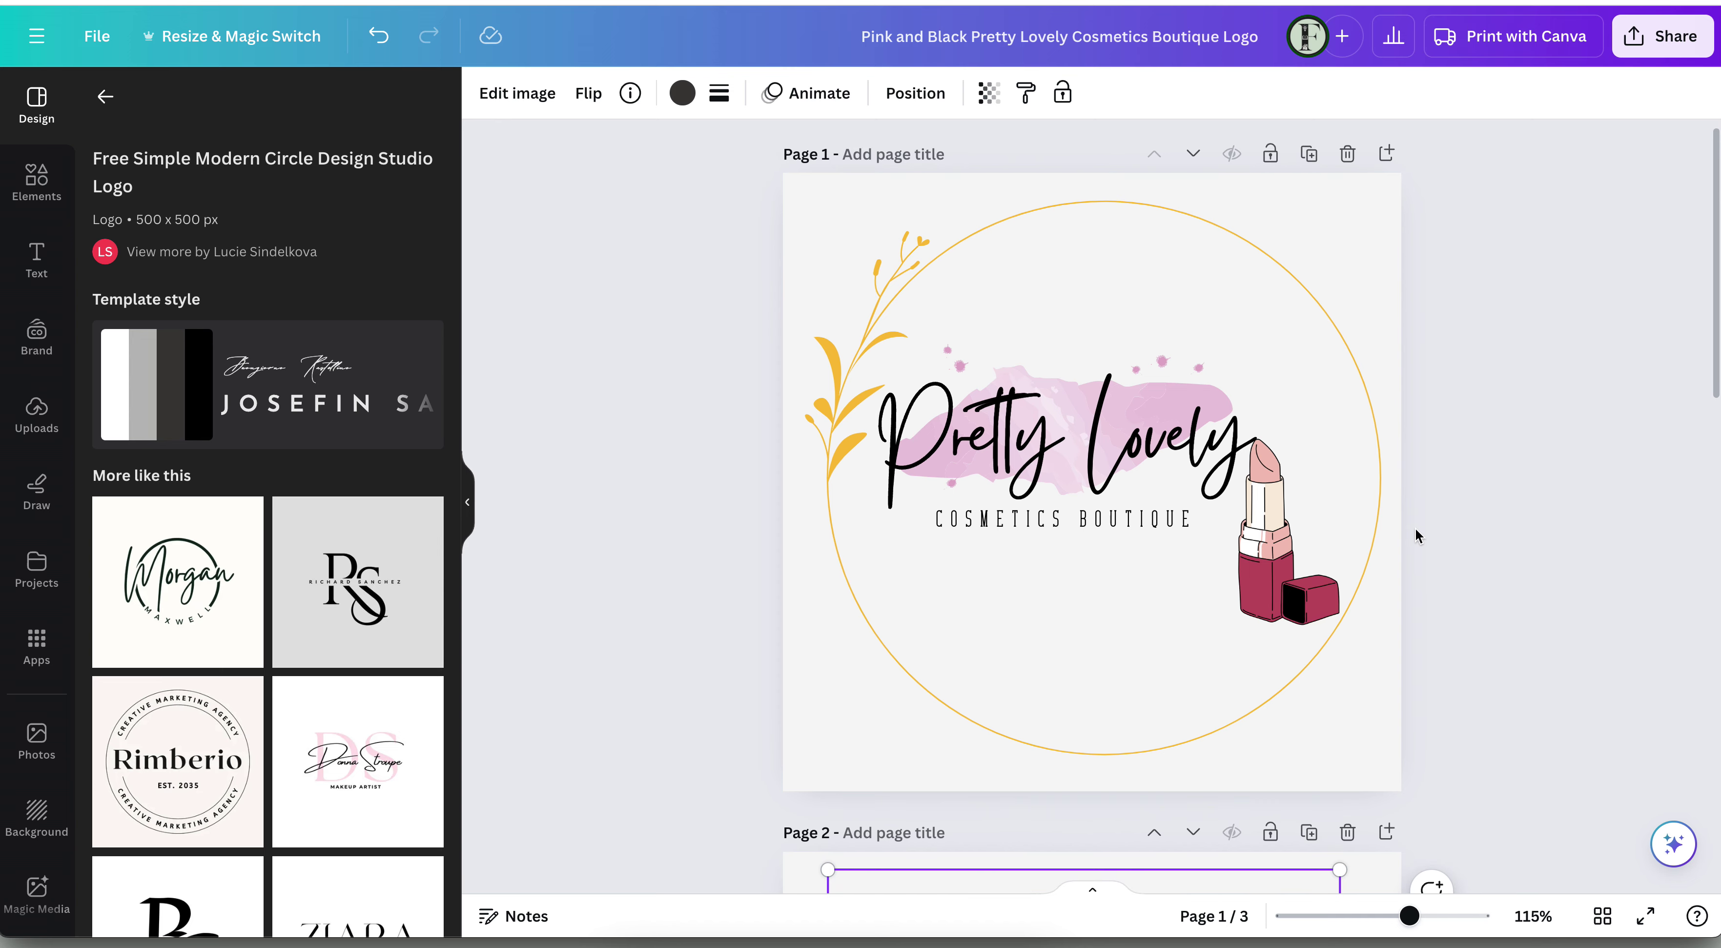
{"action": "left_click", "coordinate": [105, 96]}
{"action": "scroll", "coordinate": [333, 642], "scroll_direction": "down", "scroll_amount": 2}
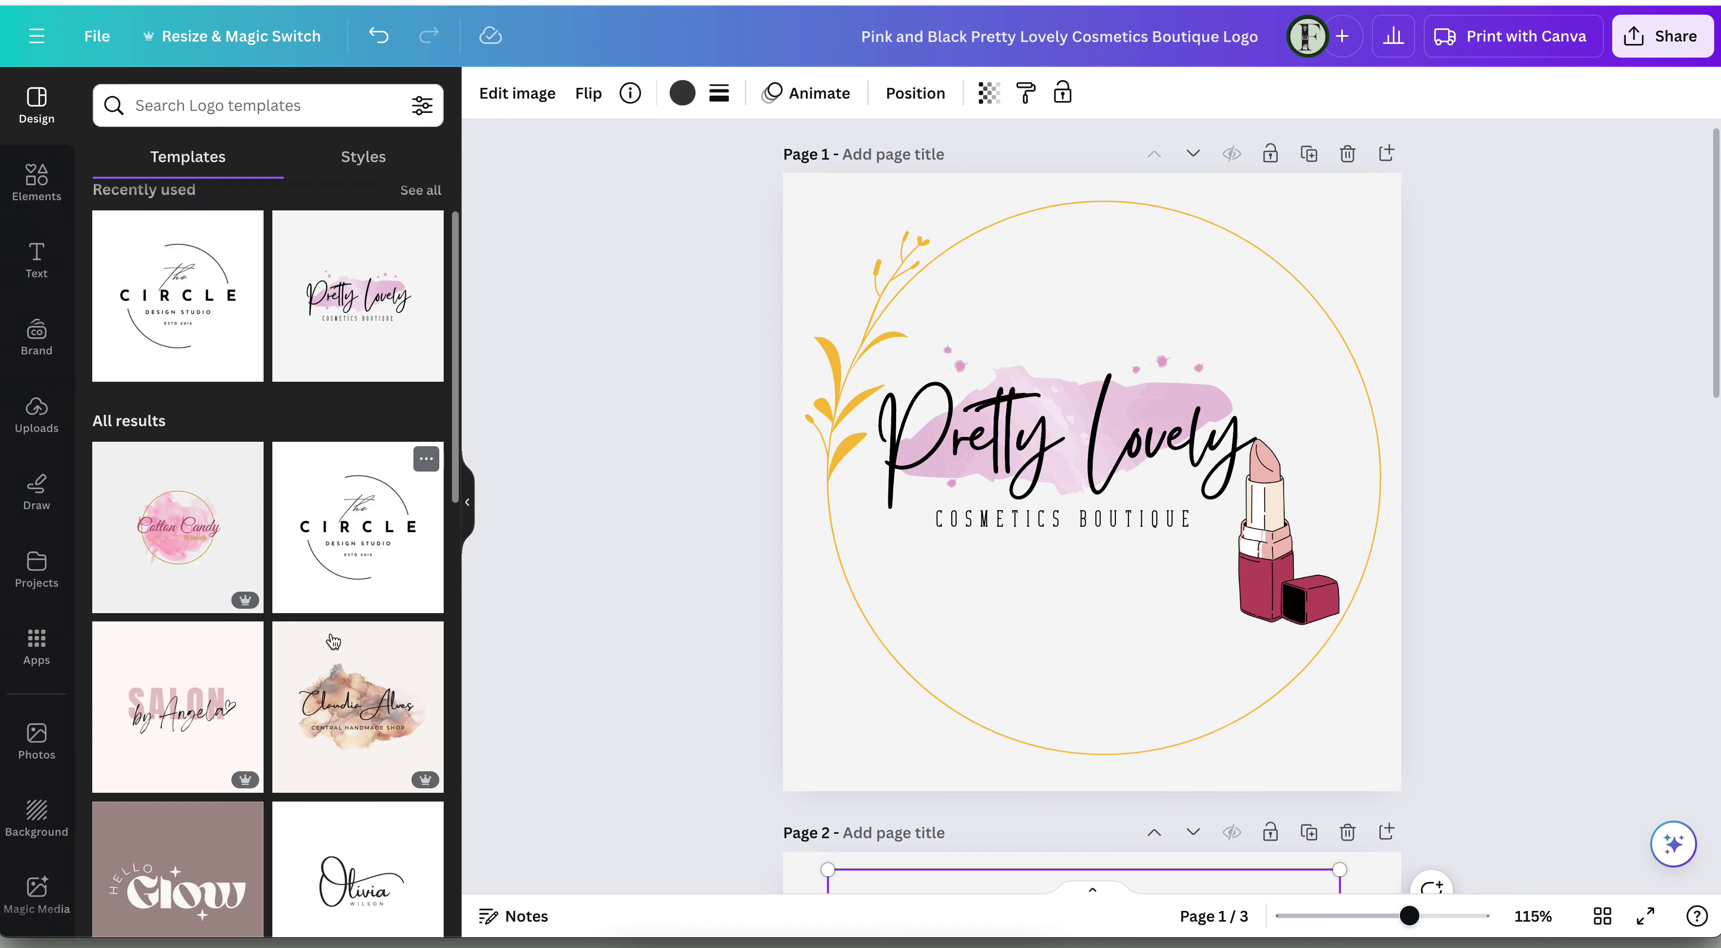
{"action": "scroll", "coordinate": [872, 791], "scroll_direction": "down", "scroll_amount": 15}
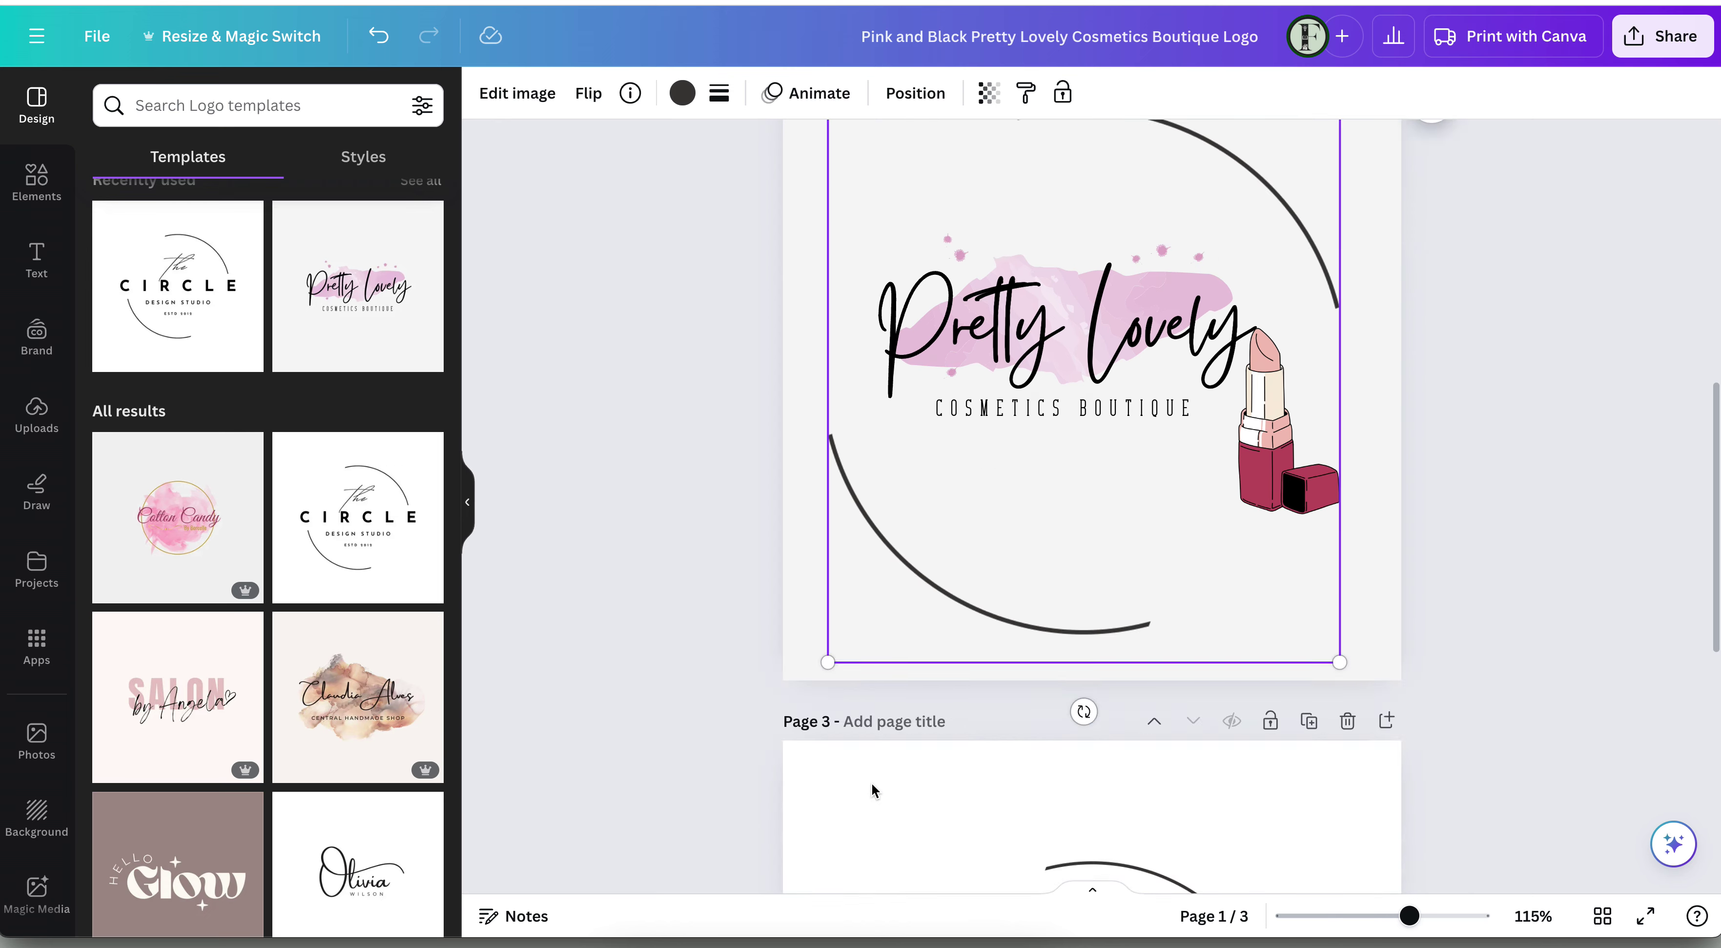
{"action": "left_click", "coordinate": [956, 852]}
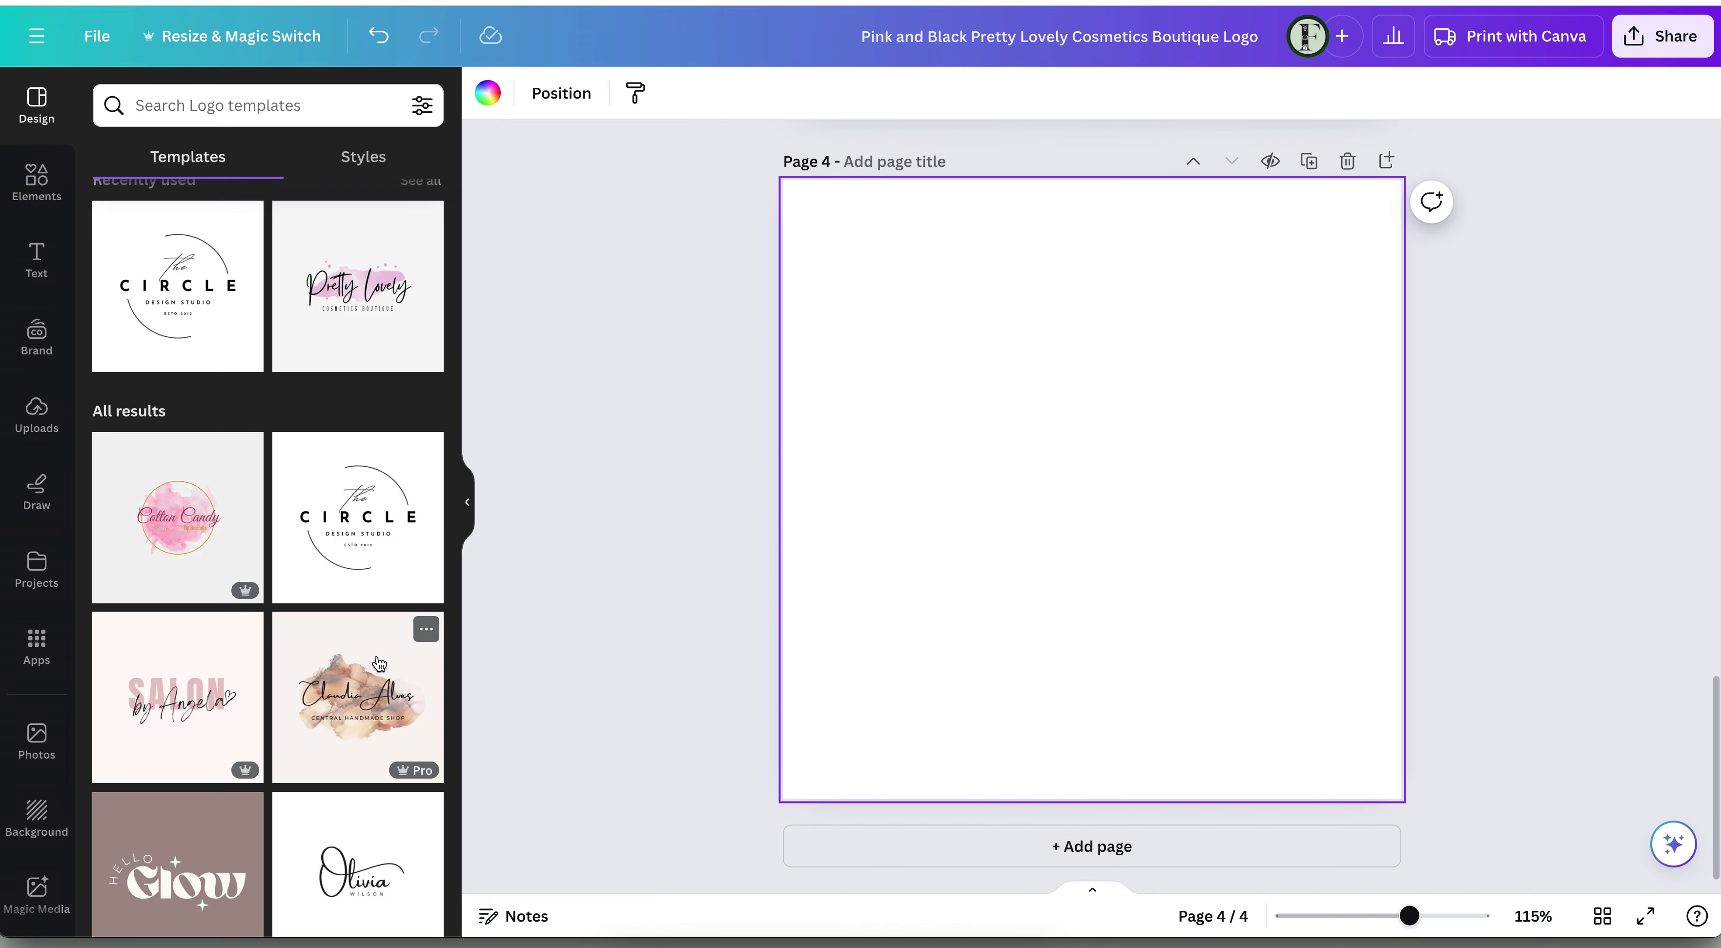
{"action": "left_click", "coordinate": [375, 658]}
{"action": "left_click", "coordinate": [1216, 508]}
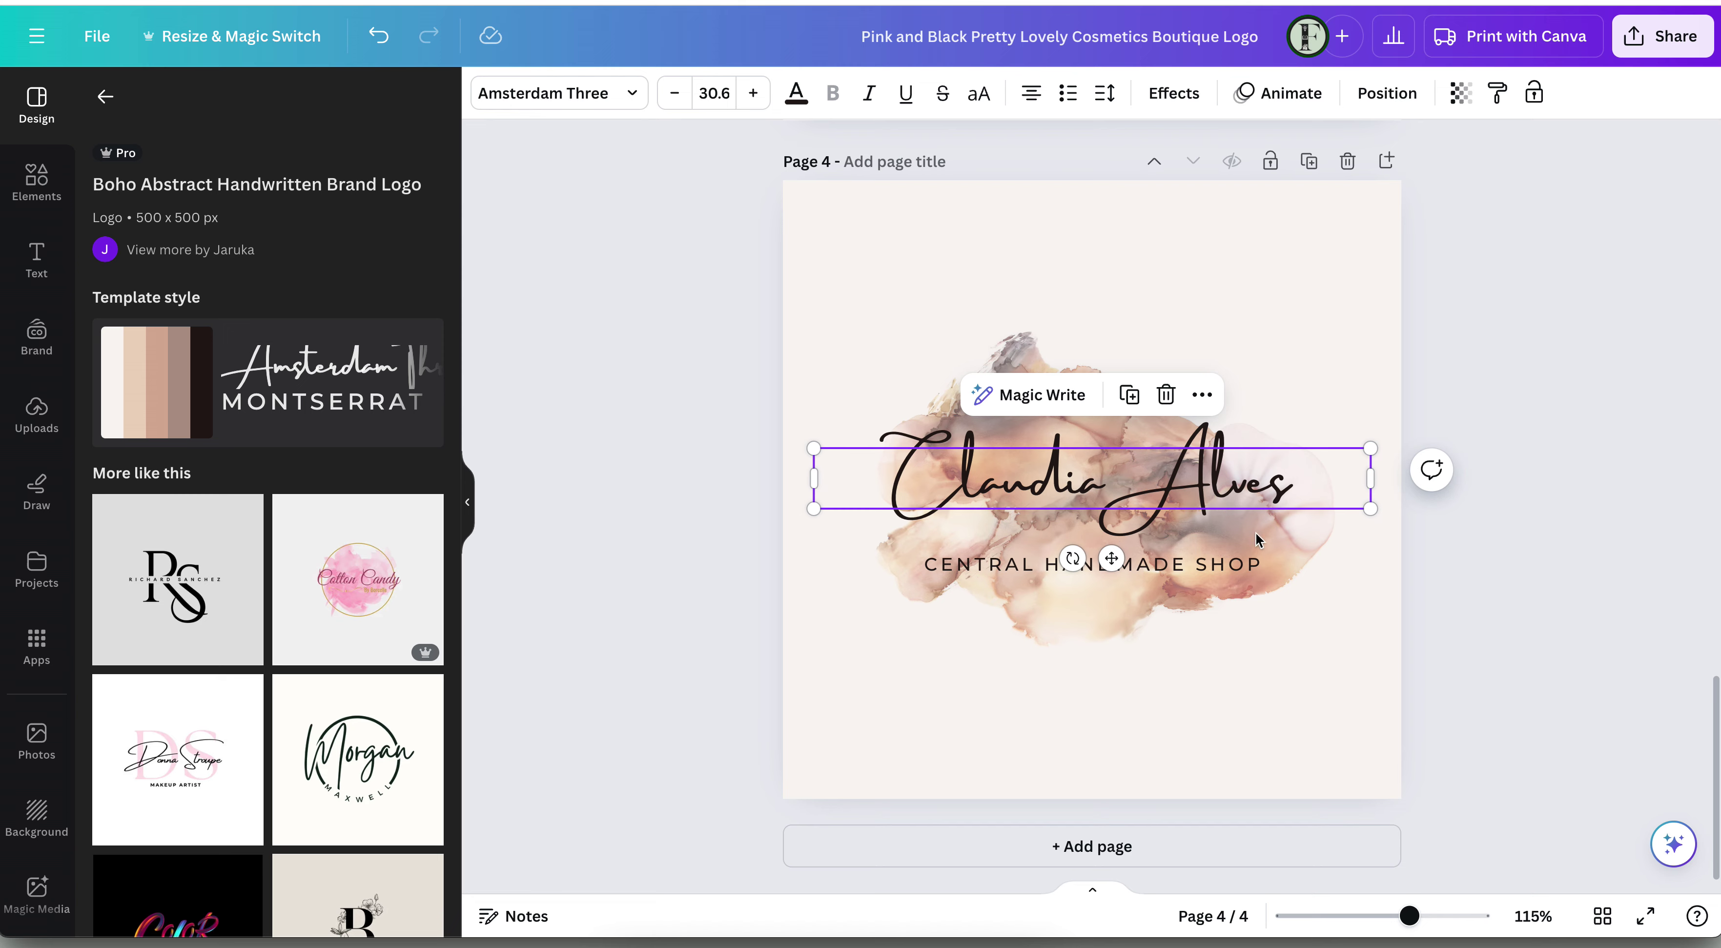
{"action": "left_click", "coordinate": [1201, 588]}
{"action": "left_click", "coordinate": [1201, 579]}
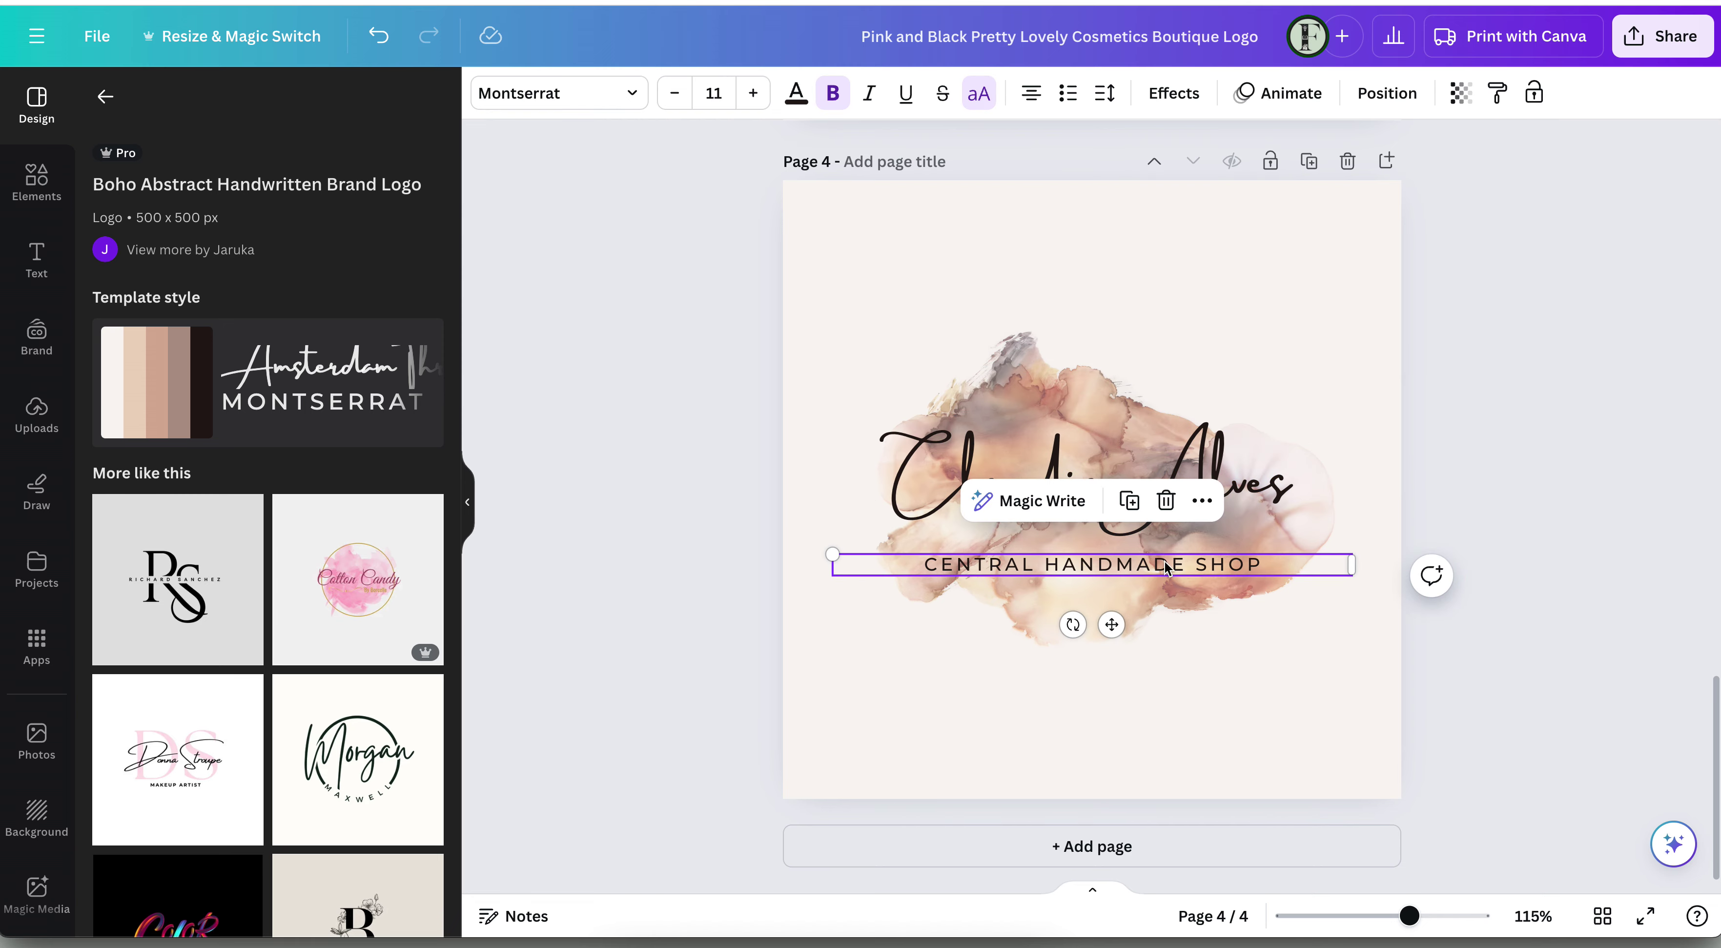
{"action": "left_click", "coordinate": [1261, 467]}
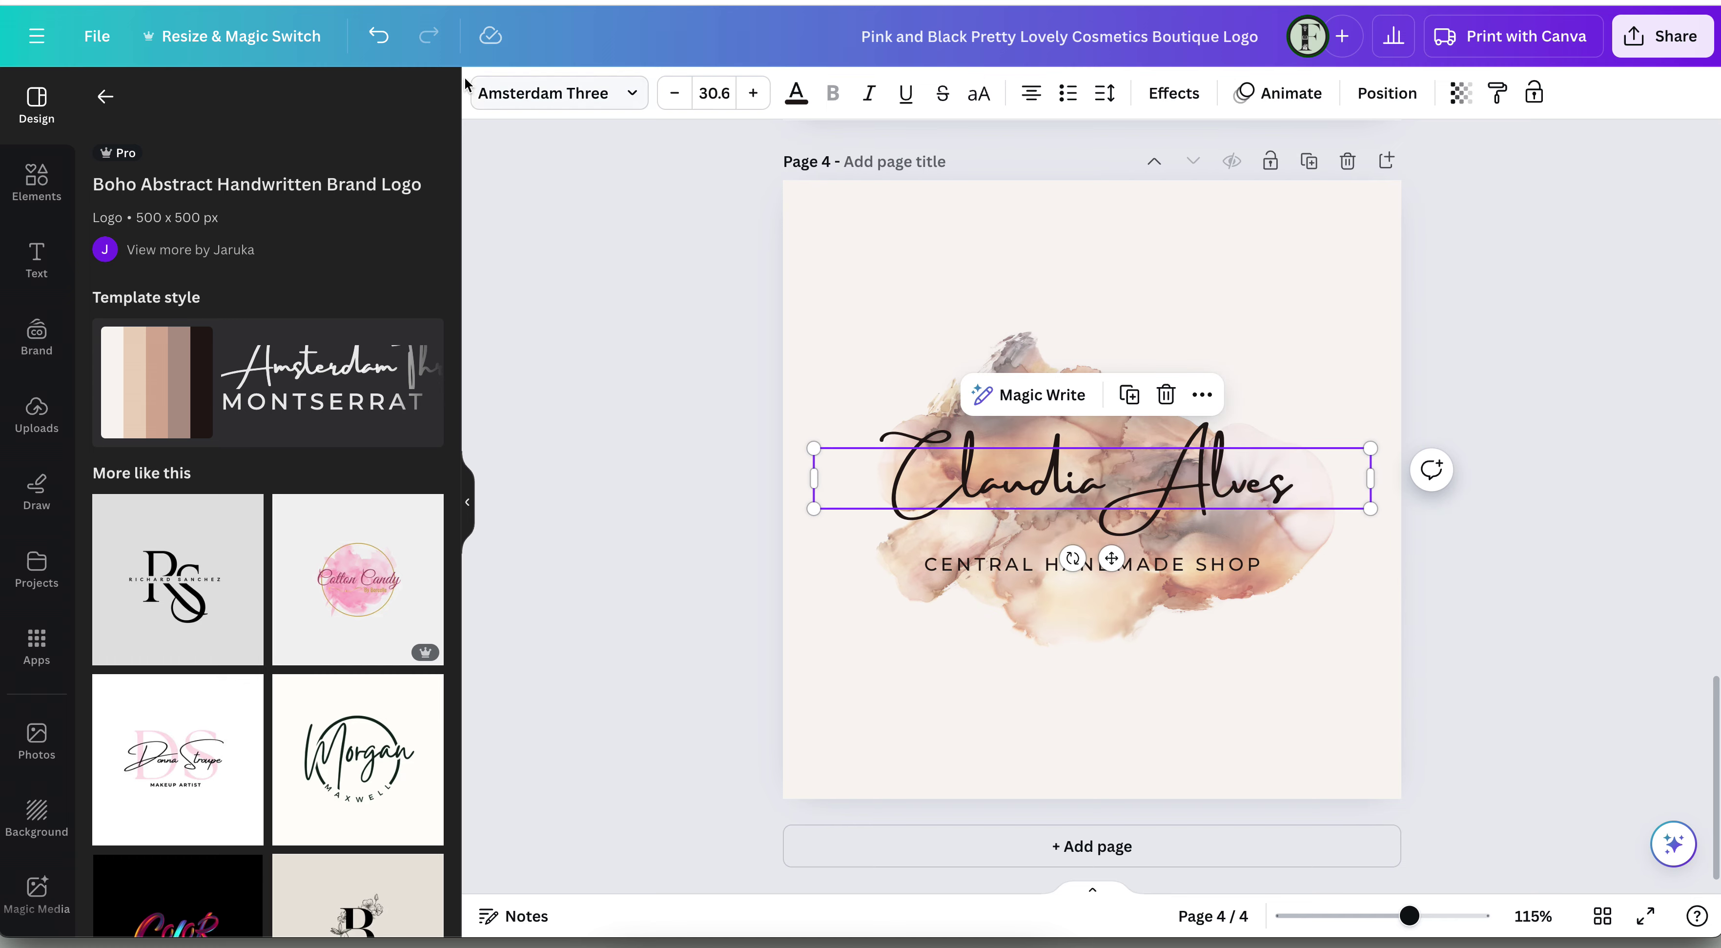
{"action": "left_click", "coordinate": [567, 92]}
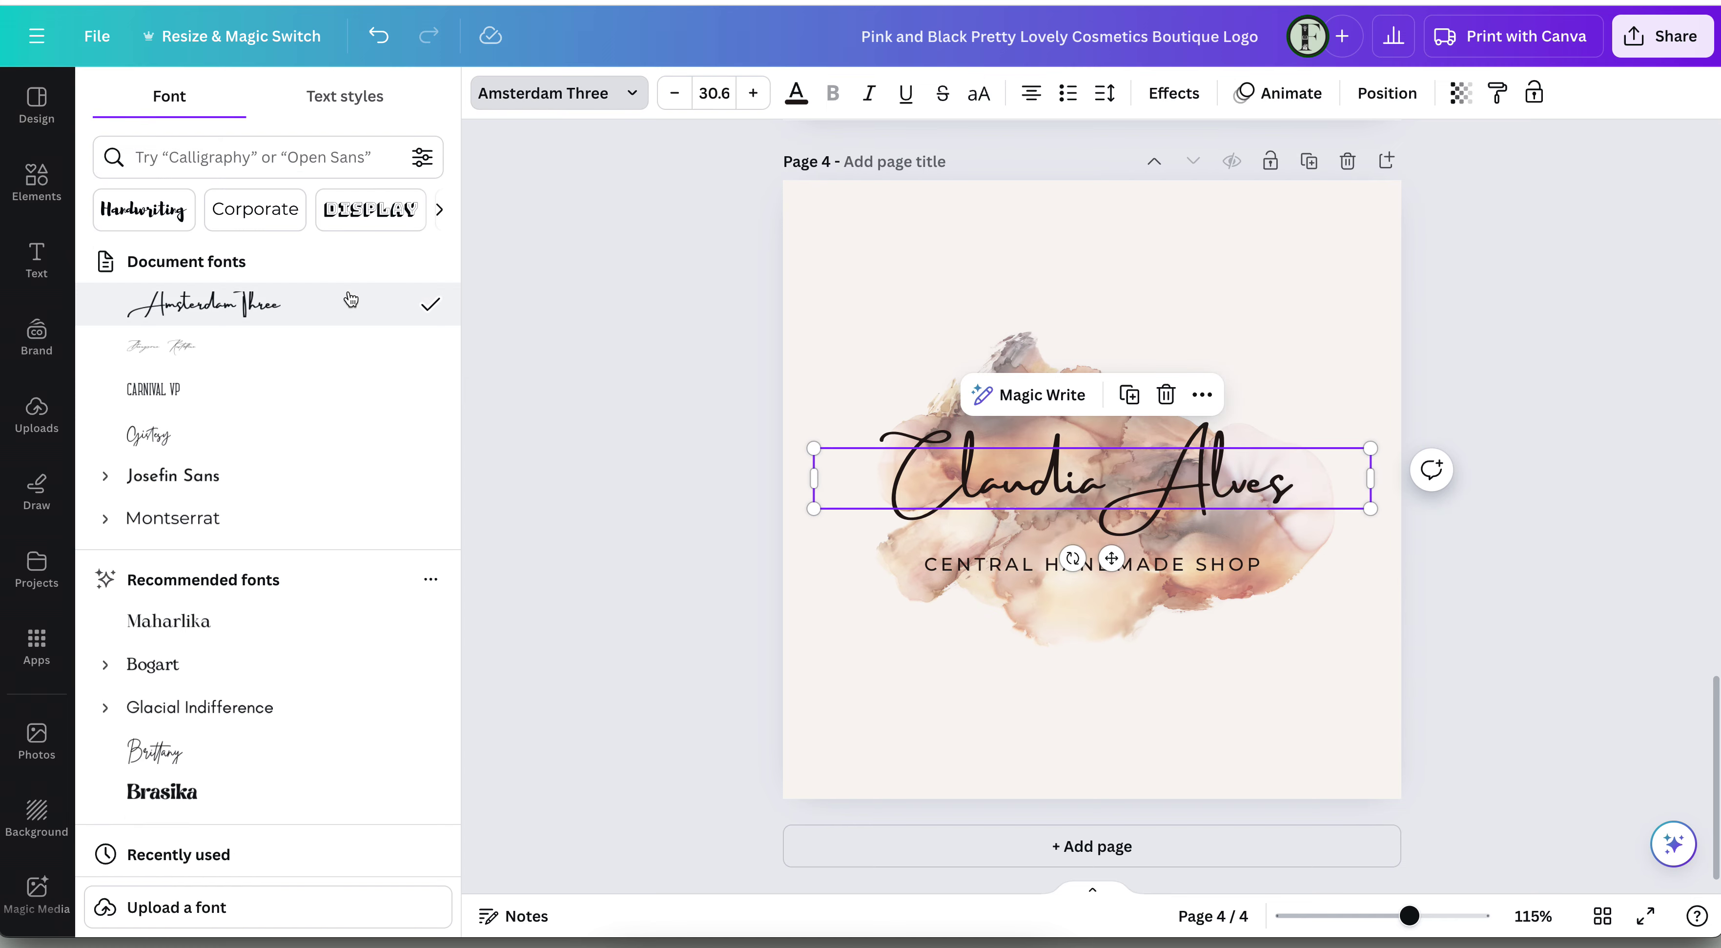
{"action": "key", "text": "Escape"}
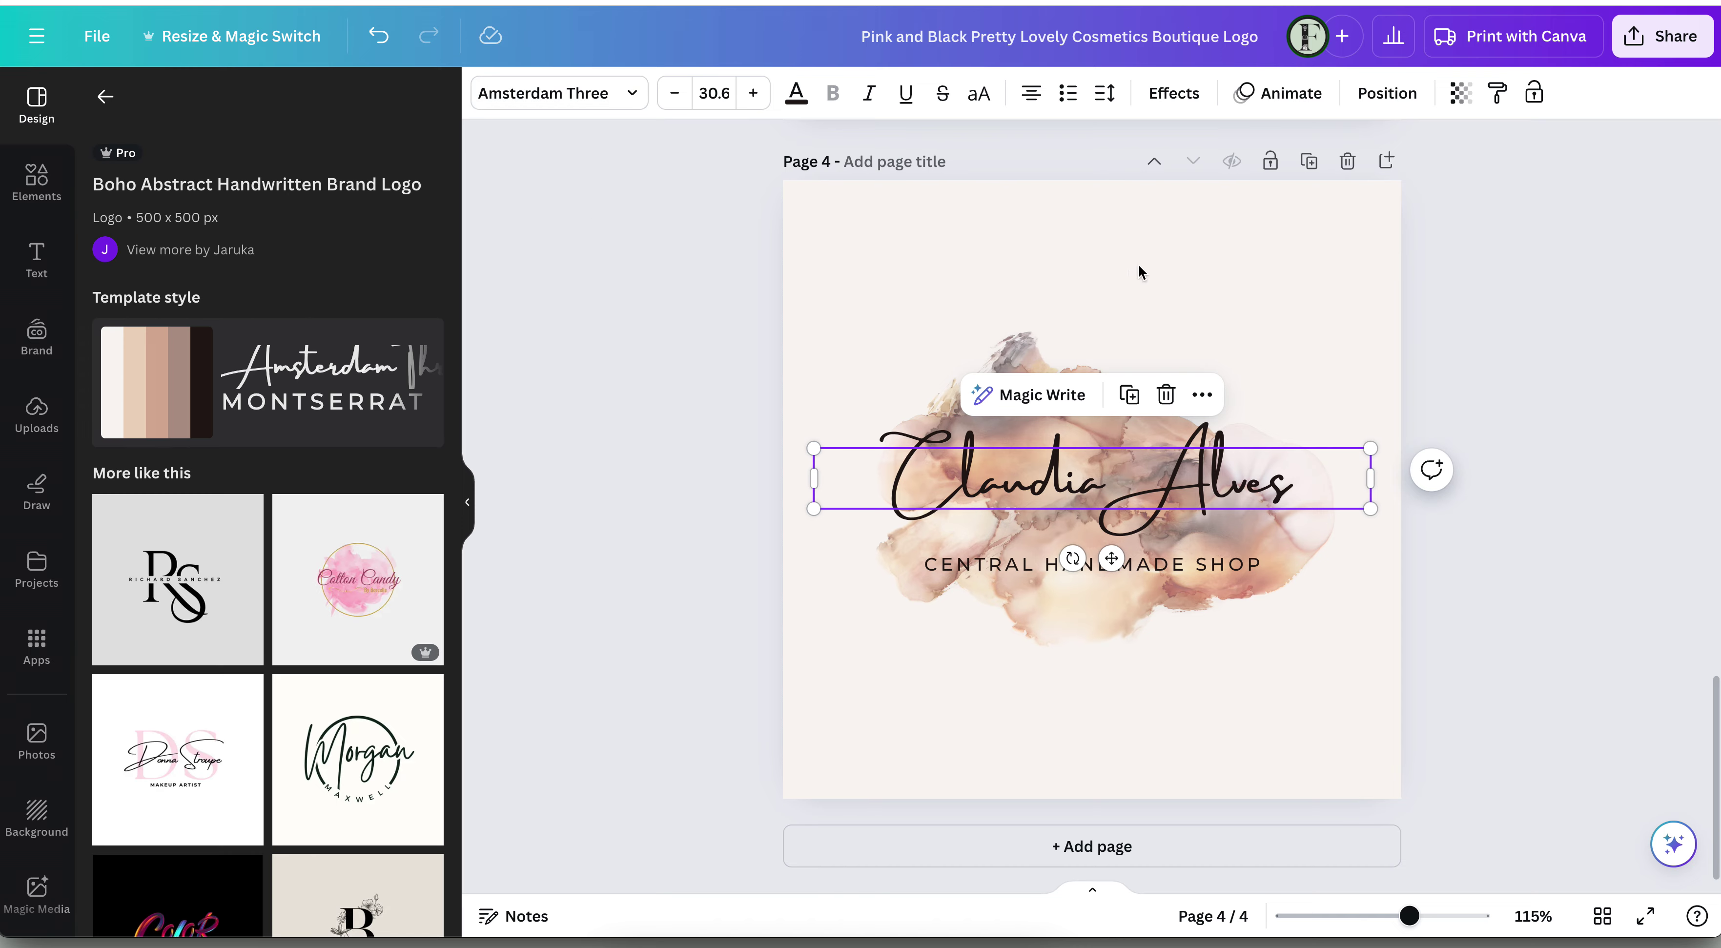
{"action": "left_click", "coordinate": [1056, 211]}
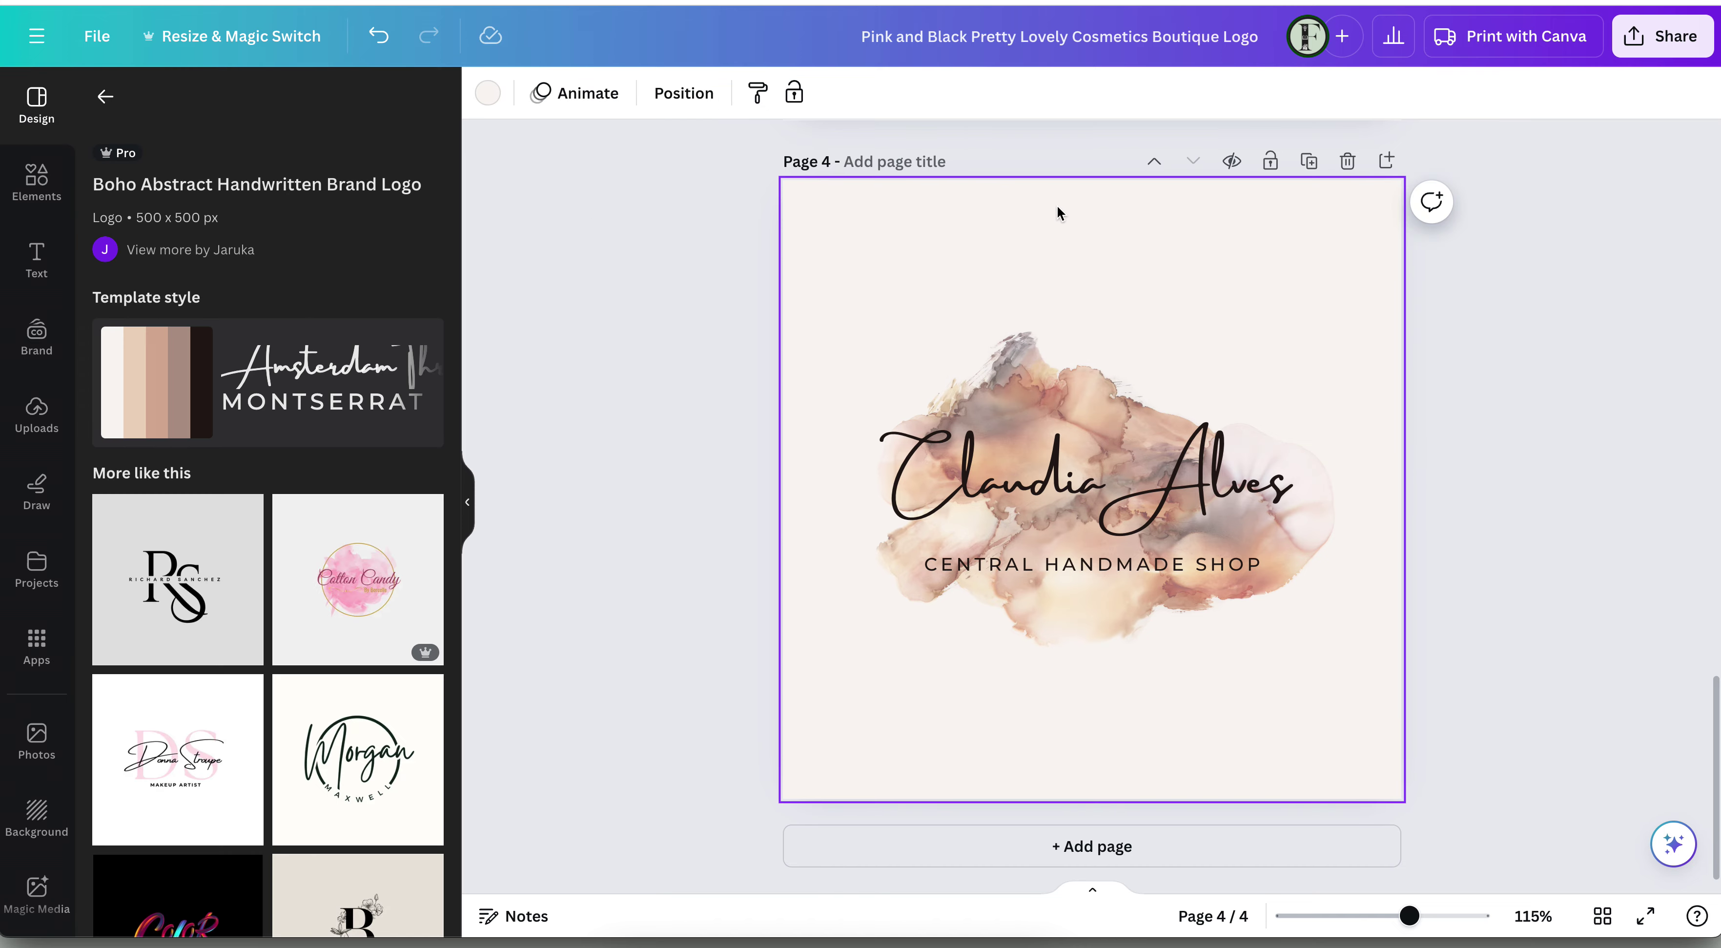
{"action": "left_click", "coordinate": [1101, 640]}
{"action": "scroll", "coordinate": [1185, 363], "scroll_direction": "up", "scroll_amount": 20}
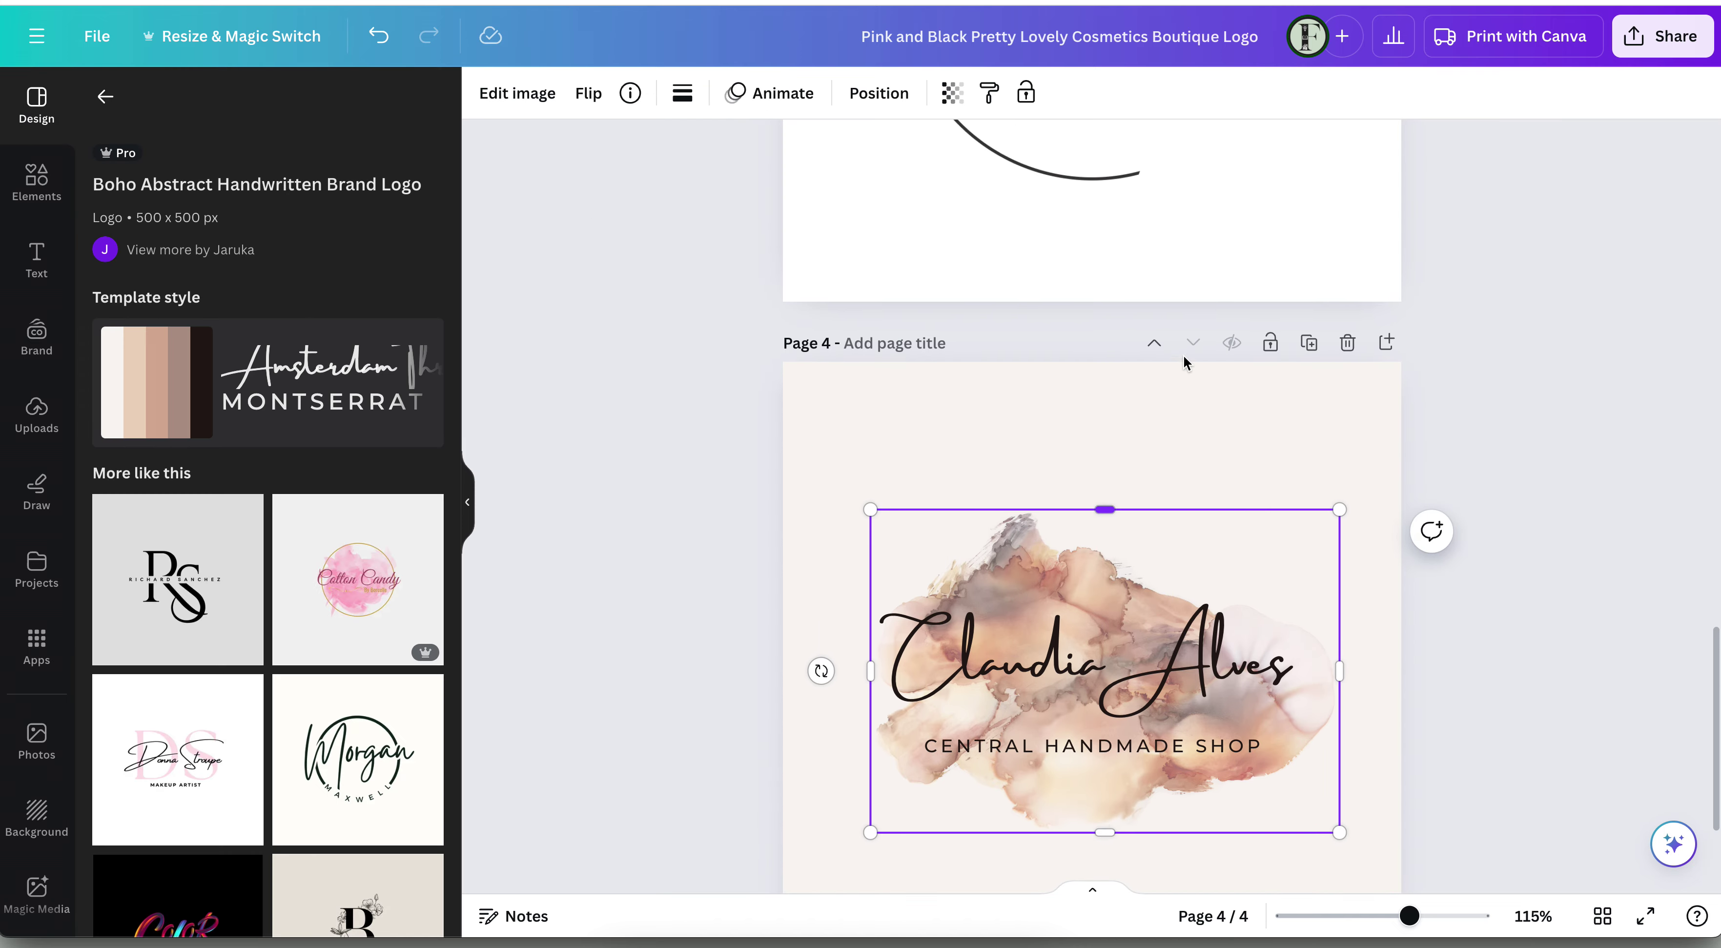
{"action": "scroll", "coordinate": [1185, 363], "scroll_direction": "up", "scroll_amount": 6}
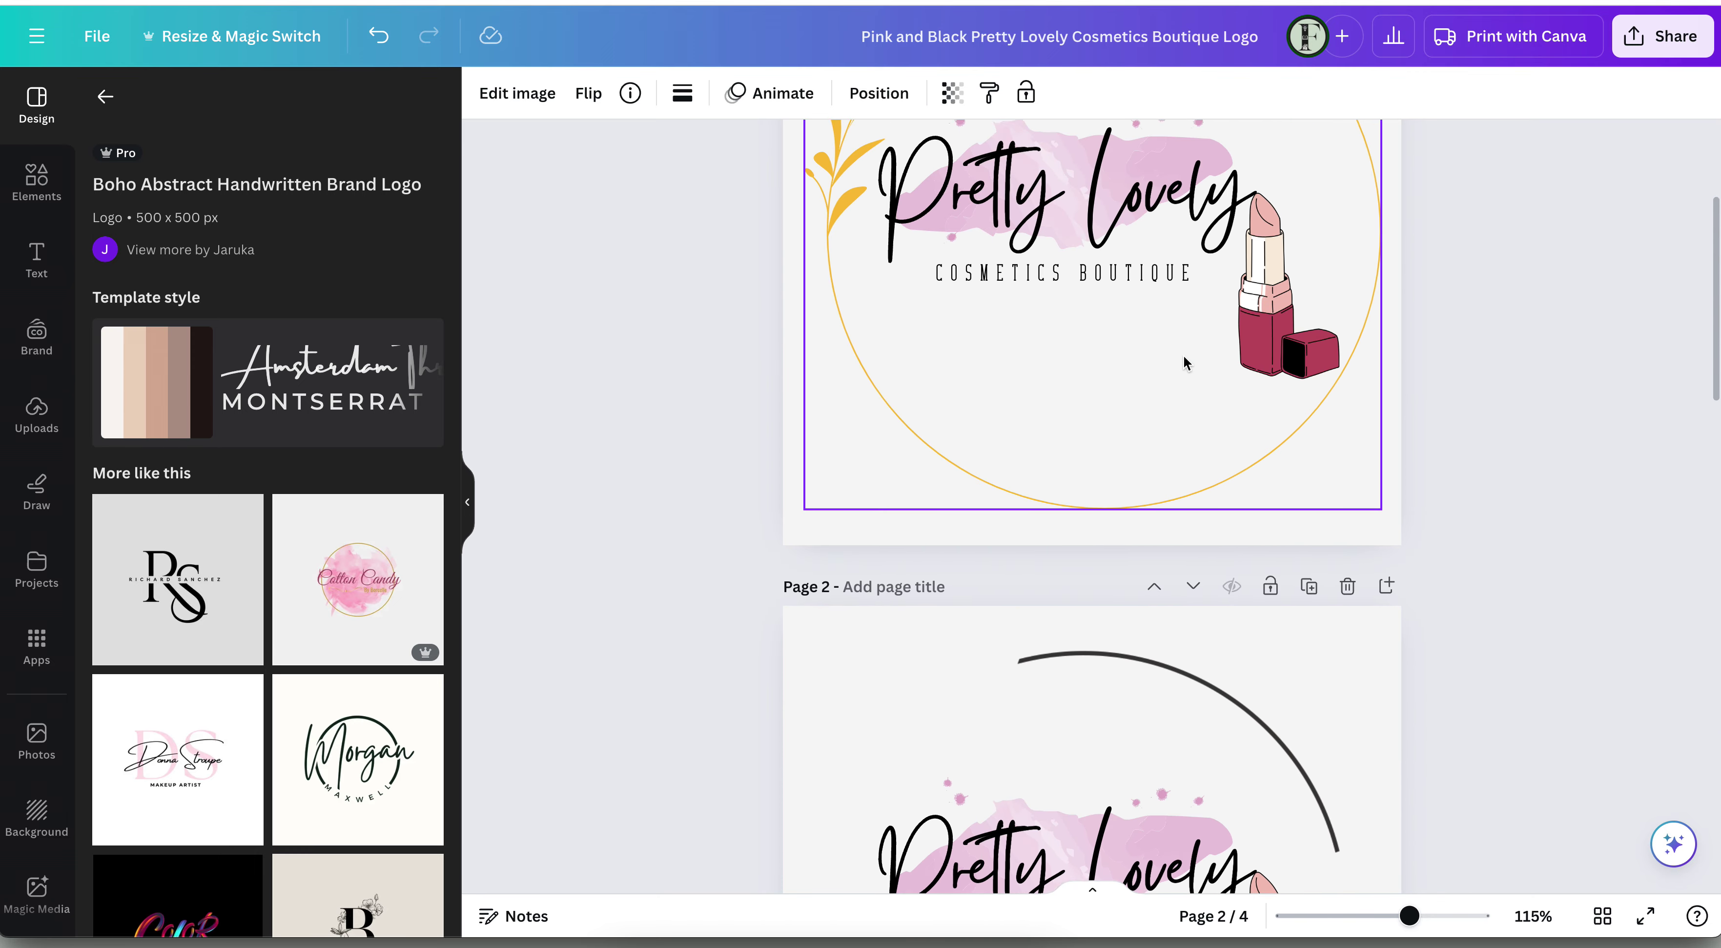
{"action": "scroll", "coordinate": [1184, 364], "scroll_direction": "up", "scroll_amount": 2}
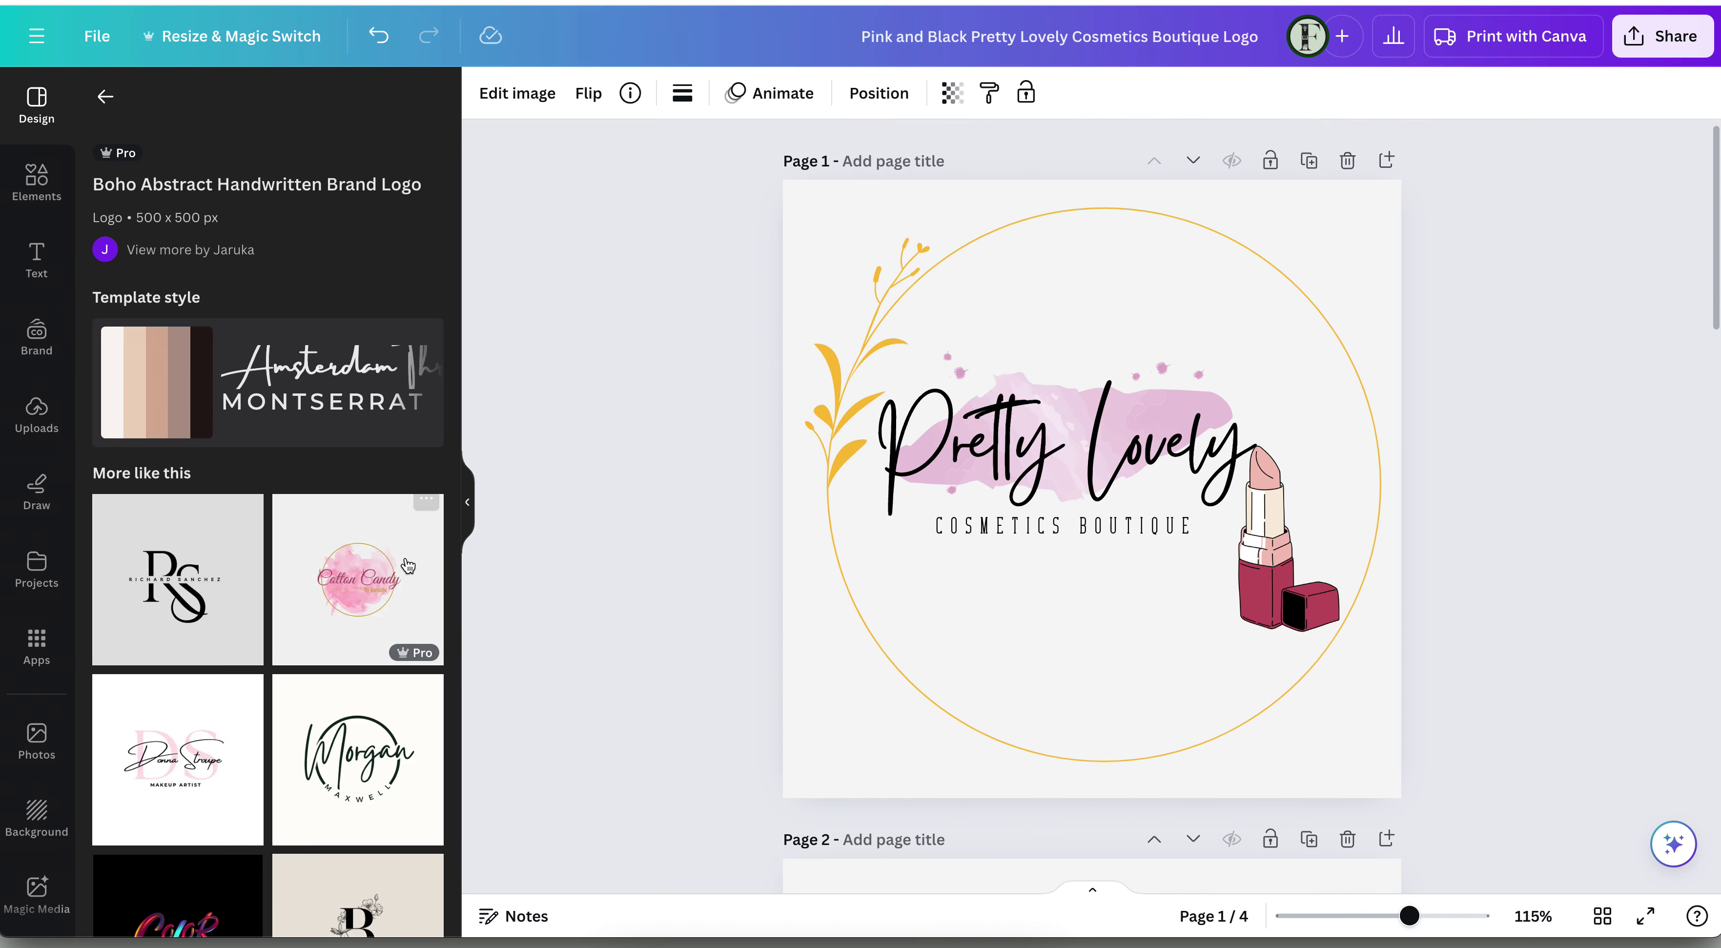
{"action": "scroll", "coordinate": [344, 689], "scroll_direction": "down", "scroll_amount": 3}
{"action": "scroll", "coordinate": [341, 693], "scroll_direction": "down", "scroll_amount": 10}
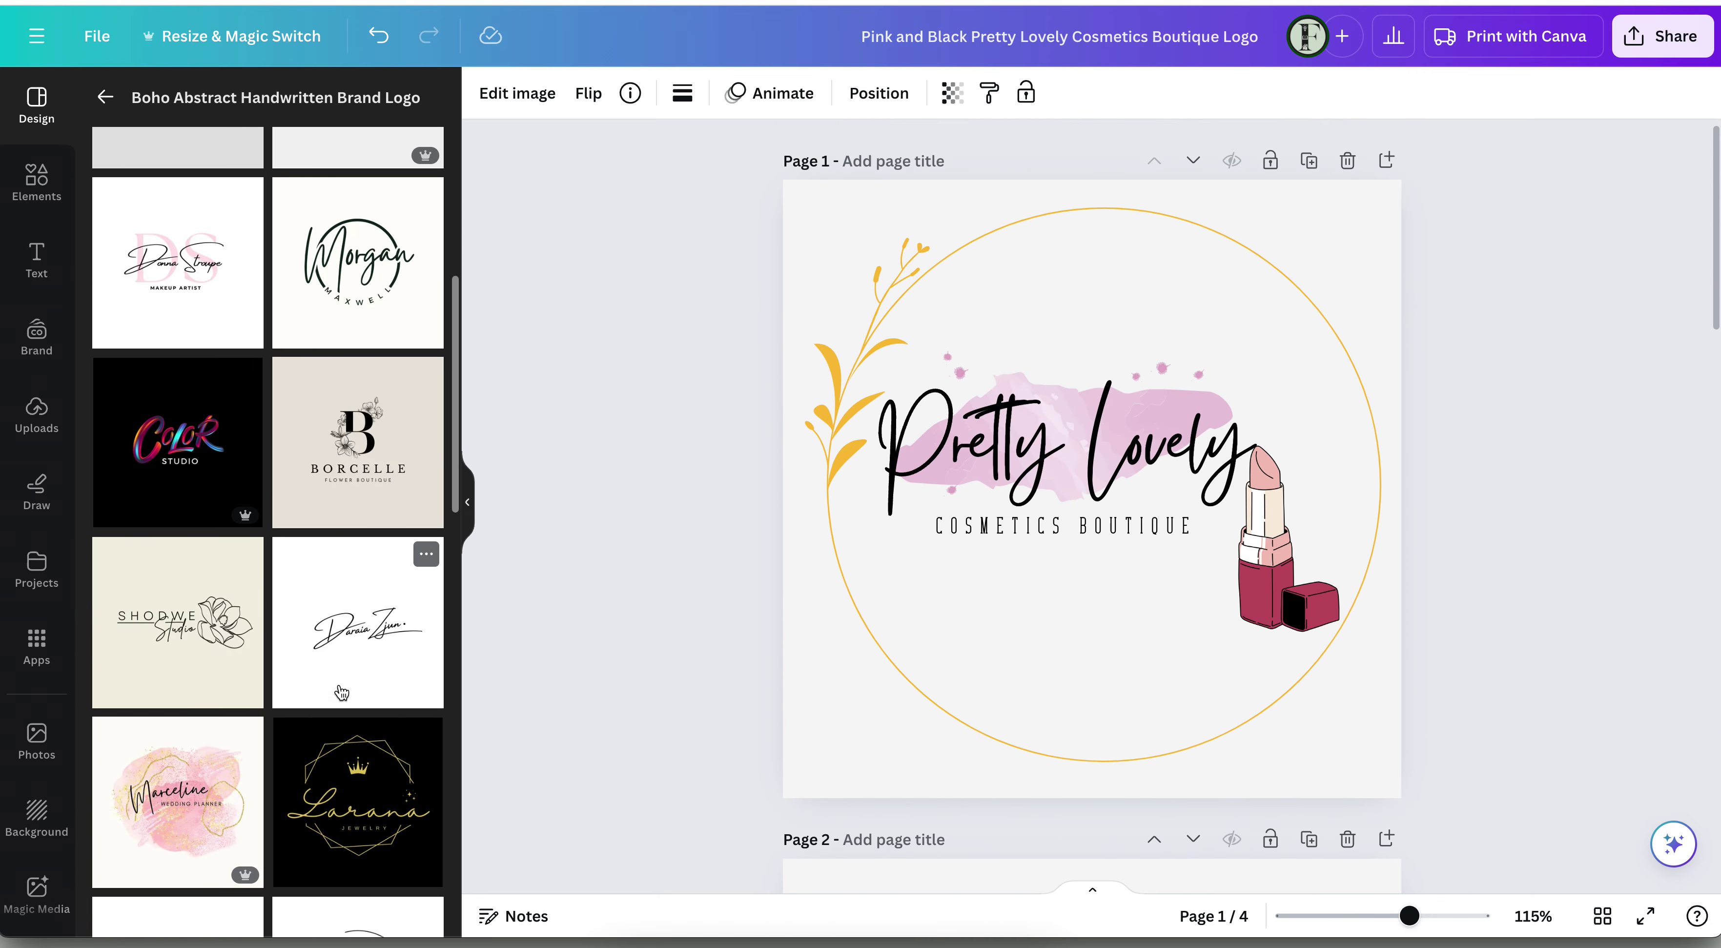
{"action": "scroll", "coordinate": [341, 693], "scroll_direction": "down", "scroll_amount": 3}
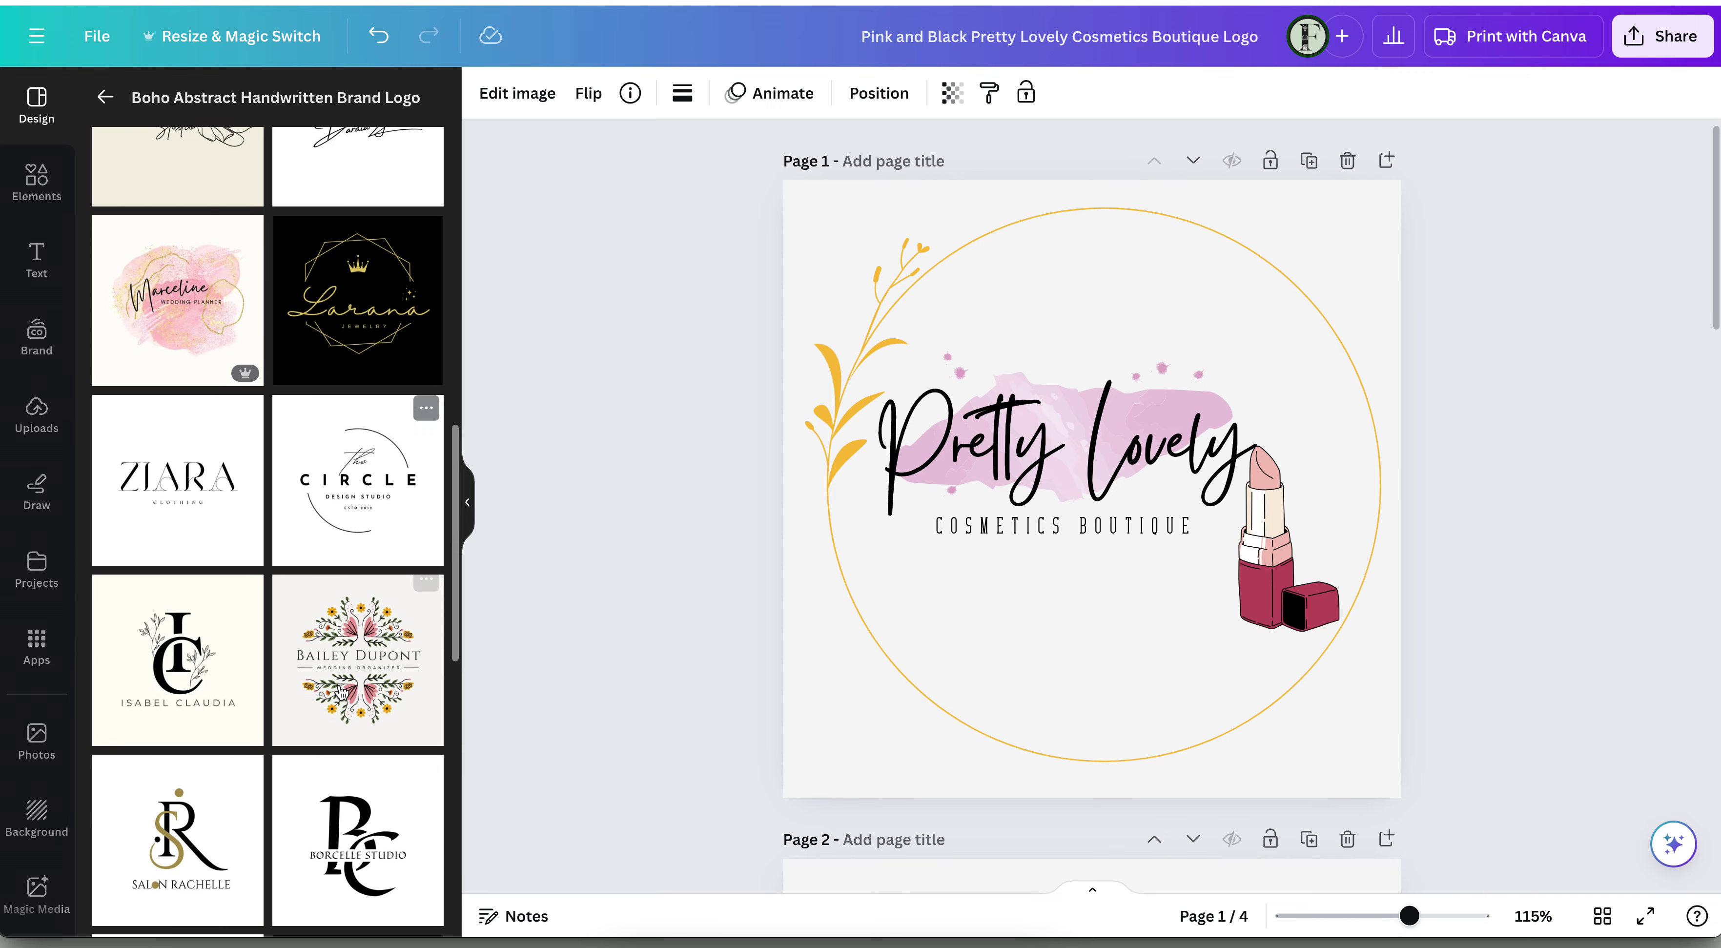
{"action": "scroll", "coordinate": [1121, 627], "scroll_direction": "down", "scroll_amount": 12}
{"action": "scroll", "coordinate": [1121, 626], "scroll_direction": "down", "scroll_amount": 10}
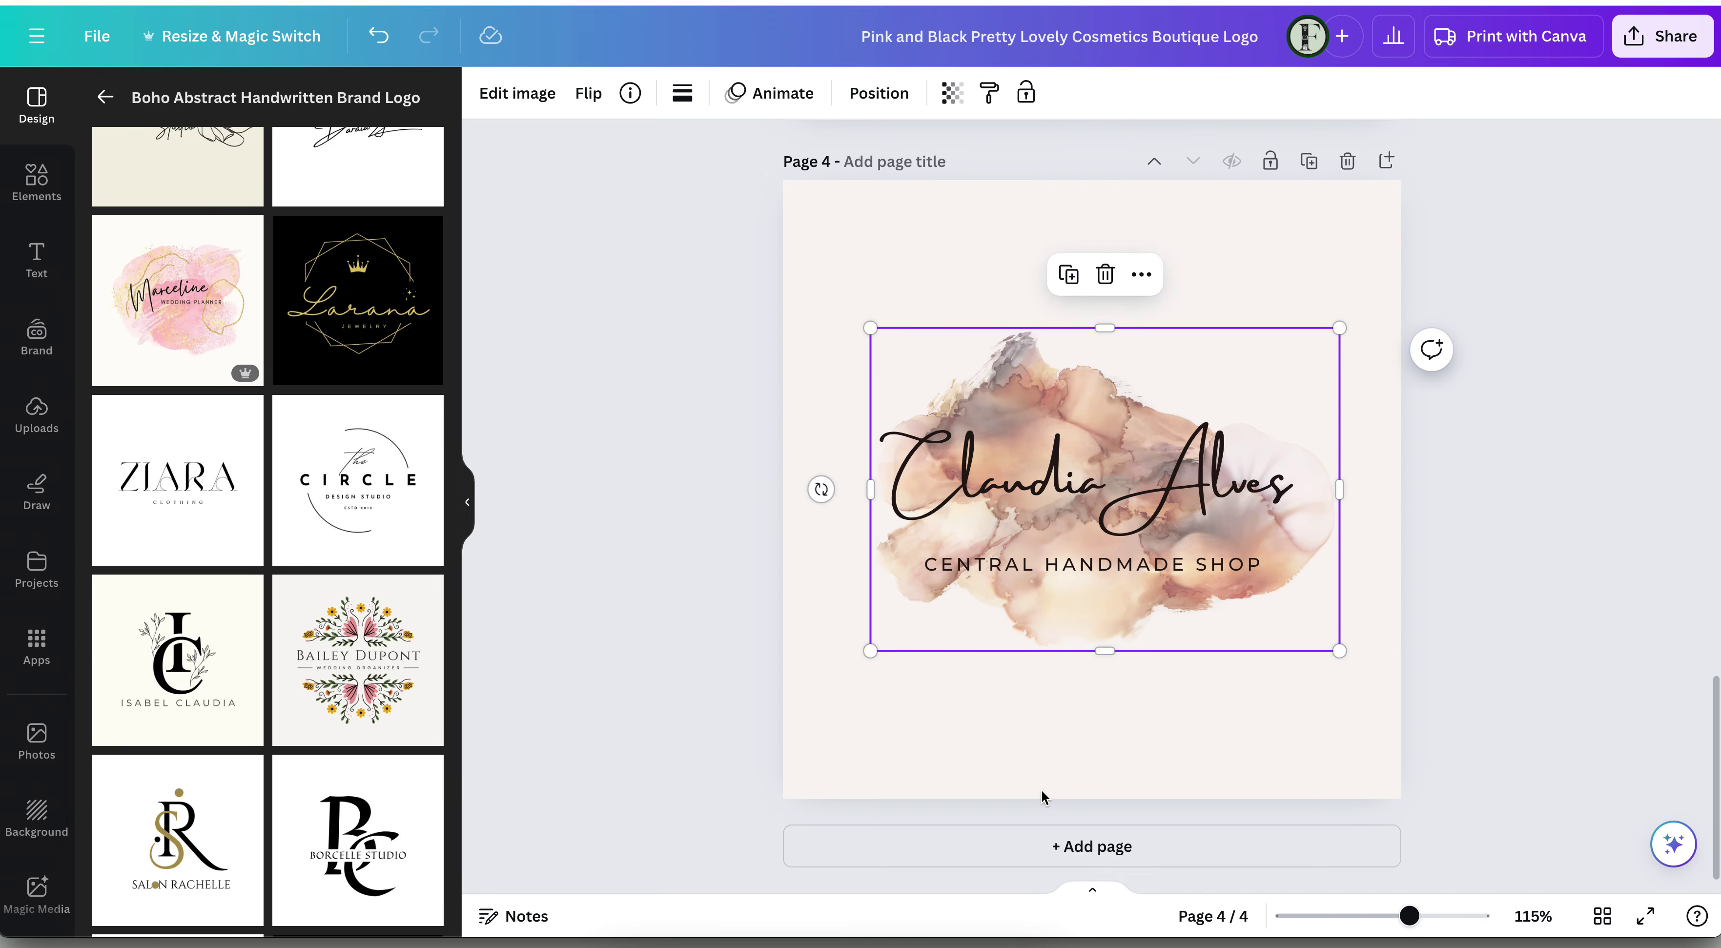
Add page 5 with the floral Wedding Organizer logo template and inspect its text and artwork
{"action": "left_click", "coordinate": [1018, 838]}
{"action": "left_click", "coordinate": [346, 648]}
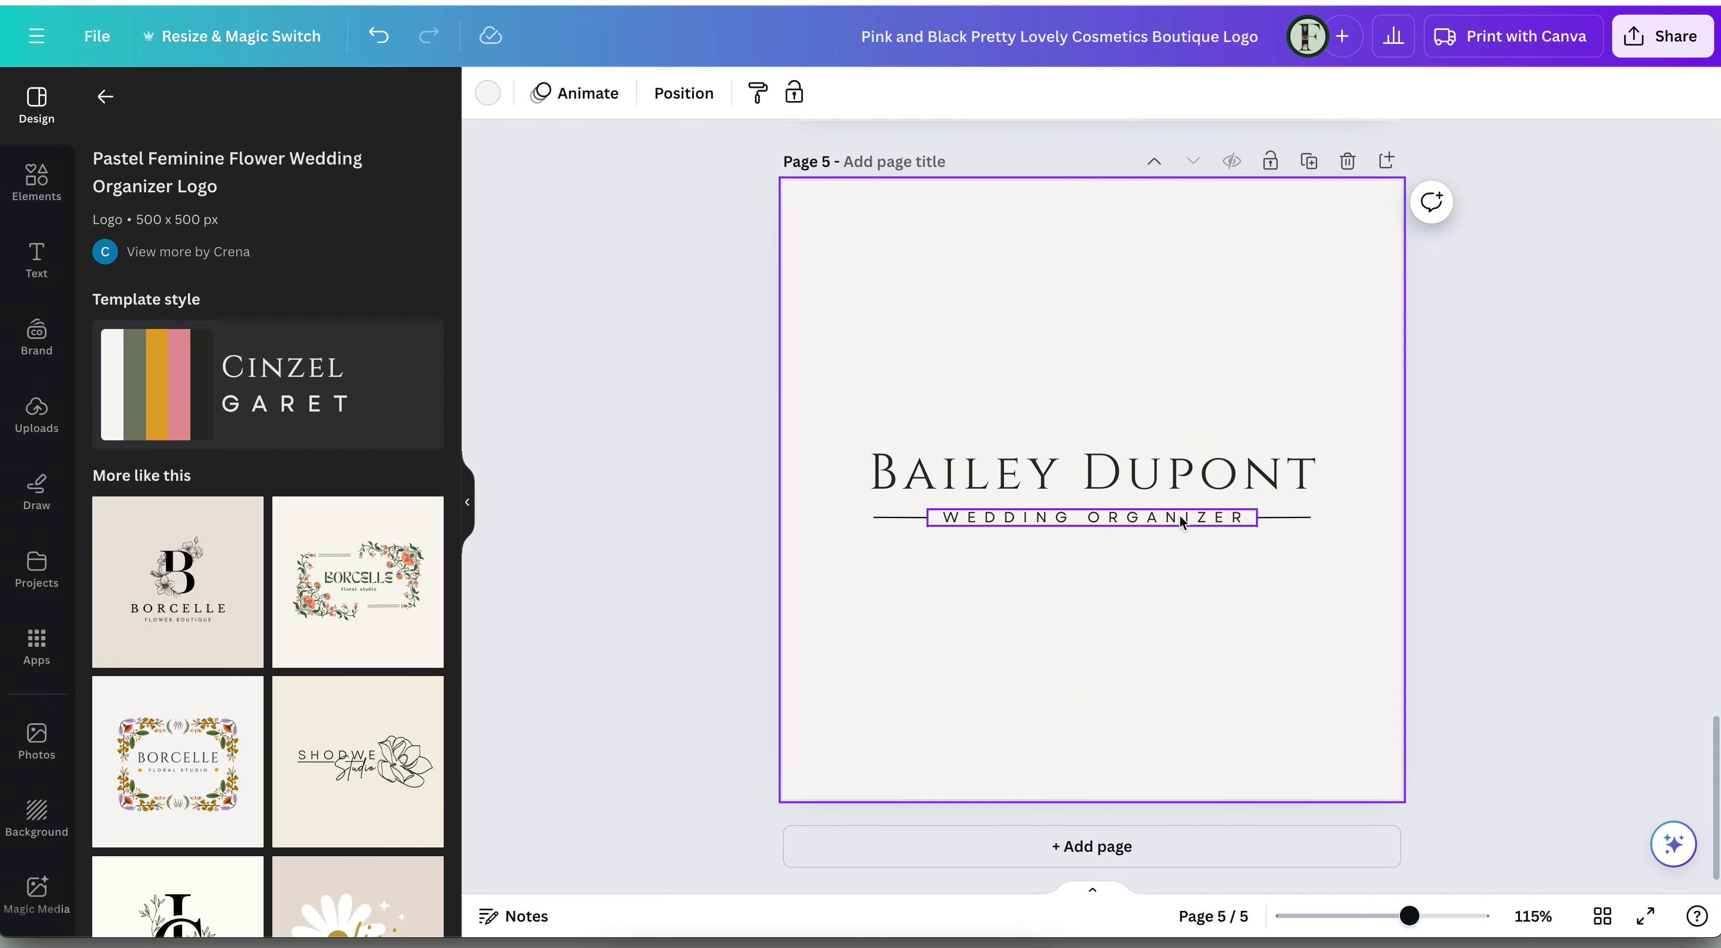
{"action": "double_click", "coordinate": [1155, 476]}
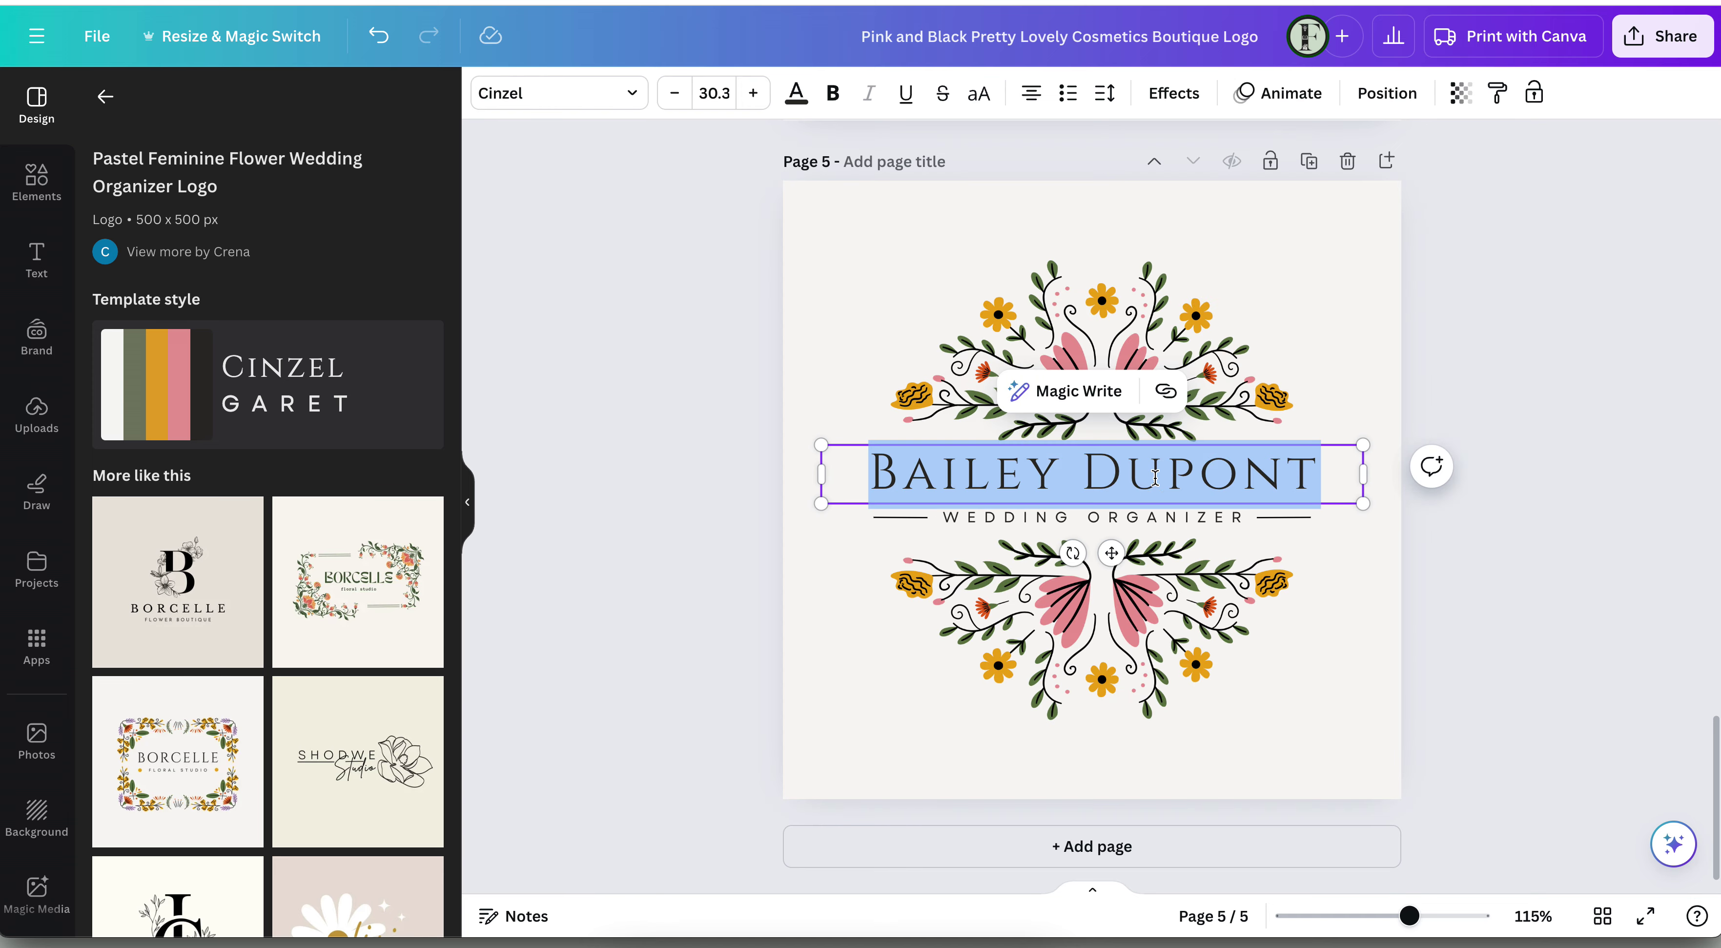
{"action": "left_click", "coordinate": [1375, 581]}
{"action": "left_click", "coordinate": [1225, 485]}
{"action": "left_click", "coordinate": [1211, 515]}
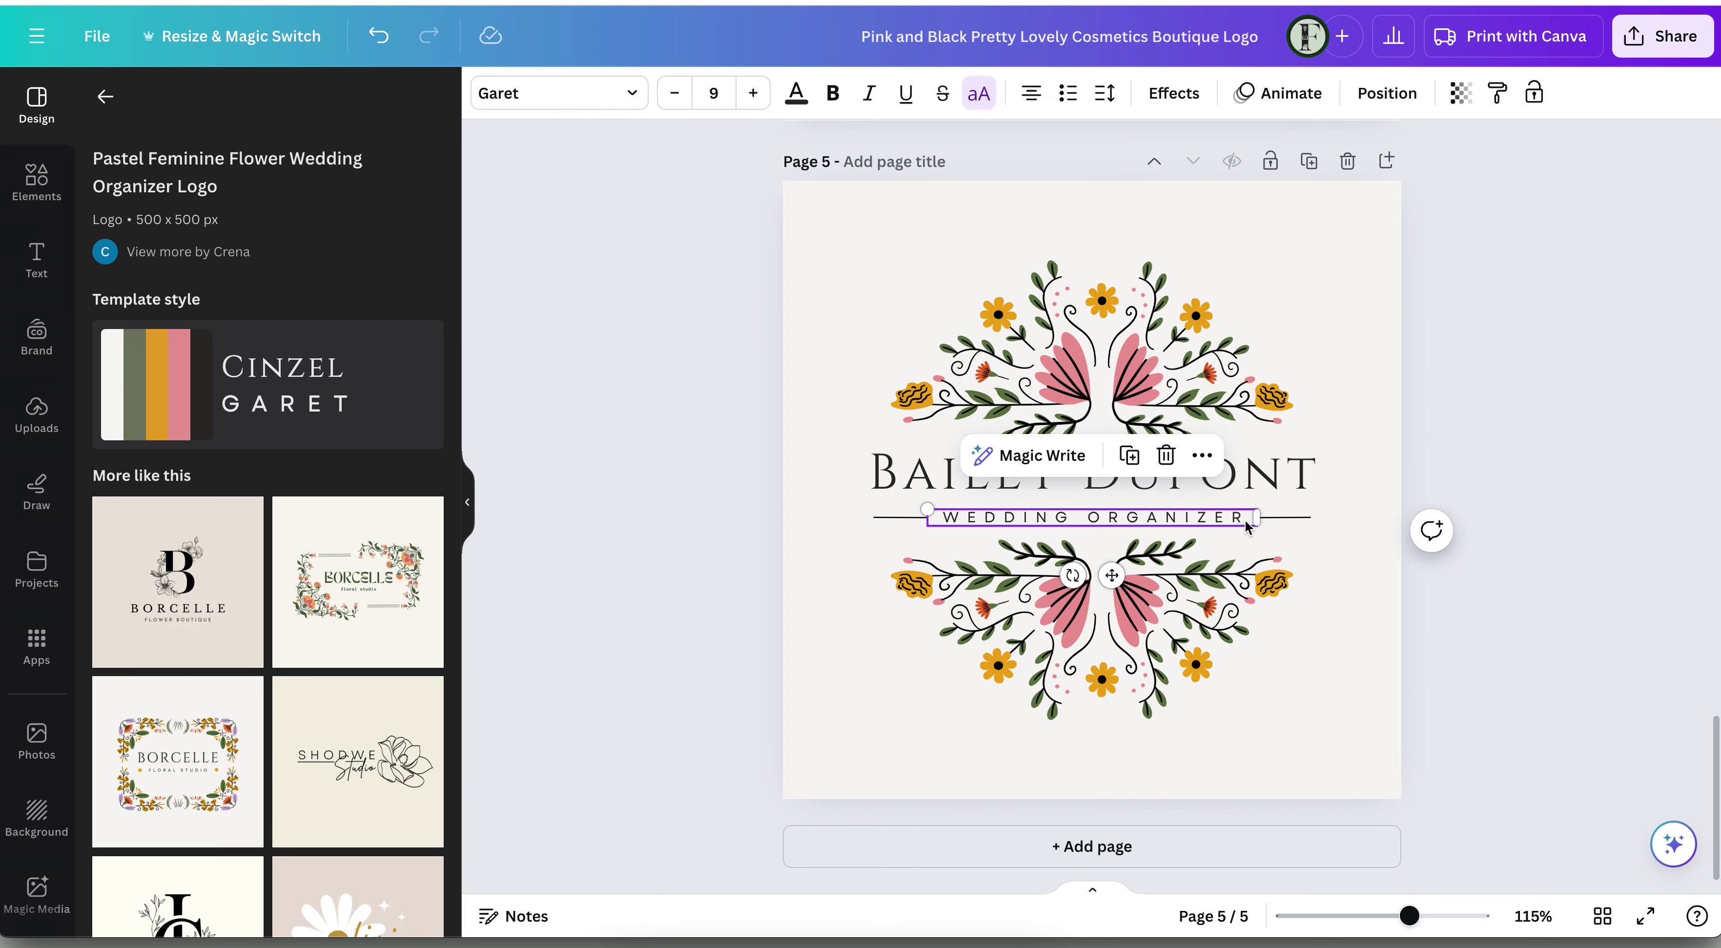
{"action": "left_click", "coordinate": [1293, 521]}
{"action": "left_click", "coordinate": [904, 517]}
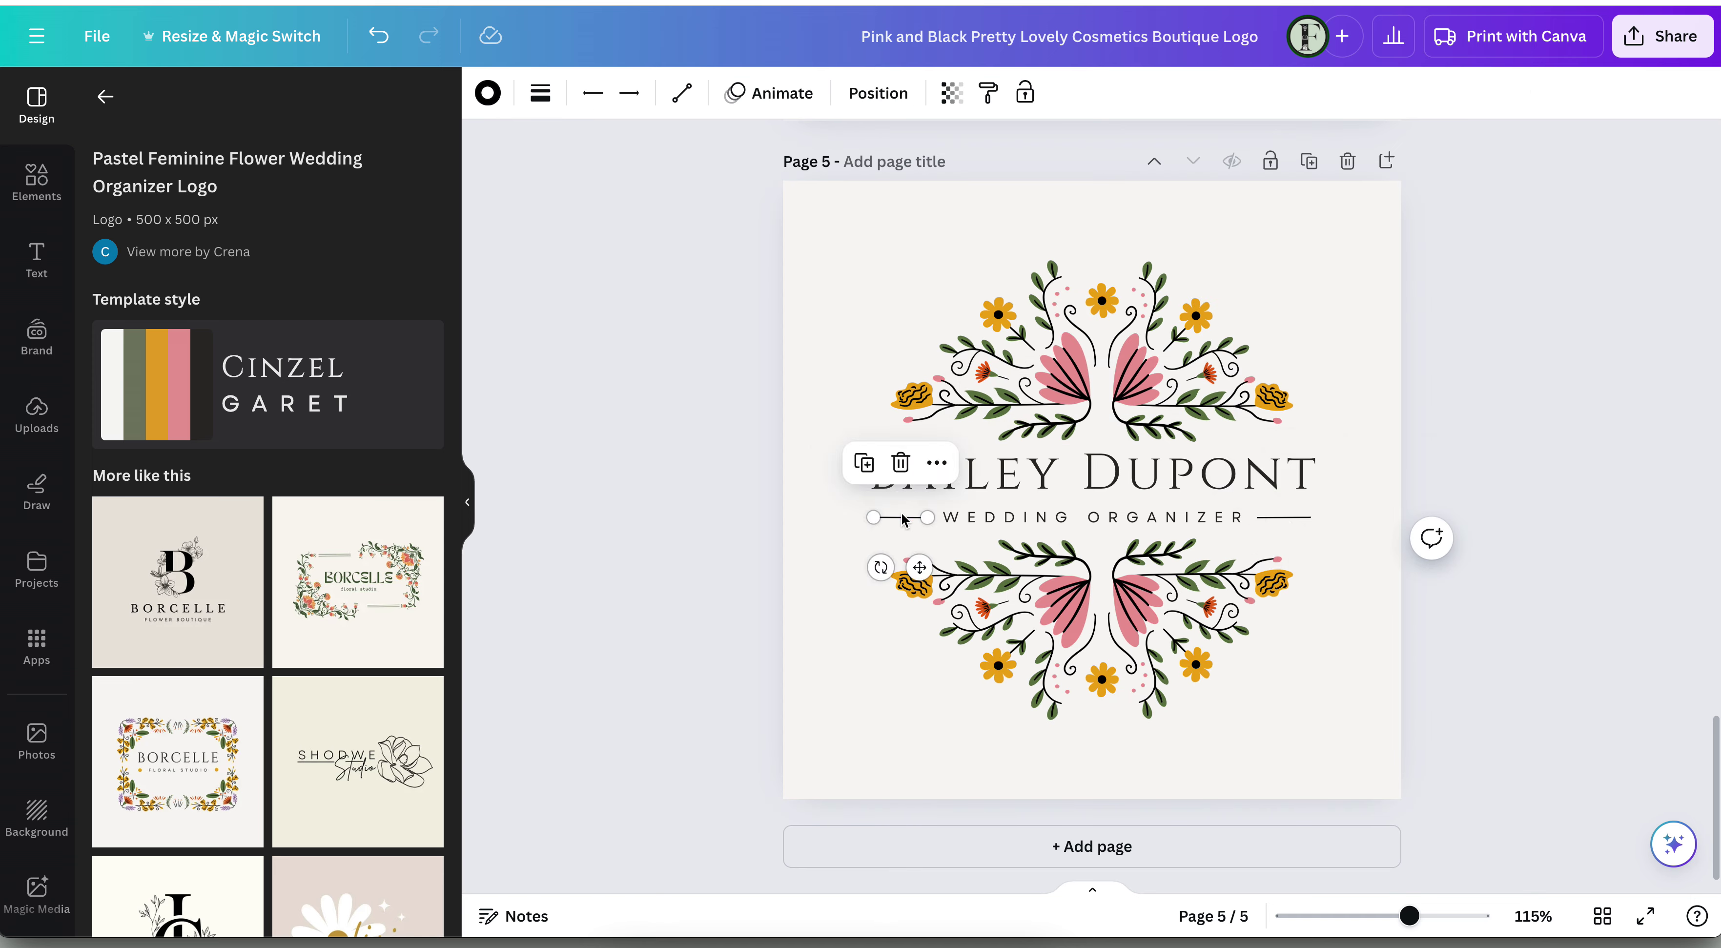
{"action": "left_click", "coordinate": [1065, 650]}
{"action": "left_click", "coordinate": [1117, 375]}
{"action": "left_click", "coordinate": [1310, 370]}
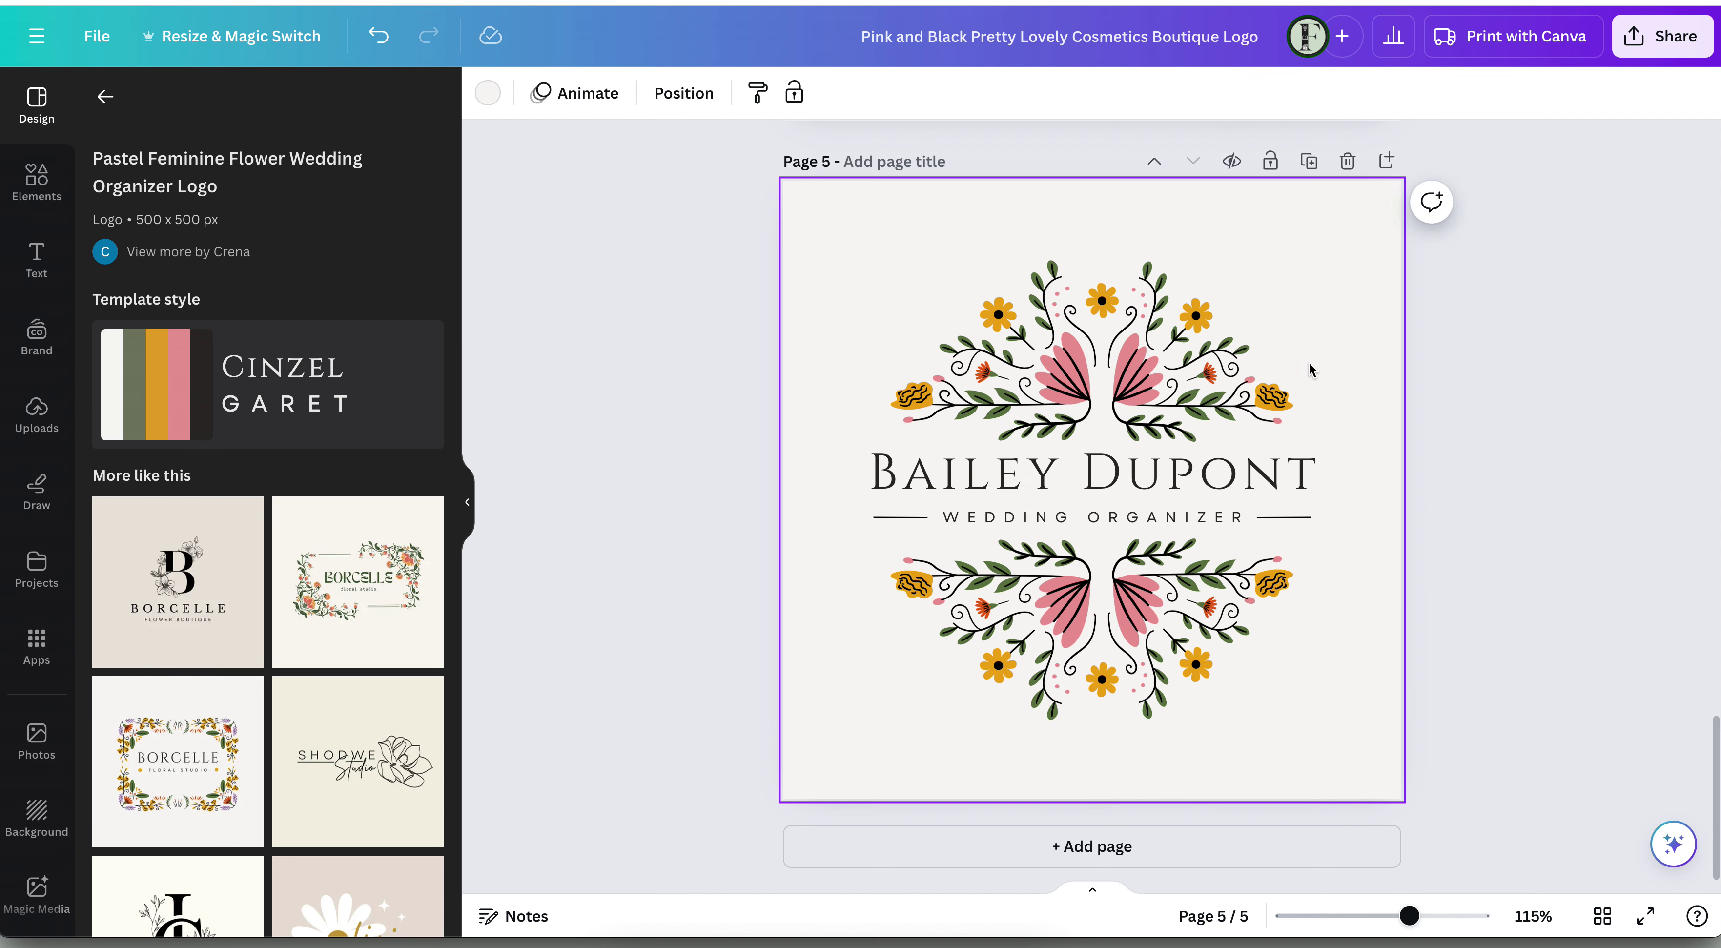
Replace the heading with FREE TO FAMILY and the tagline with BOOKS & GOODS
{"action": "double_click", "coordinate": [1070, 494]}
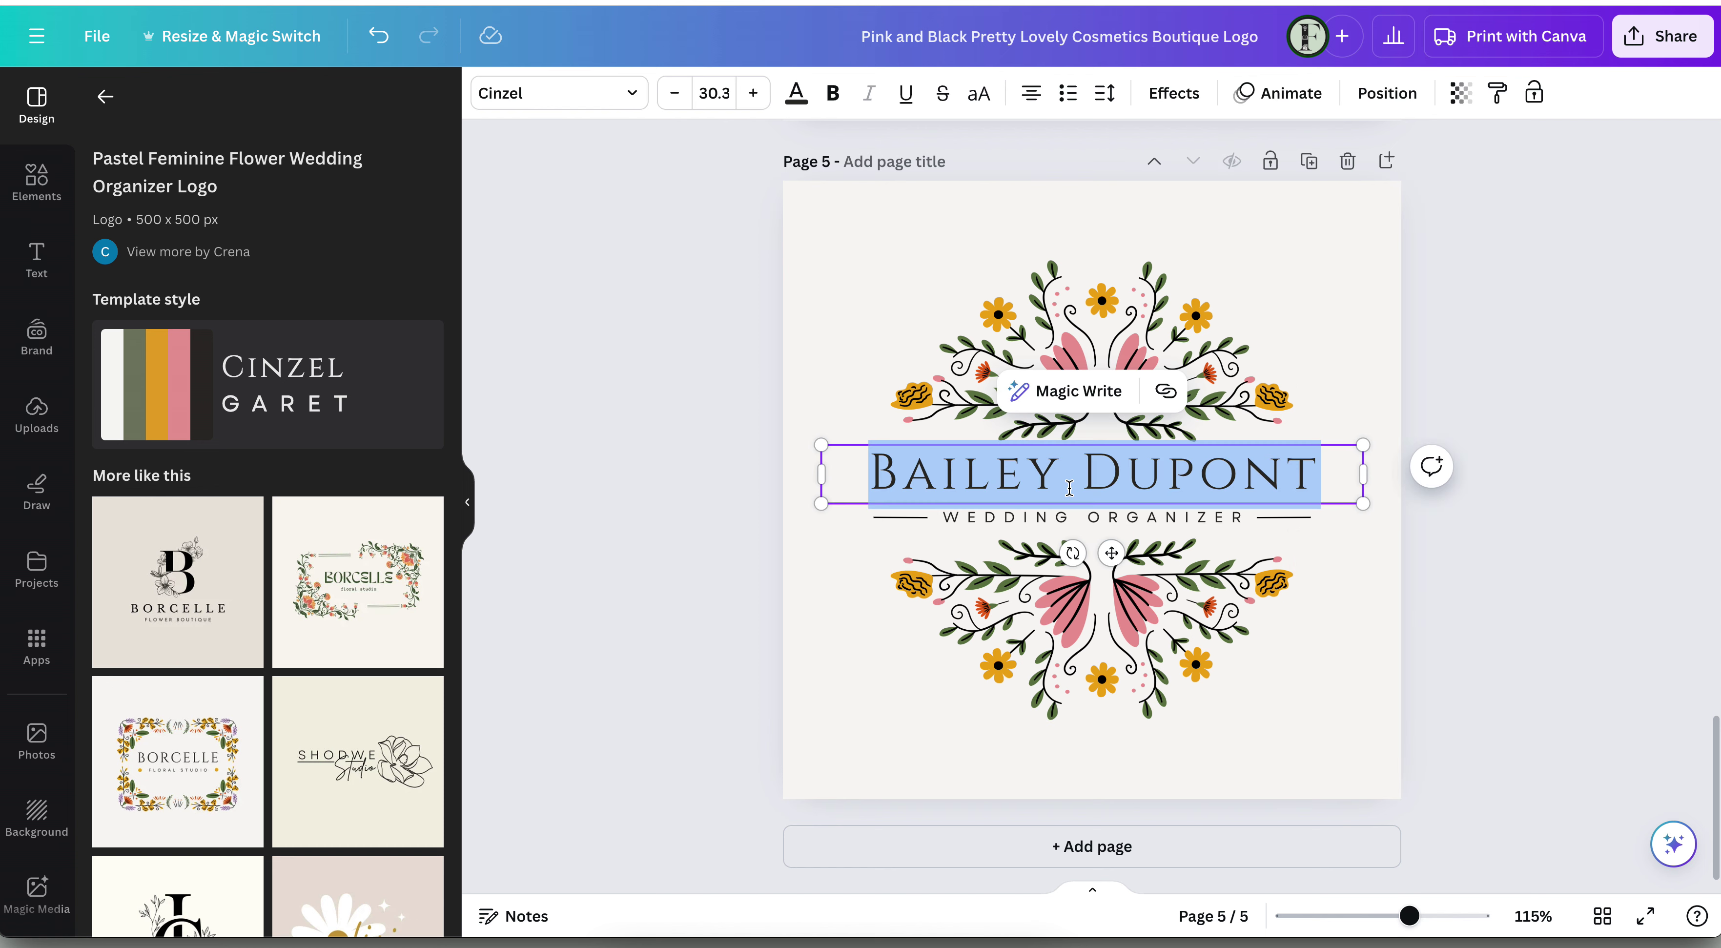
{"action": "type", "text": "FREE TO FAMIL"}
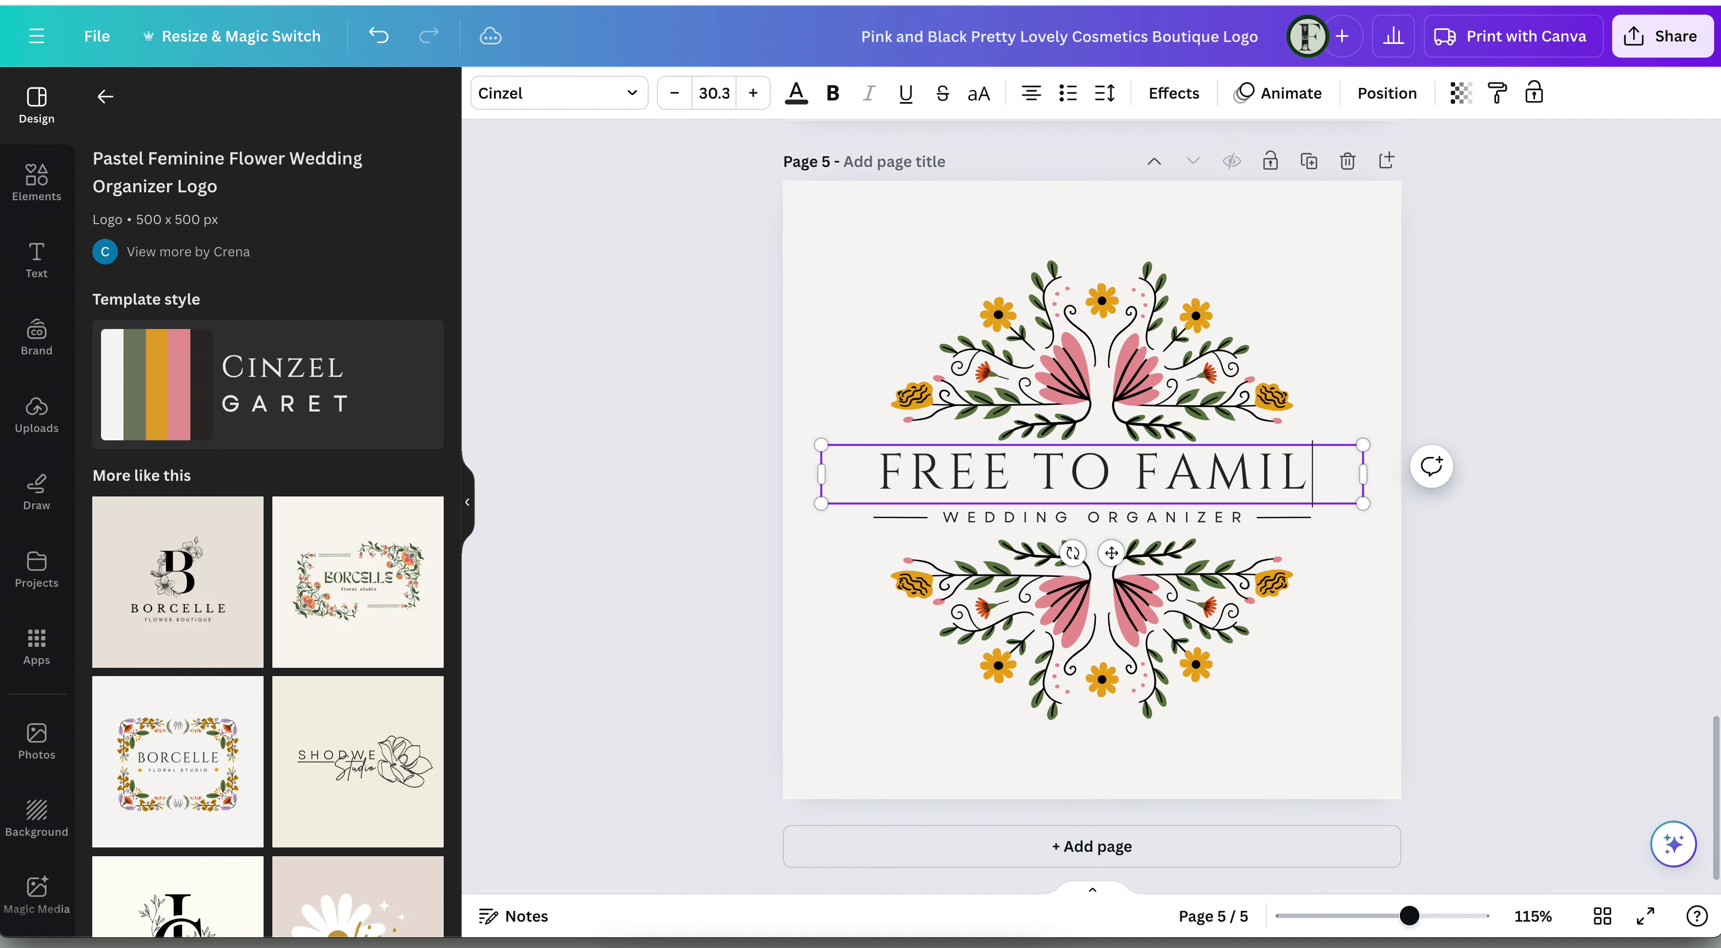
{"action": "type", "text": "Y"}
{"action": "double_click", "coordinate": [1091, 517]}
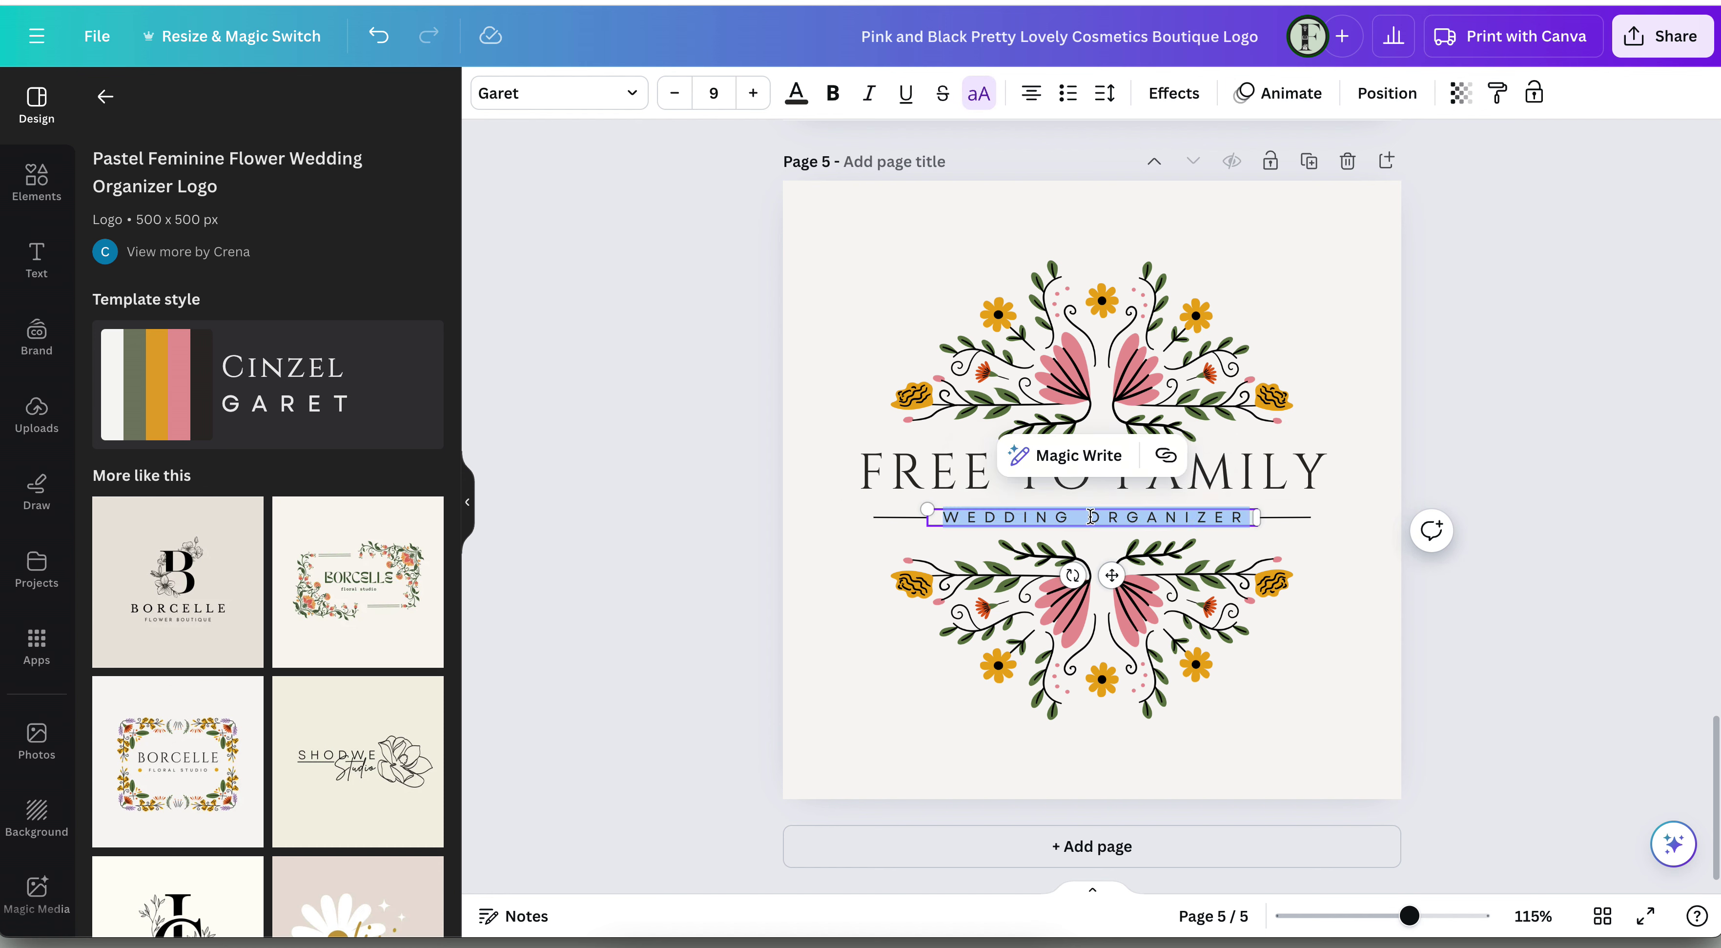
{"action": "type", "text": "BO"}
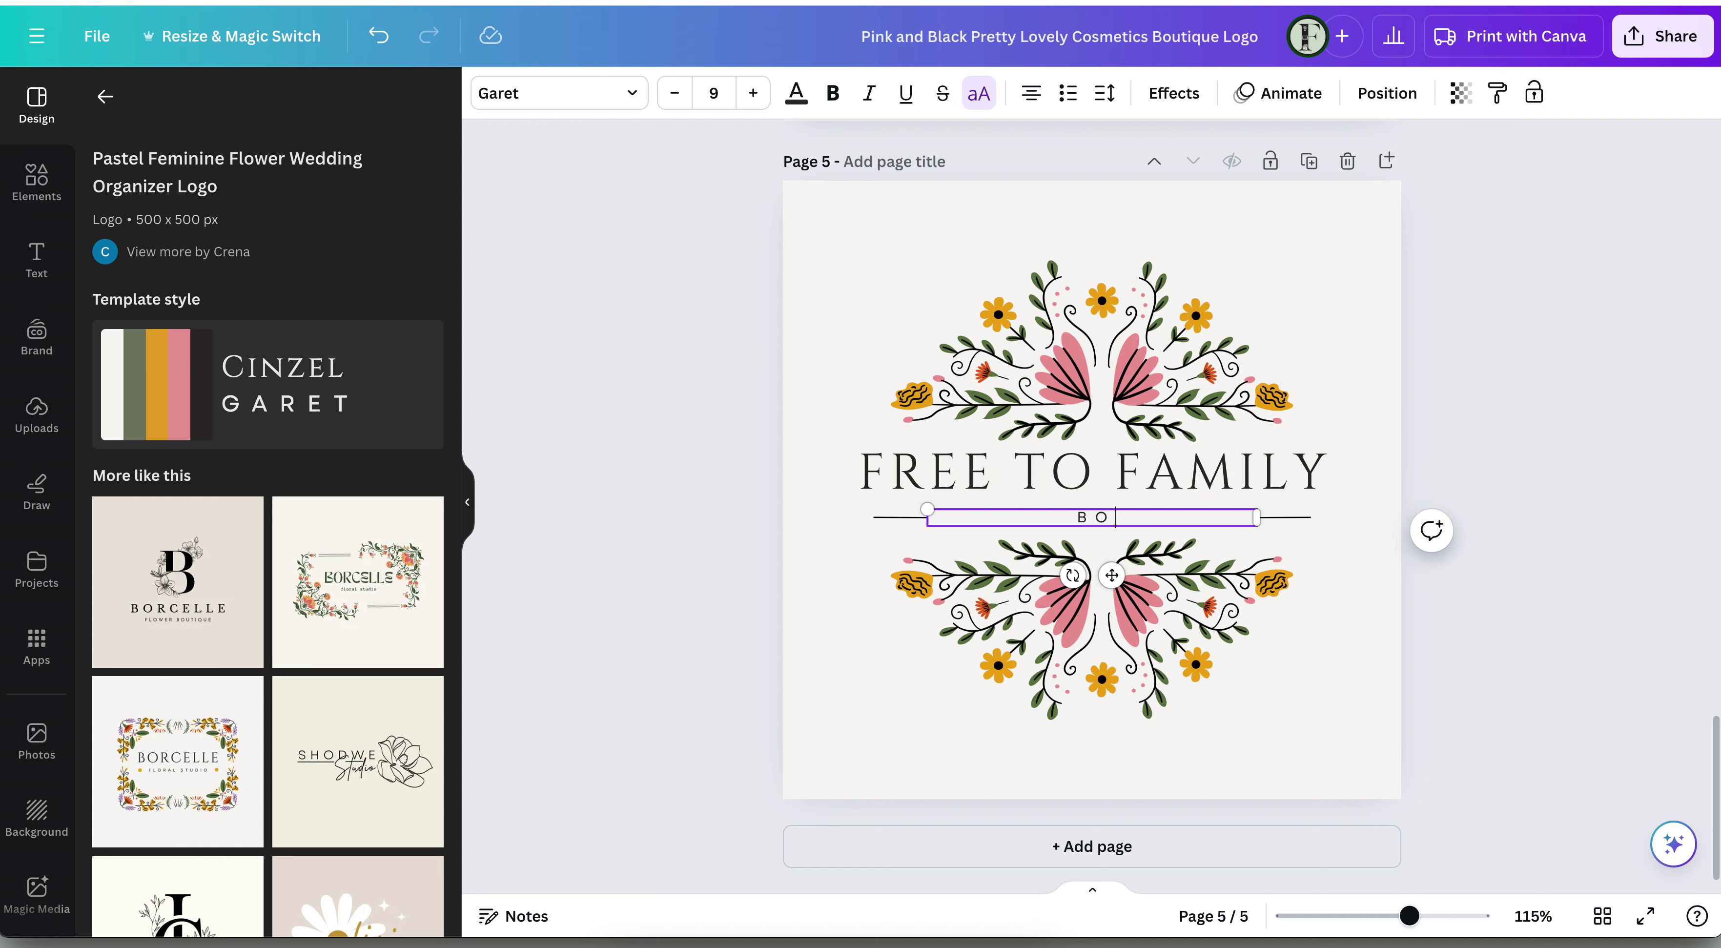
{"action": "type", "text": "OKS & GOODS"}
{"action": "left_click", "coordinate": [1378, 662]}
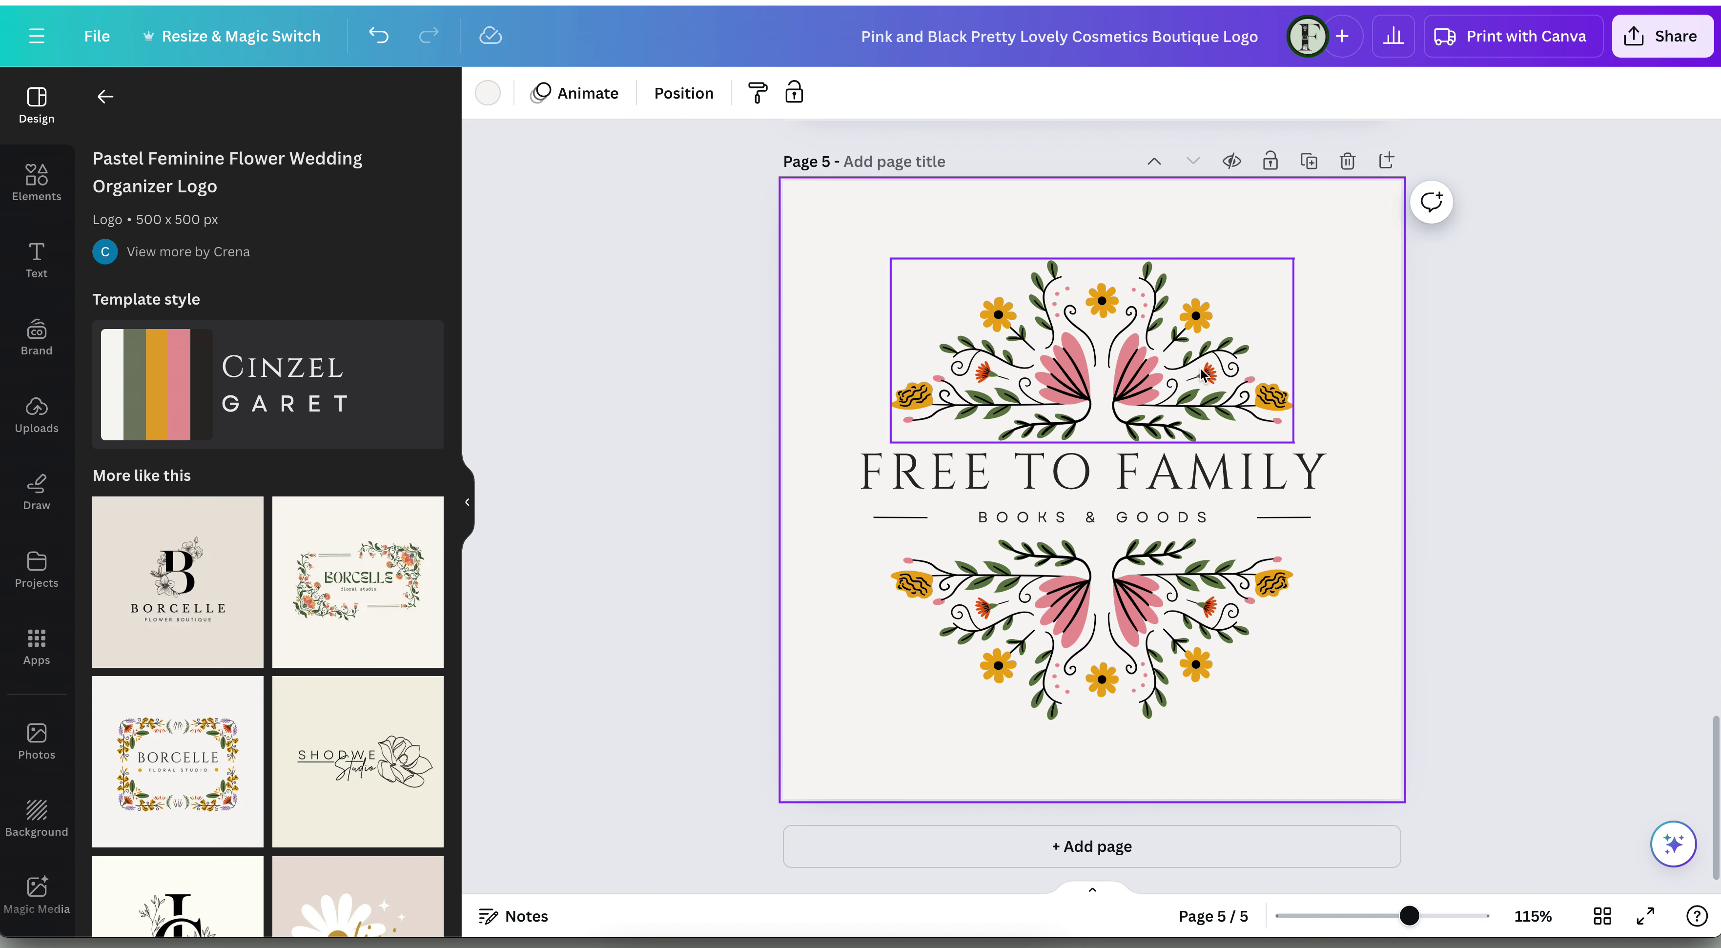
Check page 5's FREE TO FAMILY heading and BOOKS & GOODS tagline, then scroll up to page 1
{"action": "scroll", "coordinate": [560, 533], "scroll_direction": "up", "scroll_amount": 5}
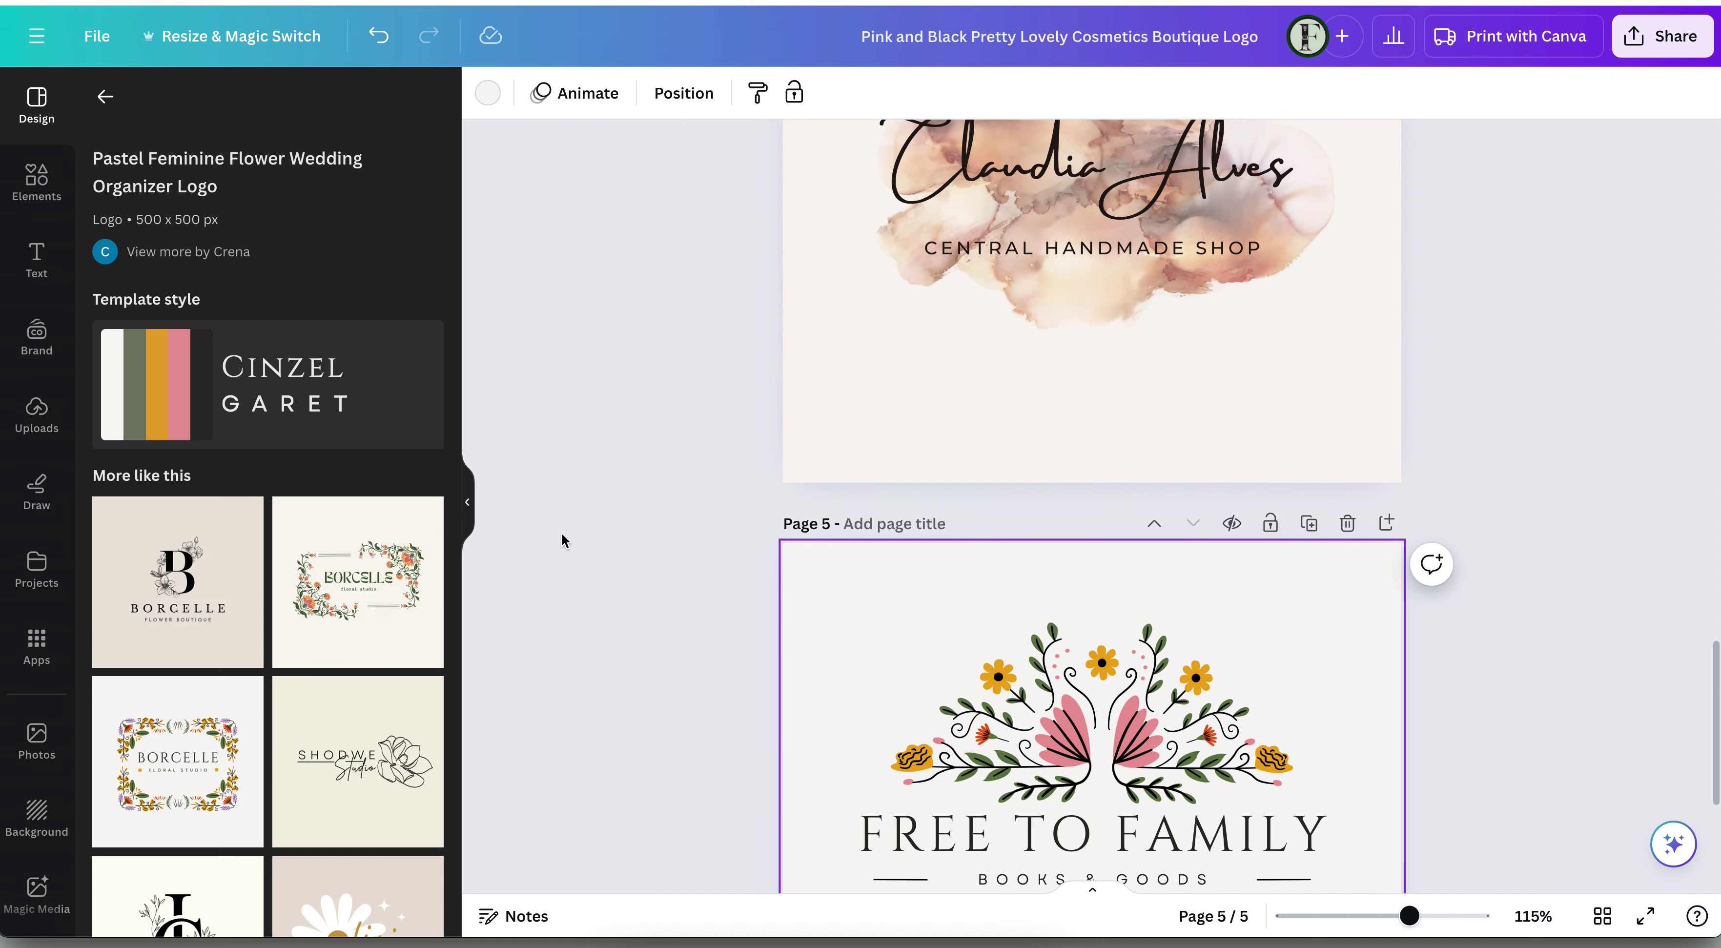
{"action": "scroll", "coordinate": [560, 533], "scroll_direction": "down", "scroll_amount": 5}
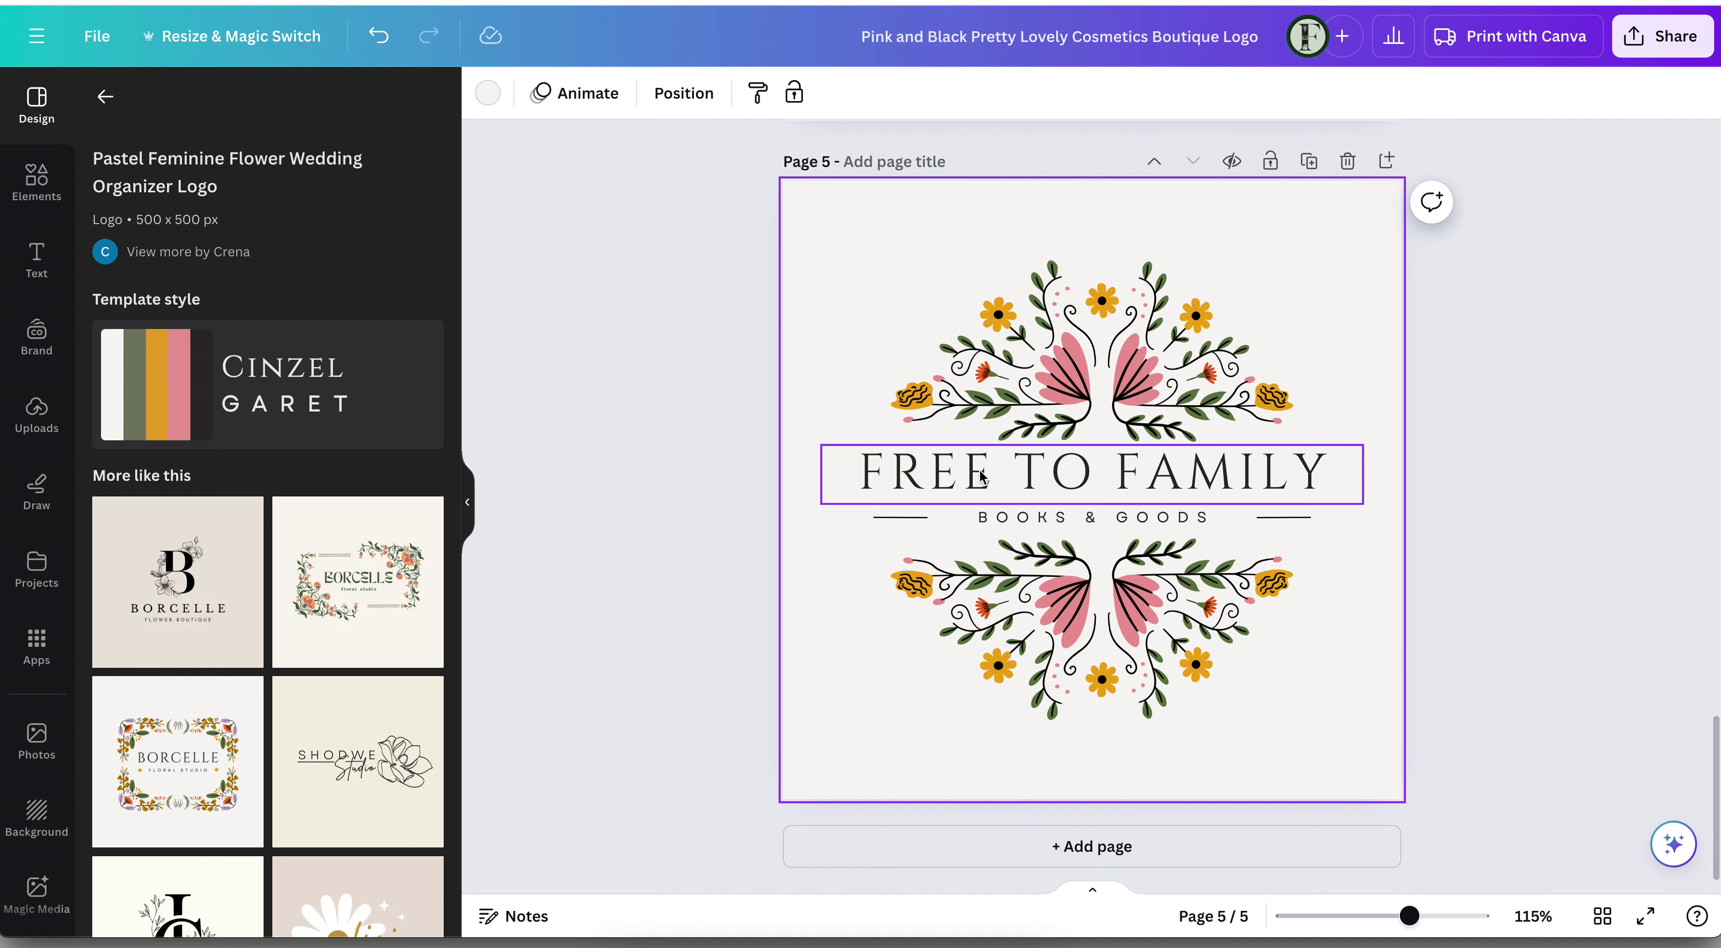
{"action": "left_click", "coordinate": [954, 479]}
{"action": "left_click", "coordinate": [1059, 524]}
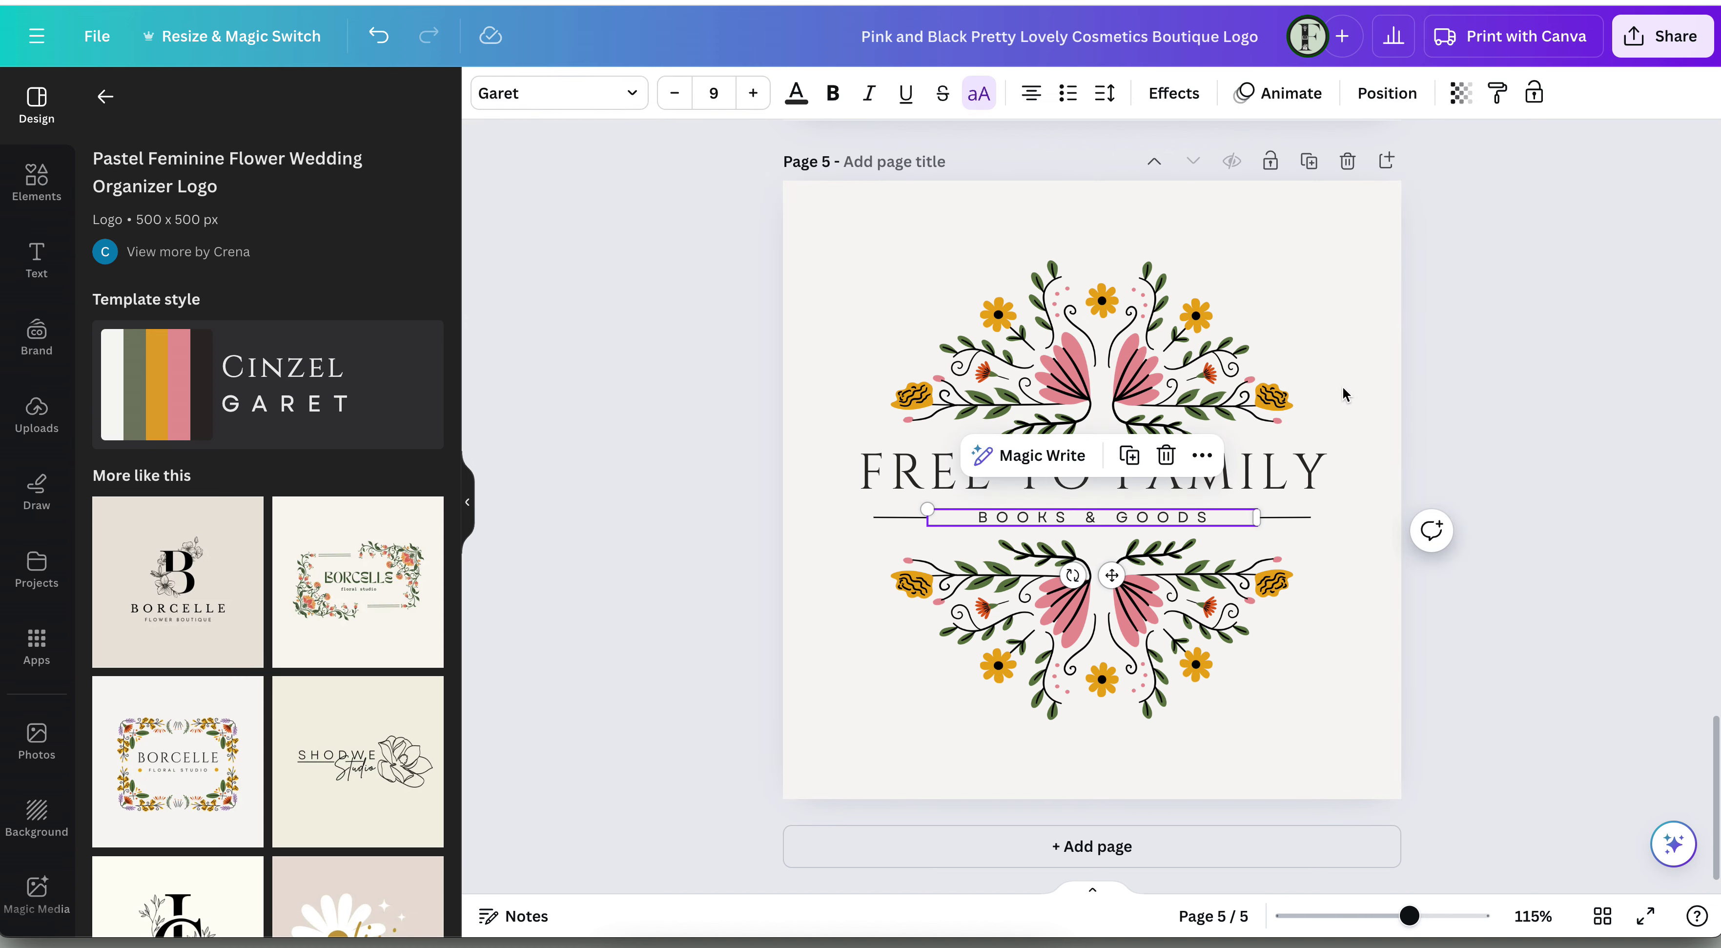
{"action": "left_click", "coordinate": [1361, 412]}
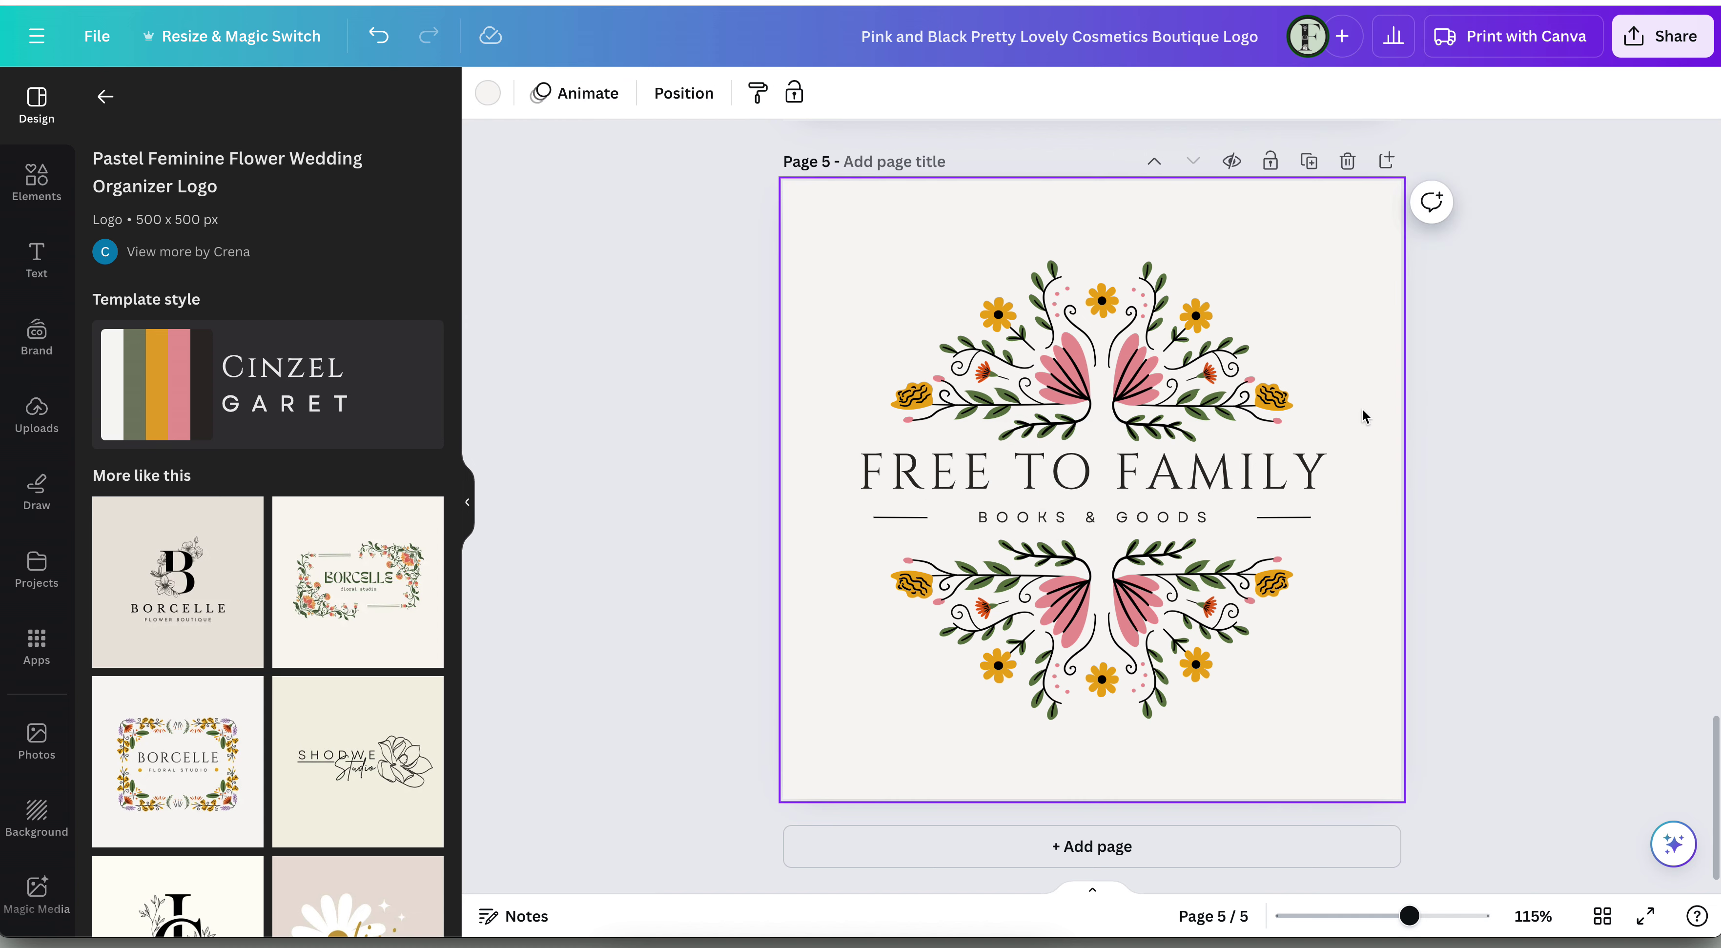
{"action": "scroll", "coordinate": [1362, 409], "scroll_direction": "up", "scroll_amount": 20}
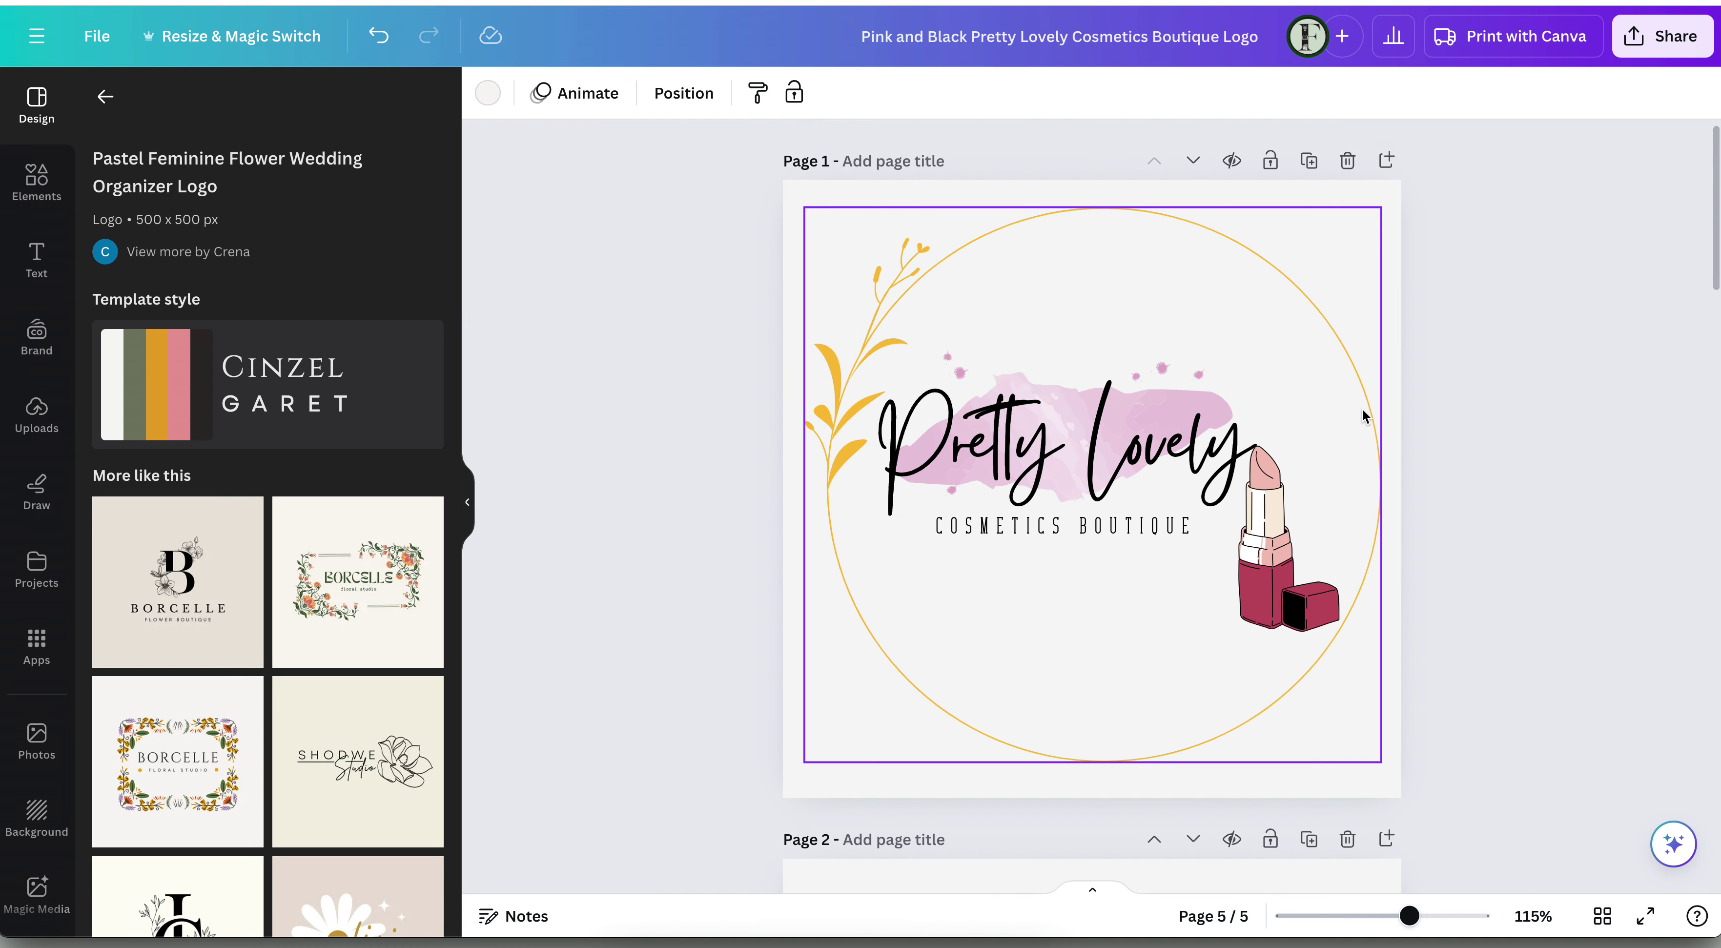
Change the collaboration link from 'Only you can access' to 'Anyone with the link', keeping Can edit
{"action": "left_click", "coordinate": [1530, 40]}
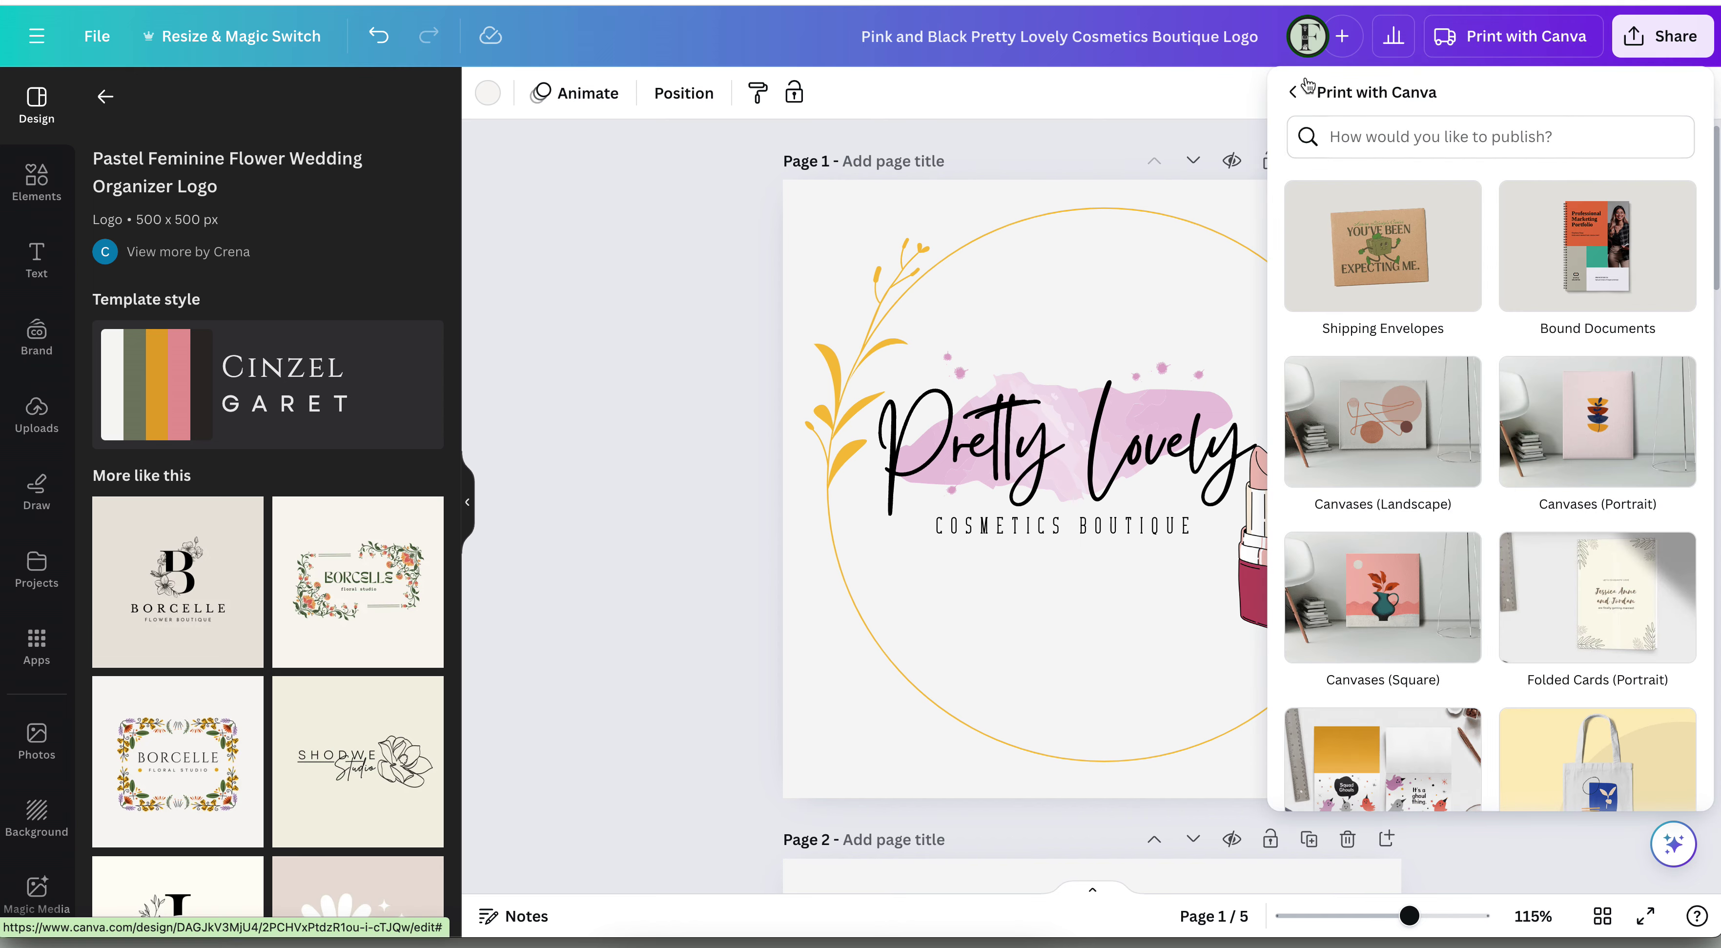
{"action": "left_click", "coordinate": [1295, 91]}
{"action": "left_click", "coordinate": [1236, 112]}
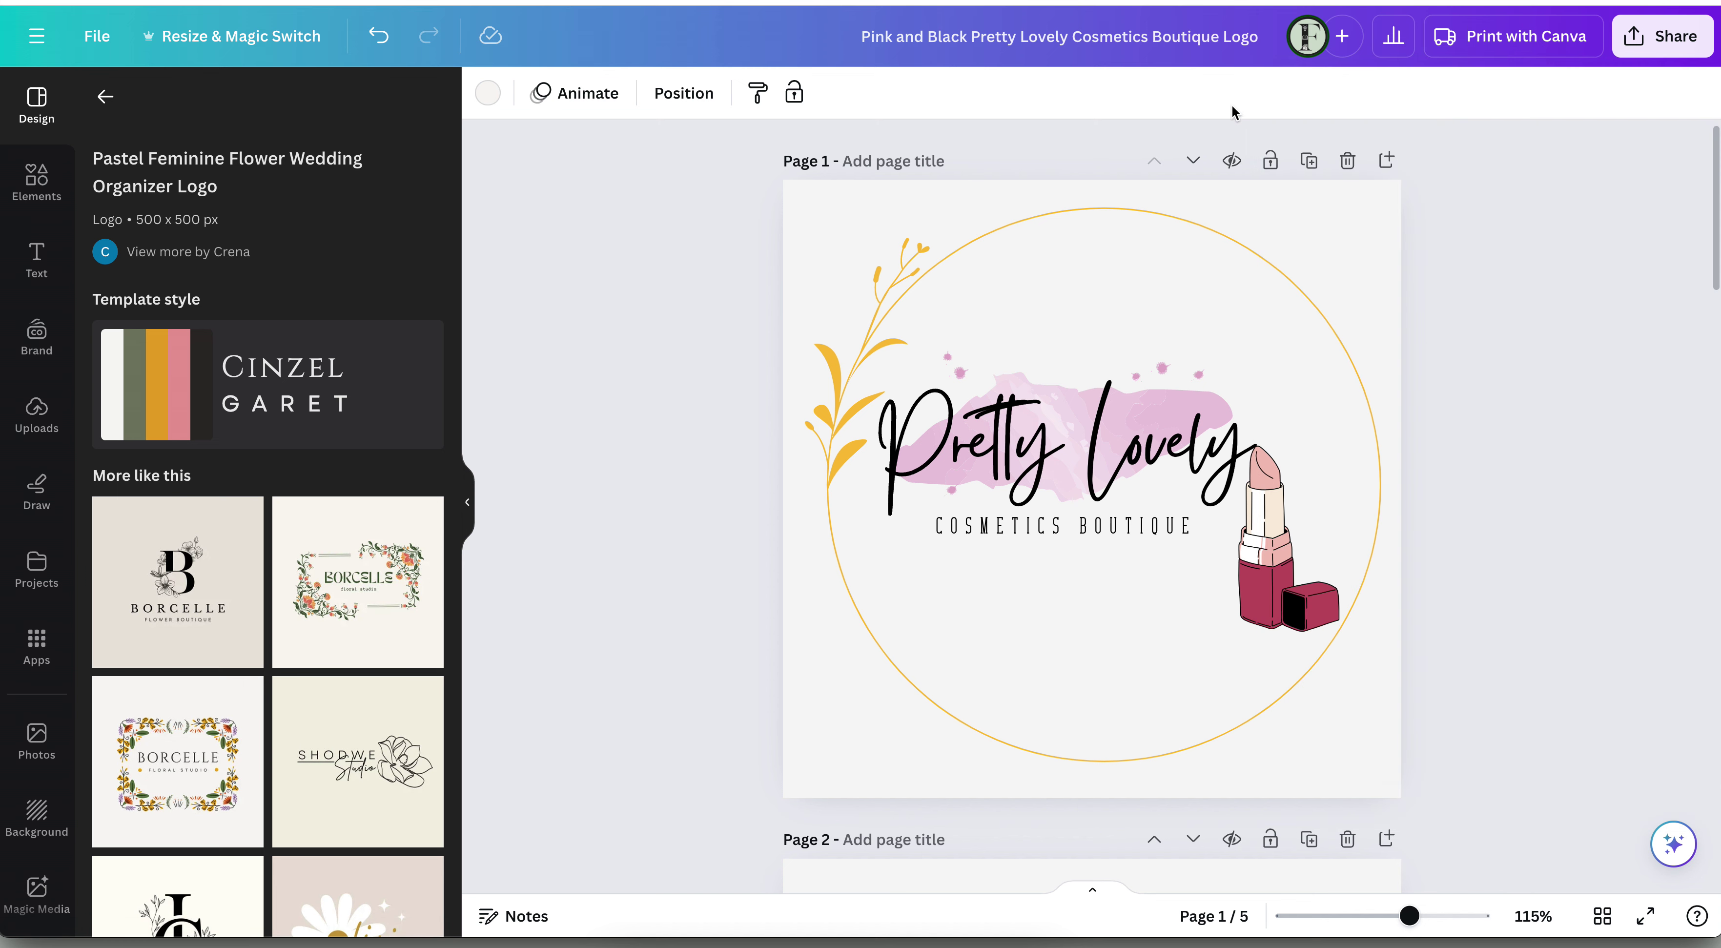
{"action": "left_click", "coordinate": [1658, 56]}
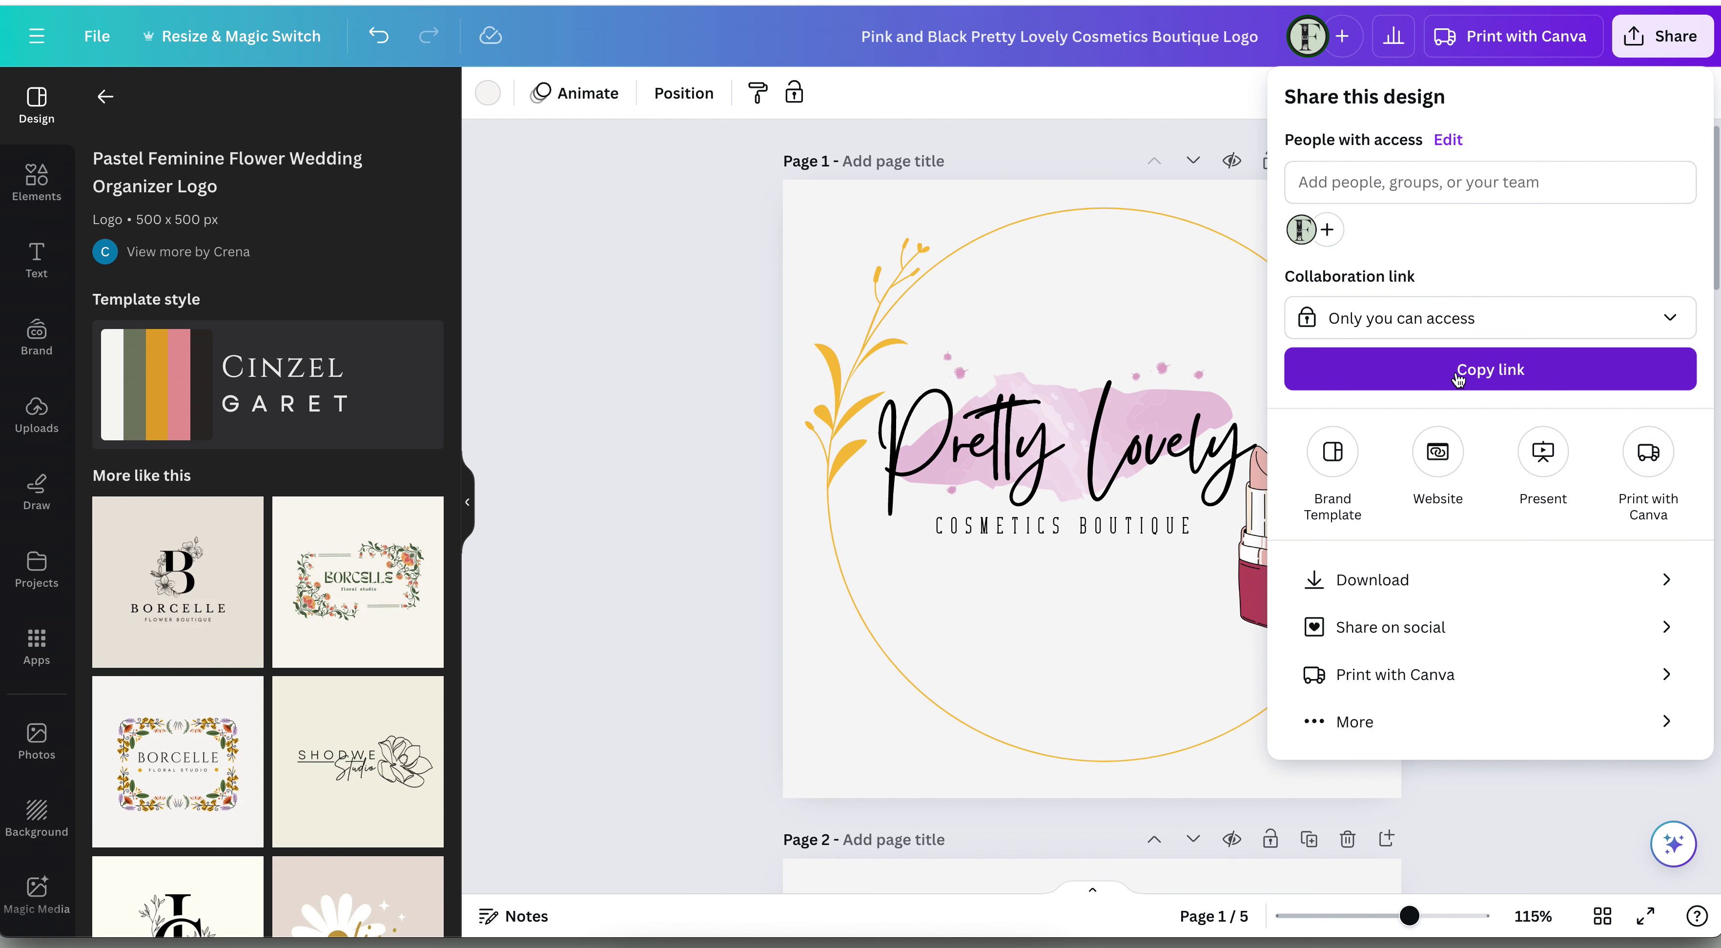
{"action": "left_click", "coordinate": [1460, 328]}
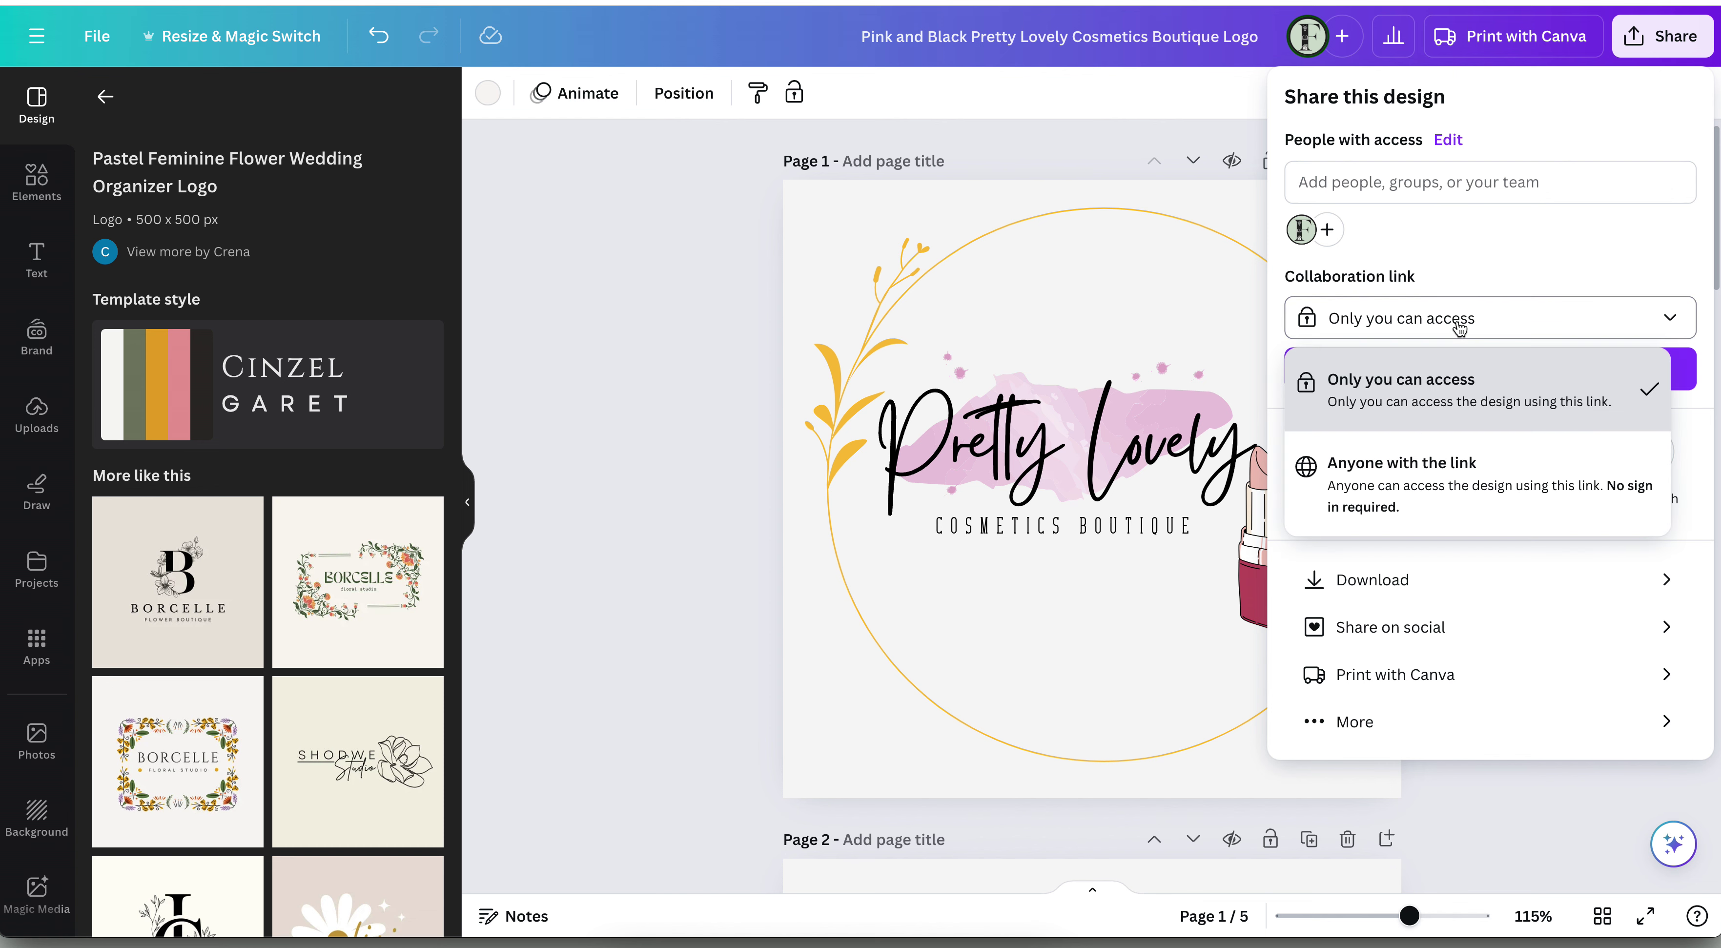
{"action": "left_click", "coordinate": [1402, 476]}
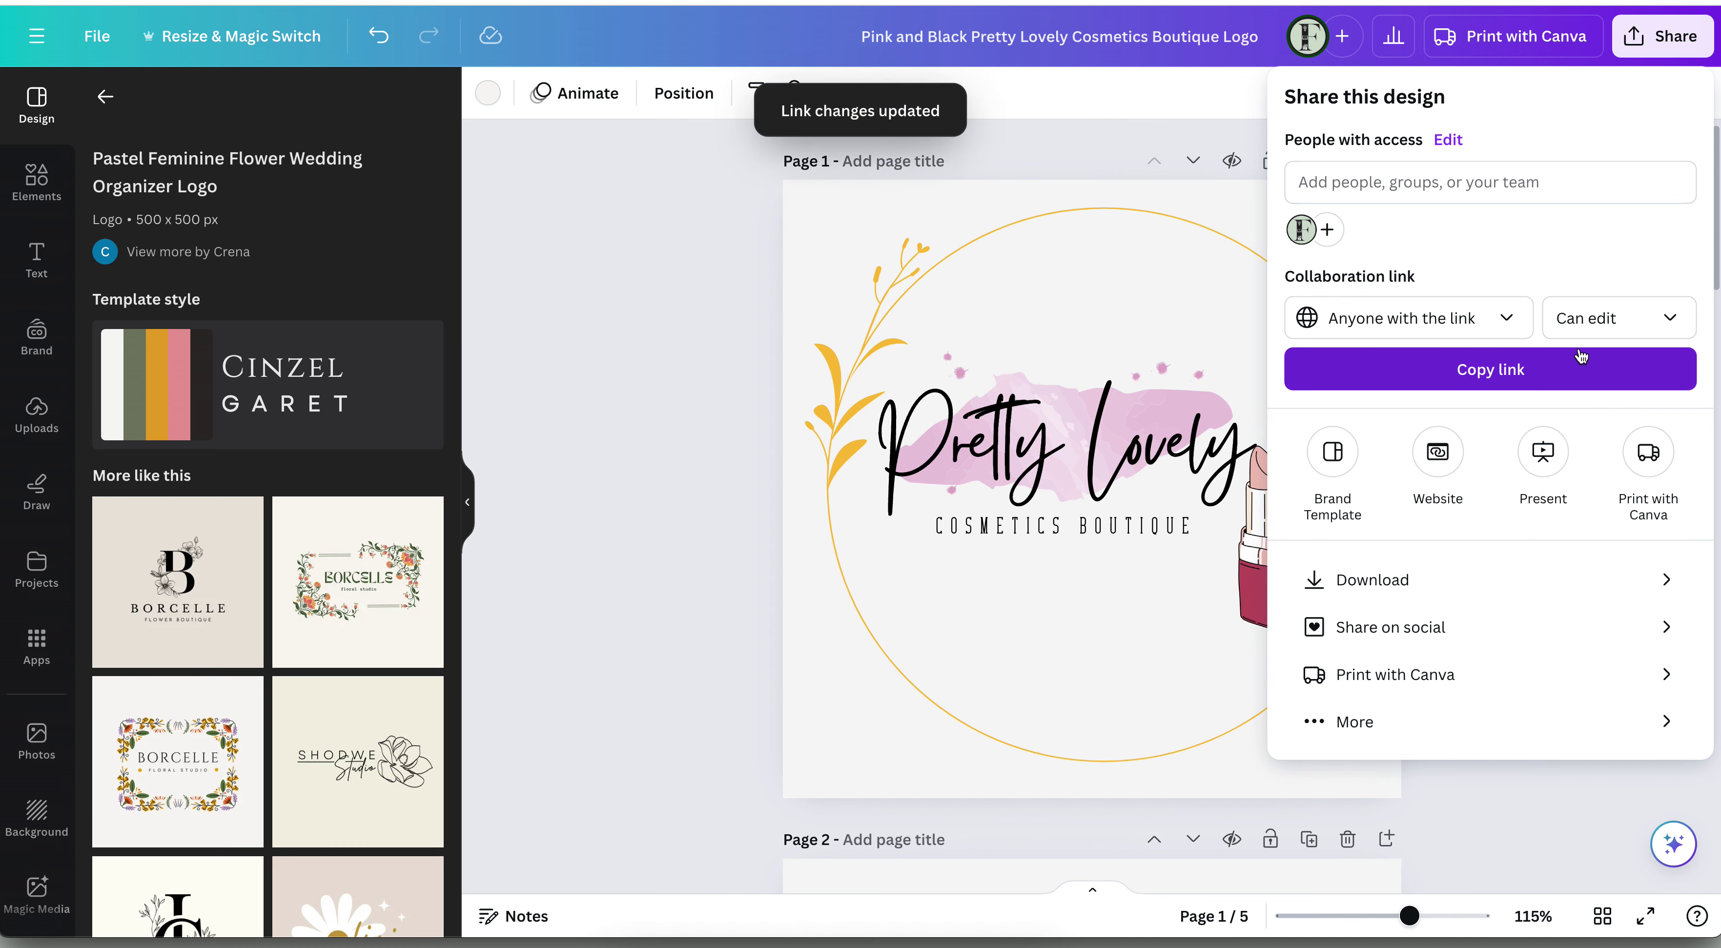
{"action": "left_click", "coordinate": [1563, 318]}
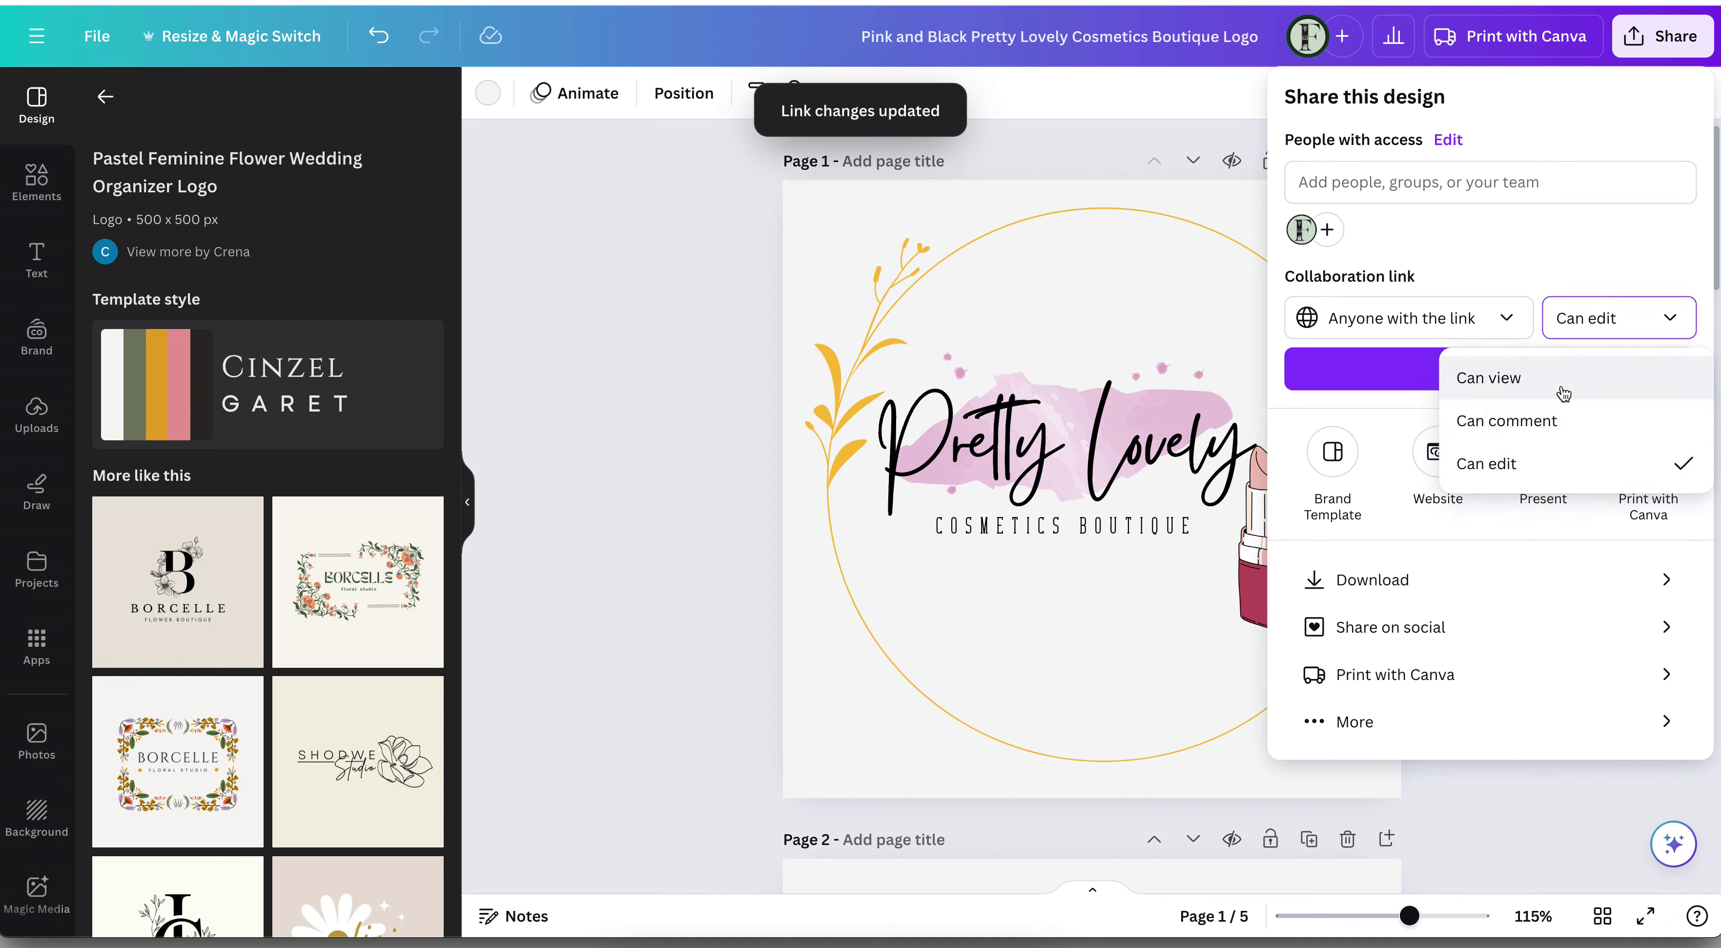
{"action": "key", "text": "Escape"}
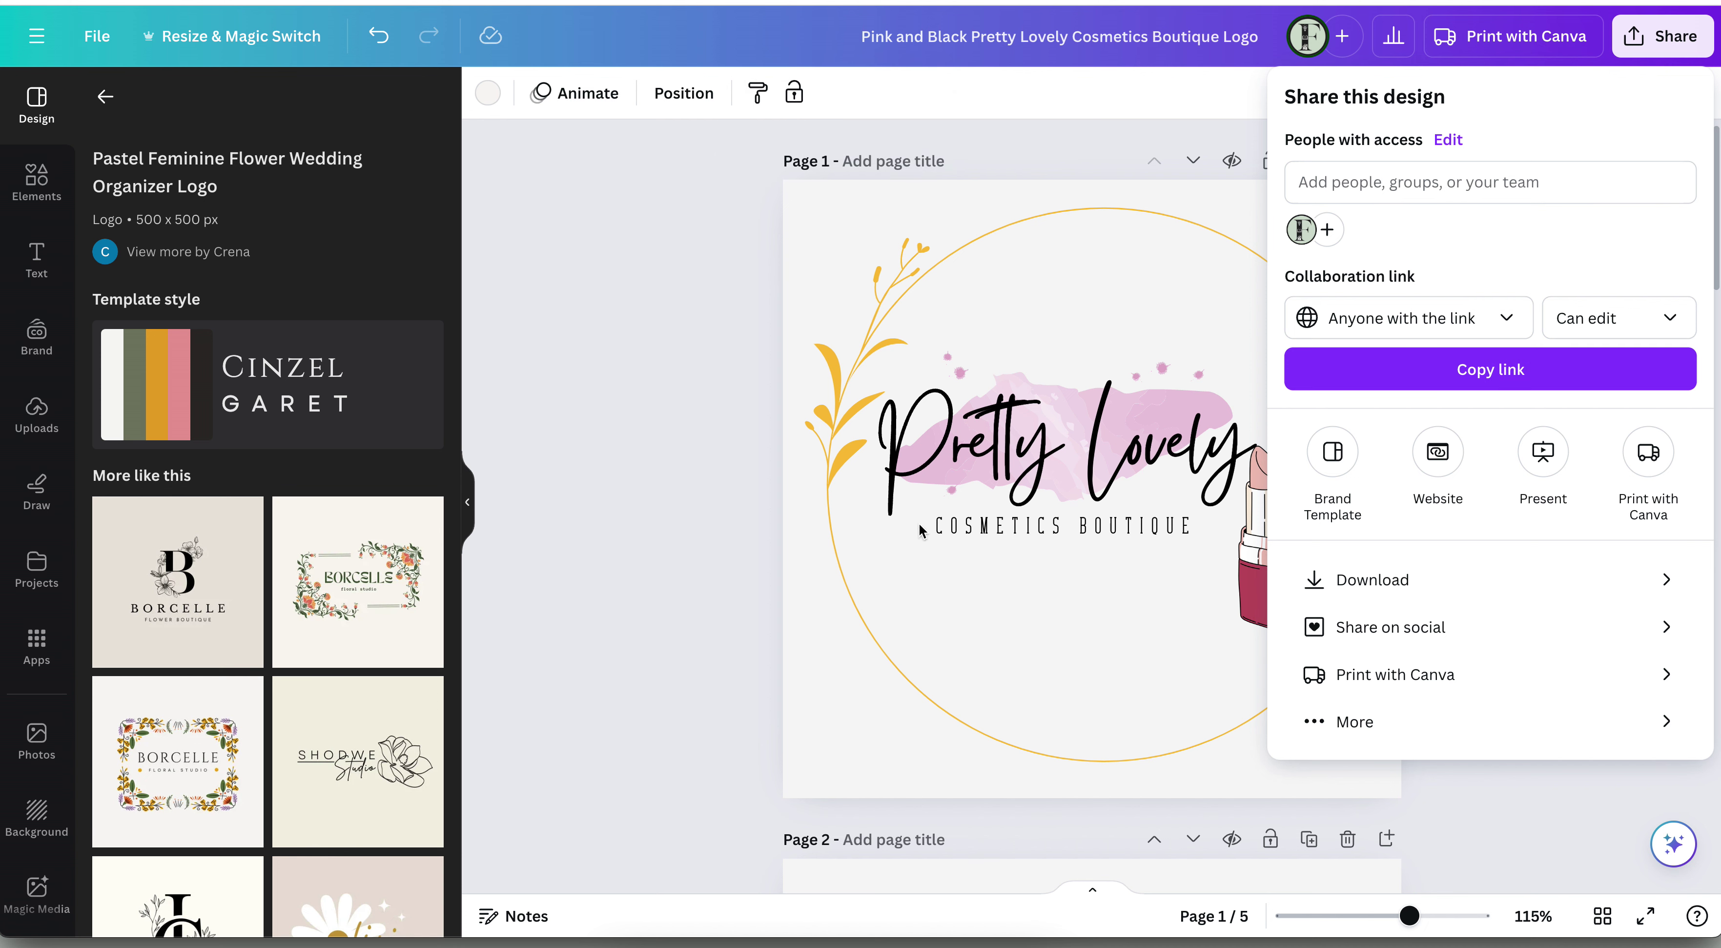
Confirm PNG as the download file type, then close the download settings
{"action": "left_click", "coordinate": [1459, 582]}
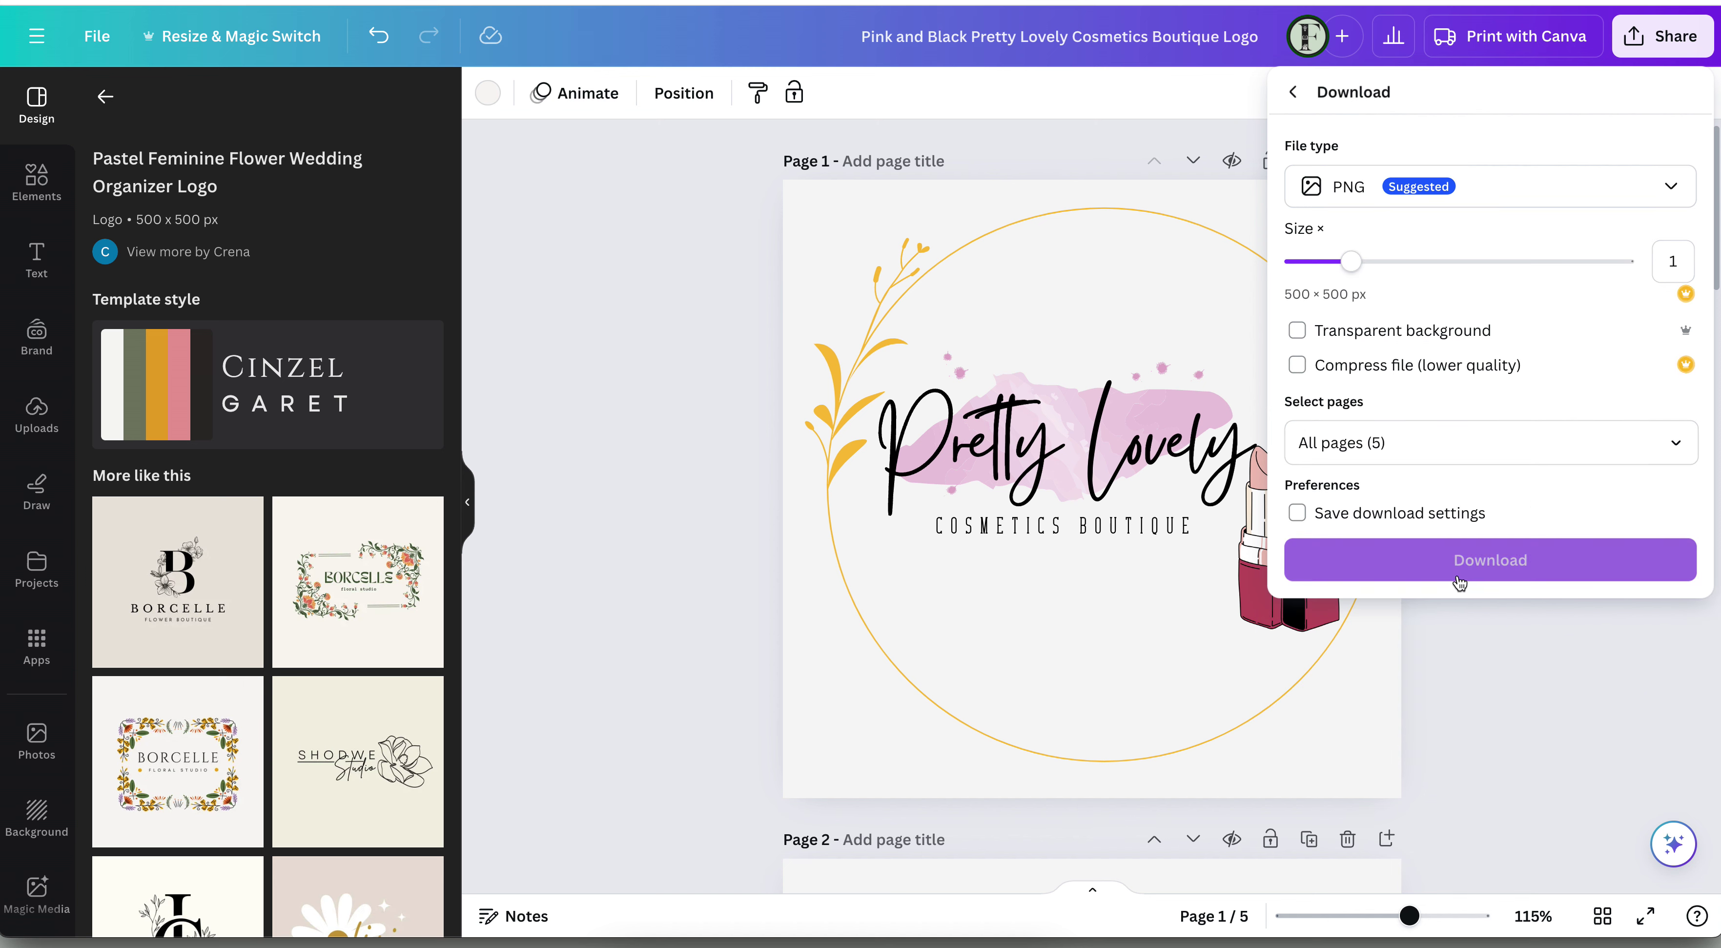
{"action": "left_click", "coordinate": [1542, 198]}
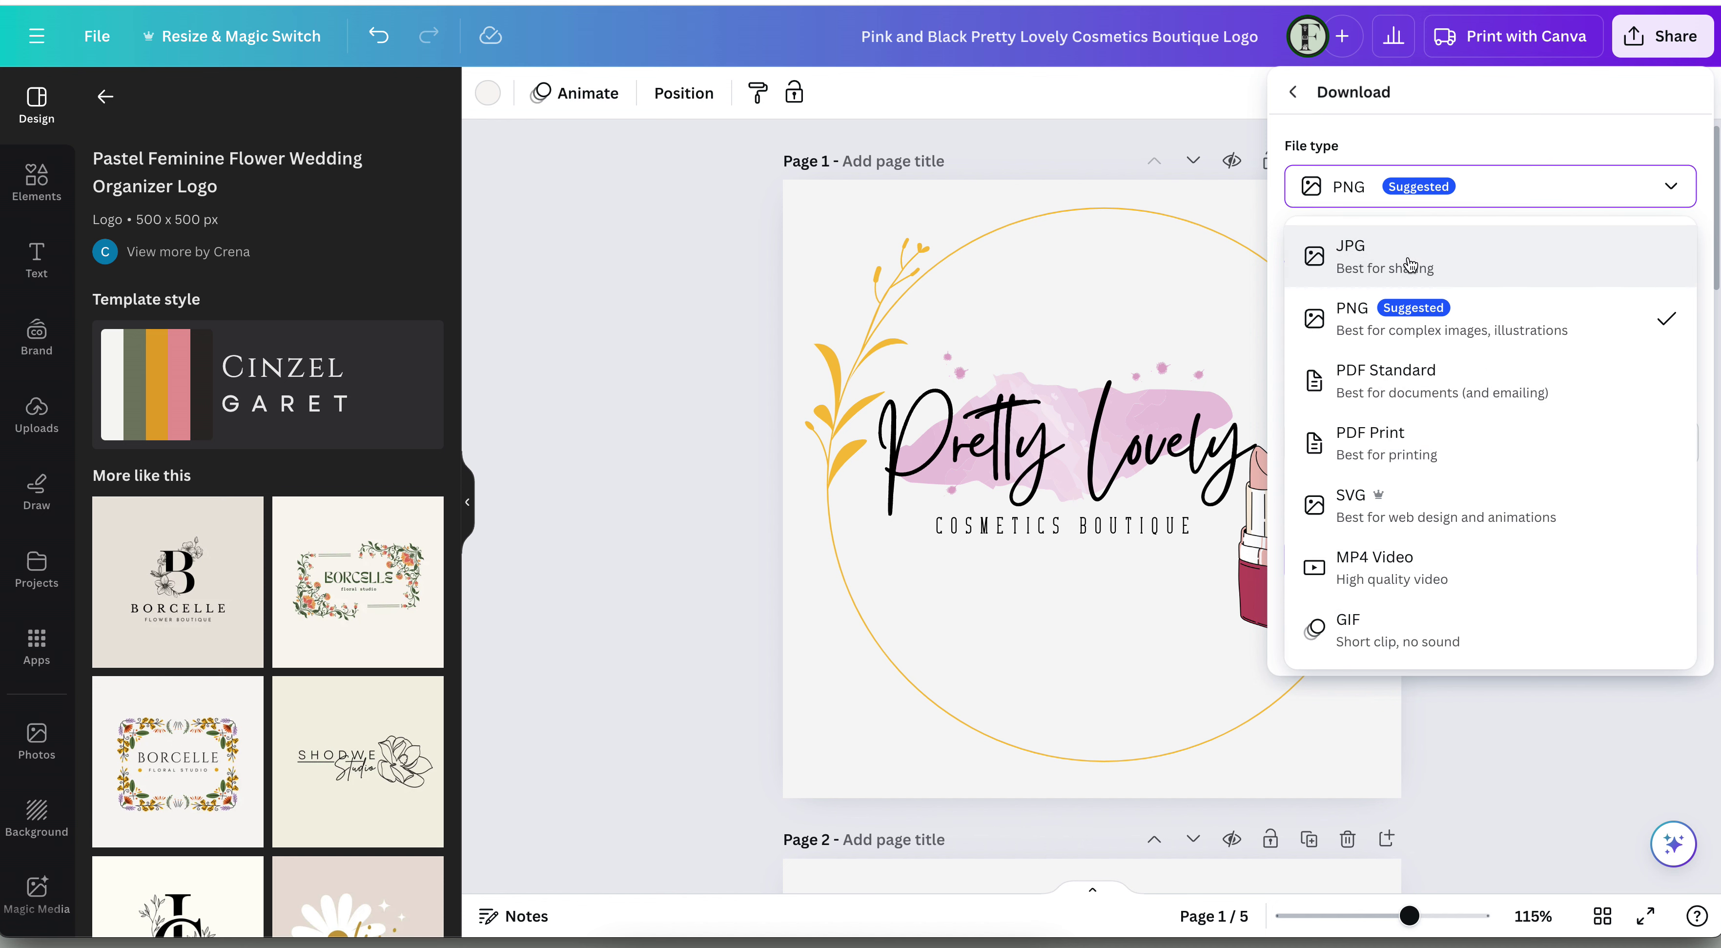
{"action": "left_click", "coordinate": [1430, 338]}
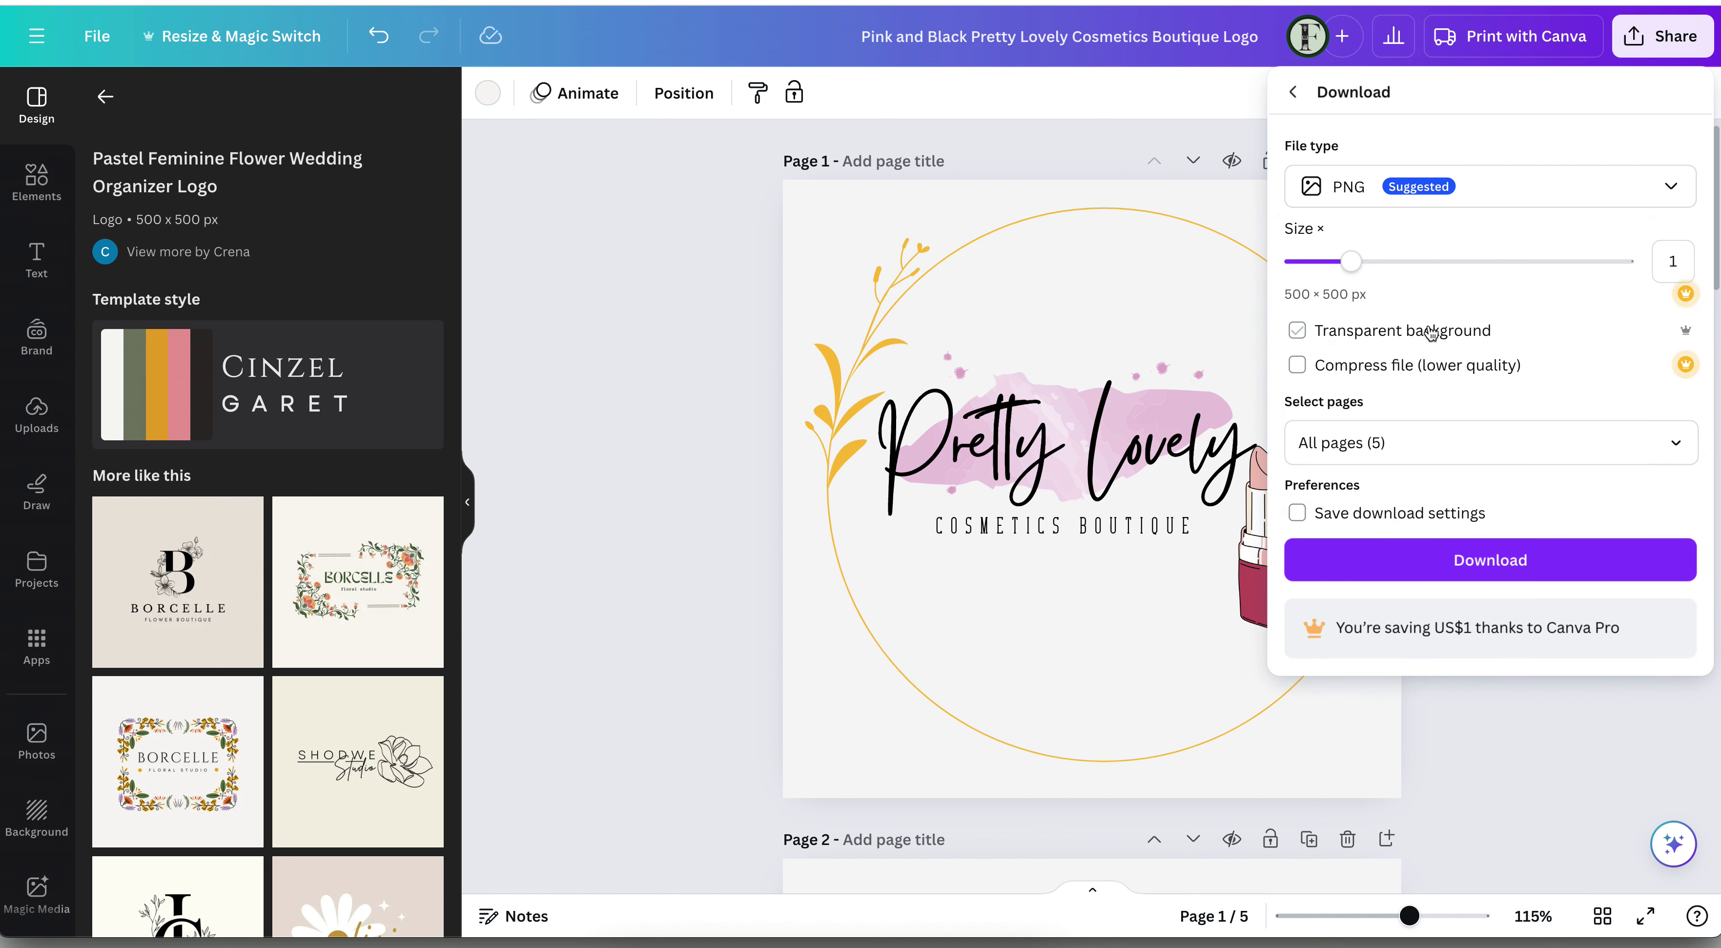
{"action": "left_click", "coordinate": [1019, 462]}
{"action": "scroll", "coordinate": [1032, 508], "scroll_direction": "down", "scroll_amount": 5}
Move the black-arc logo page to first place and download only Page 1 as a PNG
{"action": "left_click", "coordinate": [1154, 558]}
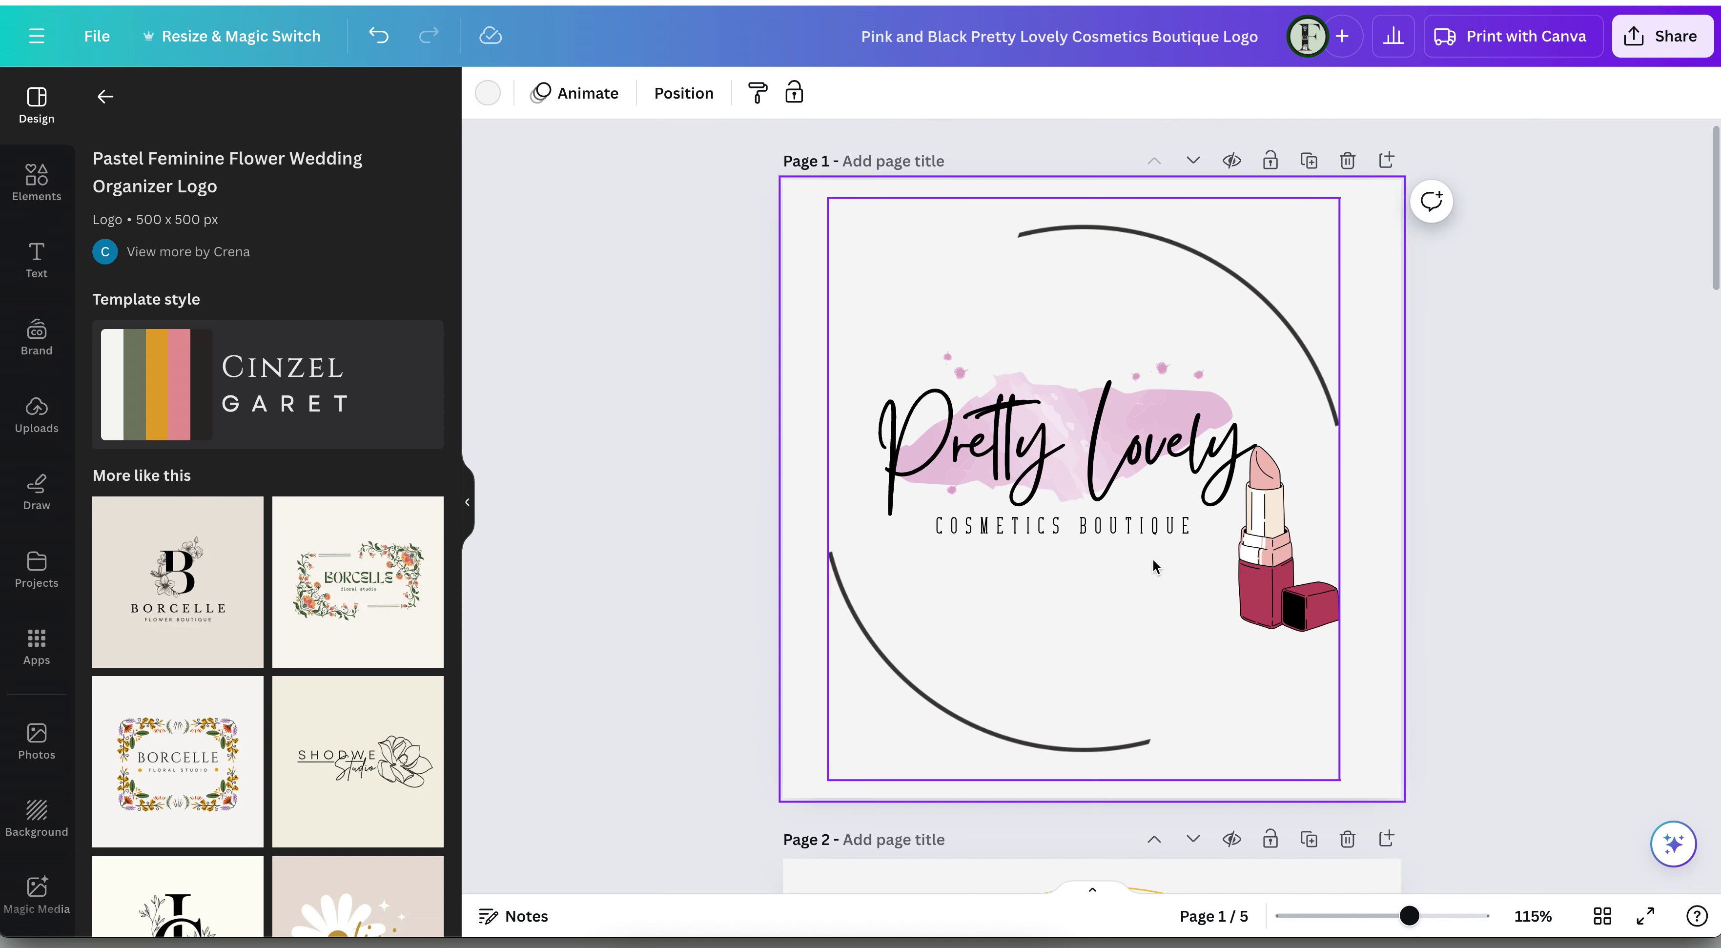
{"action": "left_click", "coordinate": [1661, 36]}
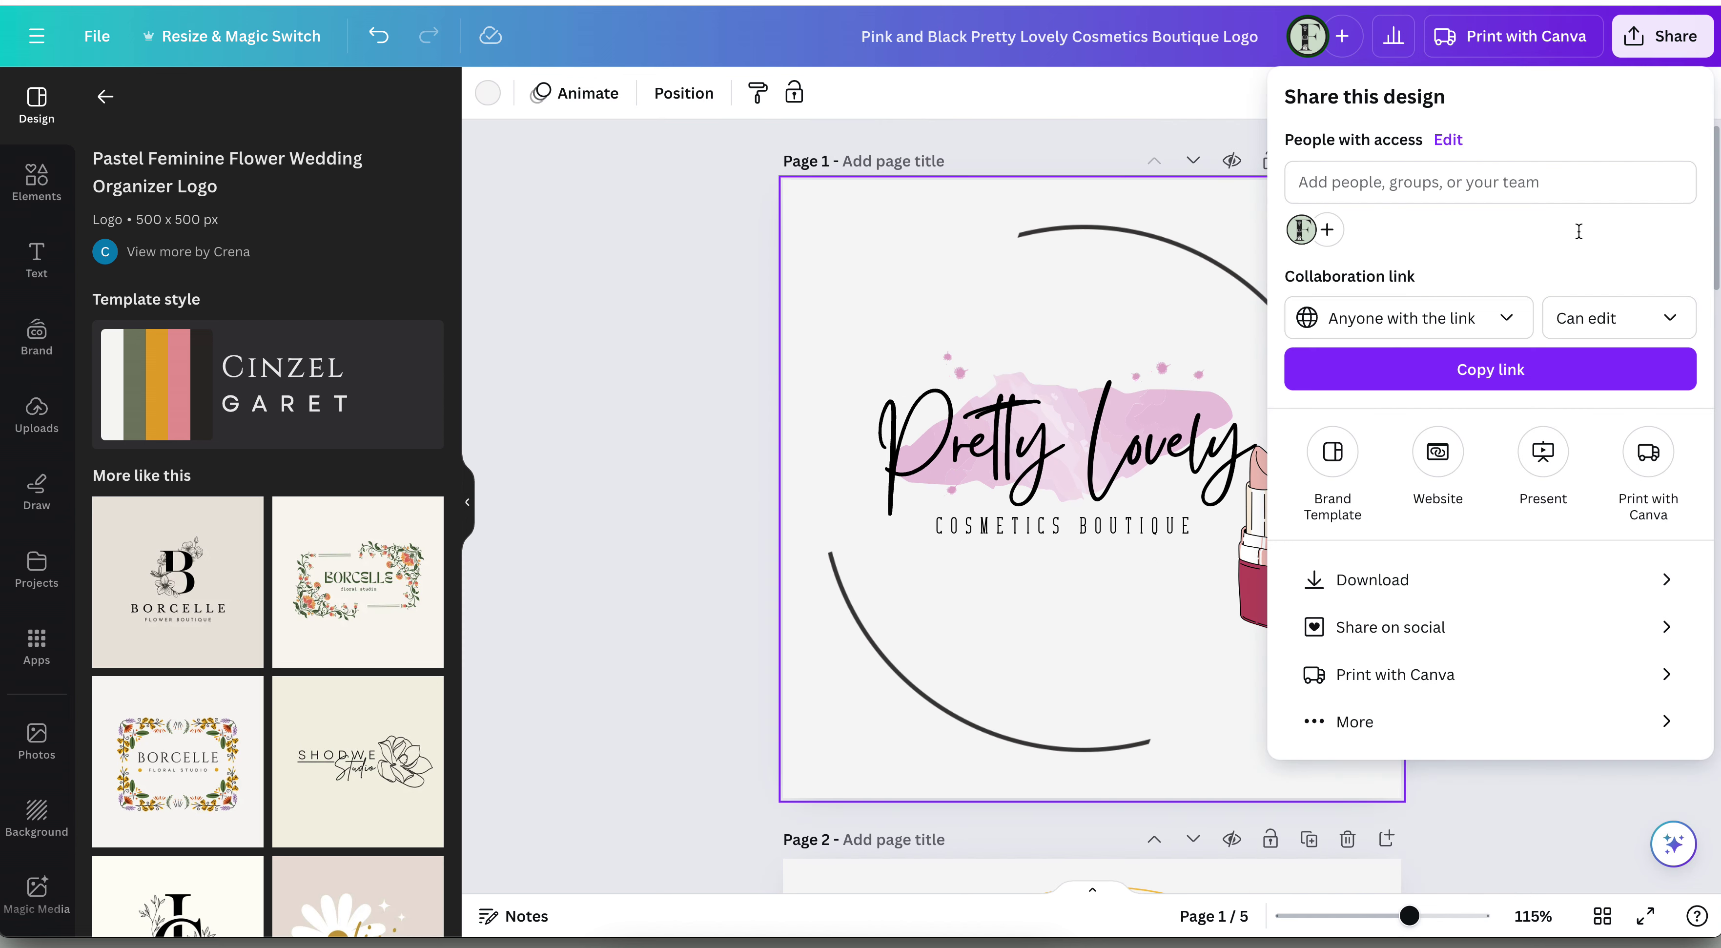
{"action": "left_click", "coordinate": [1308, 580]}
{"action": "left_click", "coordinate": [1382, 444]}
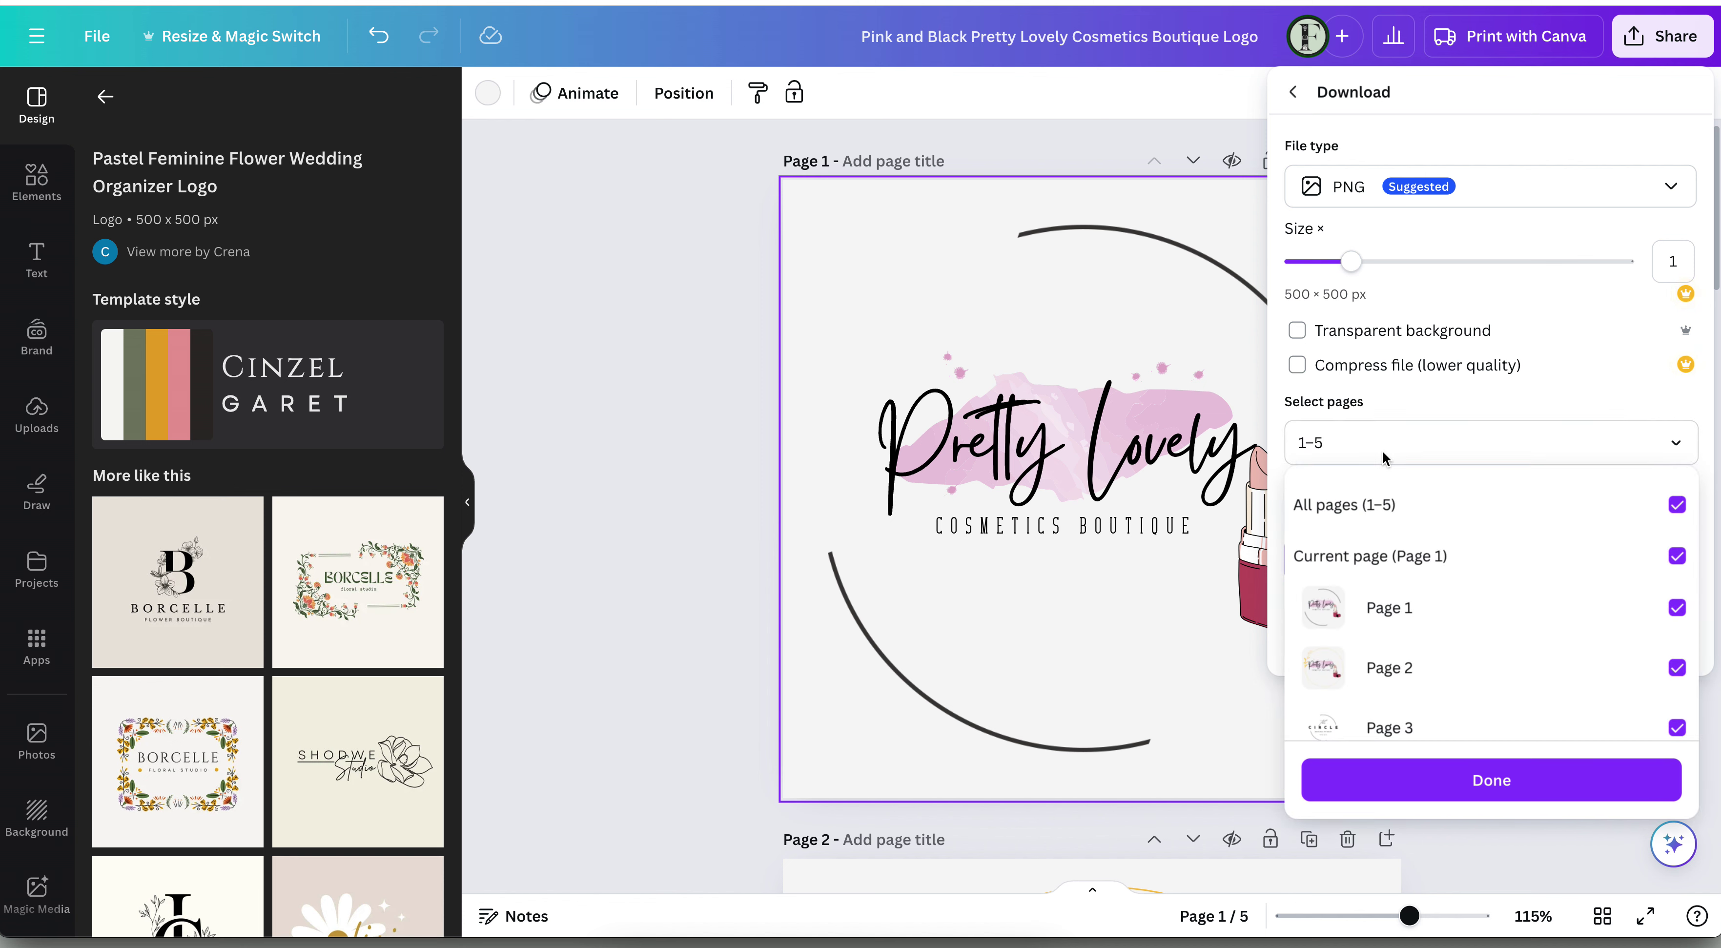
{"action": "key", "text": "BackSpace"}
{"action": "key", "text": "BackSpace"}
{"action": "left_click", "coordinate": [1431, 789]}
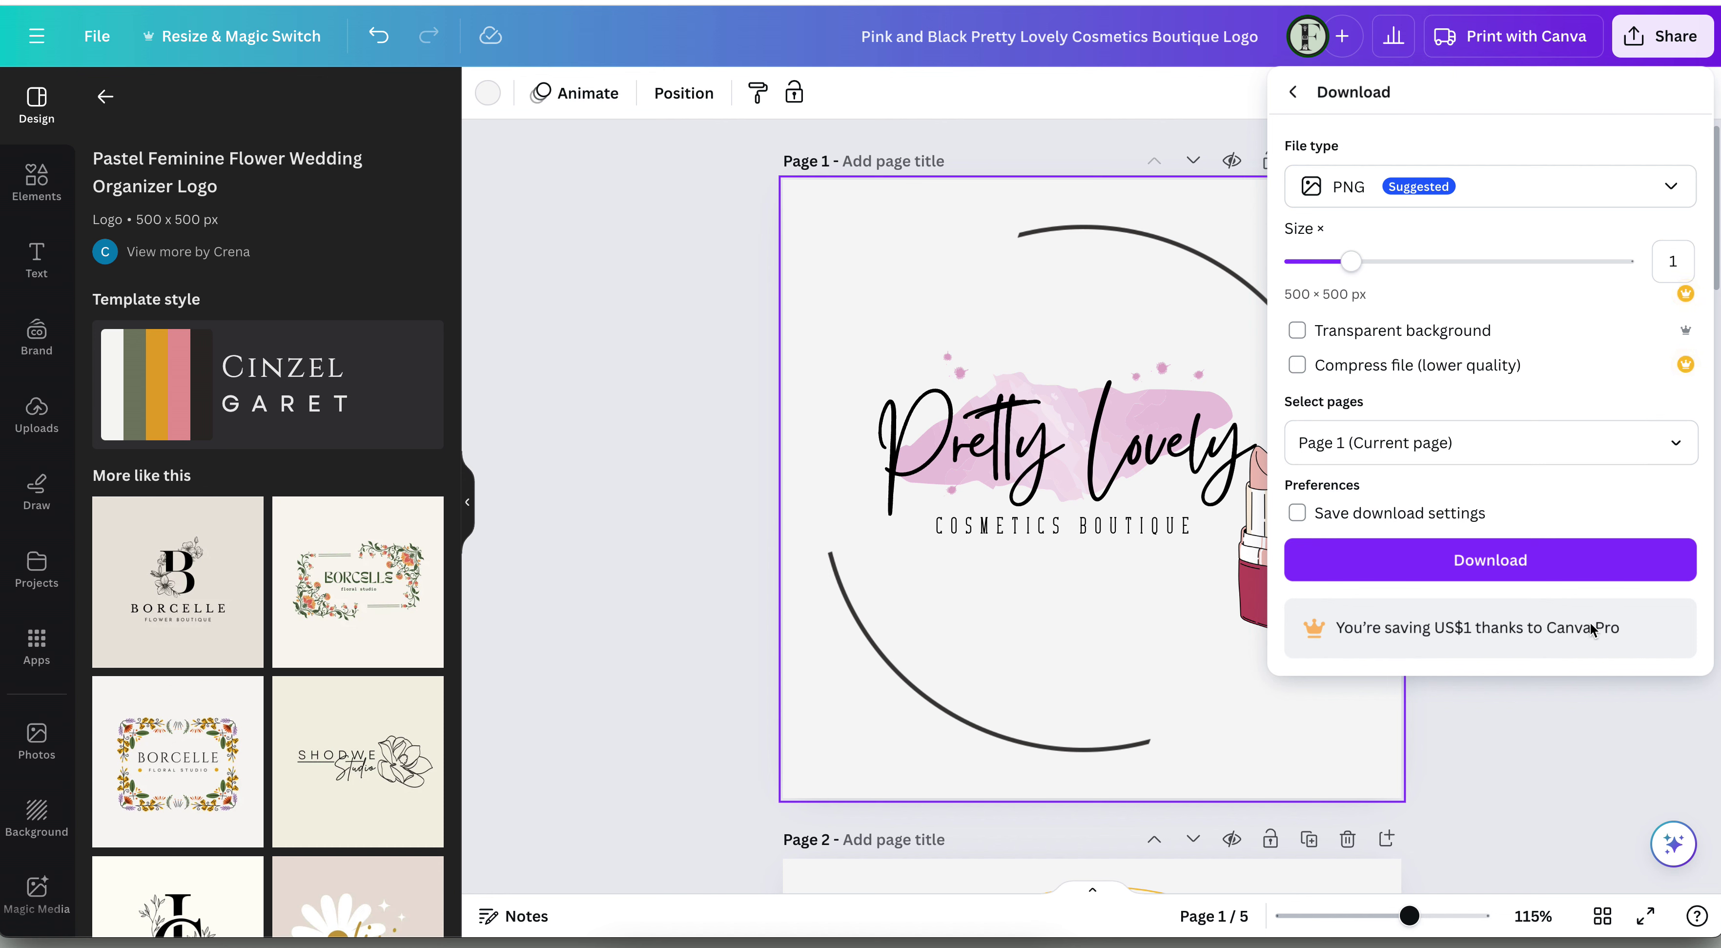
{"action": "left_click", "coordinate": [1559, 568]}
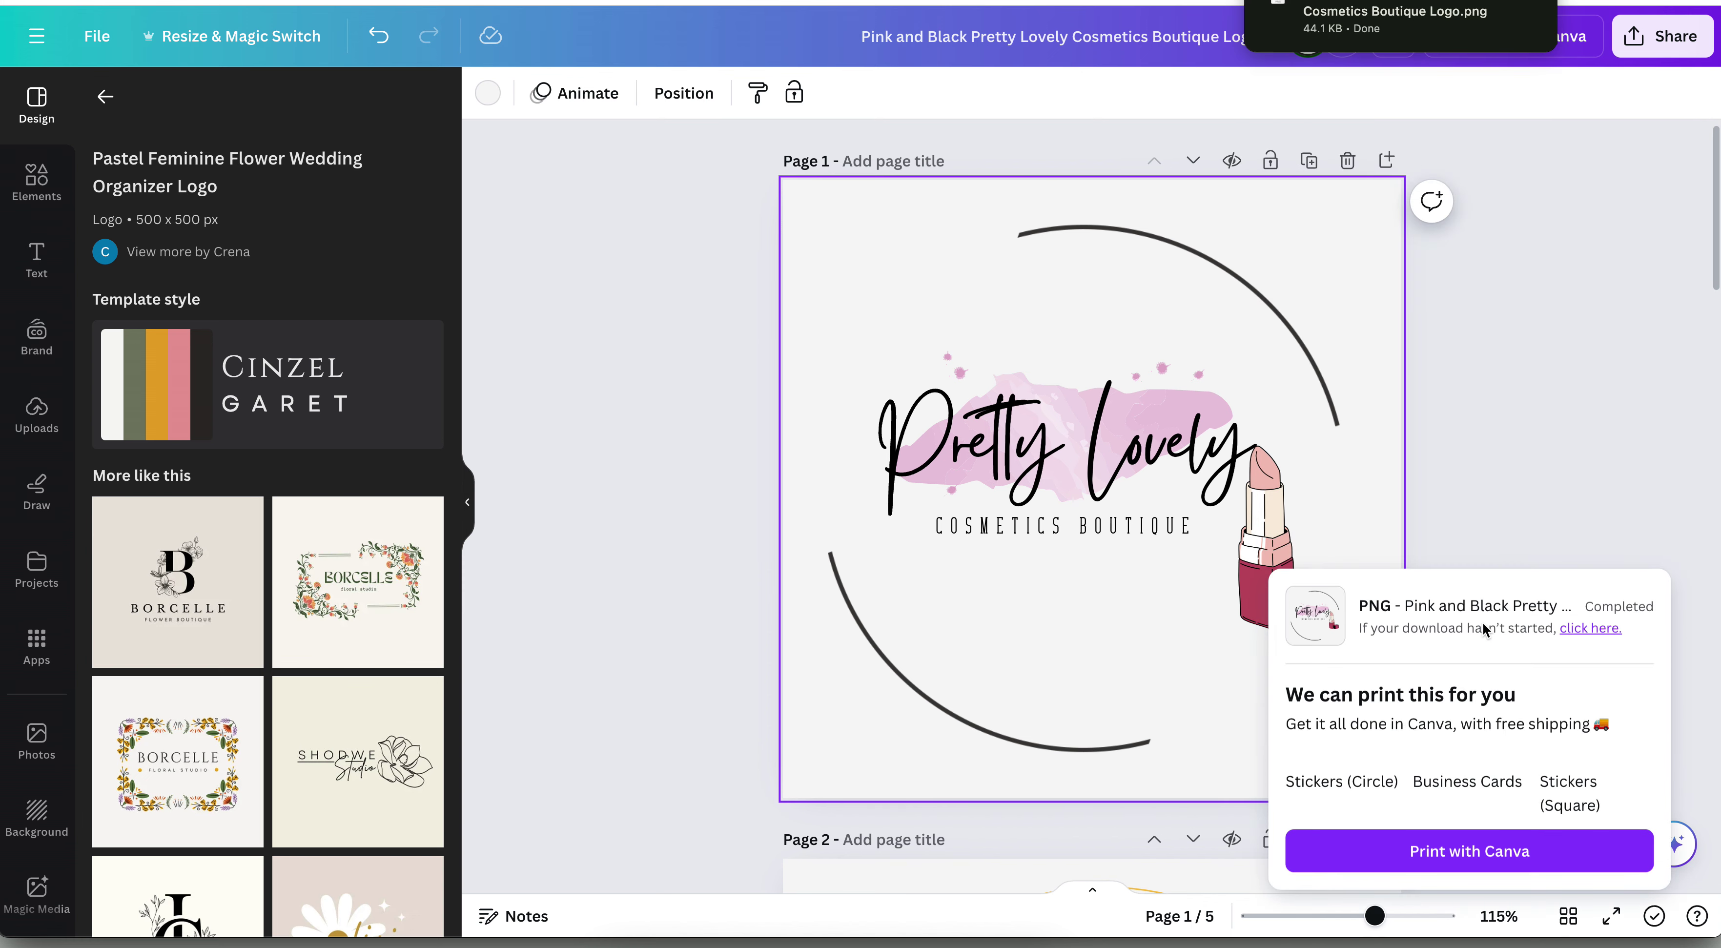
{"action": "left_click", "coordinate": [1345, 26]}
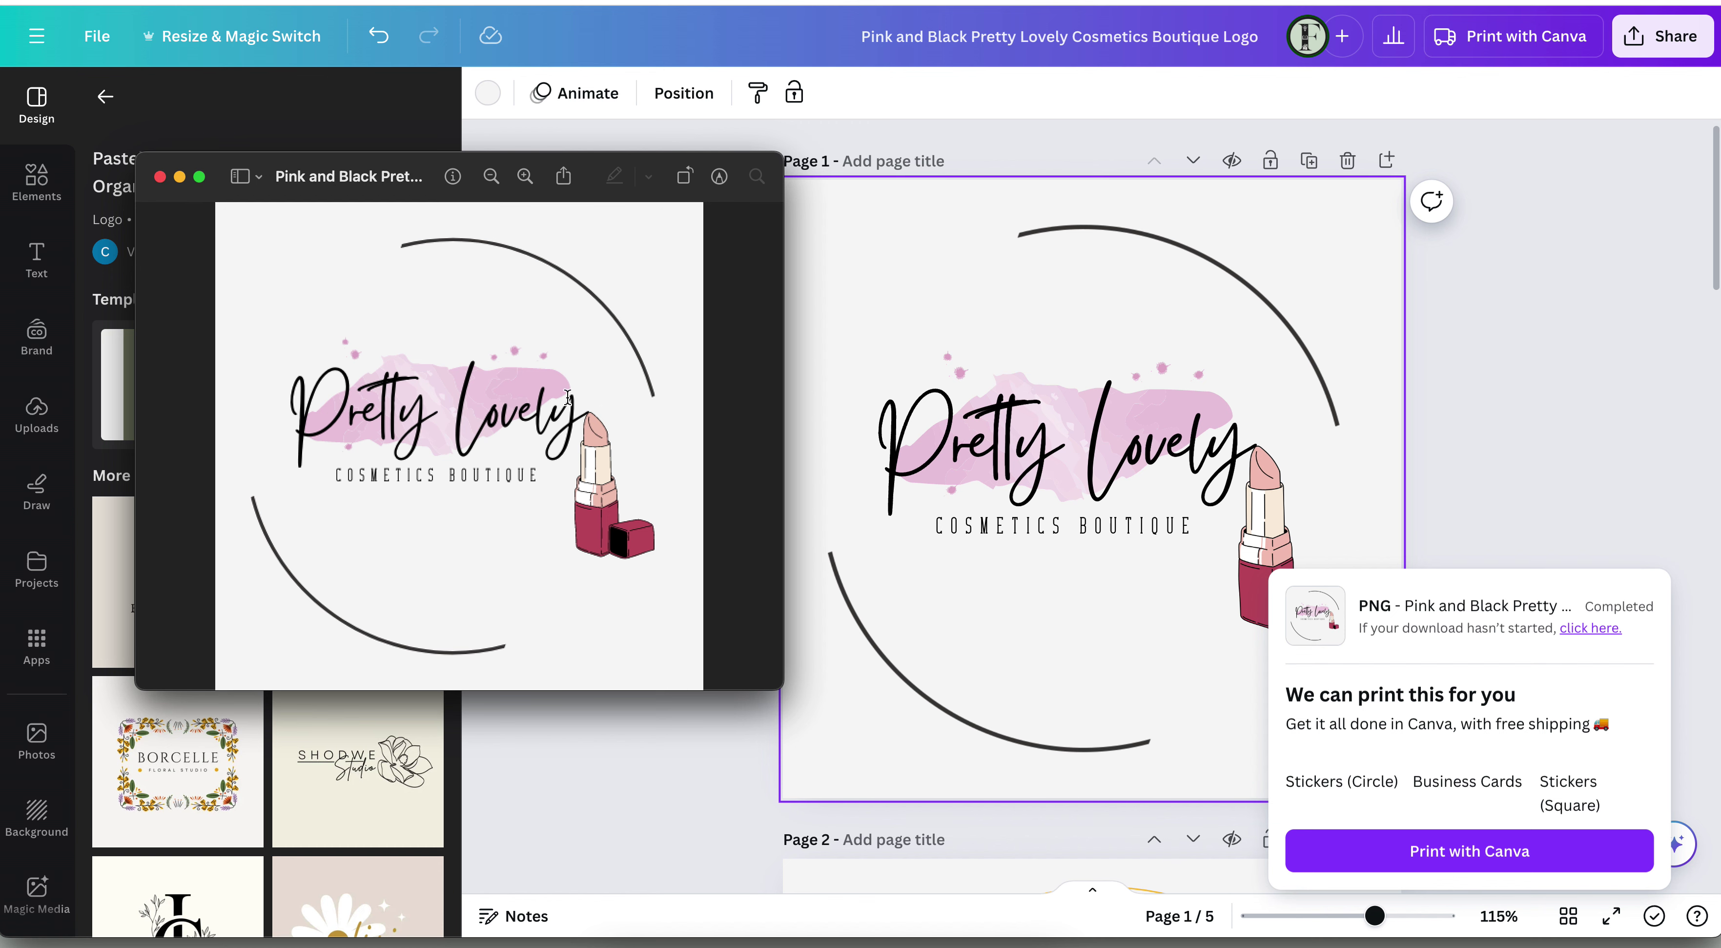
{"action": "left_click", "coordinate": [159, 176]}
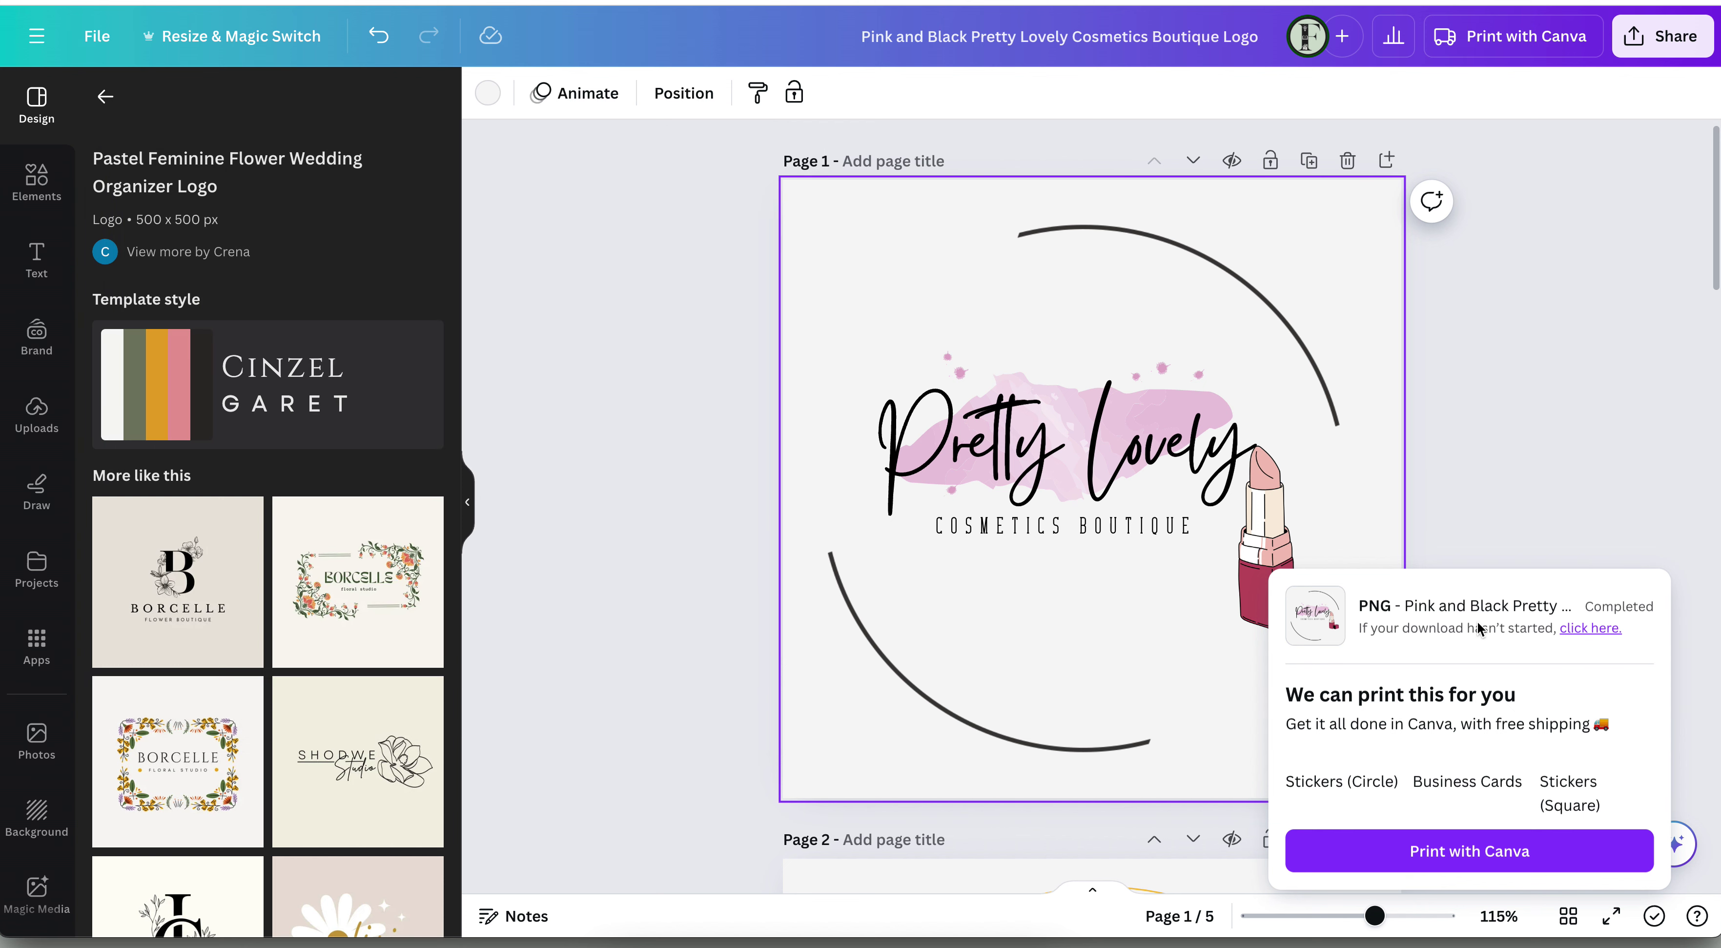
Scroll down past pages 2–4 until page 5's FREE TO FAMILY logo is in view
{"action": "scroll", "coordinate": [1494, 515], "scroll_direction": "down", "scroll_amount": 8}
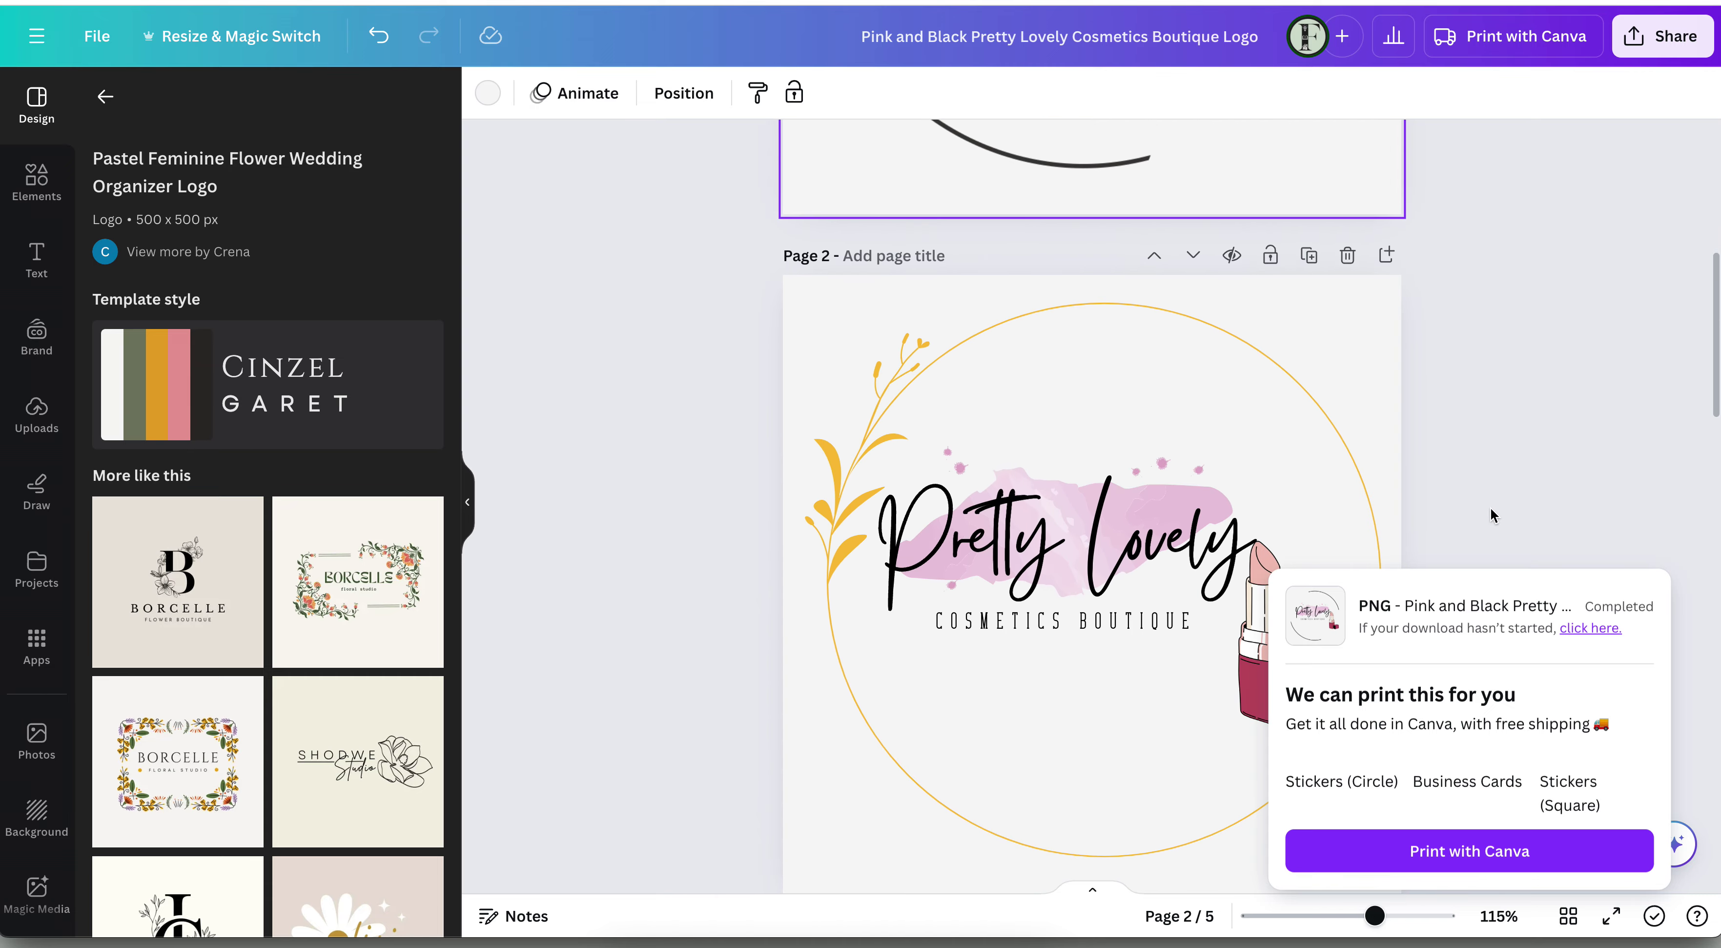
{"action": "scroll", "coordinate": [1364, 411], "scroll_direction": "down", "scroll_amount": 6}
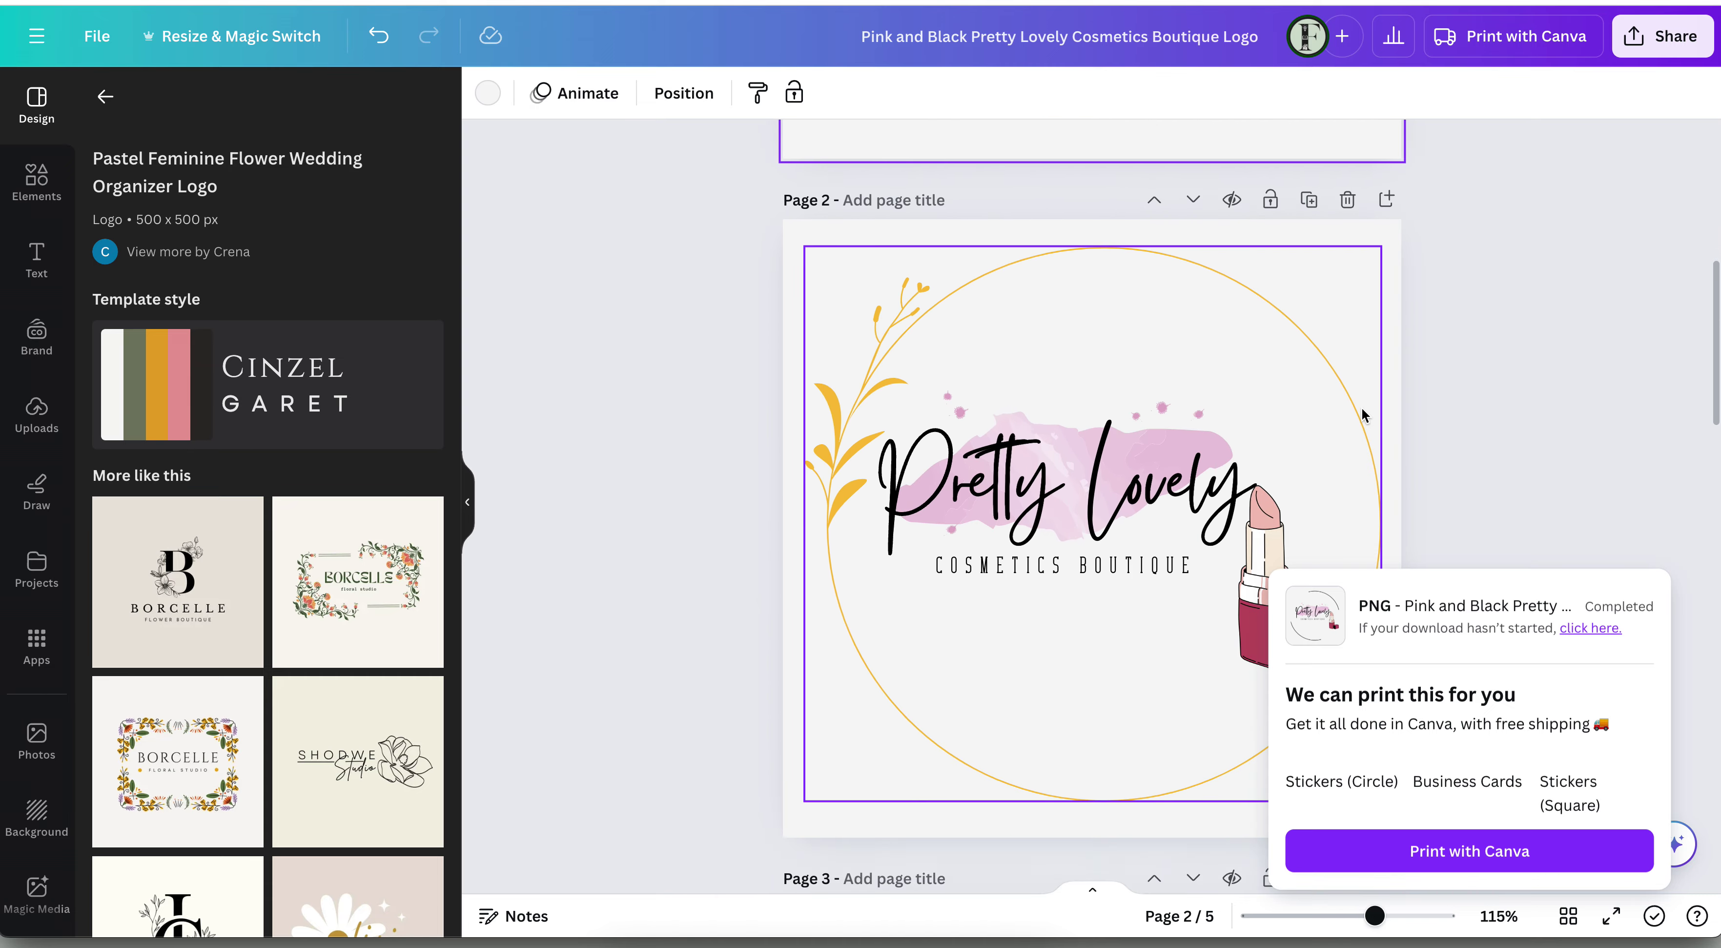
{"action": "scroll", "coordinate": [312, 575], "scroll_direction": "down", "scroll_amount": 1}
{"action": "scroll", "coordinate": [312, 575], "scroll_direction": "down", "scroll_amount": 10}
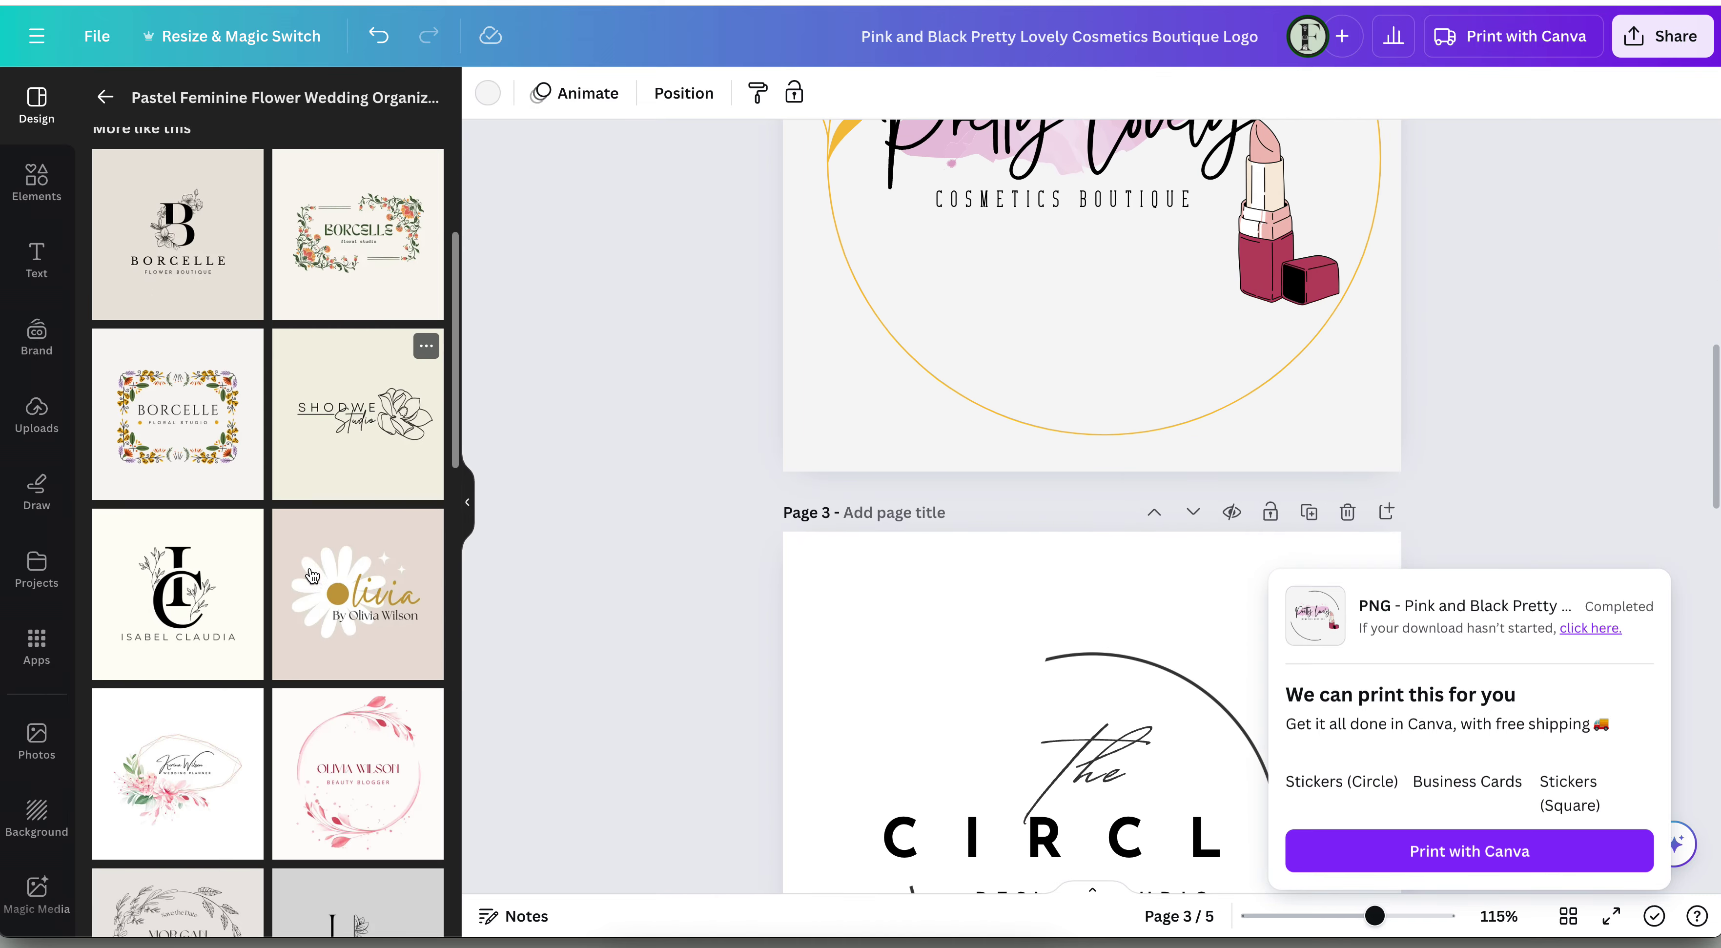
{"action": "scroll", "coordinate": [1040, 782], "scroll_direction": "down", "scroll_amount": 2}
{"action": "scroll", "coordinate": [1040, 782], "scroll_direction": "down", "scroll_amount": 10}
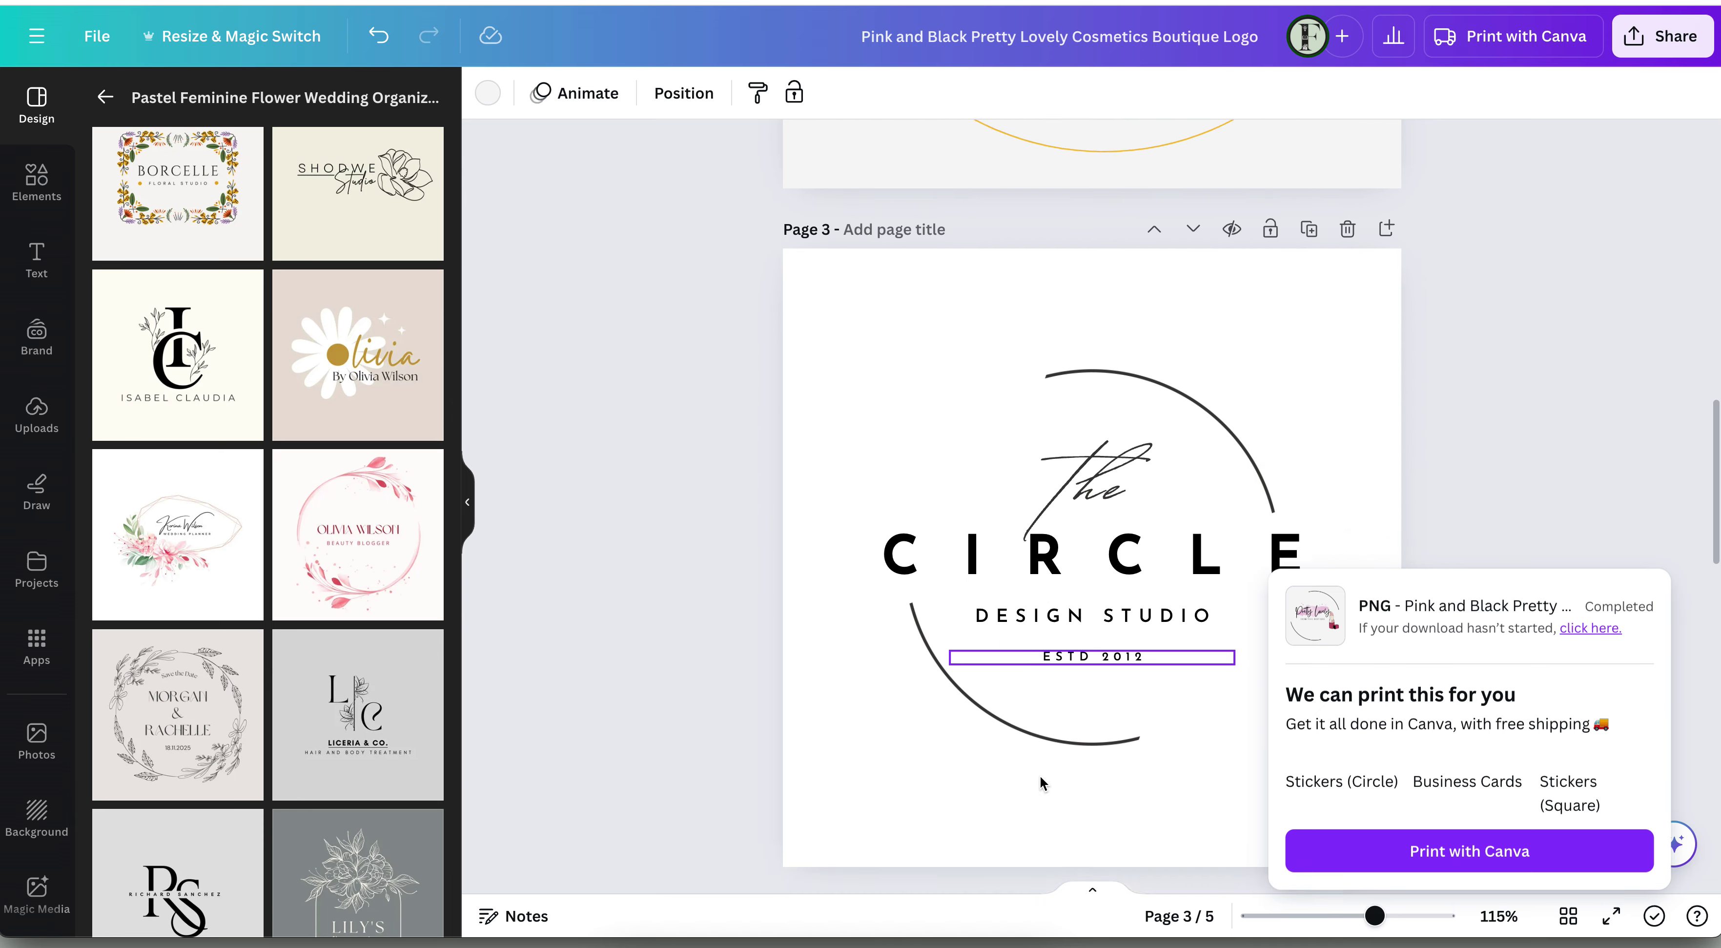
{"action": "scroll", "coordinate": [1039, 775], "scroll_direction": "down", "scroll_amount": 10}
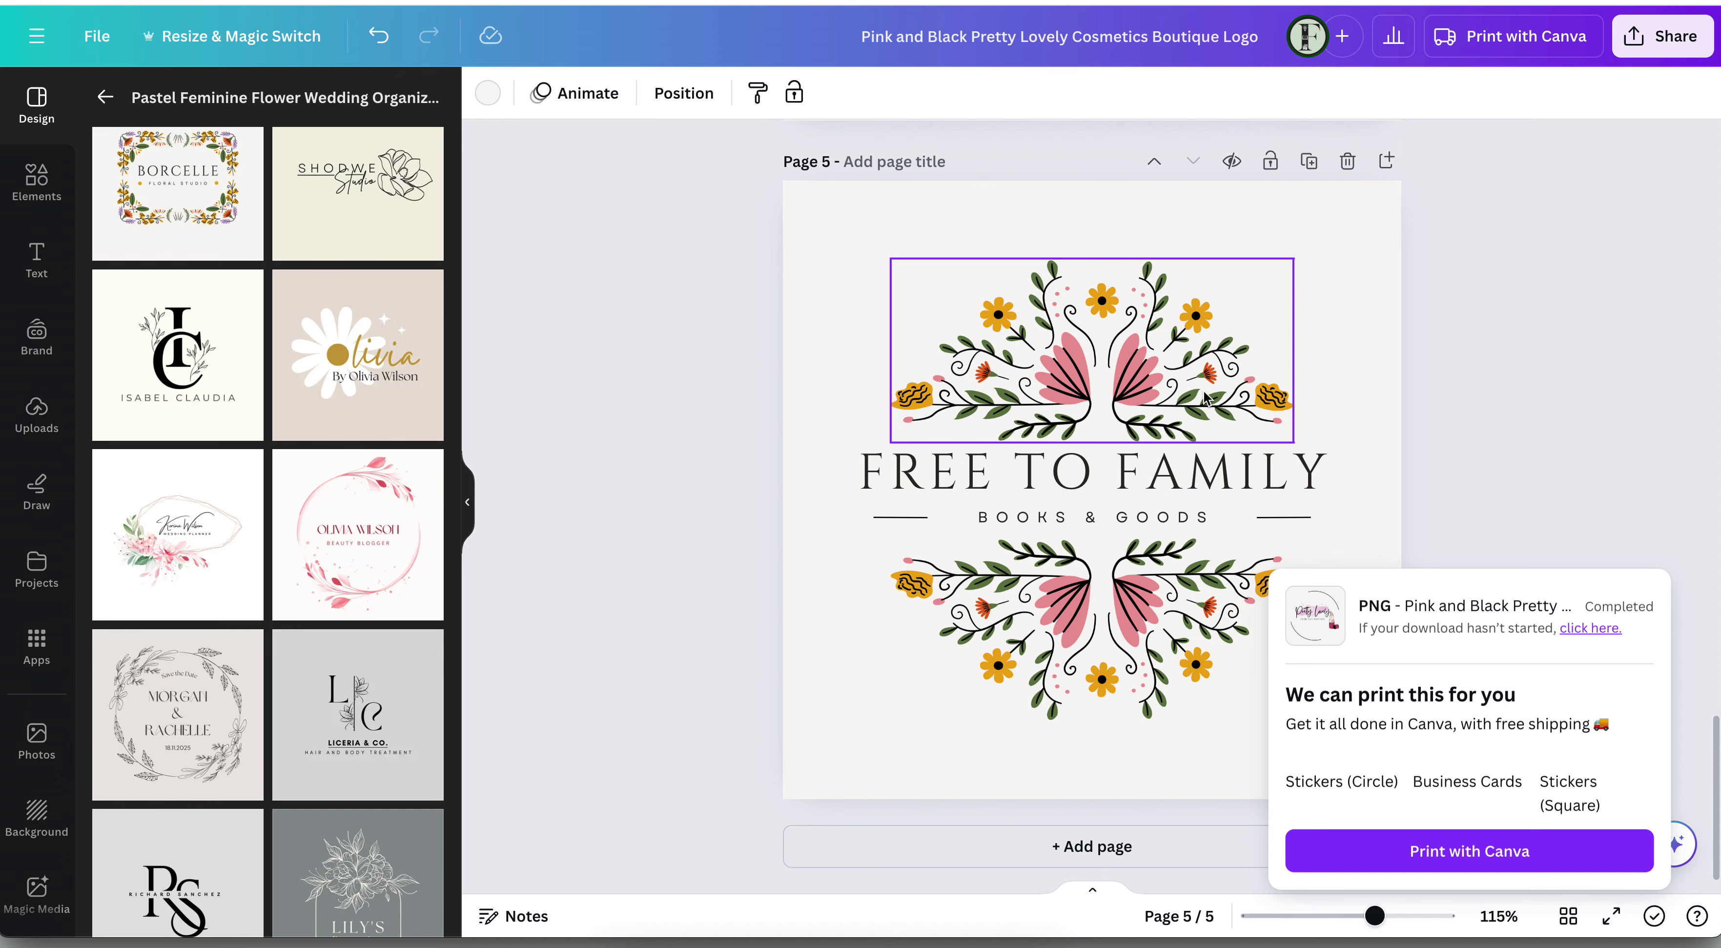
Add pages 6 and 7 with the watercolour wedding planner and pastel beauty blogger logo templates
{"action": "left_click", "coordinate": [1025, 843]}
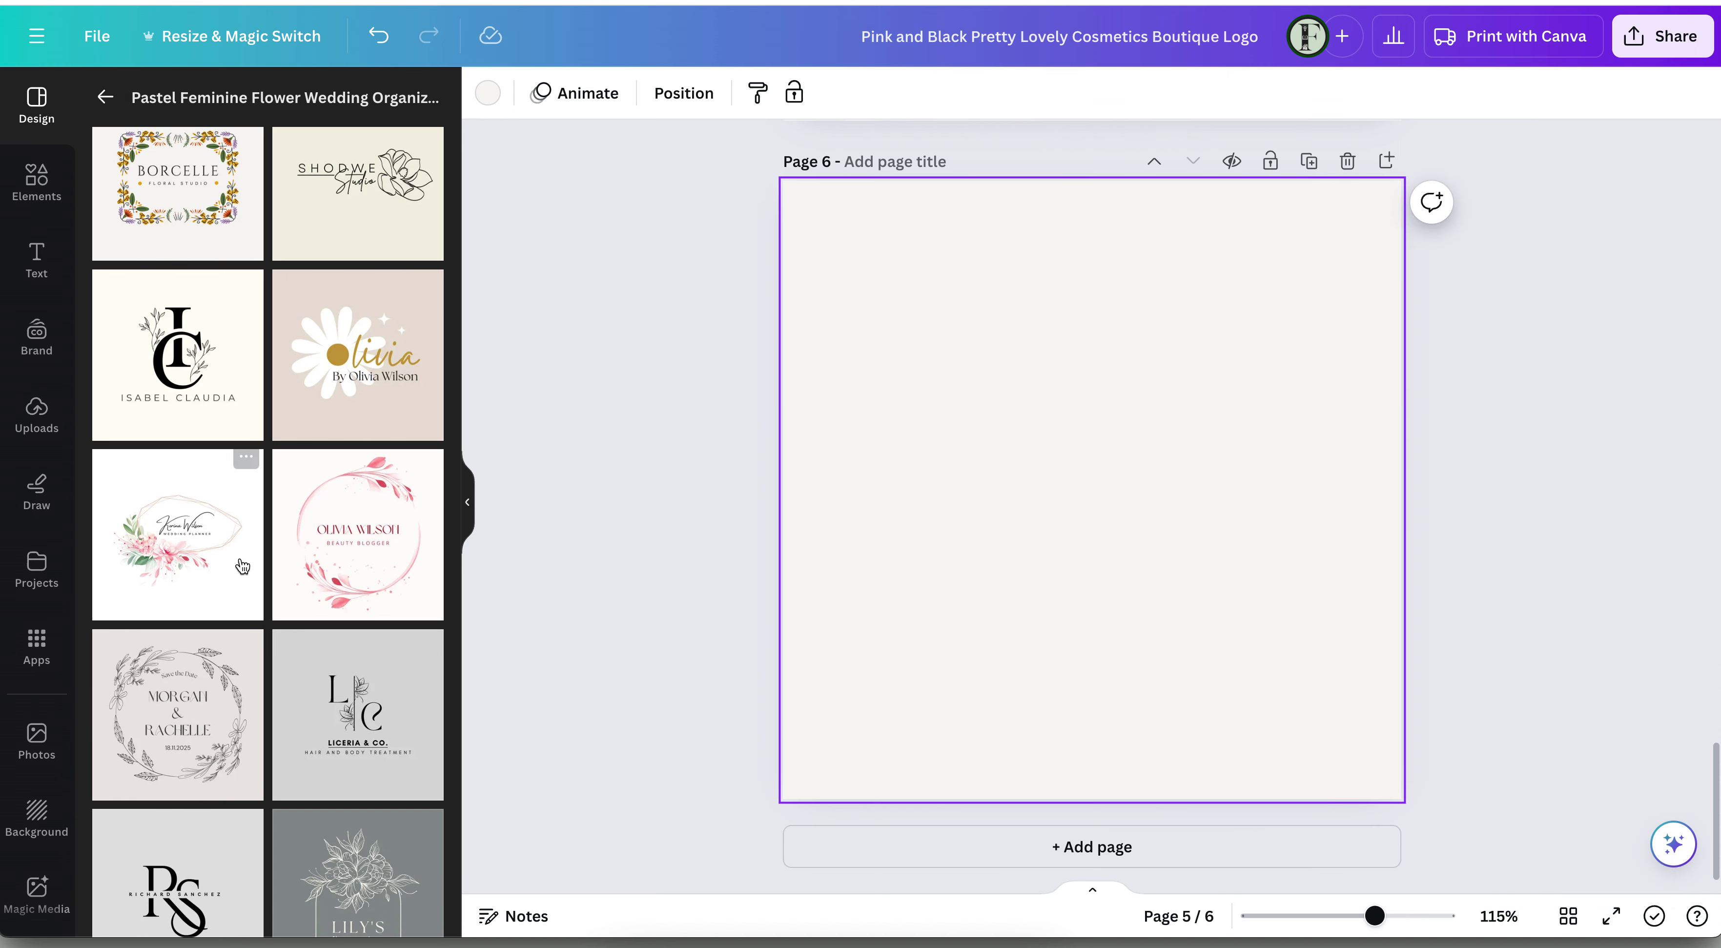
{"action": "left_click", "coordinate": [242, 566]}
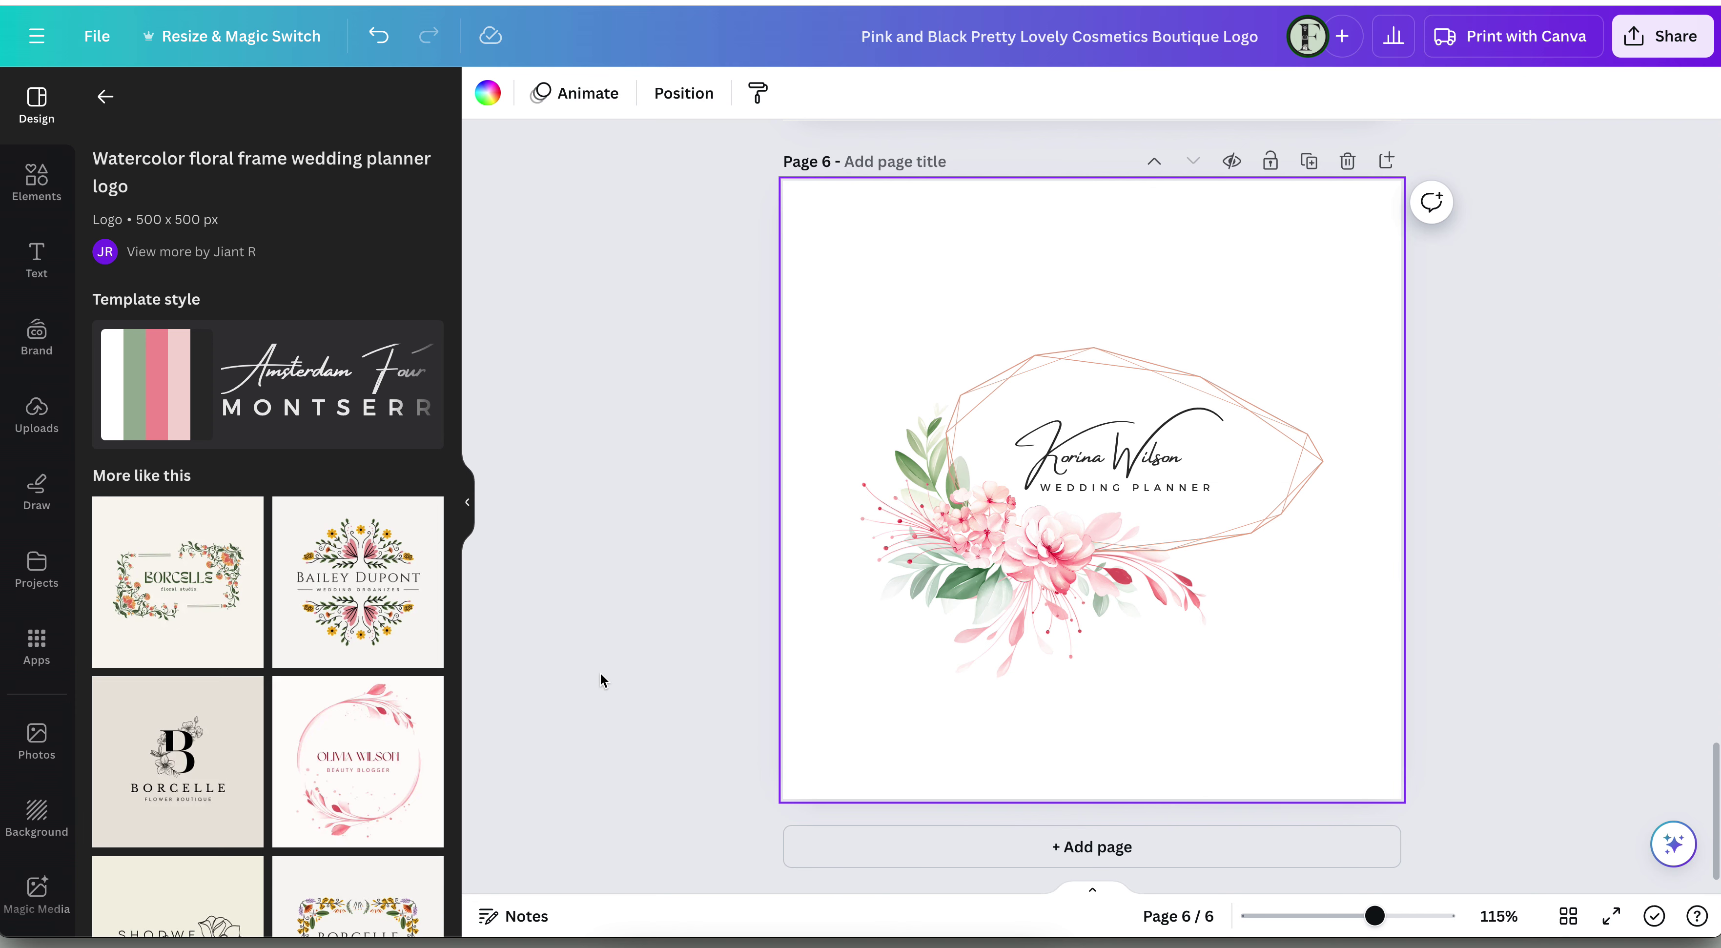
{"action": "left_click", "coordinate": [1113, 843]}
{"action": "left_click", "coordinate": [386, 754]}
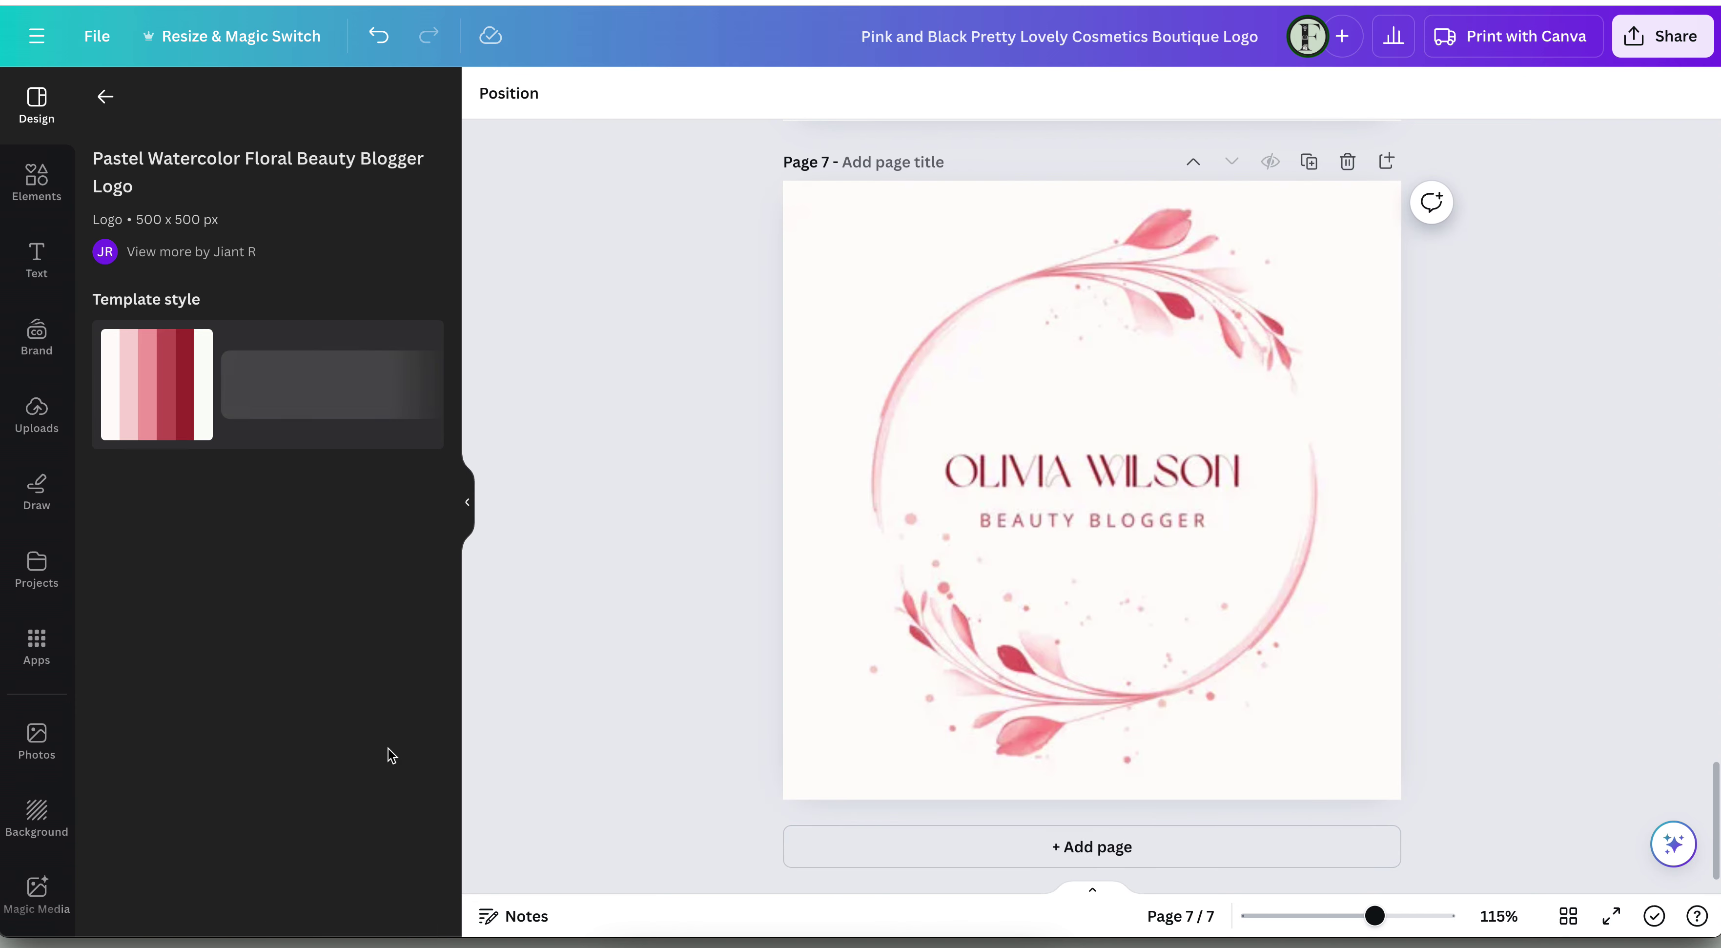